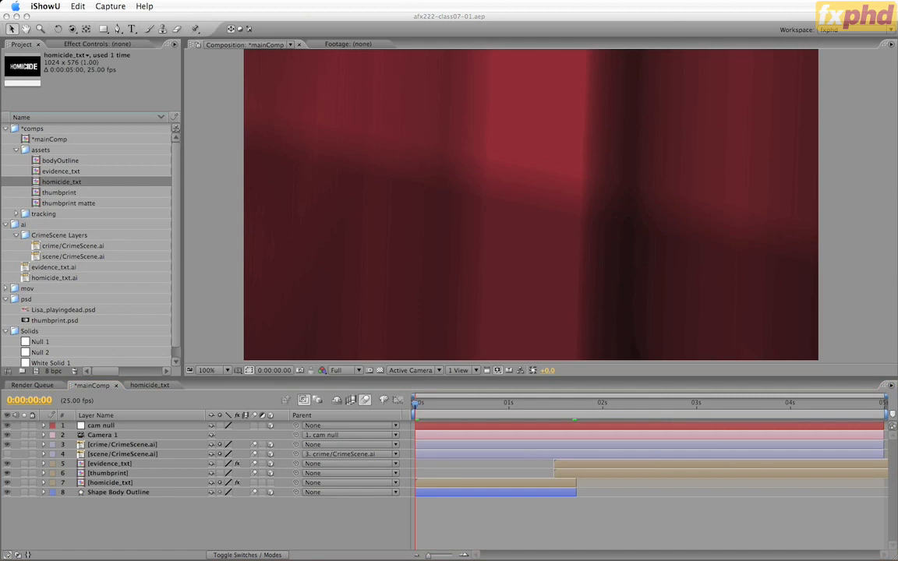
# Preview the splatters.mov footage from the mov folder and scrub through it in the splatters01 composition.
pyautogui.click(6, 288)
pyautogui.click(24, 300)
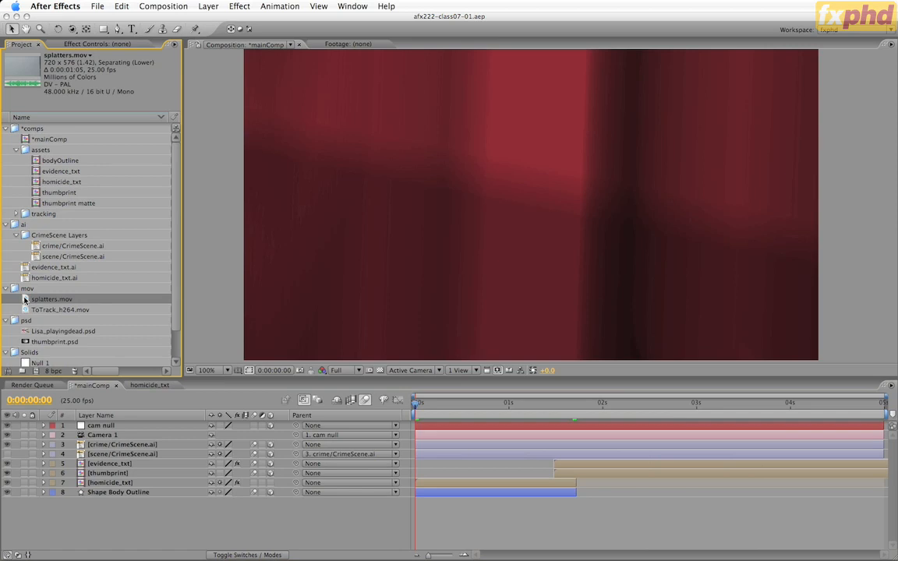
pyautogui.doubleClick(24, 300)
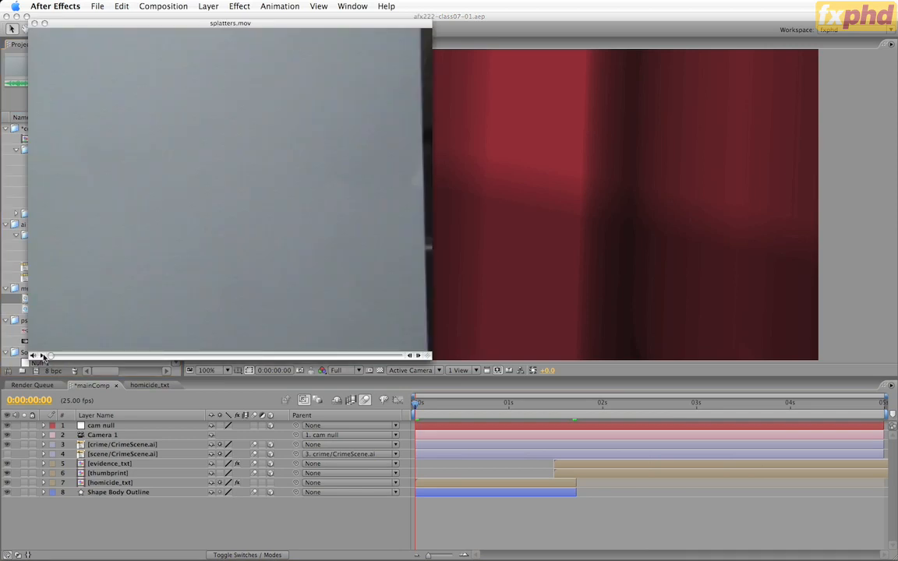
pyautogui.click(43, 357)
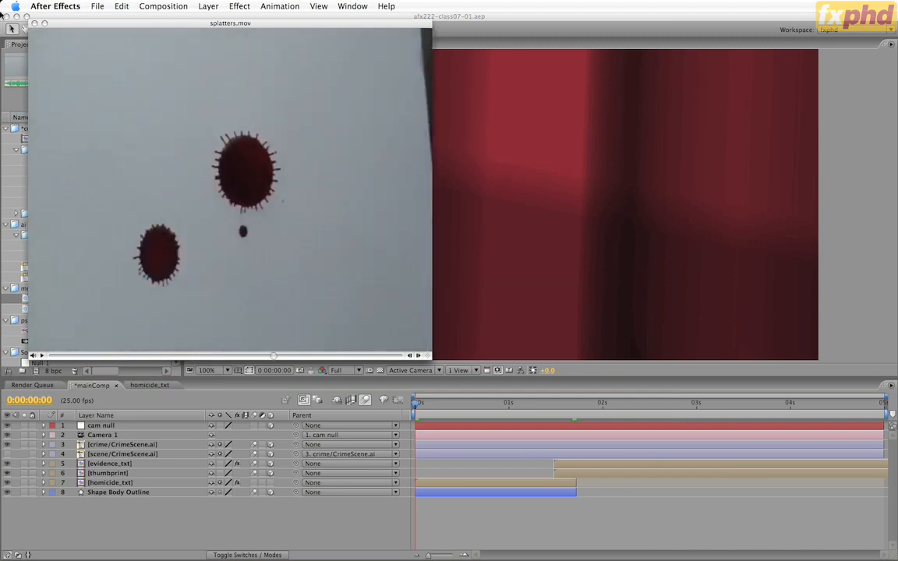
pyautogui.click(35, 25)
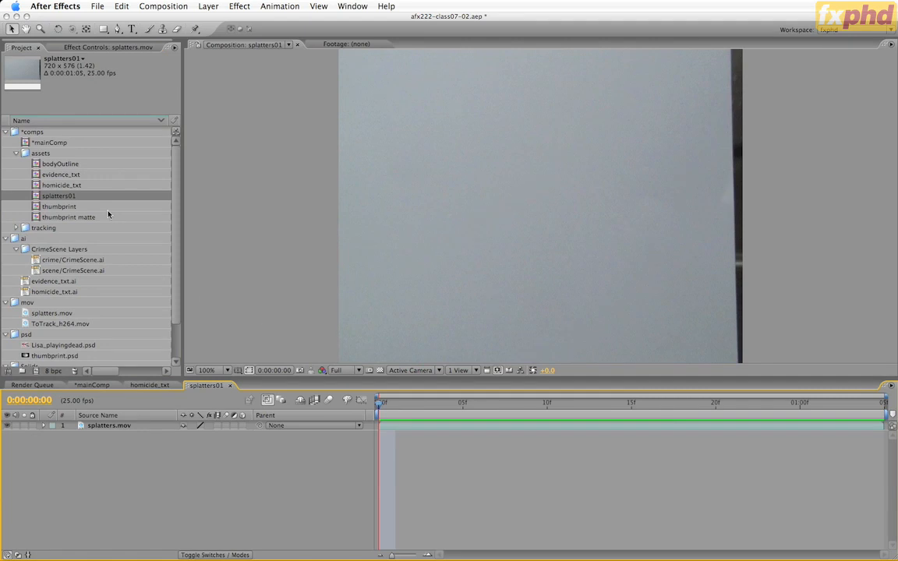
pyautogui.moveTo(385, 416); pyautogui.dragTo(590, 409)
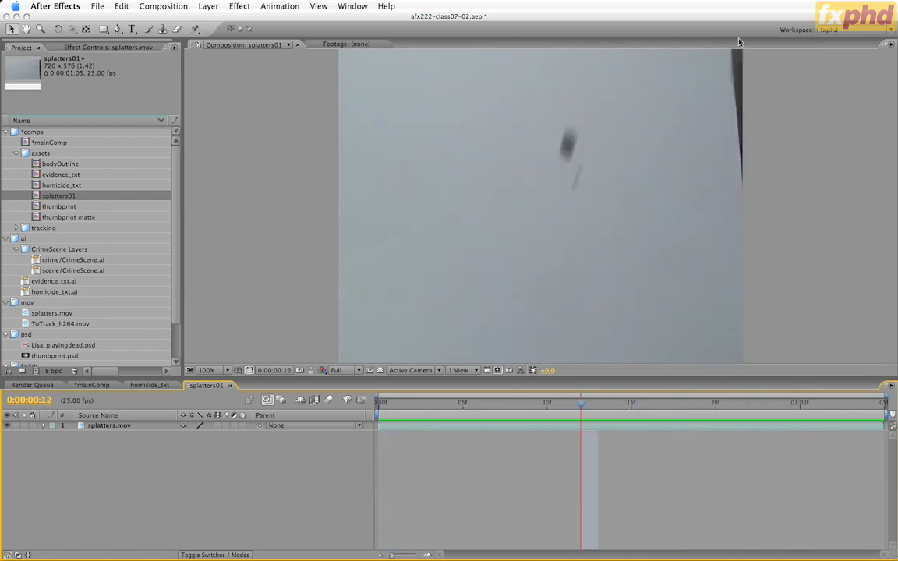
pyautogui.moveTo(432, 409); pyautogui.dragTo(352, 417)
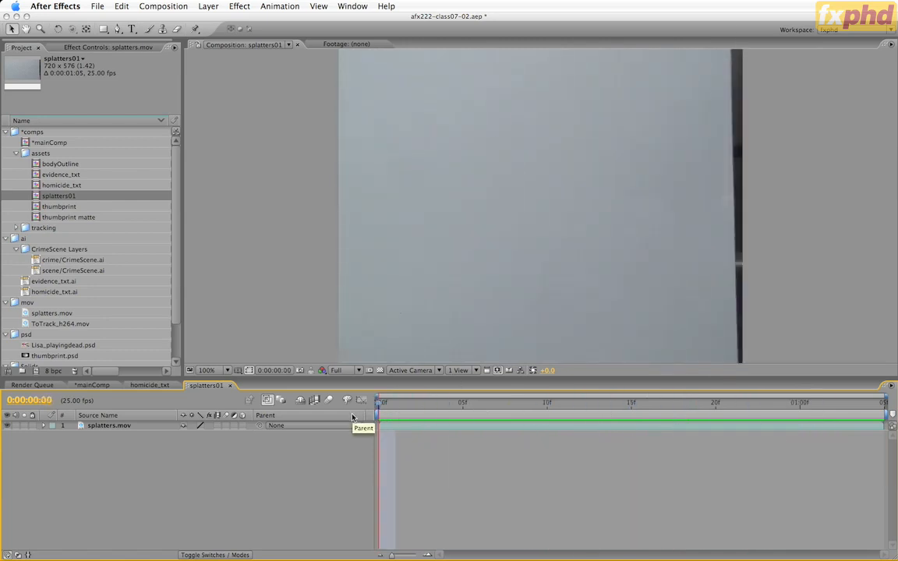
# Add a rectangular mask to the splatters.mov layer and shrink it around its centre to crop out the dark edge.
pyautogui.doubleClick(102, 29)
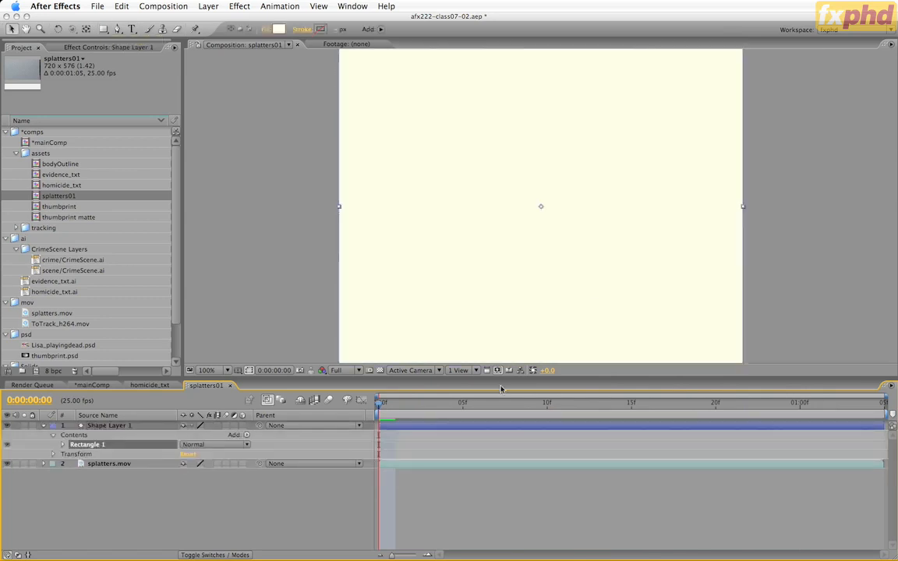
pyautogui.press('super+z')
pyautogui.click(558, 428)
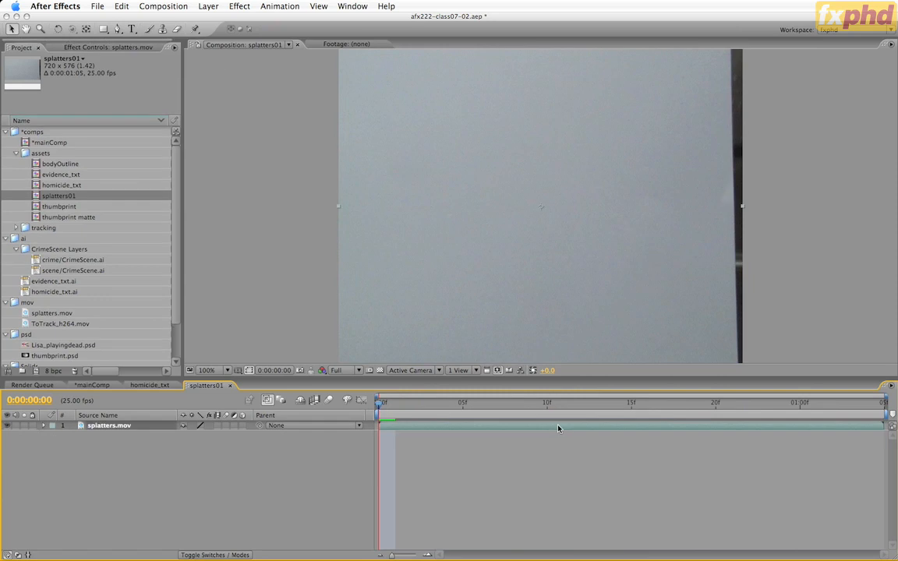
pyautogui.doubleClick(103, 29)
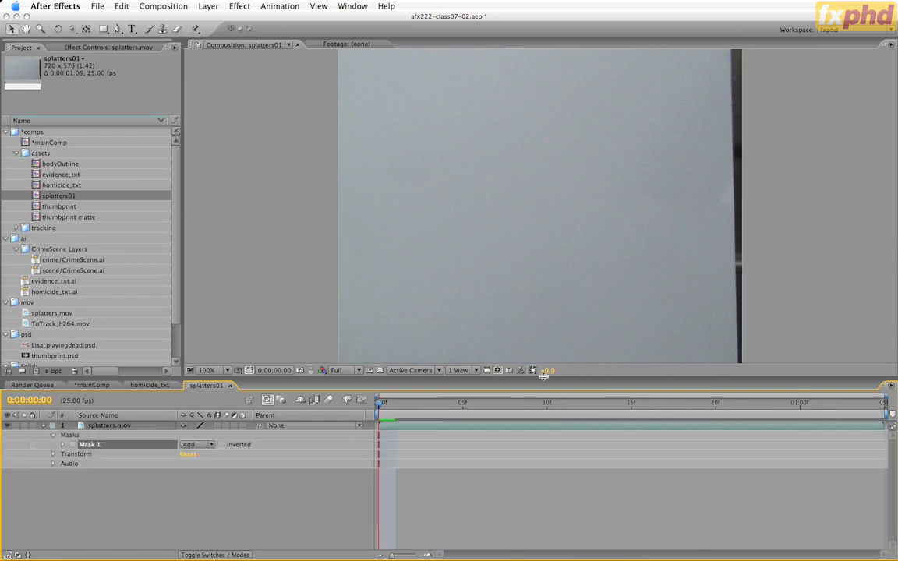
pyautogui.moveTo(547, 378); pyautogui.dragTo(547, 459)
pyautogui.click(742, 408)
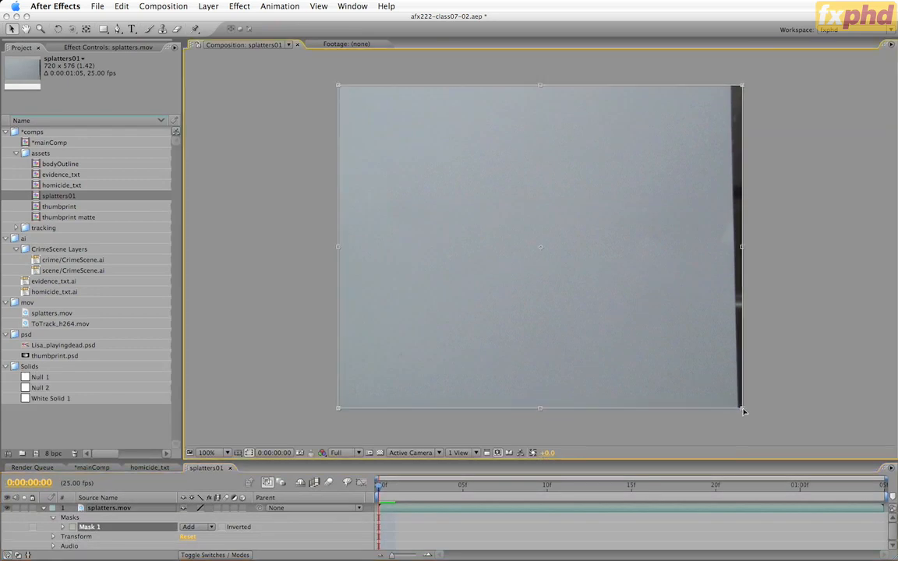
pyautogui.moveTo(742, 409); pyautogui.dragTo(712, 387)
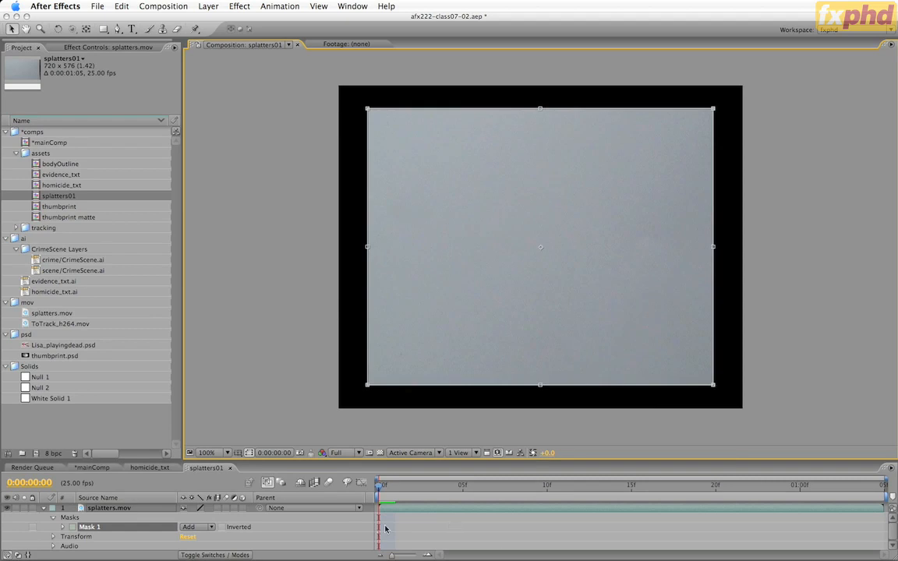
# Check the masked splatter footage along the timeline and stop at 0:00:00:15.
pyautogui.click(470, 548)
pyautogui.moveTo(380, 486); pyautogui.dragTo(303, 431)
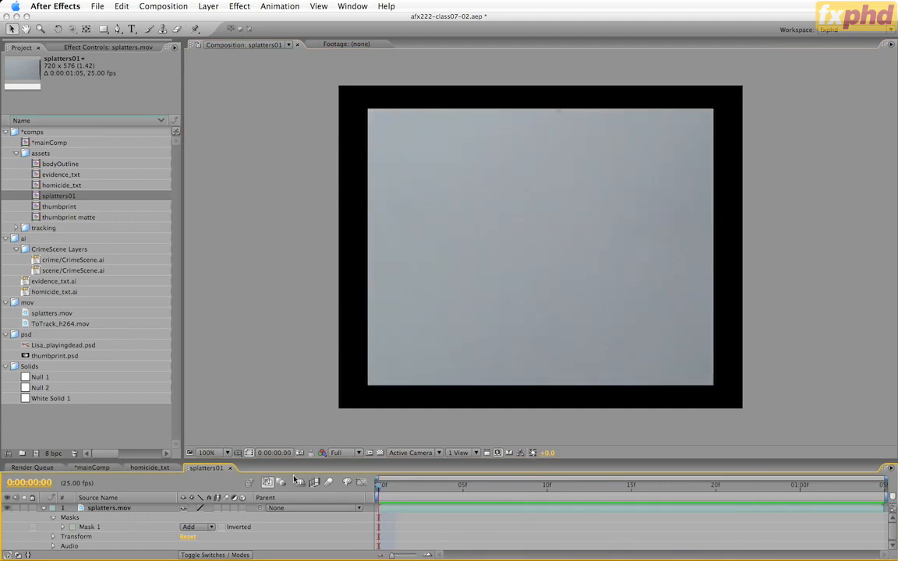
pyautogui.click(487, 490)
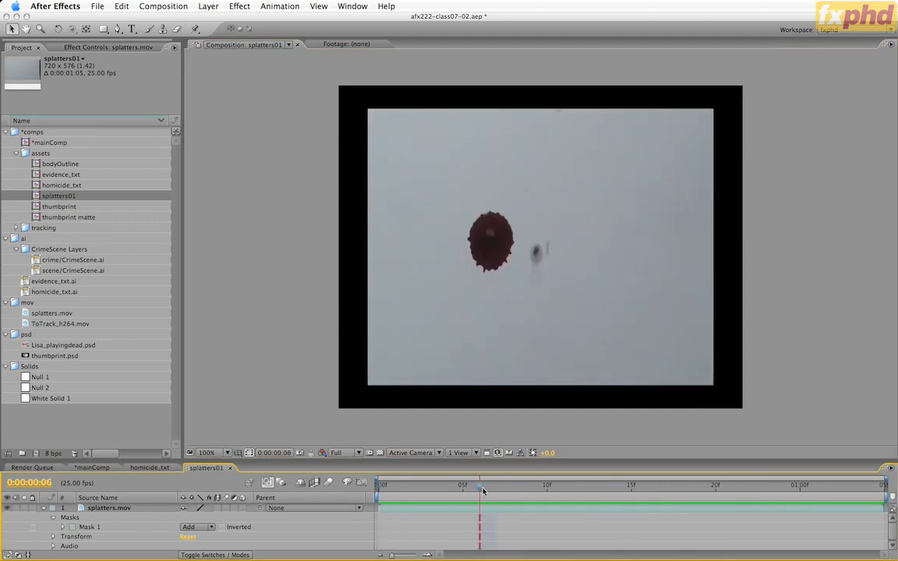
pyautogui.moveTo(483, 490); pyautogui.dragTo(629, 486)
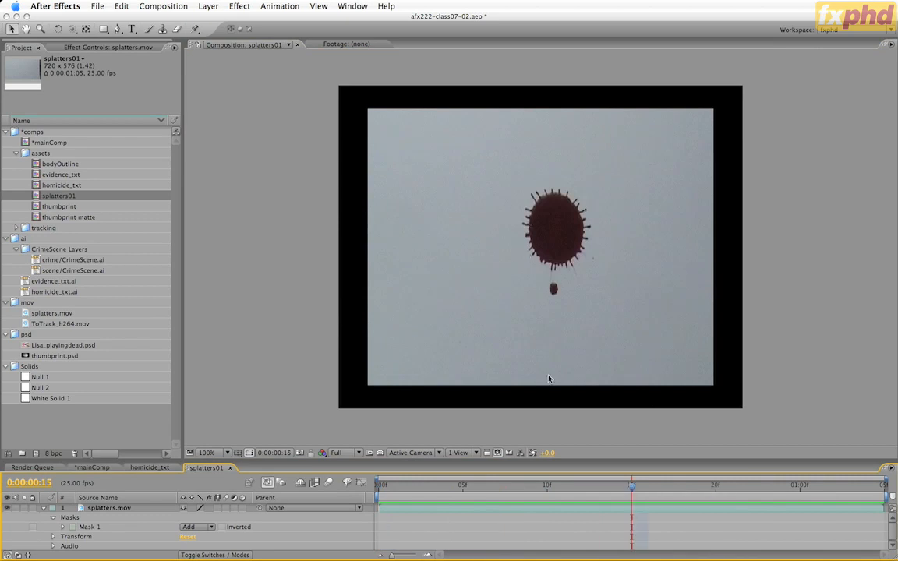
# Apply Hue/Saturation to the splatters.mov layer and set Master Saturation to -100.
pyautogui.click(91, 508)
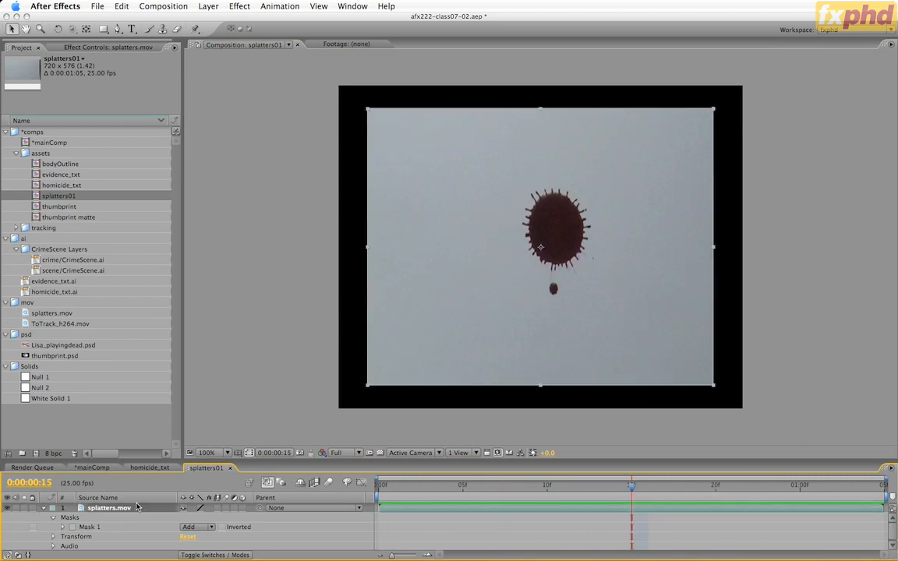
pyautogui.click(239, 6)
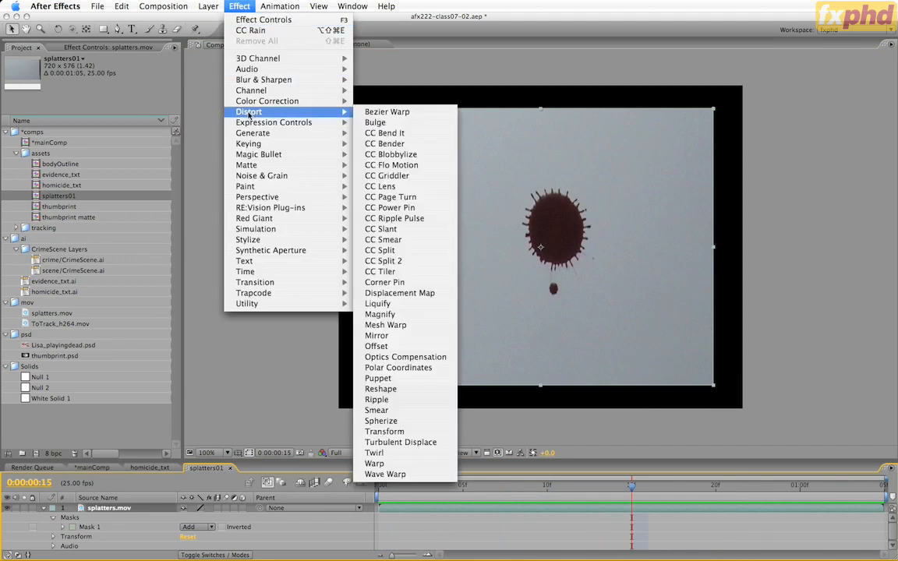
pyautogui.moveTo(312, 101)
pyautogui.click(394, 303)
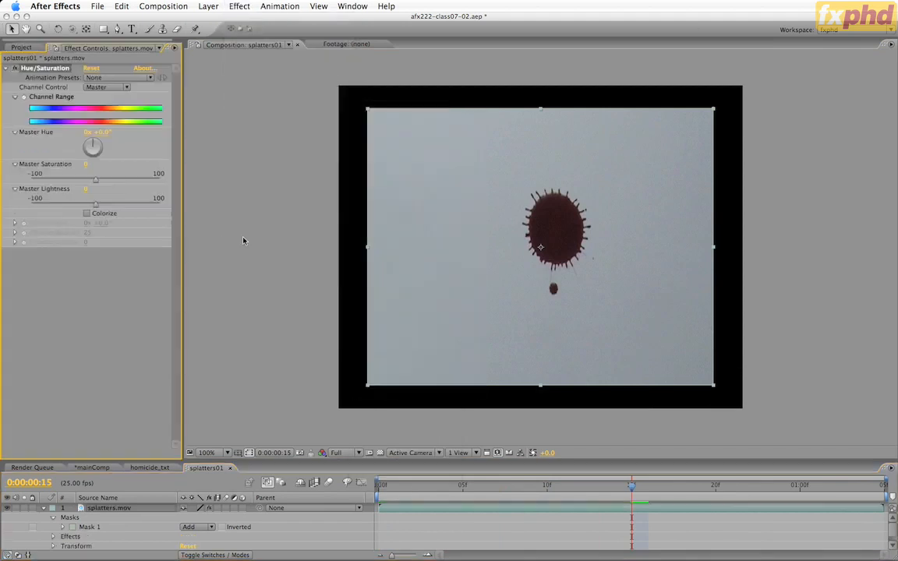
pyautogui.moveTo(85, 165); pyautogui.dragTo(10, 178)
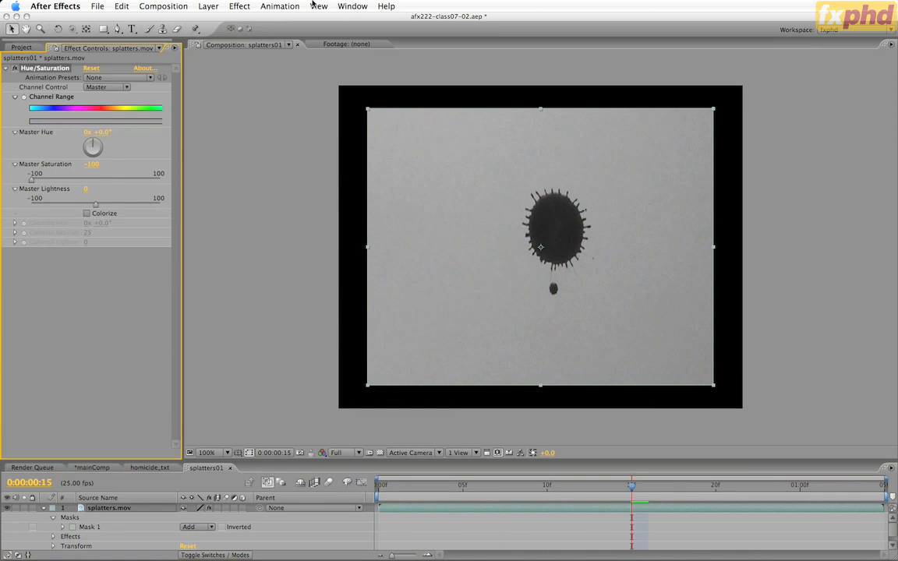
# Apply Levels to the splatters.mov layer and set Input Black to about 3469.6 and Input White to about 12978.7.
pyautogui.click(239, 6)
pyautogui.moveTo(268, 102)
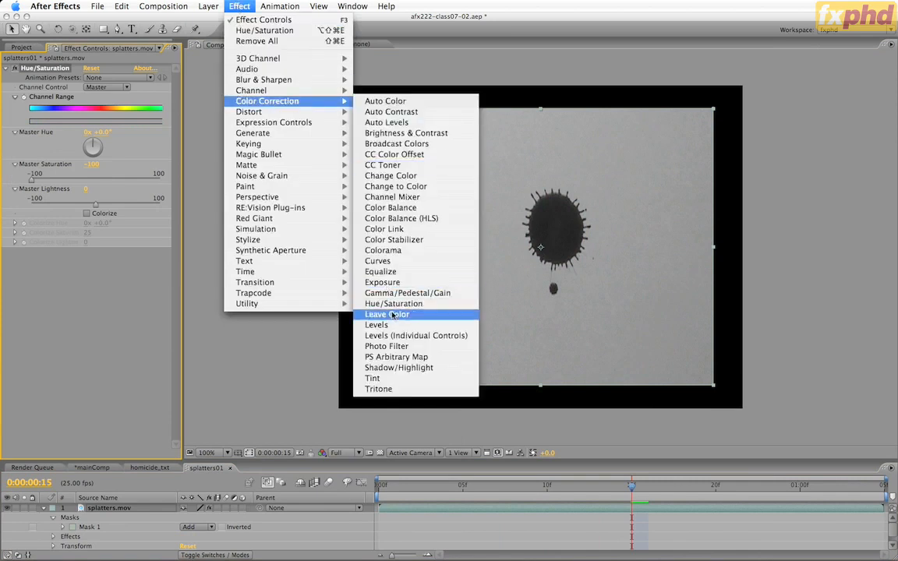
pyautogui.click(367, 324)
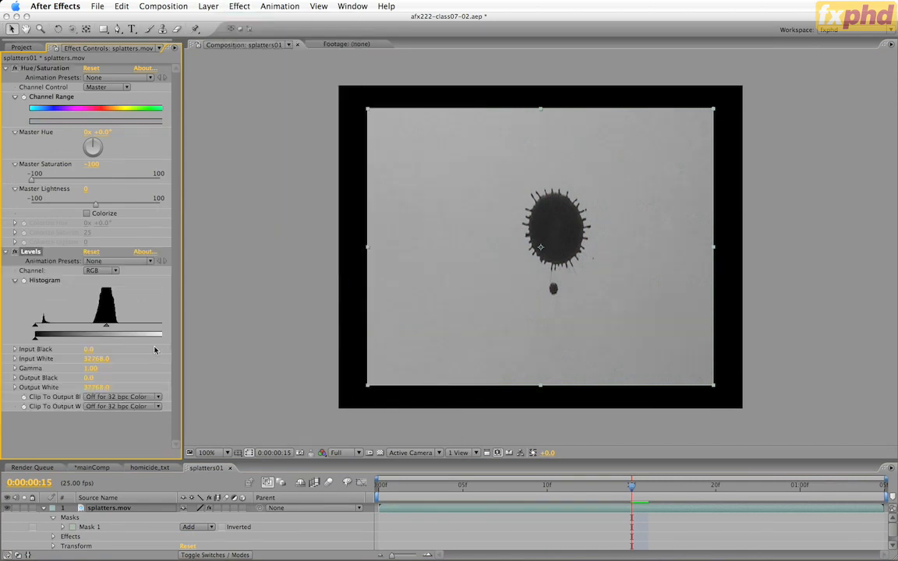
pyautogui.moveTo(183, 332); pyautogui.dragTo(251, 335)
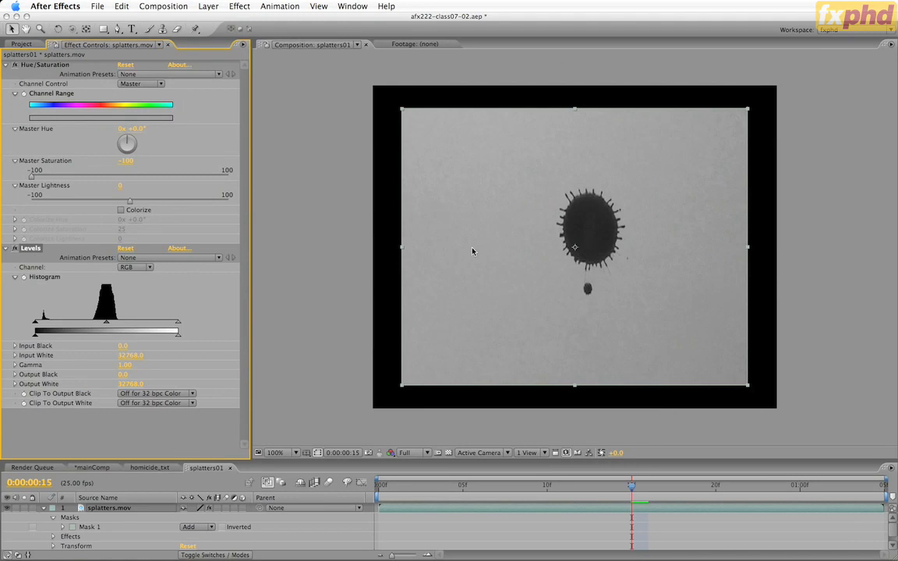
pyautogui.moveTo(178, 327); pyautogui.dragTo(93, 324)
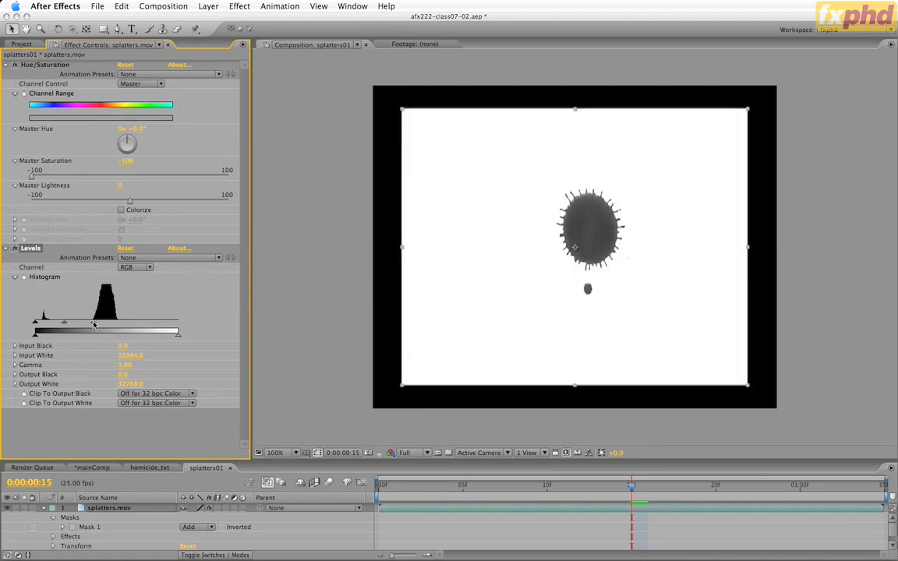
pyautogui.moveTo(34, 321); pyautogui.dragTo(47, 321)
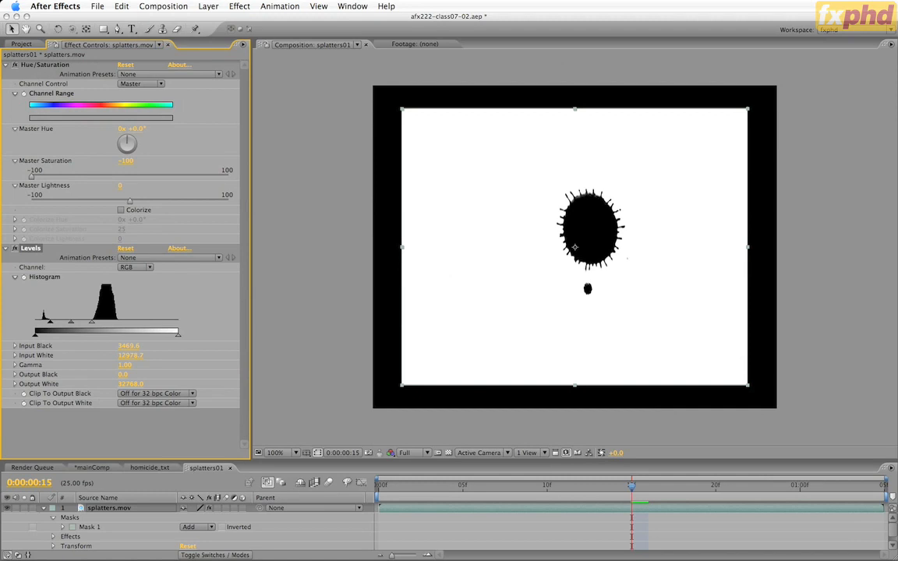
# Apply the Invert channel effect to the splatters.mov layer after Levels.
pyautogui.moveTo(411, 460); pyautogui.dragTo(415, 435)
pyautogui.click(208, 6)
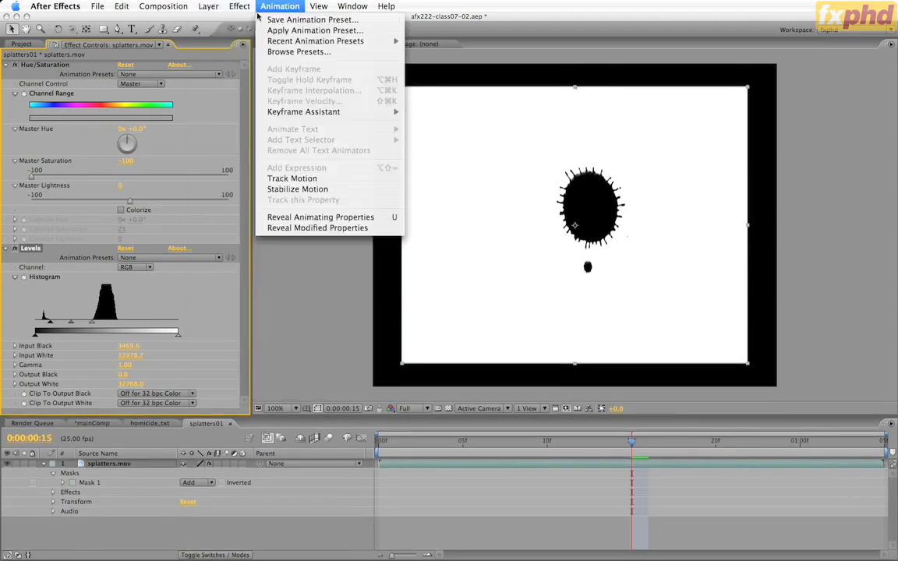
pyautogui.moveTo(257, 91)
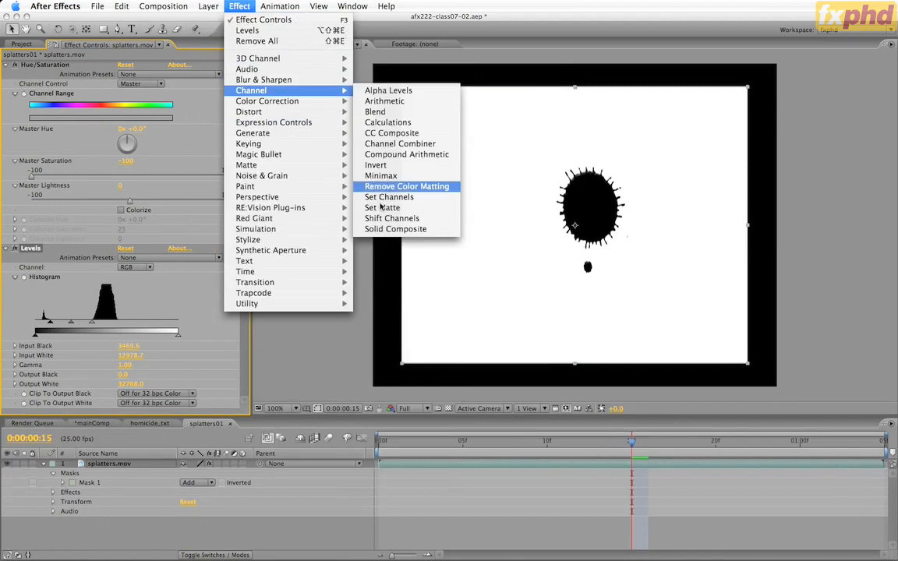
pyautogui.click(377, 165)
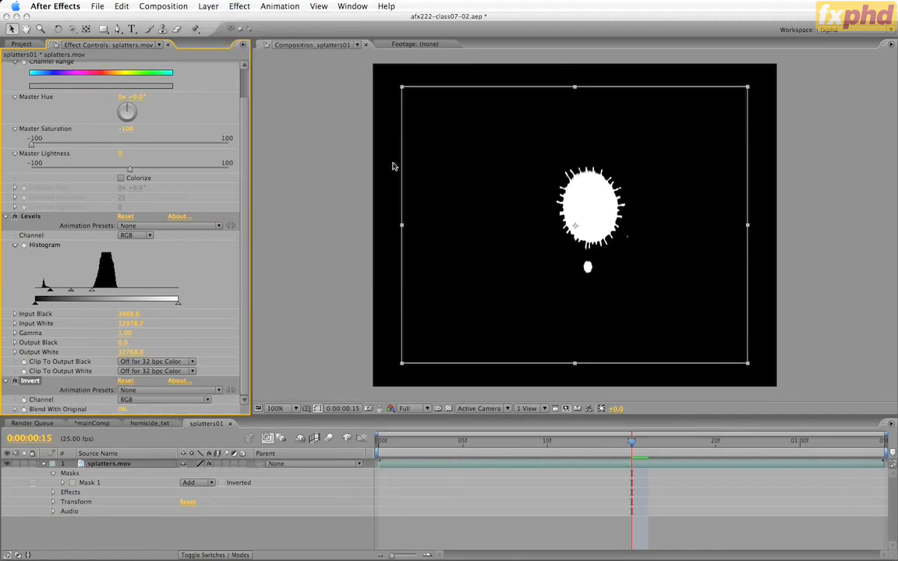
# Scrub through the splatters01 composition to examine the inverted black-and-white matte over time.
pyautogui.click(431, 526)
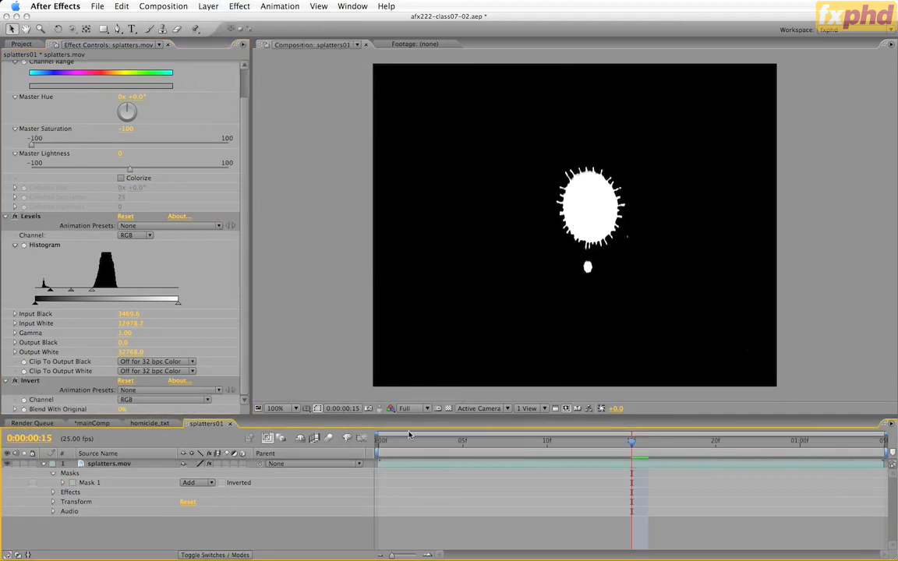
pyautogui.moveTo(410, 440); pyautogui.dragTo(833, 450)
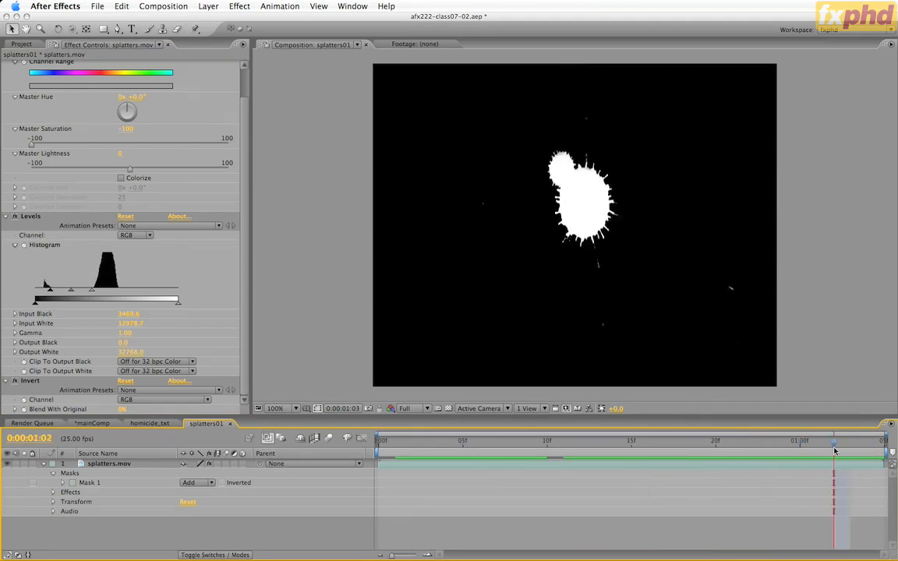
pyautogui.hotkey('shift', 'pageup')
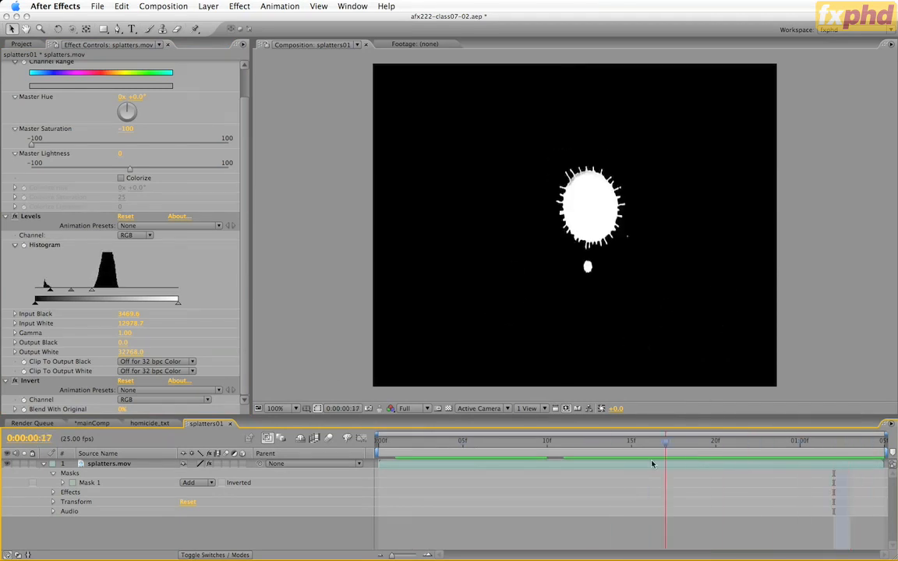
pyautogui.moveTo(652, 464); pyautogui.dragTo(413, 460)
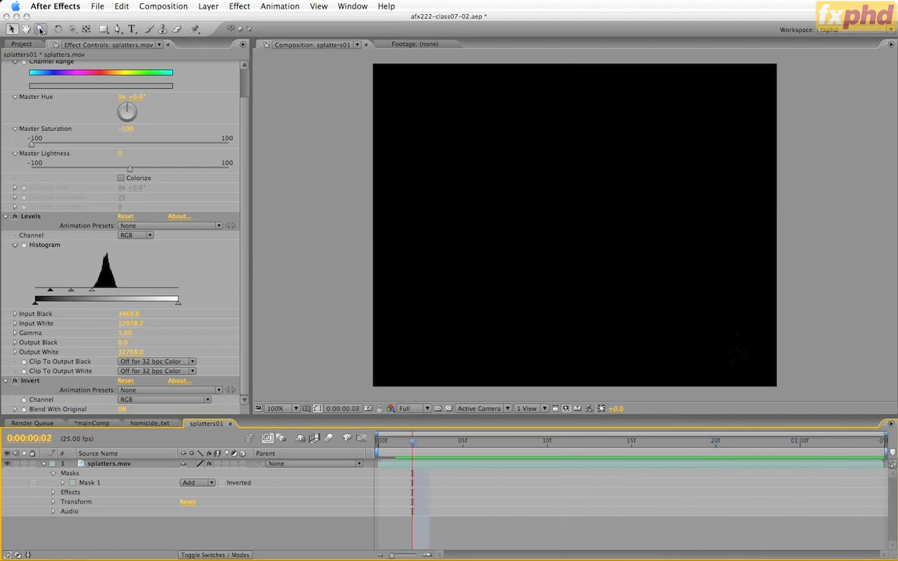
# Place a second copy of splatters.mov beneath the masked layer, set its track matte to Luma Matte, and check the result over time.
pyautogui.click(16, 44)
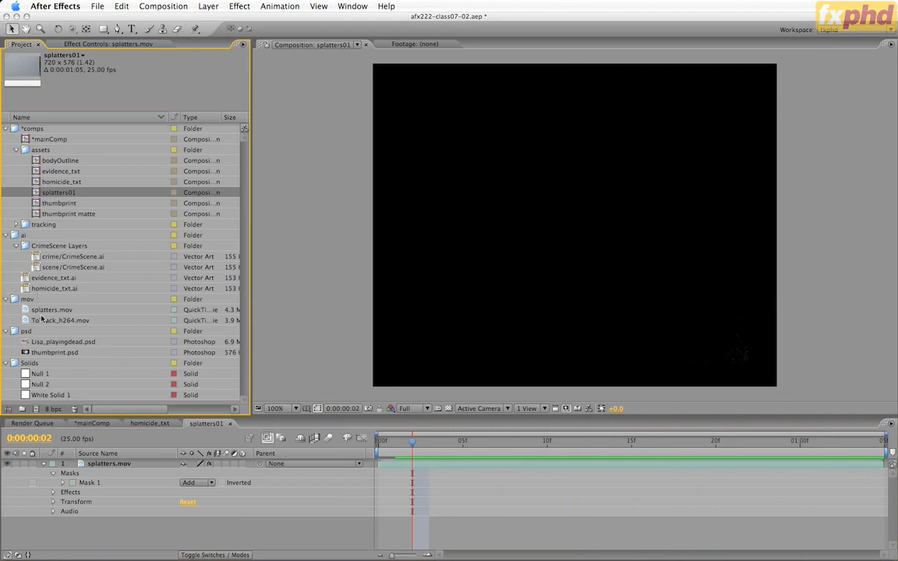
pyautogui.moveTo(39, 311); pyautogui.dragTo(95, 480)
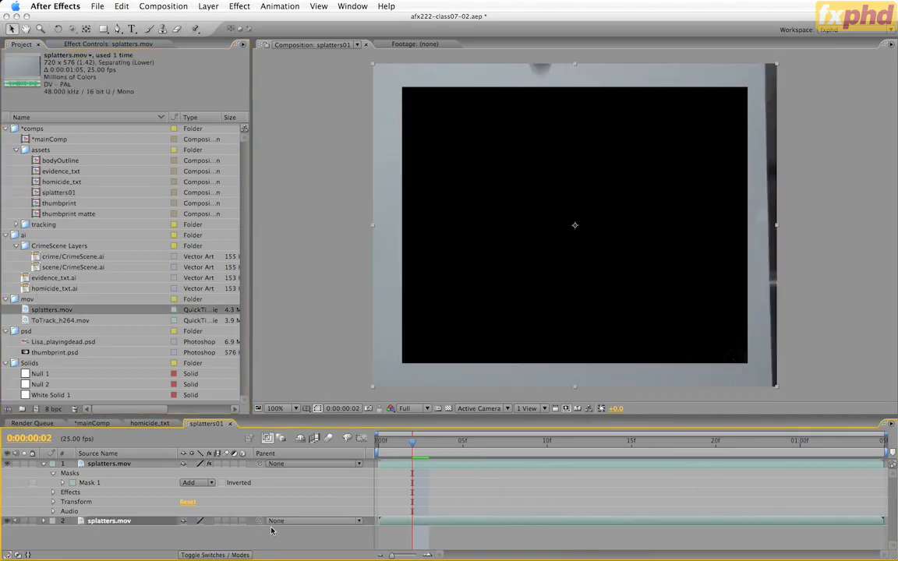
pyautogui.press('F4')
pyautogui.click(234, 520)
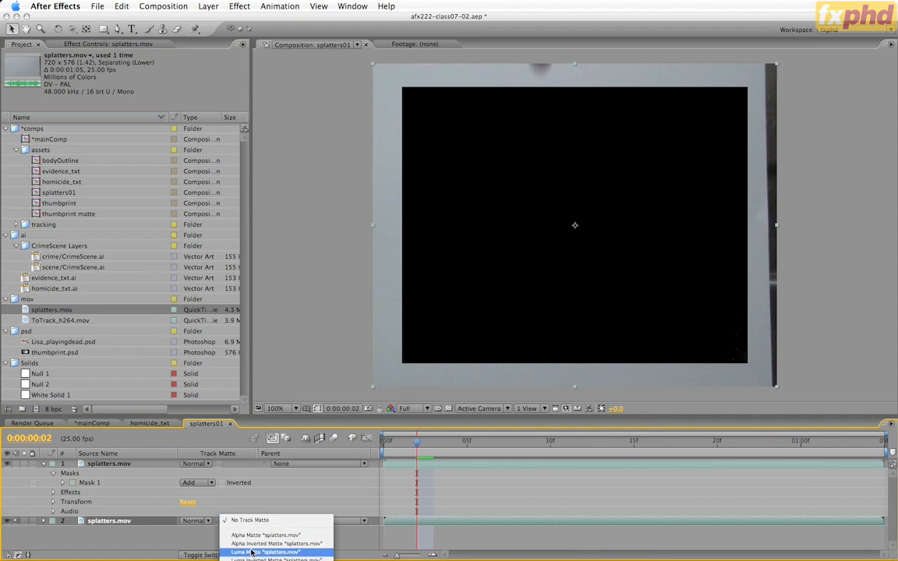
pyautogui.click(251, 551)
pyautogui.click(473, 448)
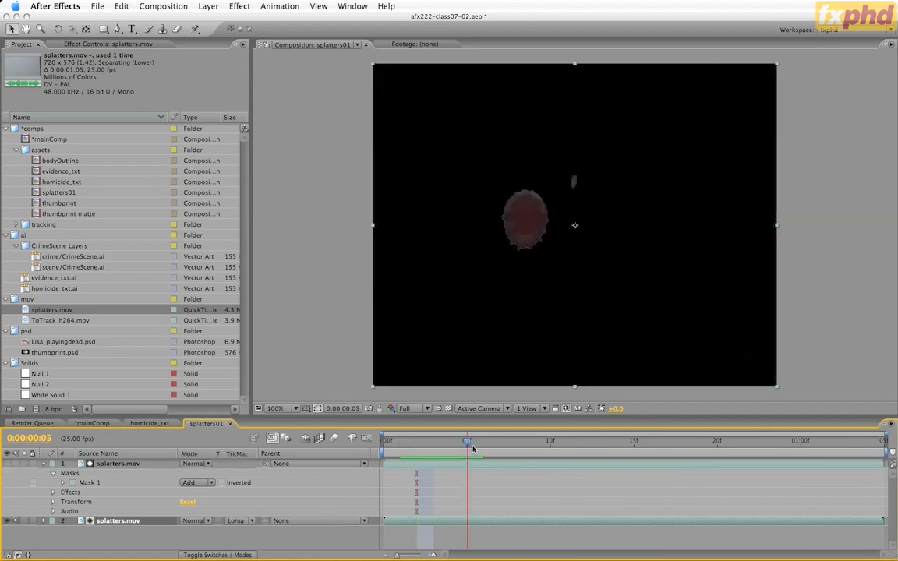
pyautogui.moveTo(473, 448); pyautogui.dragTo(685, 452)
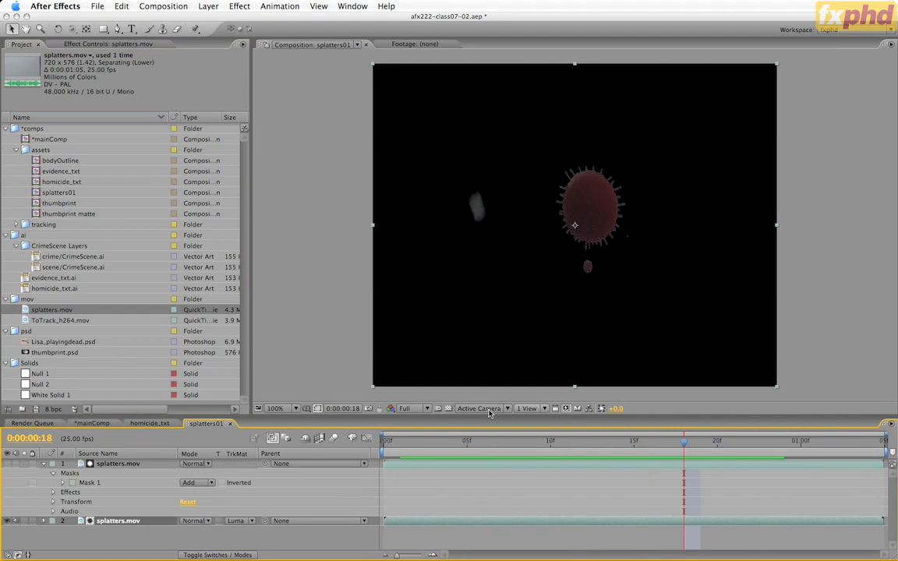
# Scrub splatters01 to around 0:00:00:21 to examine the matted blood splatters.
pyautogui.click(390, 409)
pyautogui.click(391, 408)
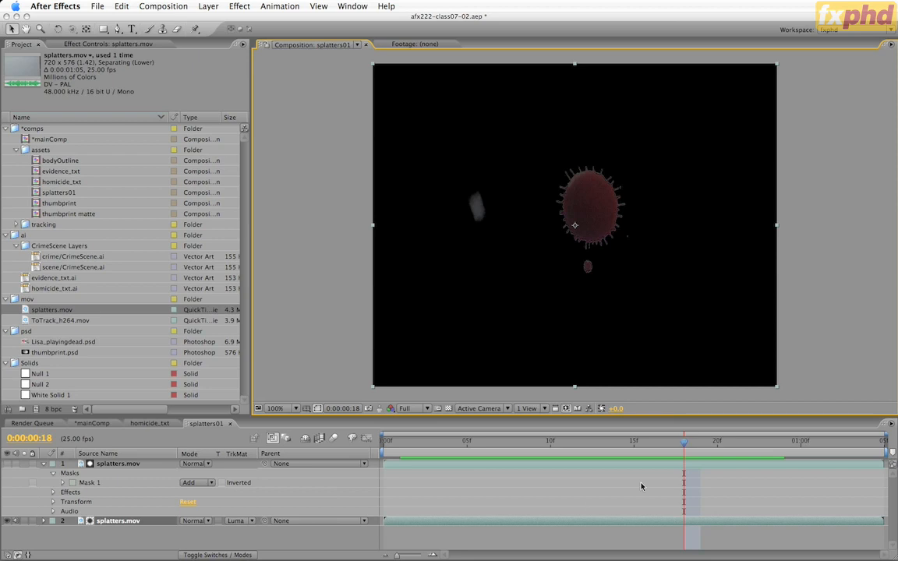
pyautogui.moveTo(681, 443); pyautogui.dragTo(732, 441)
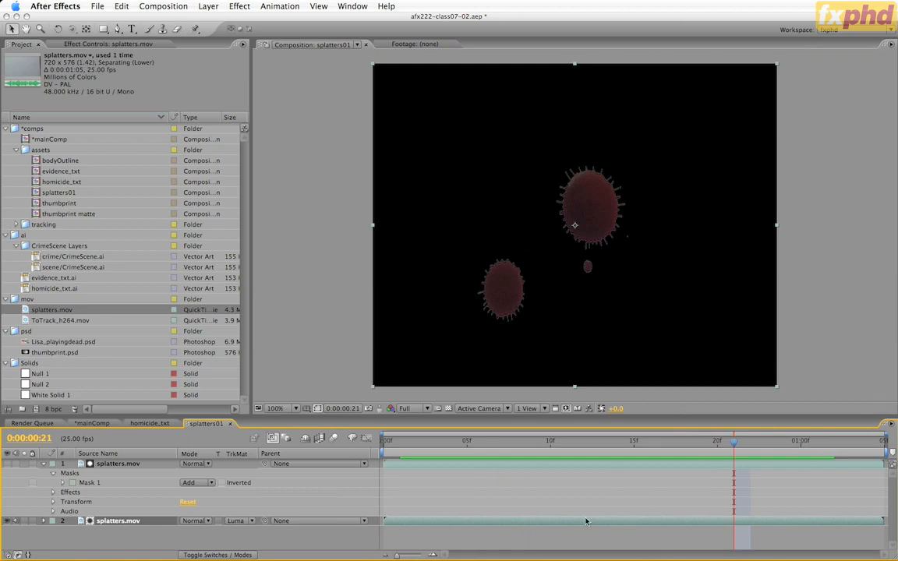
pyautogui.moveTo(715, 452)
pyautogui.mouseDown()
pyautogui.moveTo(527, 448)
pyautogui.moveTo(733, 452)
pyautogui.mouseUp()
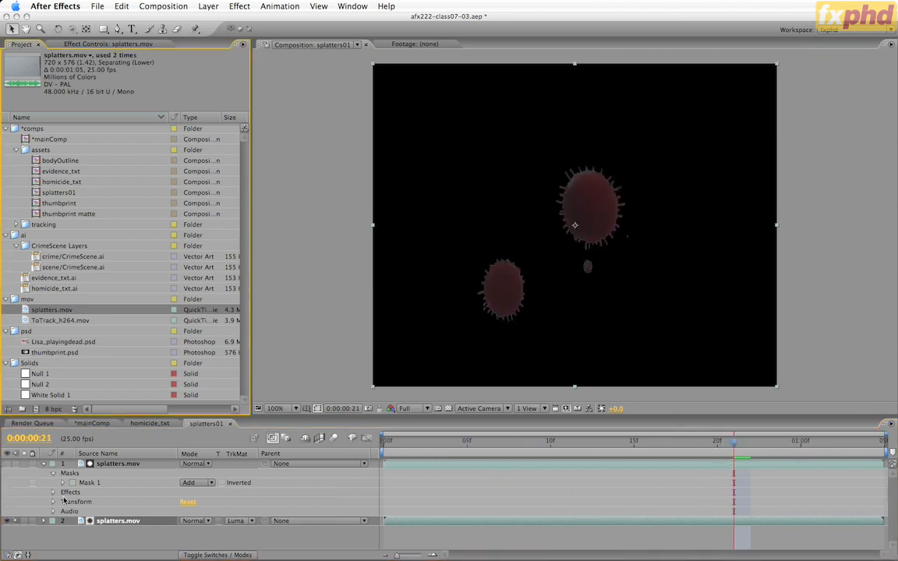
# Apply the Hue/Saturation colour correction effect to the lower splatters.mov layer in splatters01.
pyautogui.click(239, 6)
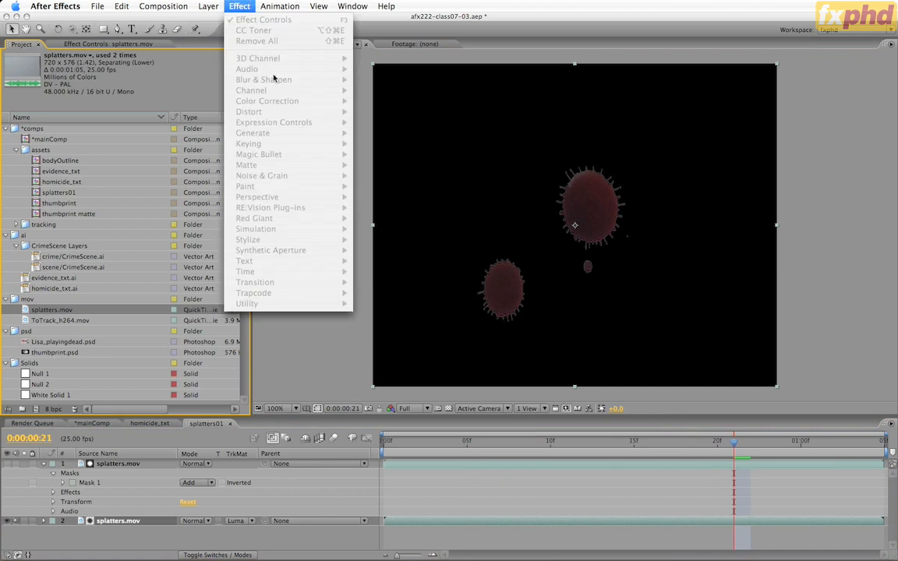
pyautogui.click(250, 64)
pyautogui.click(127, 521)
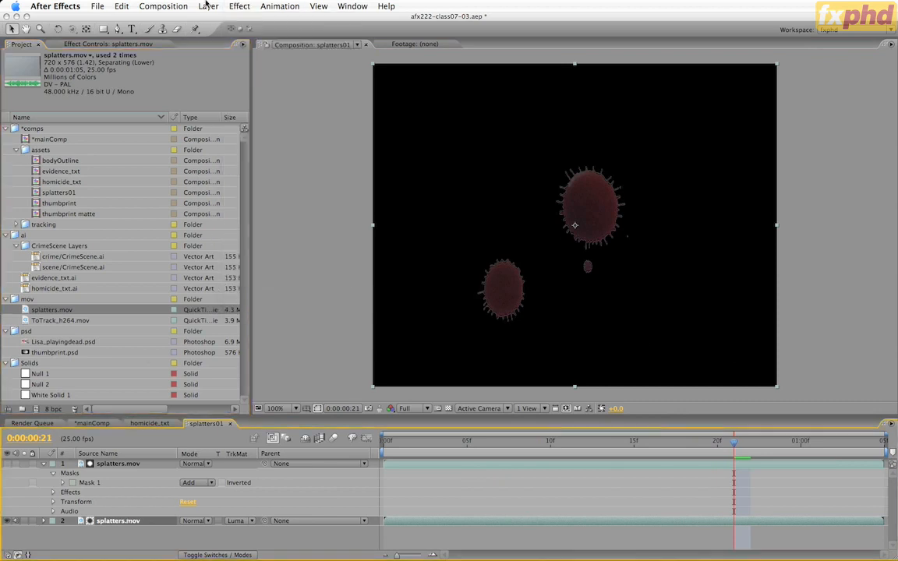
pyautogui.click(239, 6)
pyautogui.moveTo(296, 102)
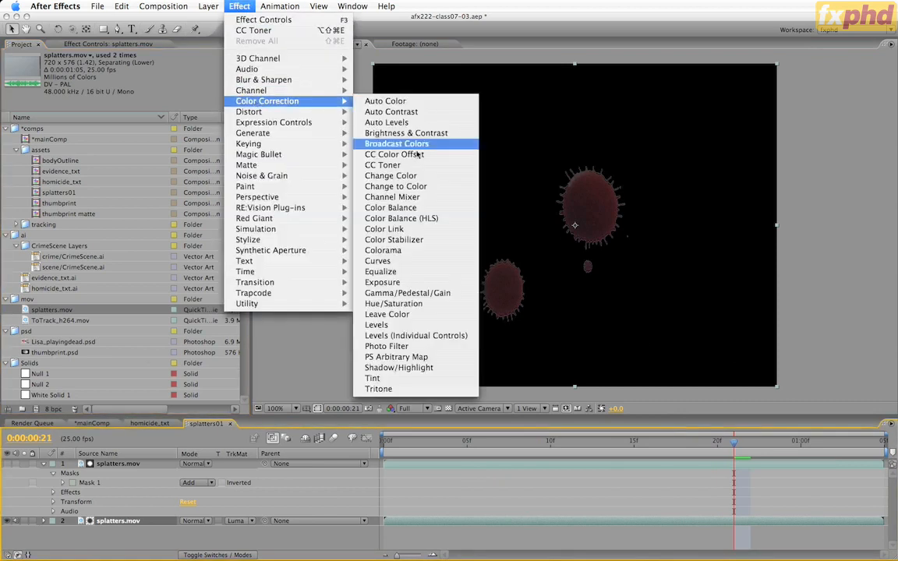
pyautogui.click(392, 304)
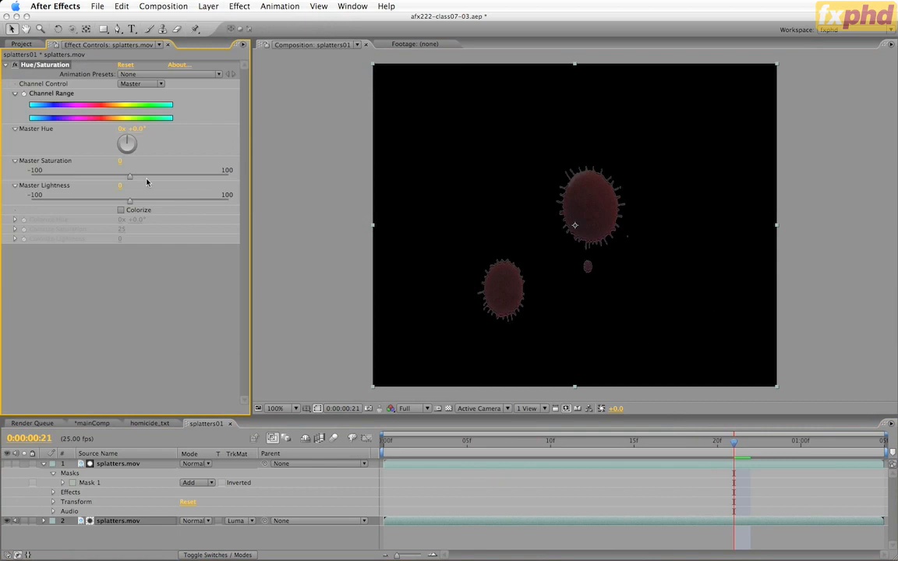
# Set the Hue/Saturation effect's Master Saturation to 60 on the lower splatters.mov layer.
pyautogui.click(118, 161)
pyautogui.write('60')
pyautogui.press('Return')
pyautogui.click(474, 539)
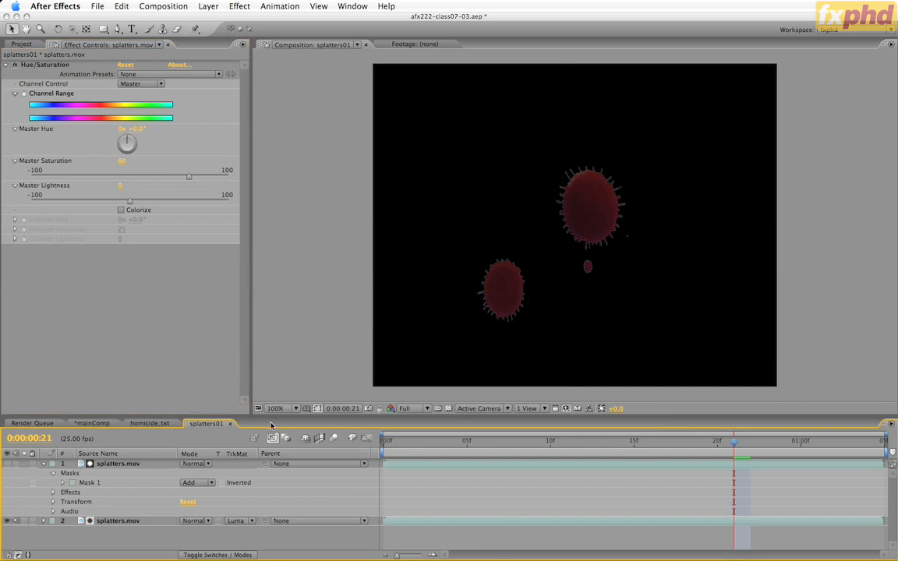
# Close the splatters01 composition, duplicate it in the project, and open the copy, splatters02.
pyautogui.click(230, 424)
pyautogui.click(21, 44)
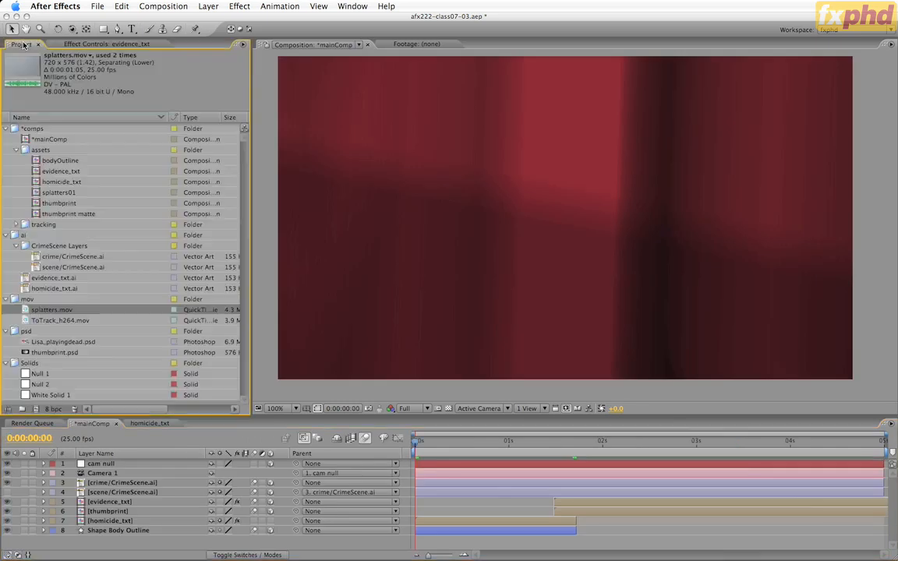
pyautogui.click(47, 196)
pyautogui.press('super+d')
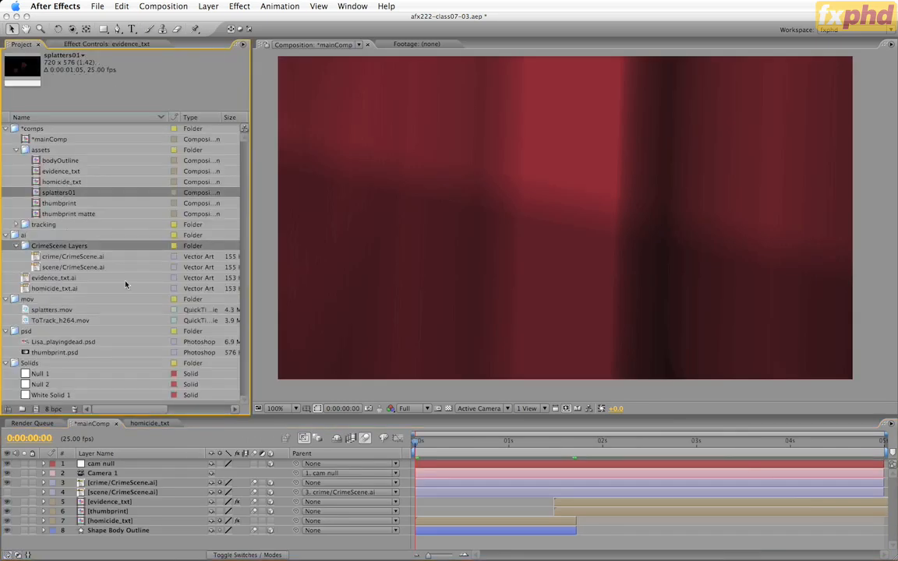
pyautogui.doubleClick(70, 203)
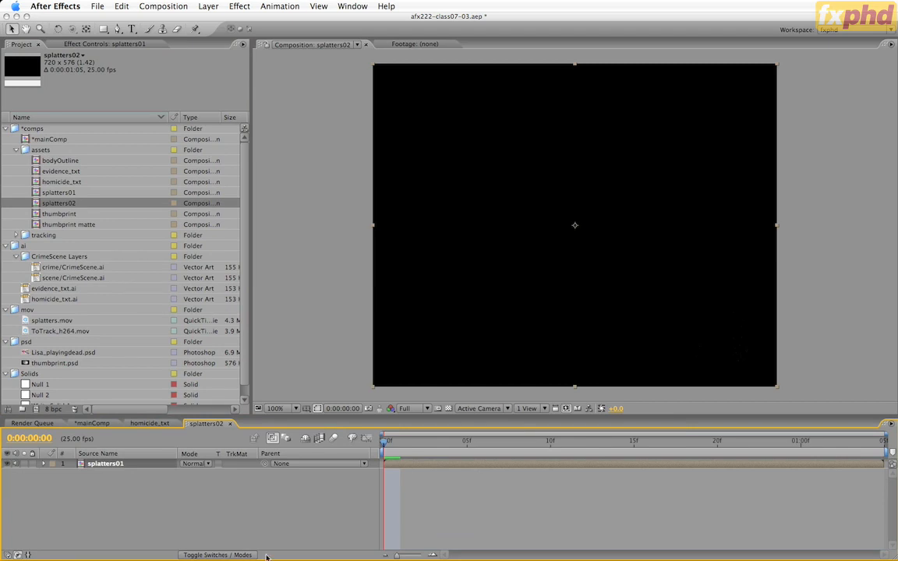
# Duplicate the splatters01 layer in splatters02 and enable time remapping on the lower copy.
pyautogui.press('super+d')
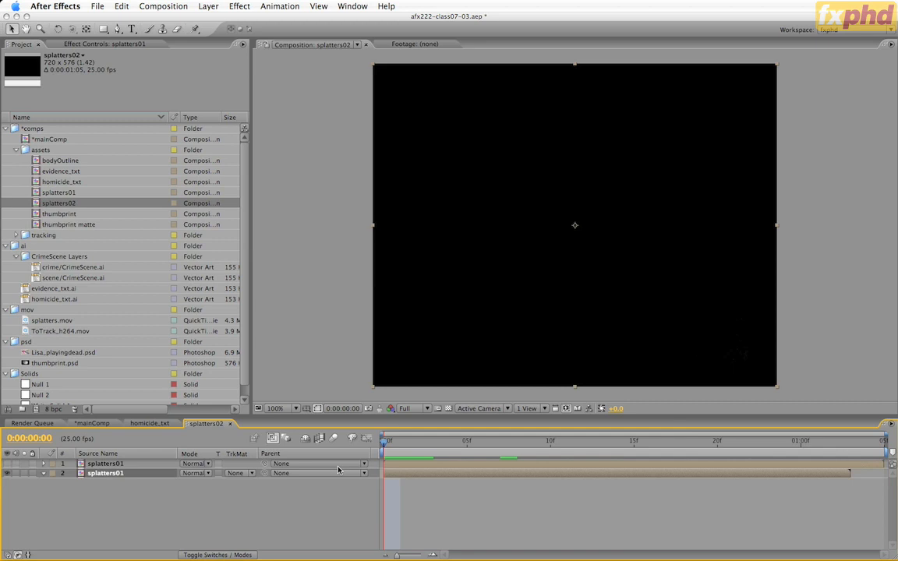
pyautogui.moveTo(382, 444); pyautogui.dragTo(507, 457)
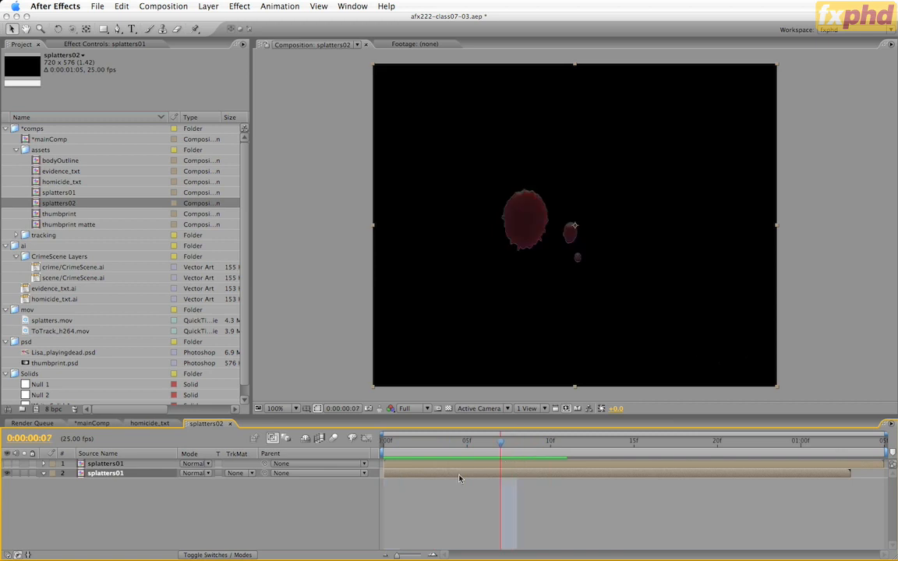
pyautogui.click(205, 5)
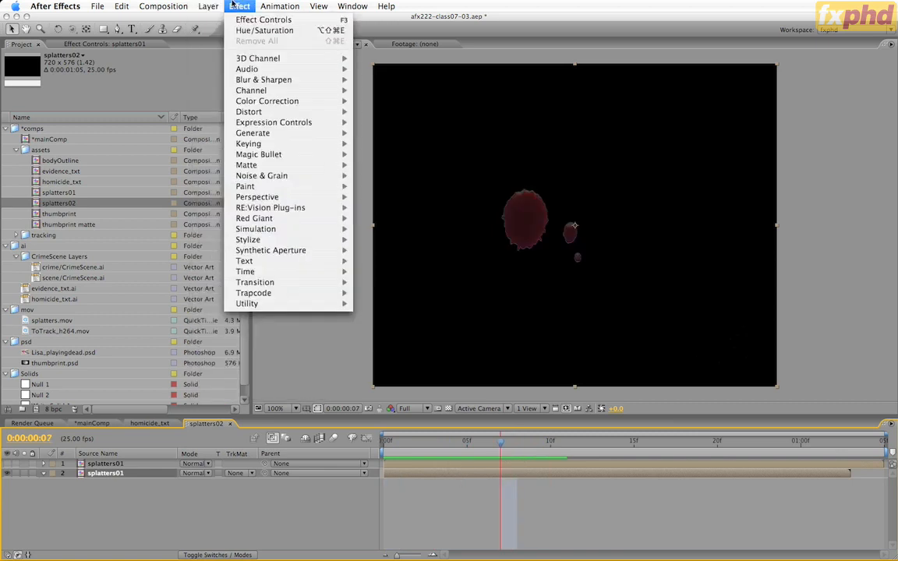
pyautogui.moveTo(233, 128)
pyautogui.click(409, 129)
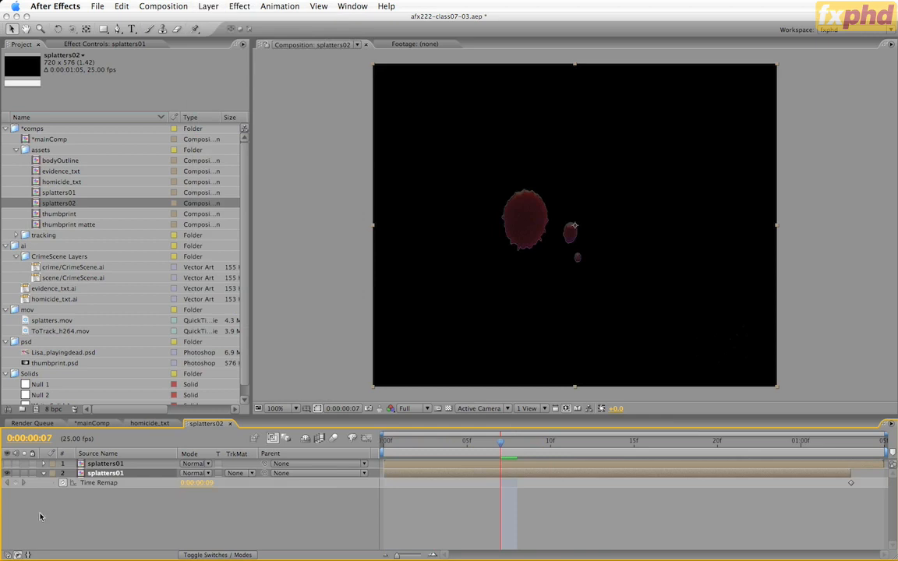
# Add a Time Remap keyframe at 0:00:00:07, delete the final keyframe, and extend the lower splatters01 layer to the composition's end.
pyautogui.click(15, 482)
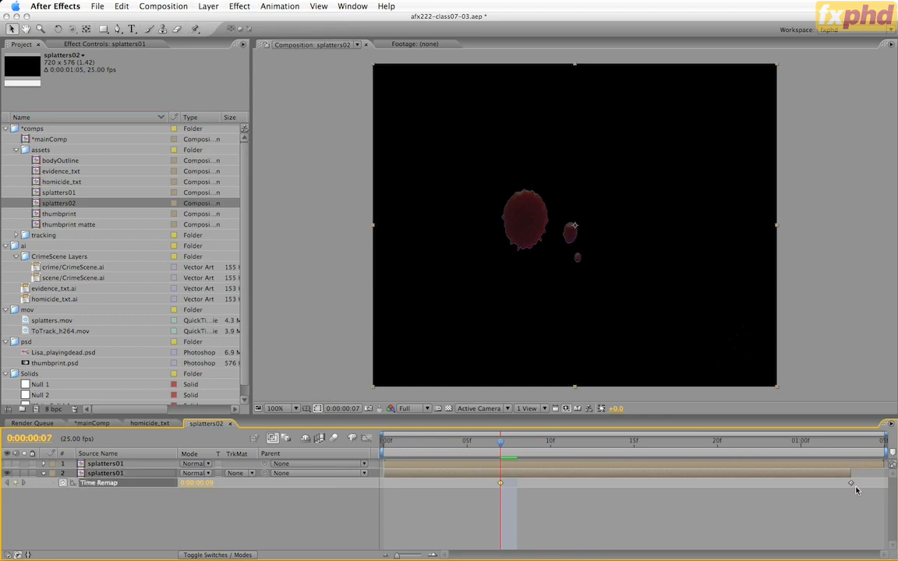
pyautogui.press('Delete')
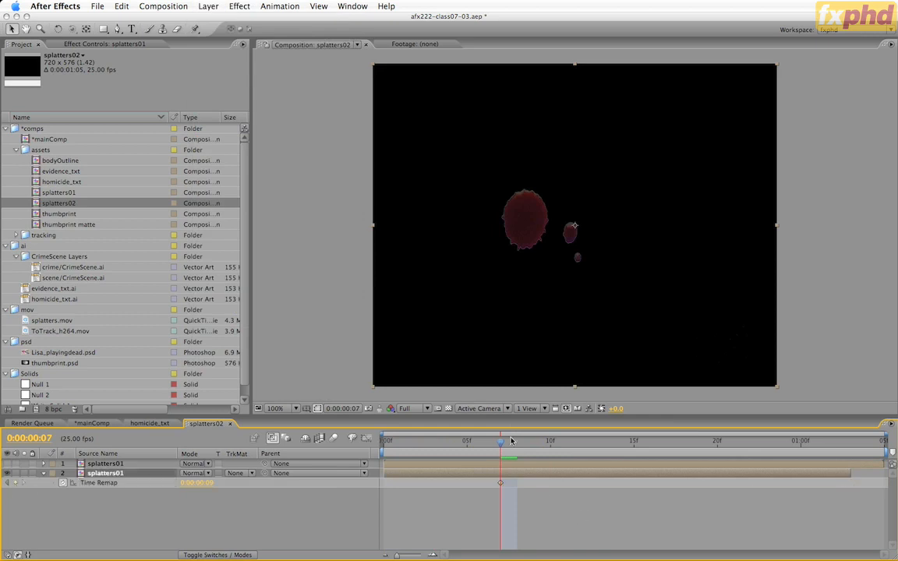
pyautogui.moveTo(500, 443); pyautogui.dragTo(889, 475)
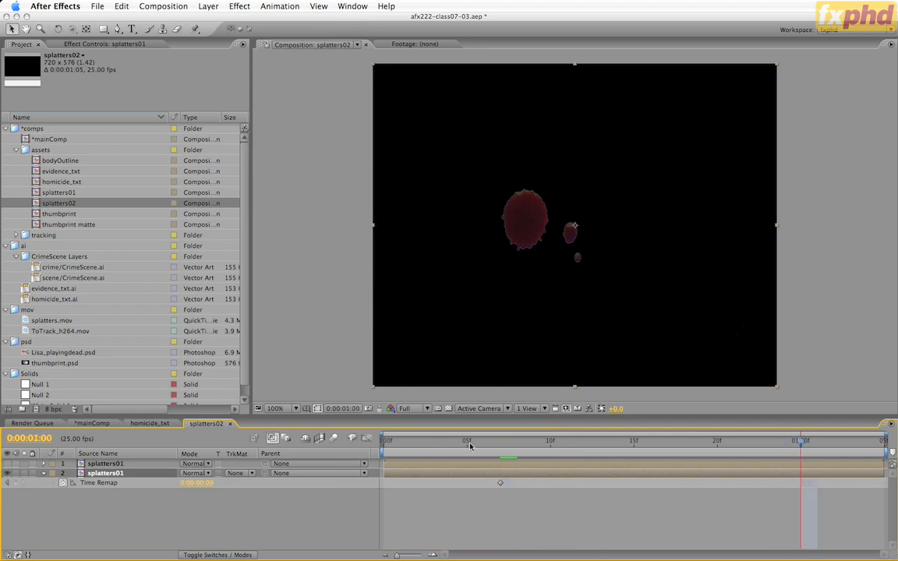
pyautogui.moveTo(469, 445); pyautogui.dragTo(332, 459)
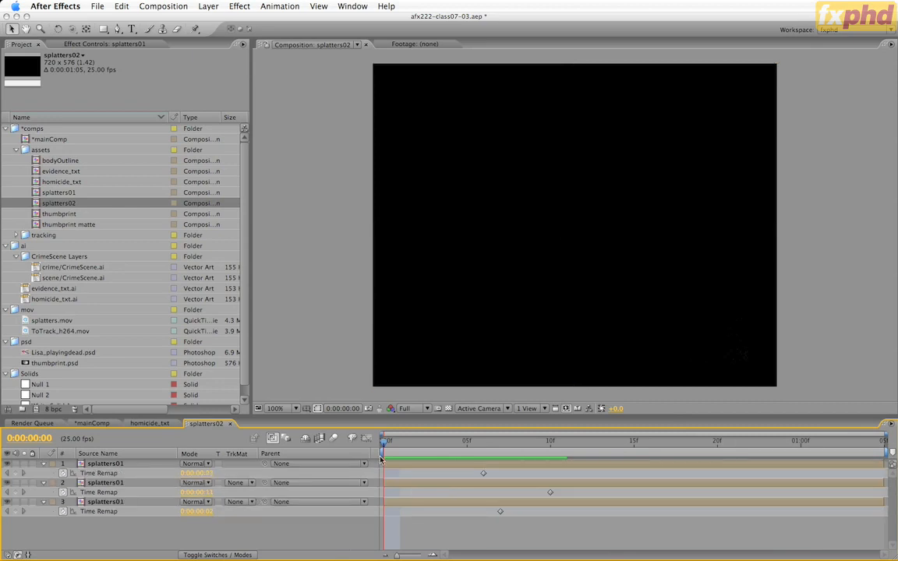
# Scrub and preview splatters02 to check the timing of its three time-remapped splatter layers.
pyautogui.moveTo(389, 445); pyautogui.dragTo(551, 474)
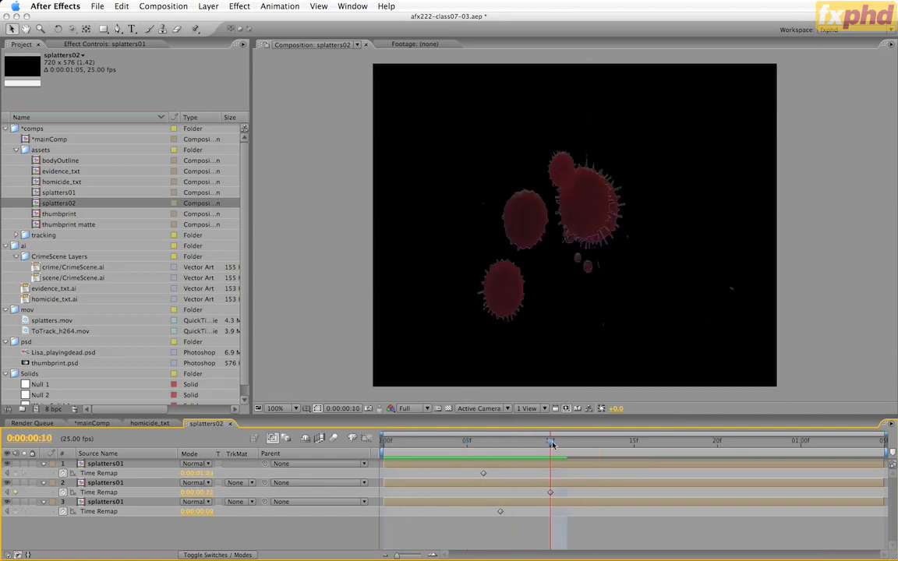
pyautogui.moveTo(550, 444); pyautogui.dragTo(385, 444)
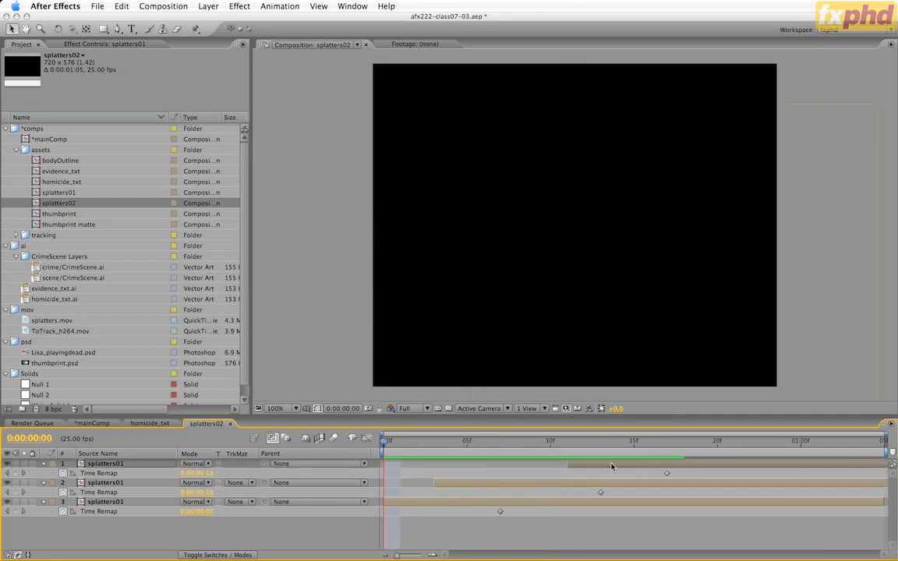
pyautogui.moveTo(392, 450); pyautogui.dragTo(640, 434)
pyautogui.press('KP_0')
# Return to *mainComp and, at 0:00:00:22, place the splatters02 composition directly above the homicide_txt layer.
pyautogui.click(230, 423)
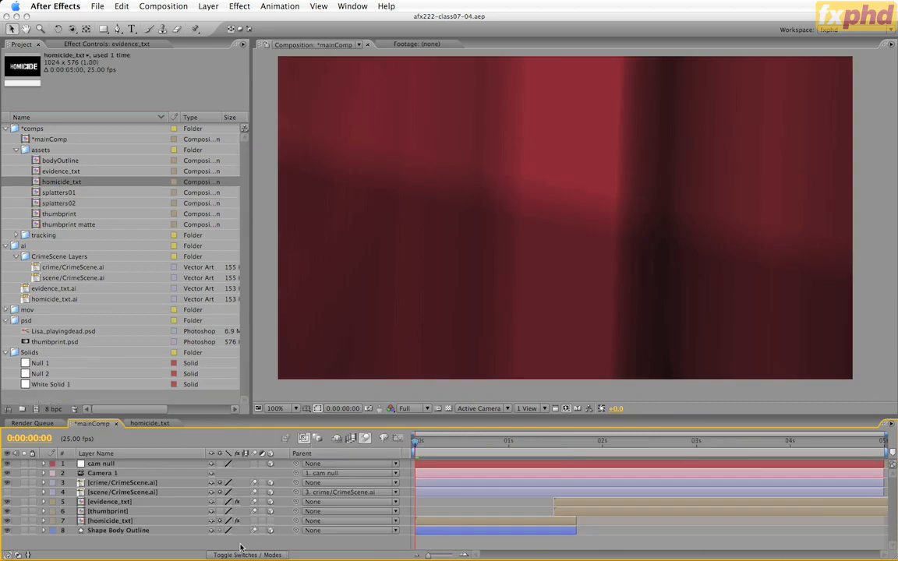
pyautogui.click(499, 442)
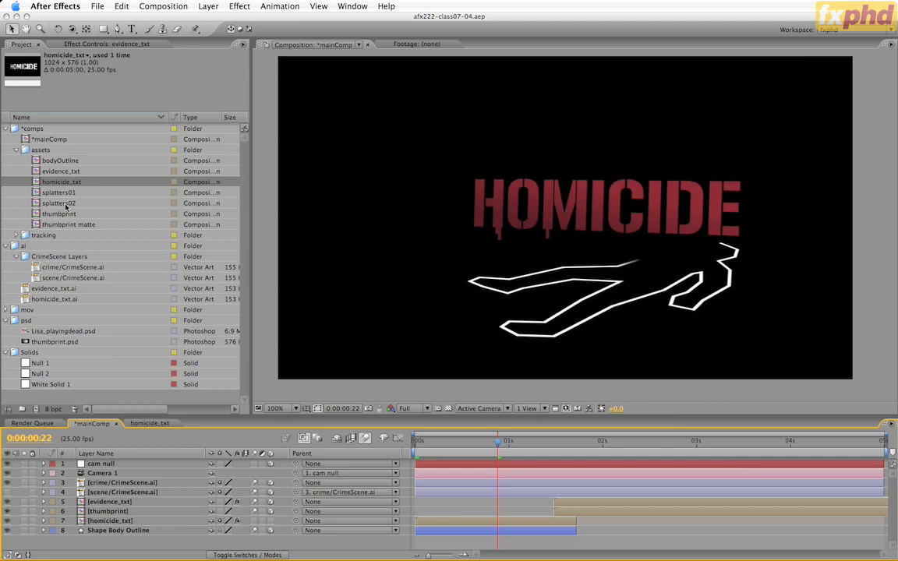
pyautogui.moveTo(66, 205); pyautogui.dragTo(123, 518)
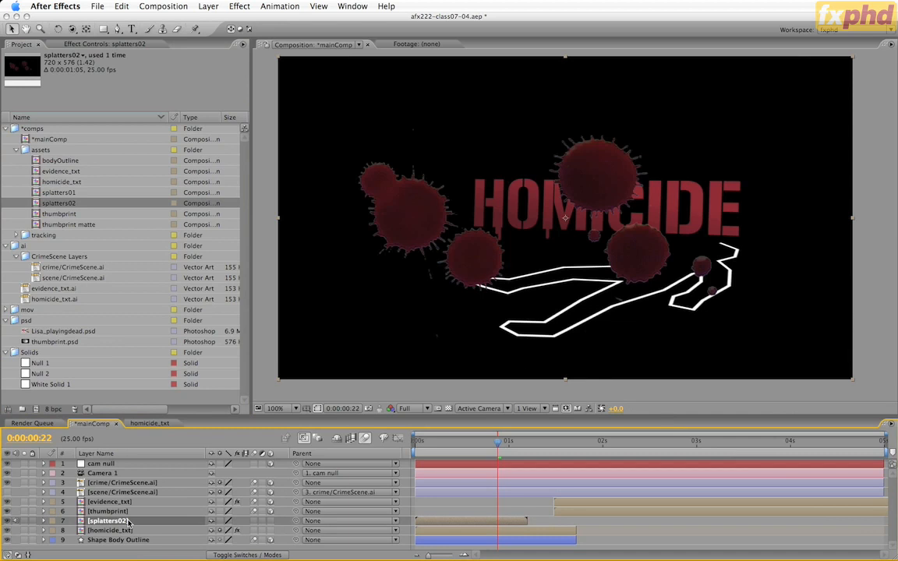
# Make the splatters02 layer 3D, positioned at 900, 15, 800 with a Y Rotation of 25°.
pyautogui.click(260, 520)
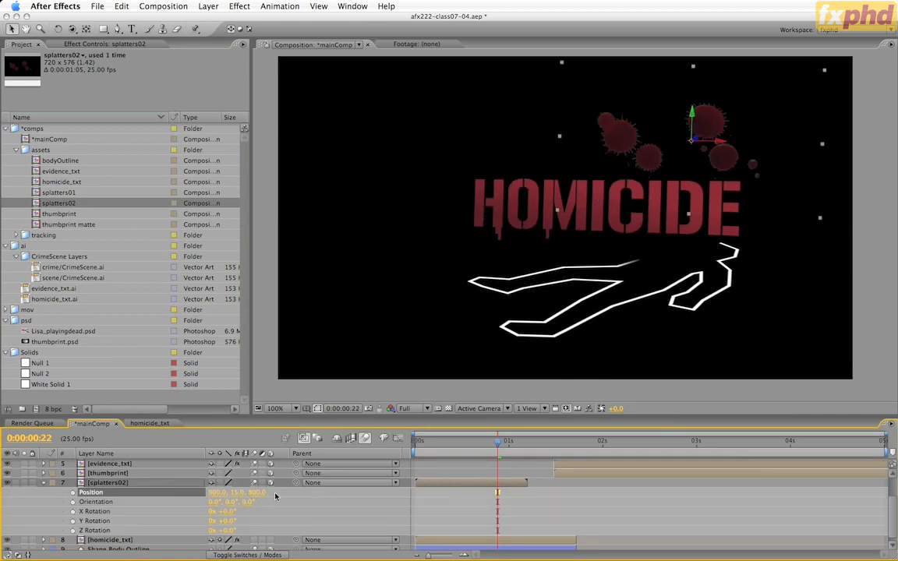
pyautogui.click(224, 521)
pyautogui.write('25')
pyautogui.press('Return')
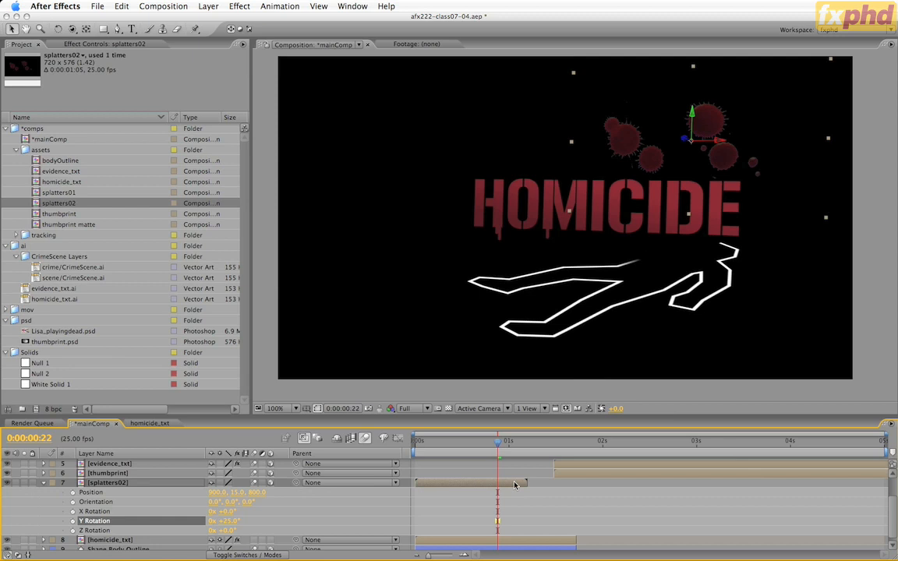
# Open splatters02 from the main composition and look inside its nested splatters01 composition before returning to splatters02.
pyautogui.doubleClick(515, 485)
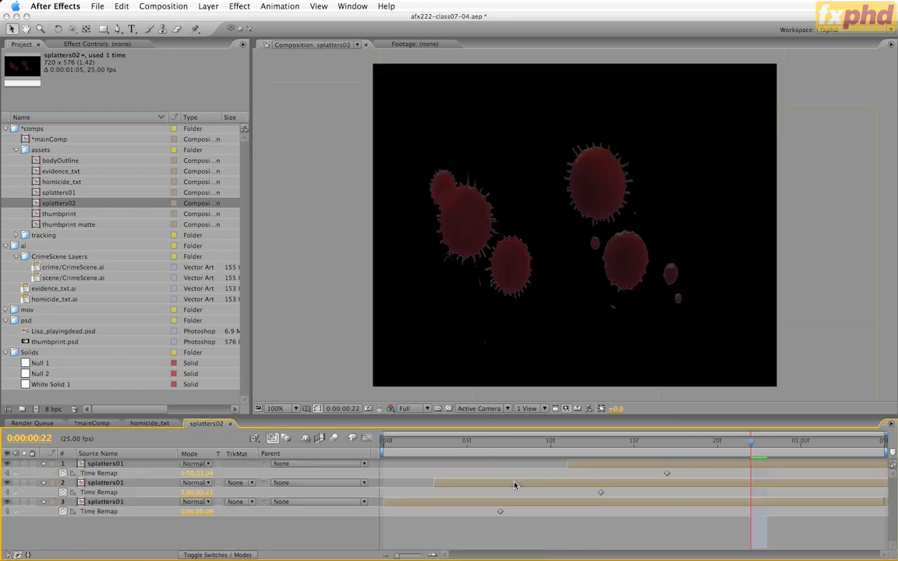
pyautogui.doubleClick(127, 502)
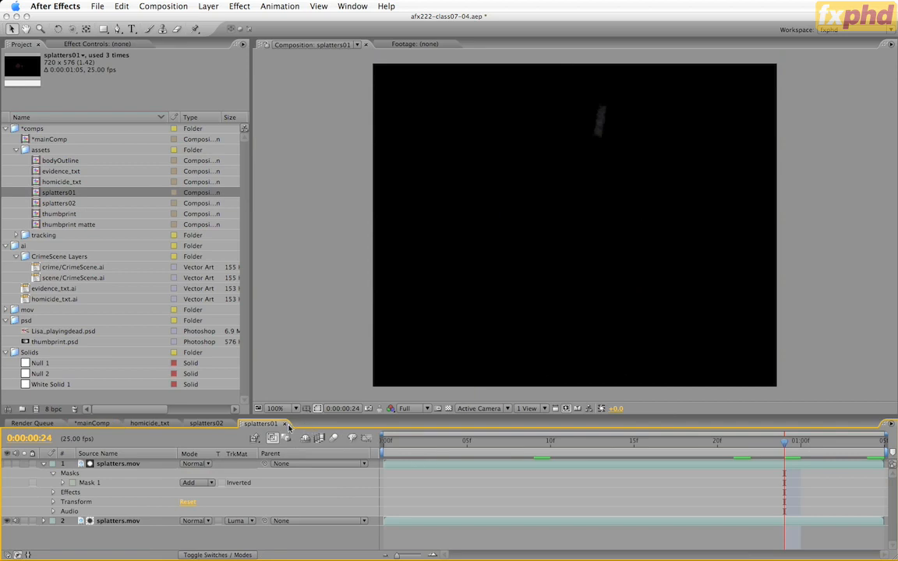
pyautogui.click(206, 423)
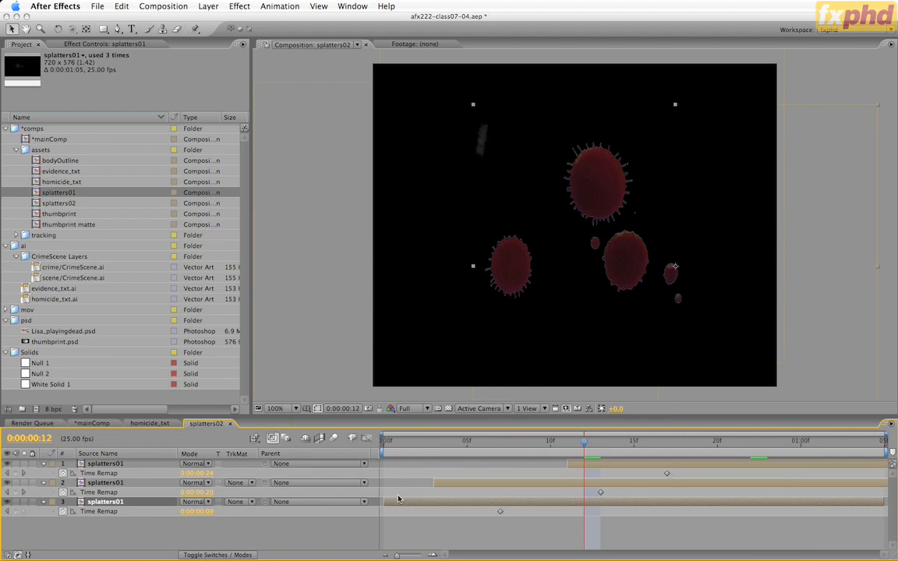
# Set the splatters02 composition's duration to 5 seconds.
pyautogui.press('super+k')
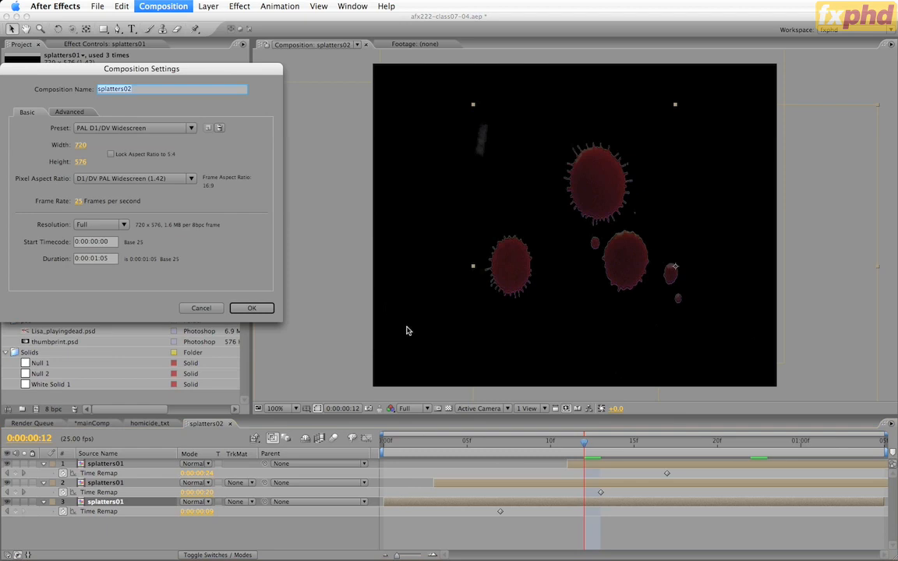
pyautogui.moveTo(88, 258); pyautogui.dragTo(179, 265)
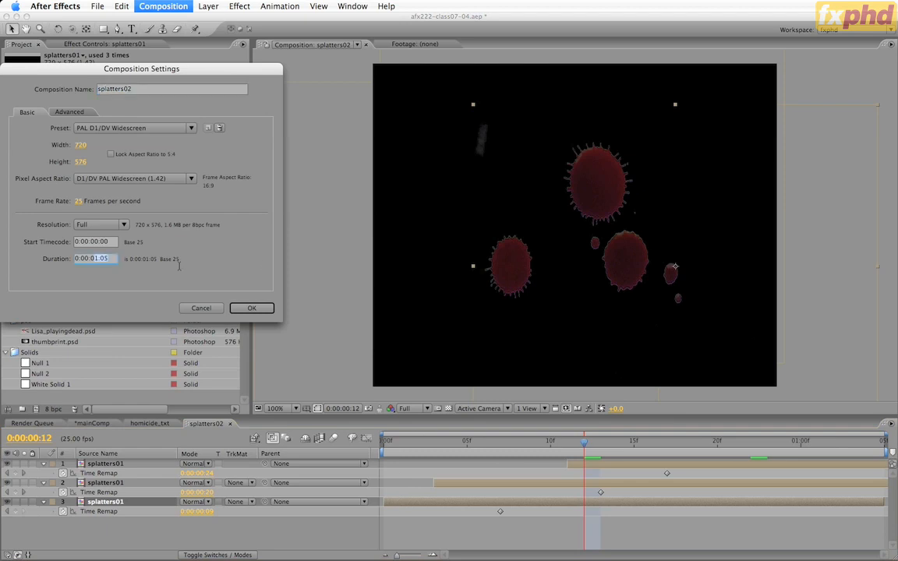
pyautogui.write('5')
pyautogui.press('Return')
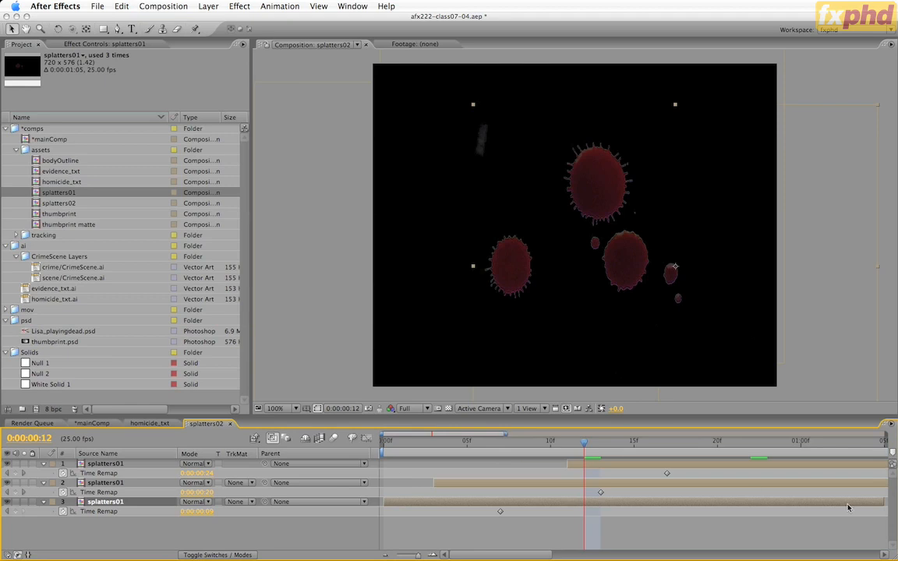
# Extend all three splatters01 layers to the last frame of splatters02, at 0:00:04:24.
pyautogui.moveTo(504, 434); pyautogui.dragTo(884, 434)
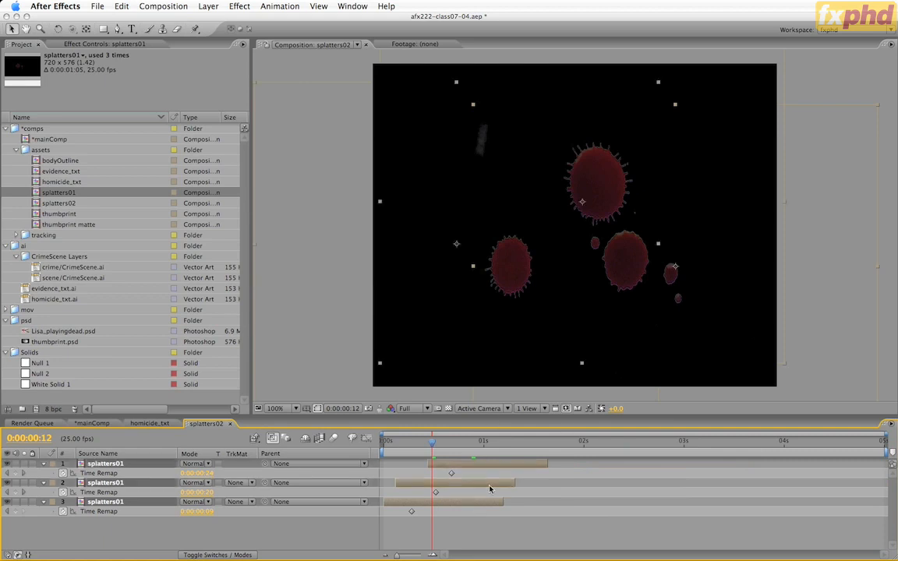
pyautogui.press('End')
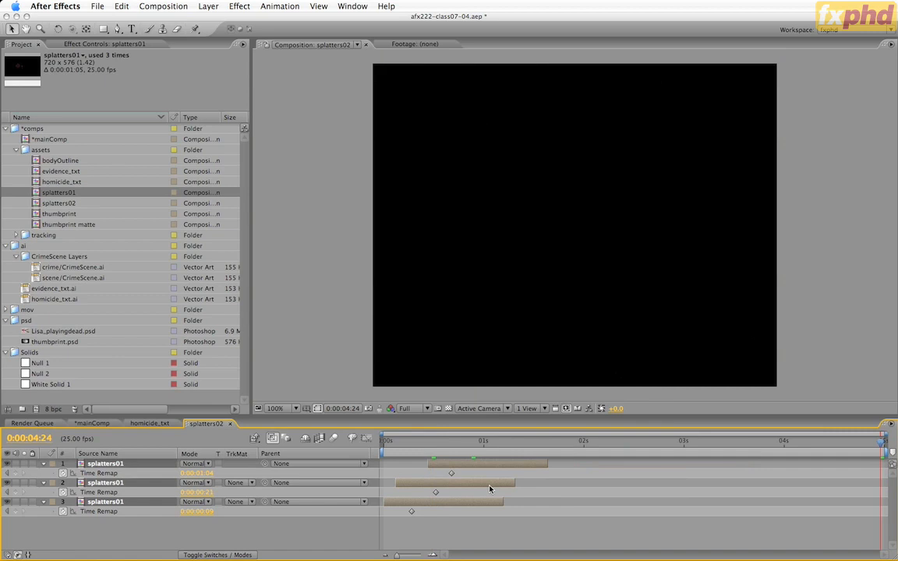
pyautogui.hotkey('alt', ']')
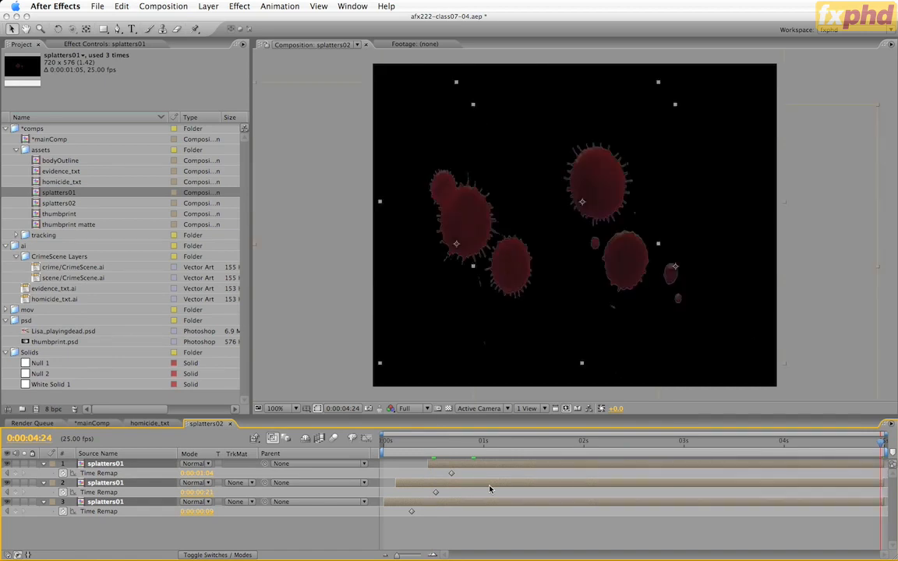
# Check the held splatters near the end of splatters02, return to *mainComp and extend the splatters02 layer to just past 0:00:01:16.
pyautogui.moveTo(882, 445); pyautogui.dragTo(763, 456)
pyautogui.moveTo(709, 461); pyautogui.dragTo(828, 456)
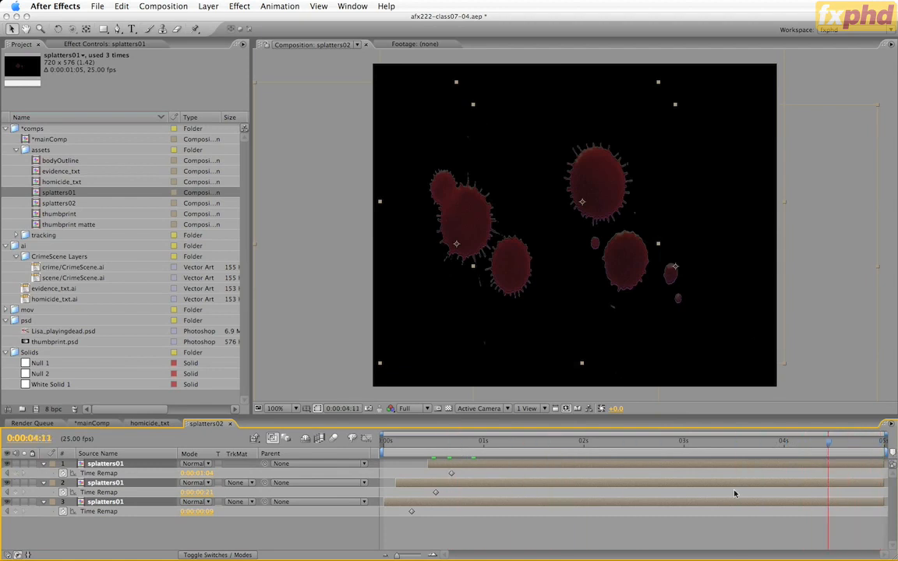
pyautogui.click(230, 423)
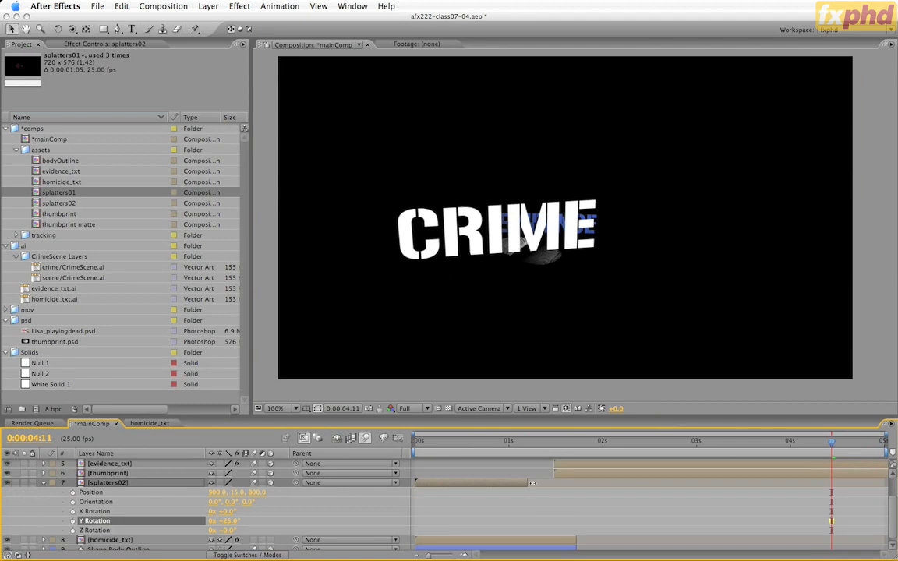
pyautogui.moveTo(533, 483); pyautogui.dragTo(561, 485)
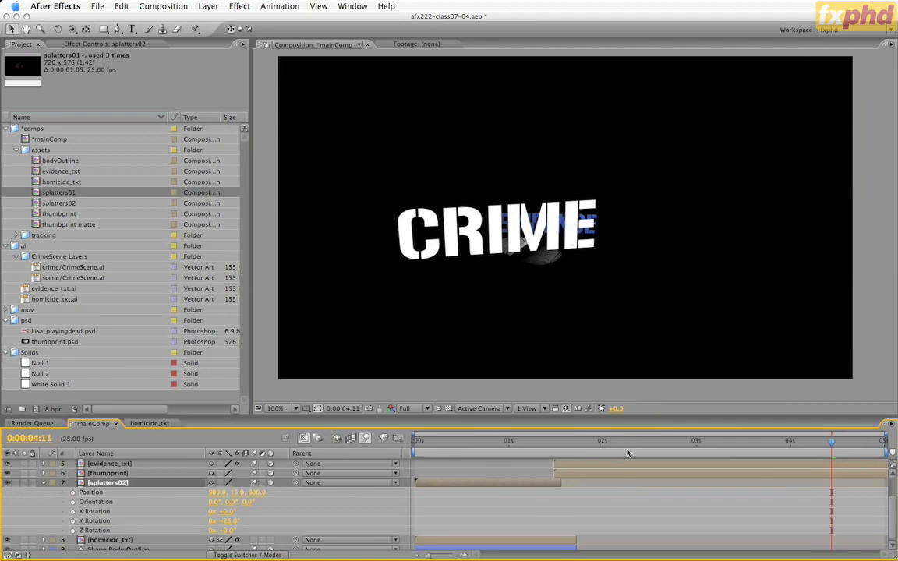
pyautogui.moveTo(522, 443); pyautogui.dragTo(560, 442)
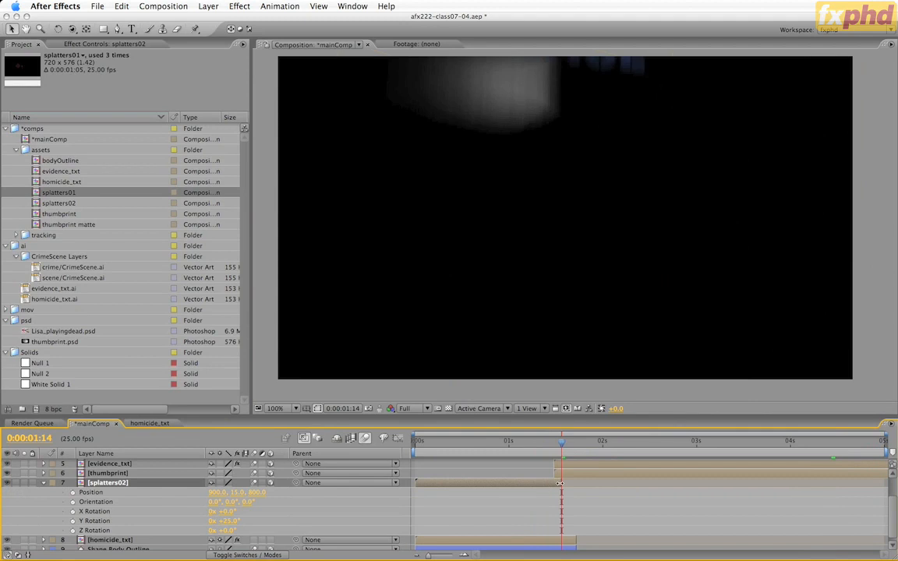
pyautogui.moveTo(561, 483); pyautogui.dragTo(565, 483)
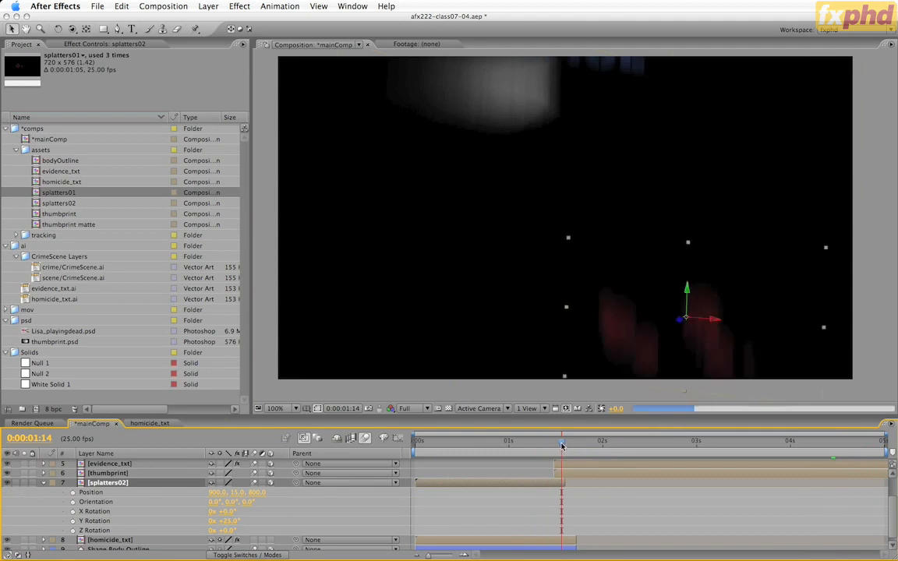
pyautogui.moveTo(561, 444); pyautogui.dragTo(569, 446)
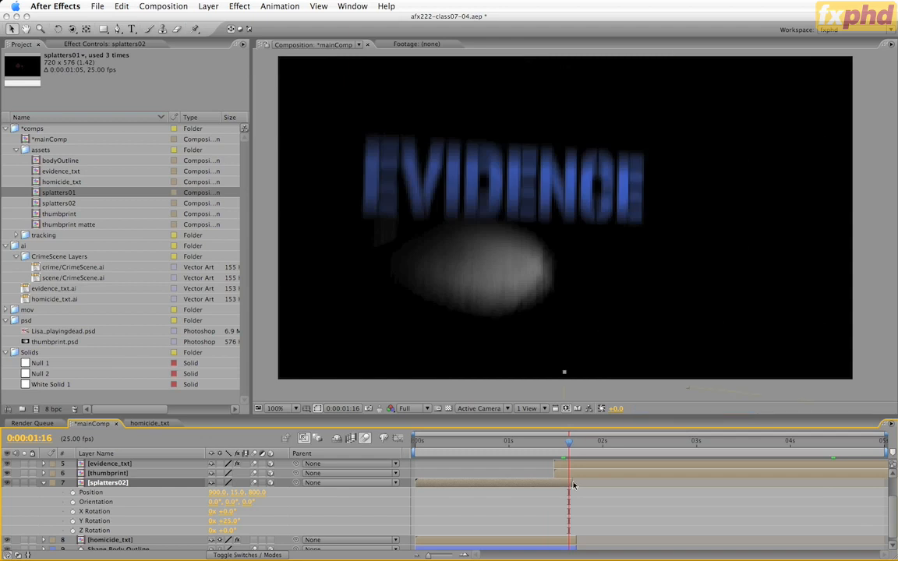
pyautogui.moveTo(571, 448); pyautogui.dragTo(569, 447)
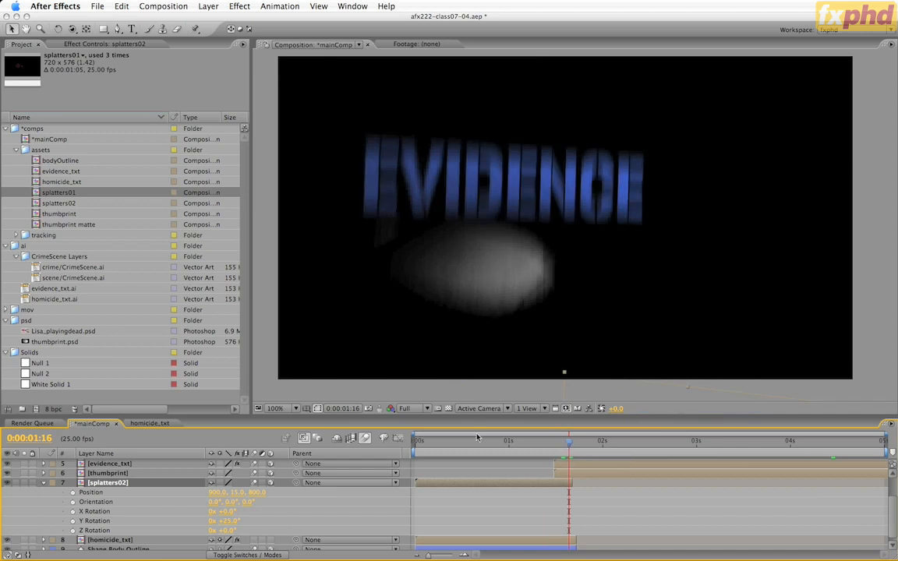
# Preview the homicide sequence and shift the splatters02 layer so that it starts at about 0:00:00:04.
pyautogui.press('KP_0')
pyautogui.click(434, 443)
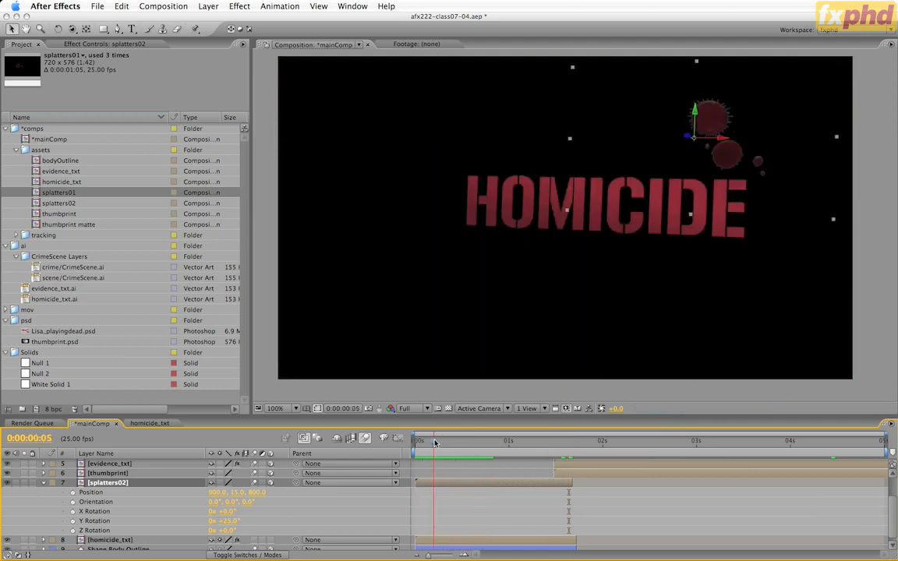
pyautogui.click(429, 443)
pyautogui.click(433, 443)
pyautogui.moveTo(426, 487); pyautogui.dragTo(441, 486)
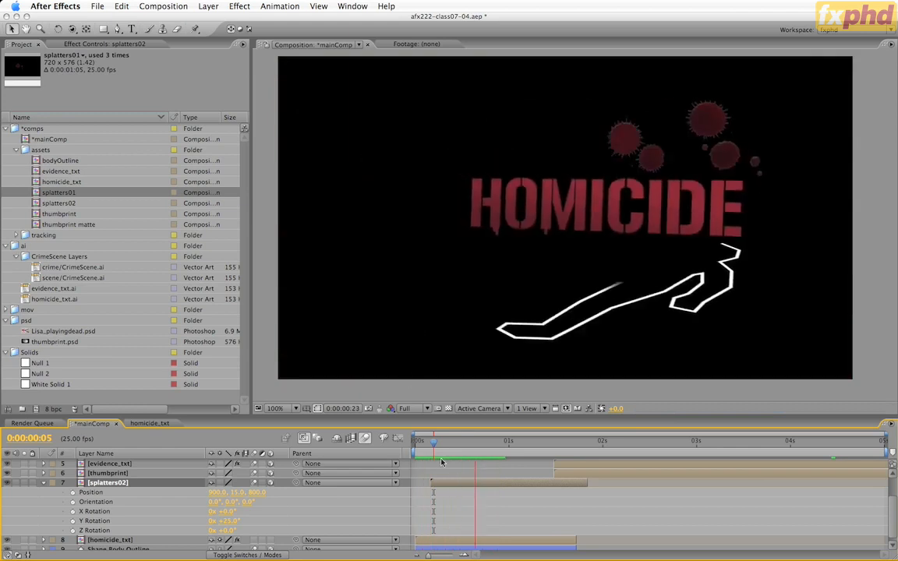
pyautogui.press('space')
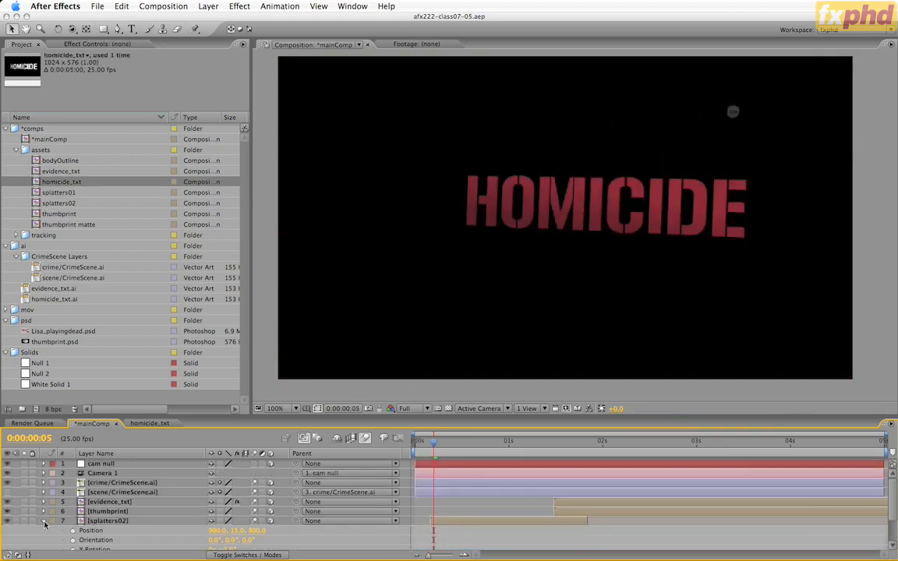
# Add a second splatters02 layer above the first in *mainComp, make it 3D and start it at 0:00:00:10.
pyautogui.click(44, 521)
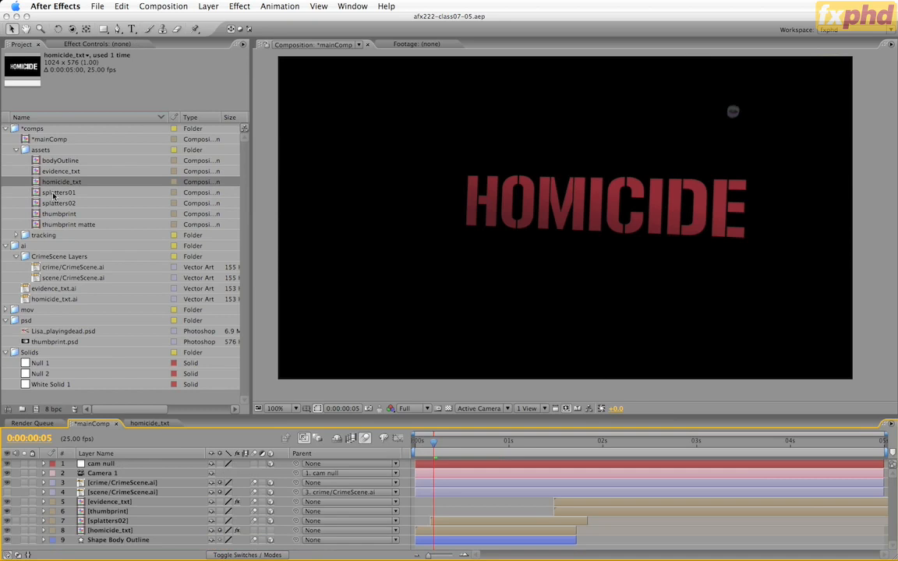
pyautogui.moveTo(60, 204); pyautogui.dragTo(267, 528)
pyautogui.click(269, 520)
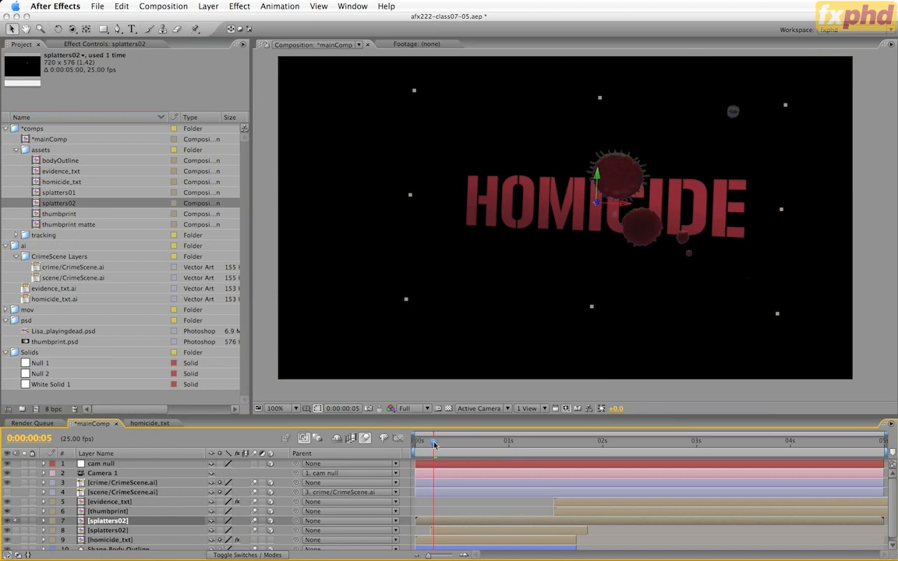
pyautogui.click(17, 439)
pyautogui.write('10')
pyautogui.press('Return')
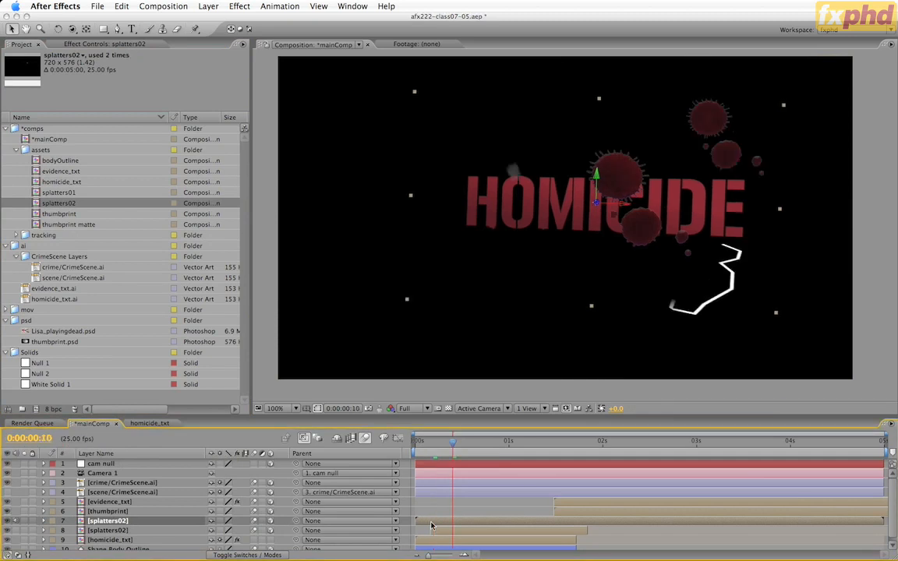
pyautogui.press('[')
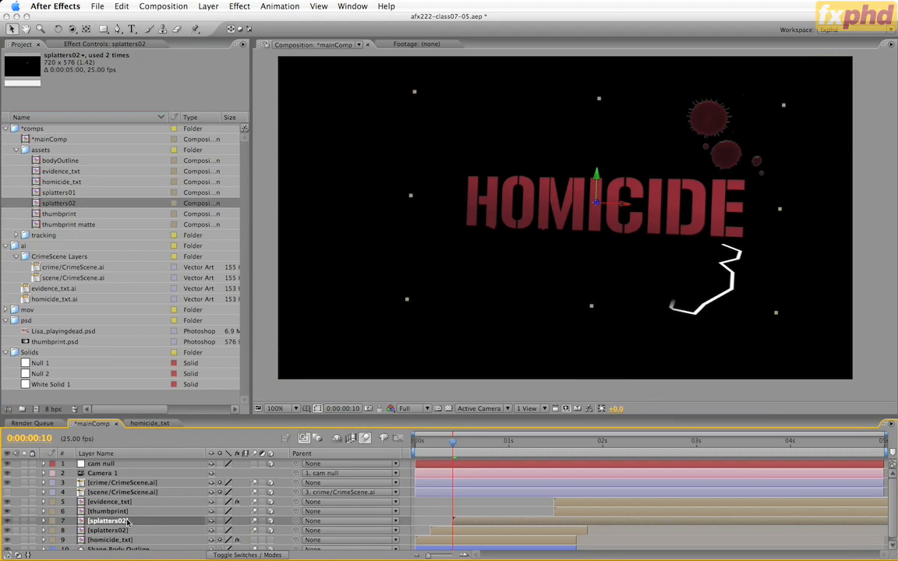
# Position the second splatters02 layer at 315, 185, -1365 with a Y Rotation of -25° and check it at 0:00:01:00.
pyautogui.press('p')
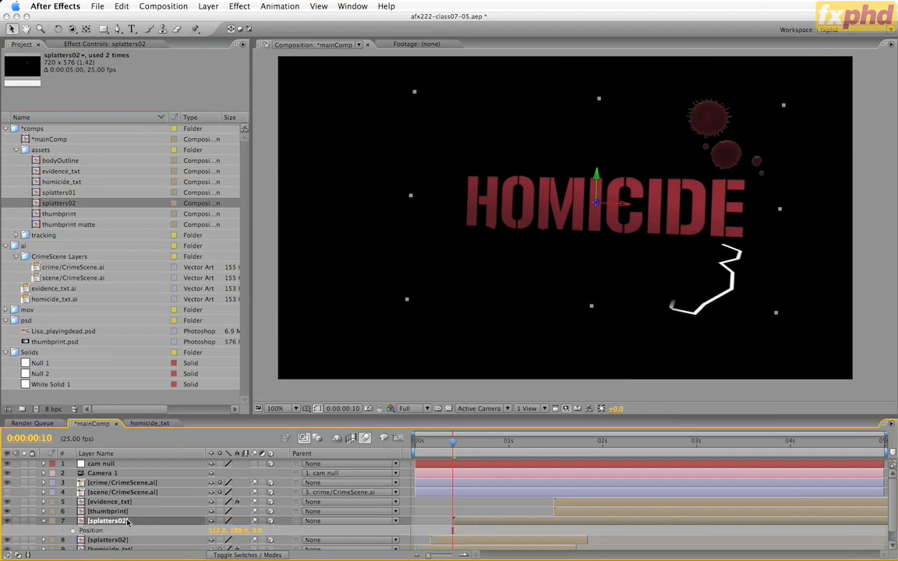
pyautogui.hotkey('shift', 'r')
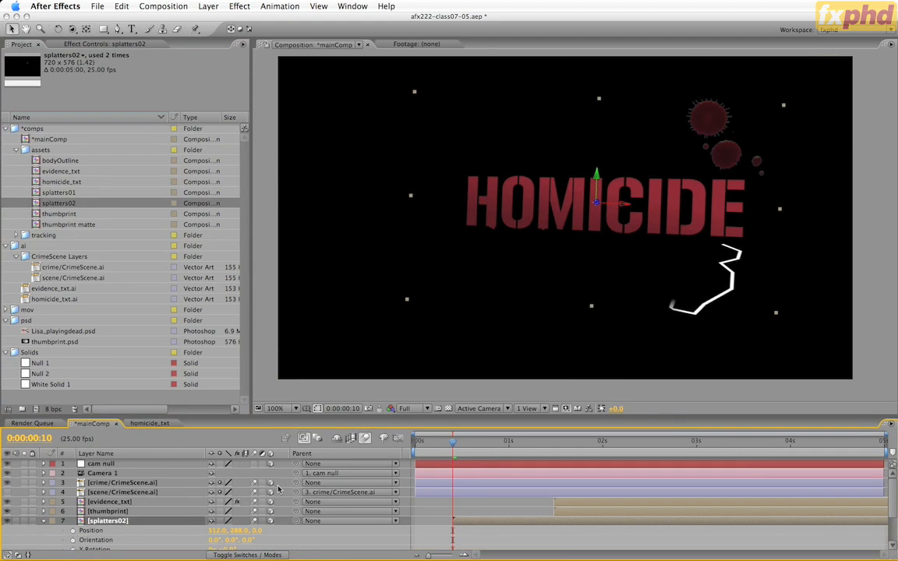
pyautogui.scroll(-3, 279, 489)
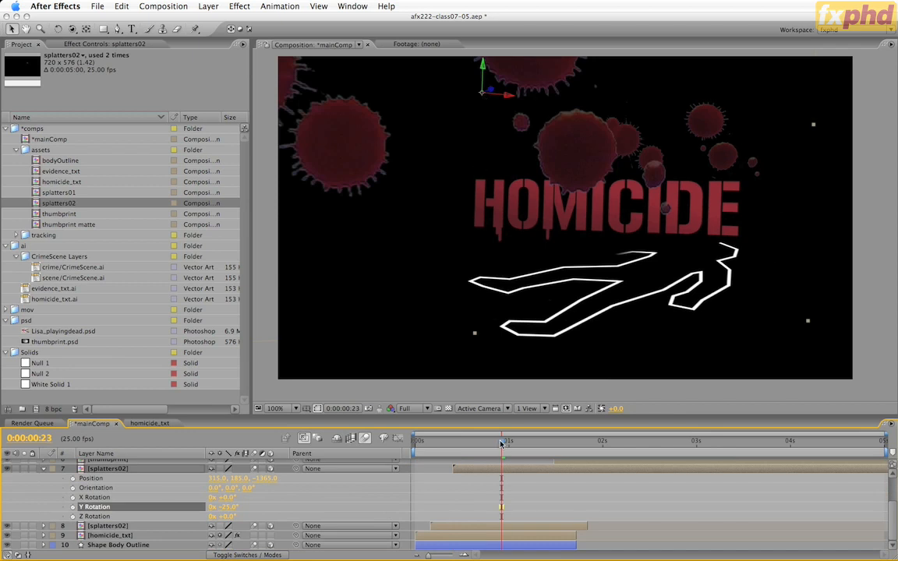
pyautogui.moveTo(501, 443)
pyautogui.mouseDown()
pyautogui.moveTo(459, 446)
pyautogui.moveTo(509, 450)
pyautogui.mouseUp()
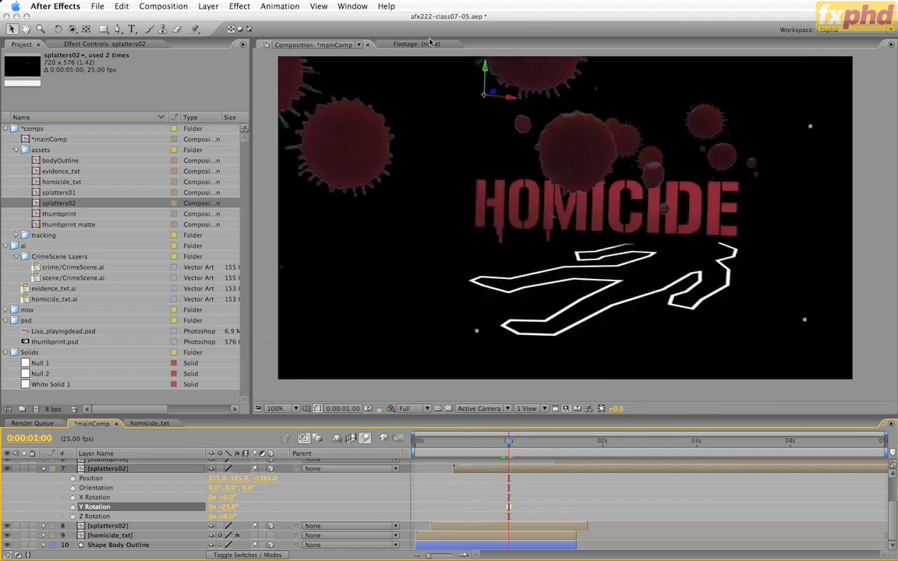
# Inside splatters02, move the top splatters01 layer into the gap between the other splatters and return to *mainComp.
pyautogui.doubleClick(57, 204)
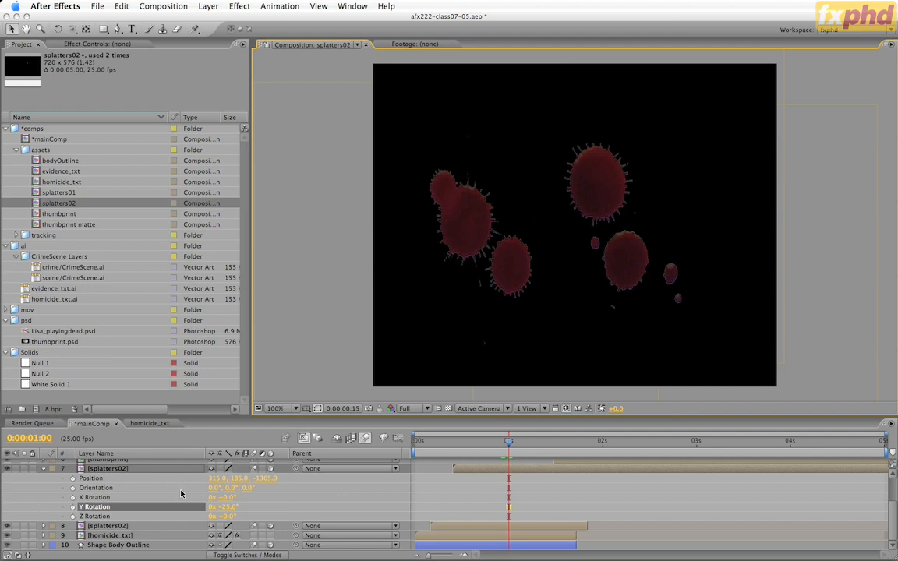
pyautogui.click(456, 364)
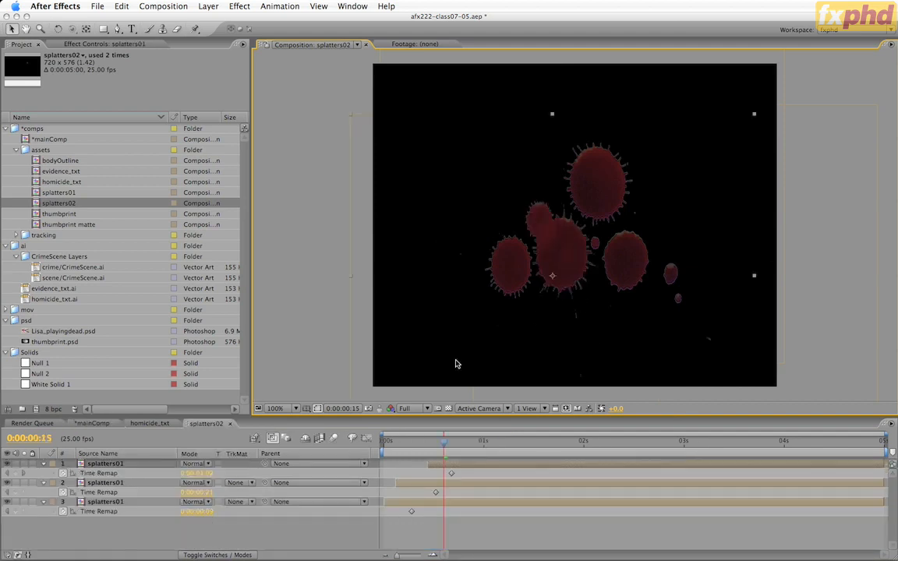
pyautogui.moveTo(568, 295)
pyautogui.mouseDown()
pyautogui.moveTo(565, 287)
pyautogui.moveTo(583, 277)
pyautogui.moveTo(570, 301)
pyautogui.moveTo(567, 293)
pyautogui.mouseUp()
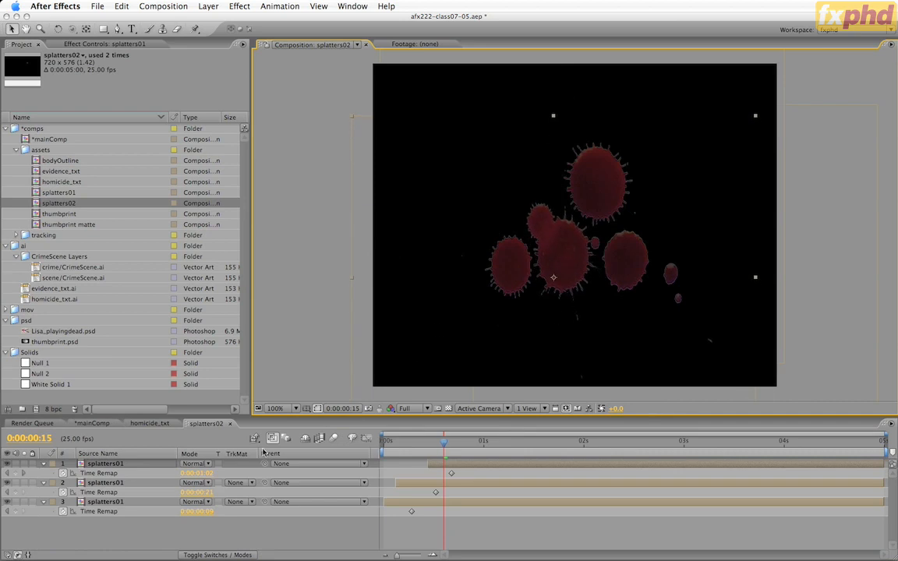
pyautogui.click(230, 423)
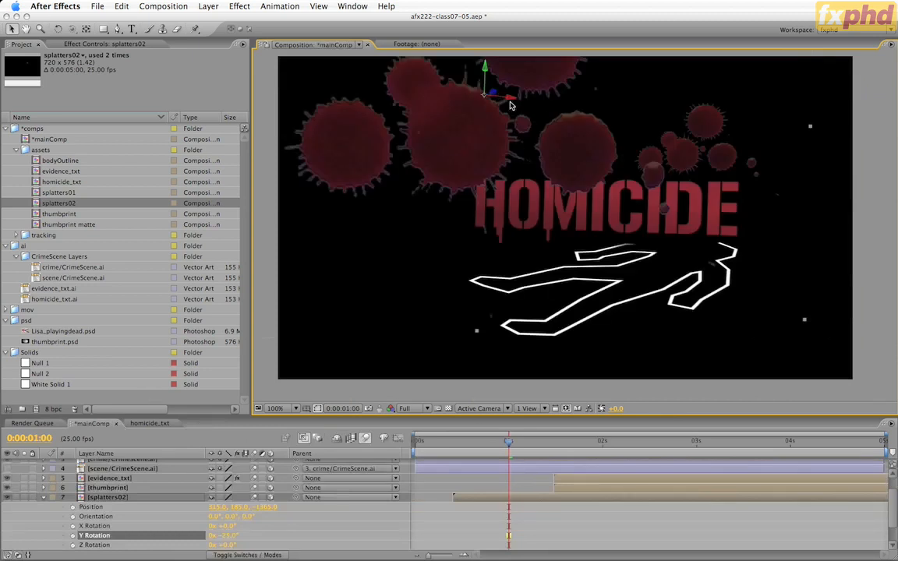
# Move the upper splatters02 layer along its own axes to about 214, 191, -1412.
pyautogui.moveTo(508, 97); pyautogui.dragTo(451, 96)
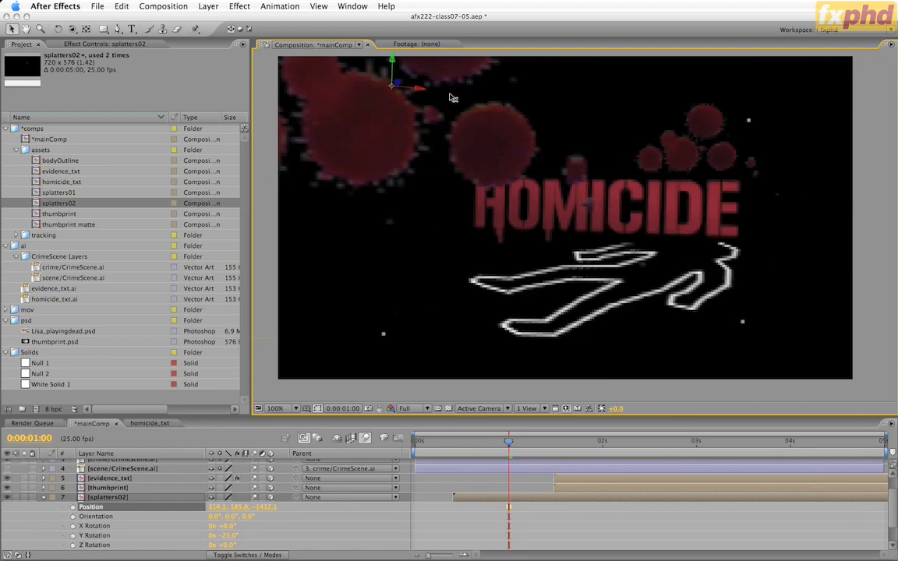
pyautogui.moveTo(397, 61)
pyautogui.mouseDown()
pyautogui.moveTo(397, 78)
pyautogui.moveTo(399, 61)
pyautogui.mouseUp()
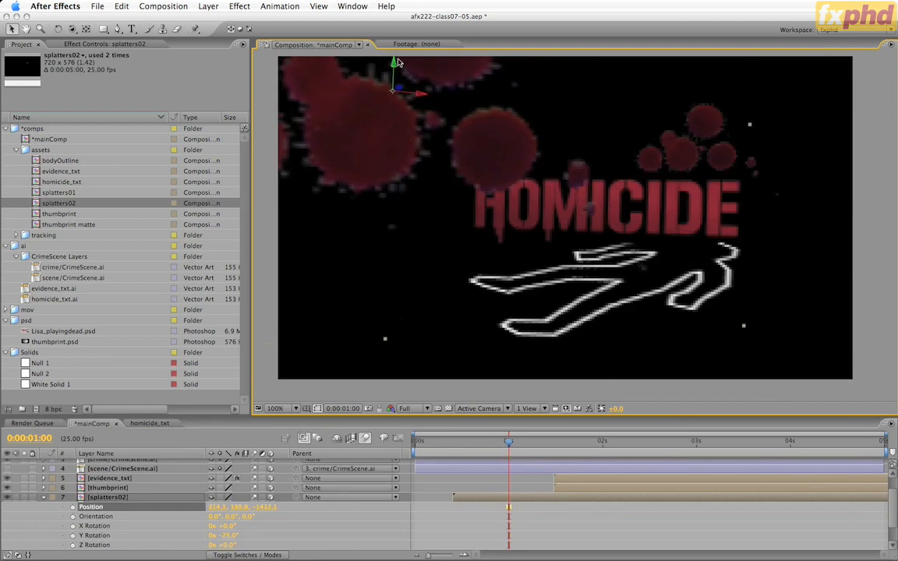
pyautogui.press('w')
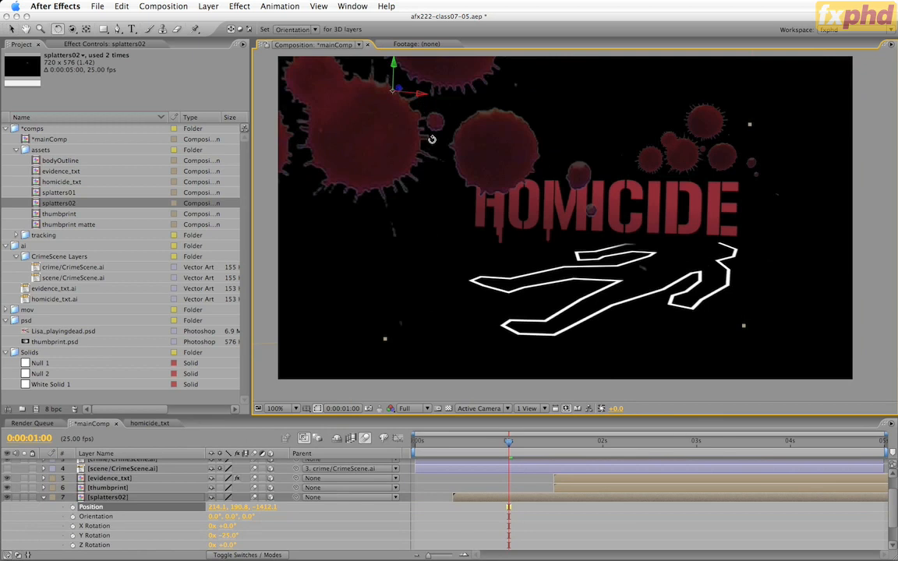
pyautogui.moveTo(428, 139); pyautogui.dragTo(411, 154)
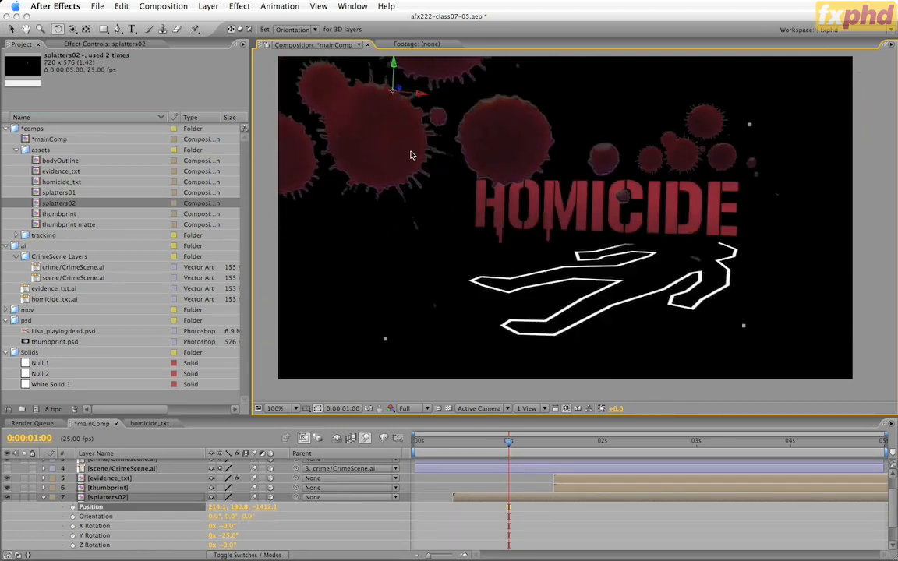
pyautogui.press('super+z')
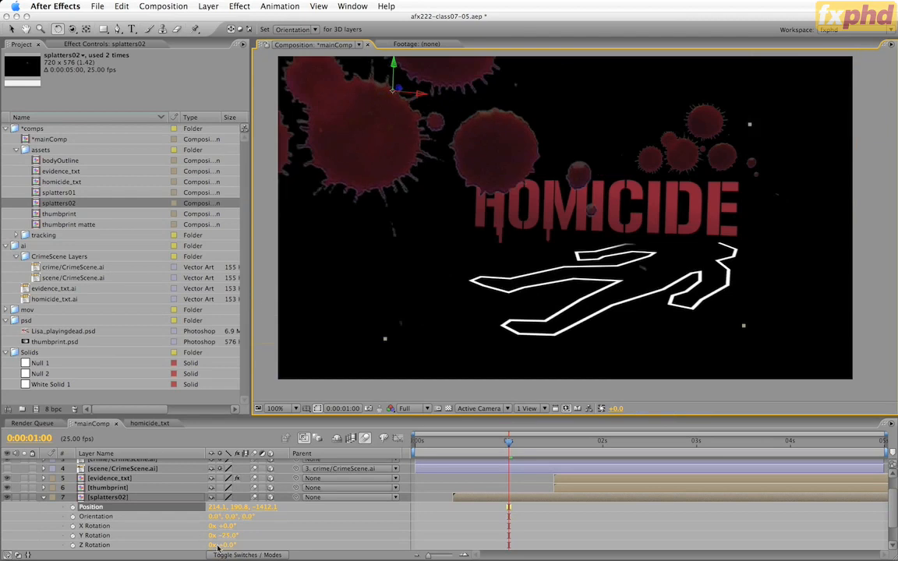
# Set the upper splatters02 layer's Z Rotation to -16° and lower it to about 219, 209, -1410.
pyautogui.moveTo(231, 551); pyautogui.dragTo(226, 548)
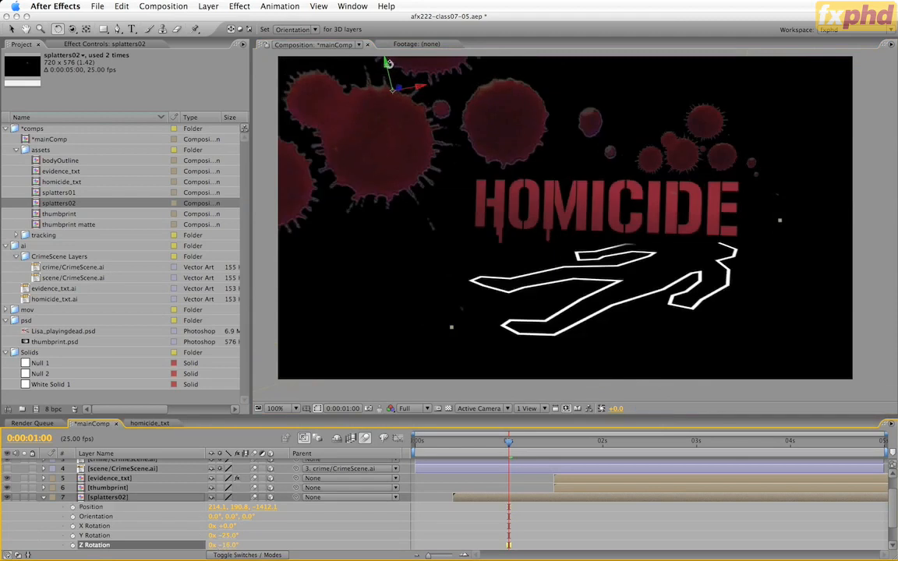
pyautogui.press('v')
pyautogui.moveTo(387, 64); pyautogui.dragTo(392, 78)
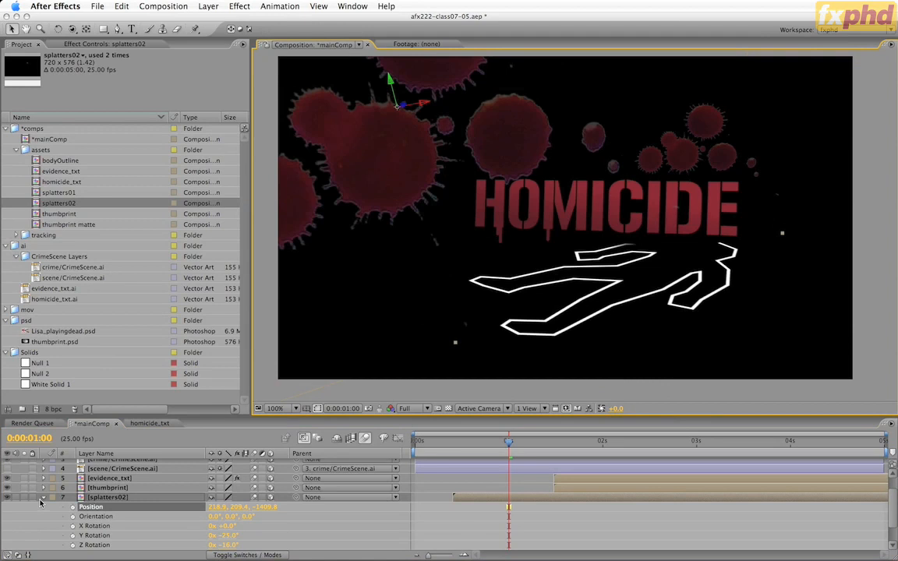
pyautogui.click(41, 500)
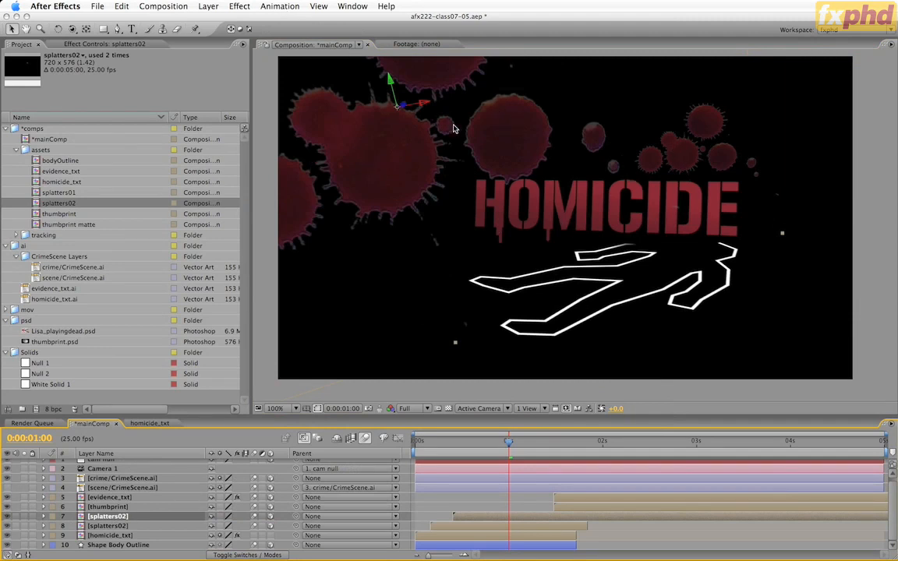
# Apply a Box Blur with a Blur Radius of 10 to the upper splatters02 layer and preview the composition.
pyautogui.click(236, 6)
pyautogui.moveTo(264, 80)
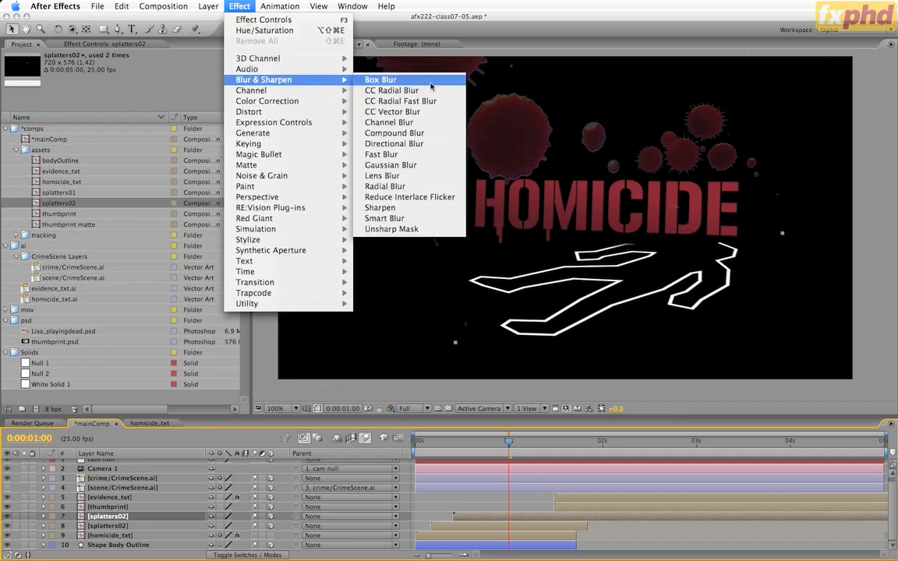
pyautogui.click(385, 79)
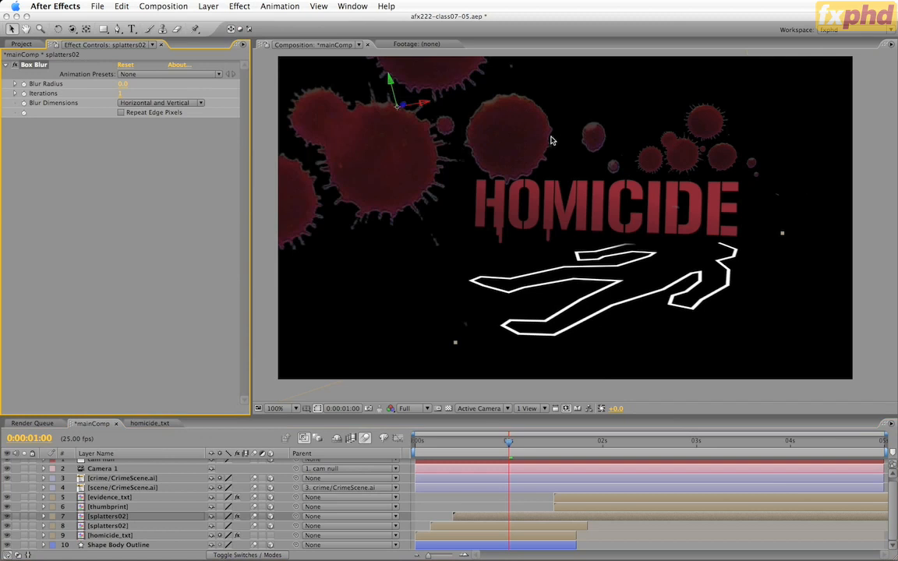
pyautogui.click(125, 84)
pyautogui.write('20')
pyautogui.press('Return')
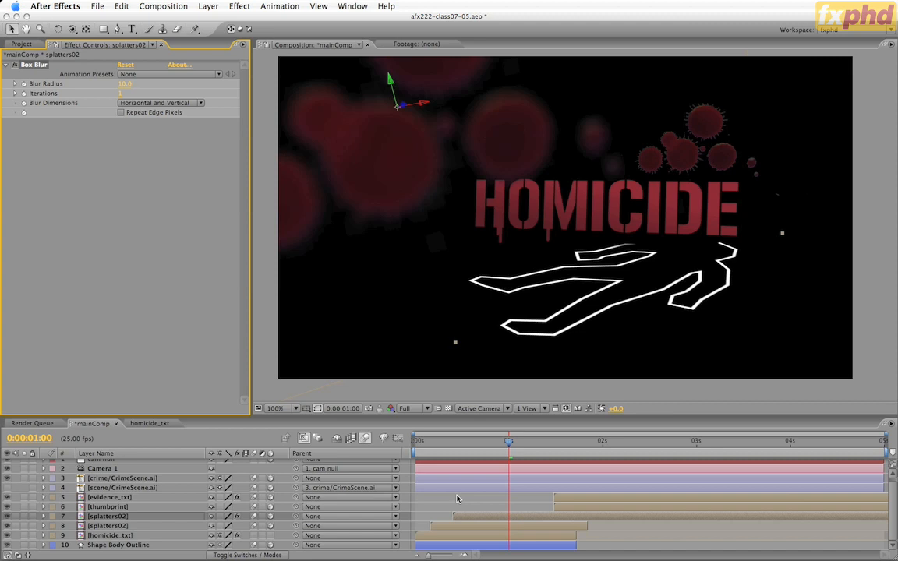
pyautogui.press('KP_0')
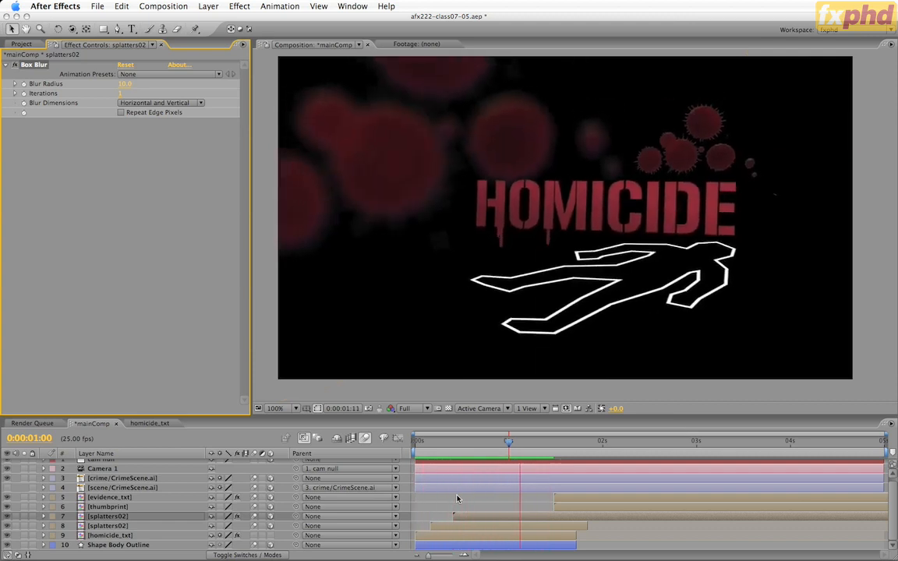
pyautogui.press('space')
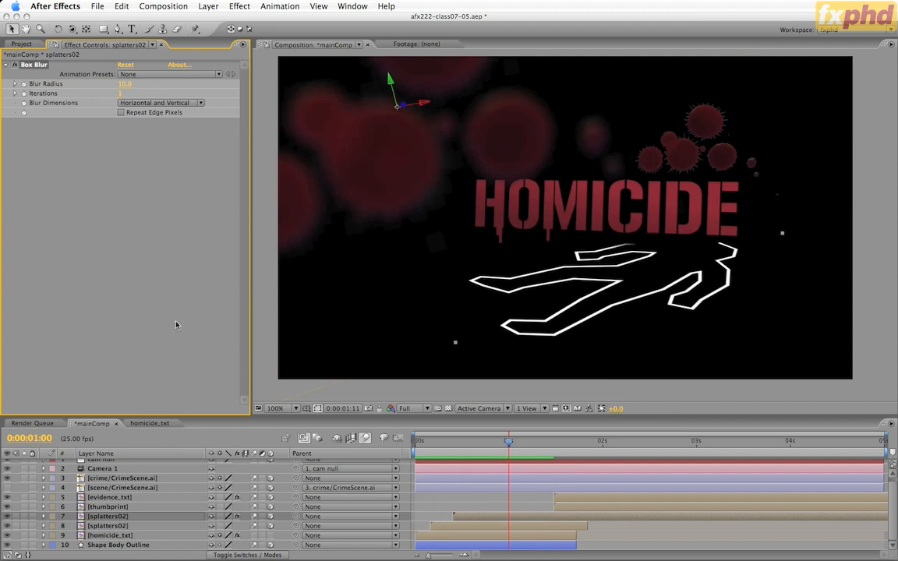
# Create a composition named noise in the assets folder at 1200 x 800, square pixels, 25 fps, lasting 10 seconds.
pyautogui.click(18, 44)
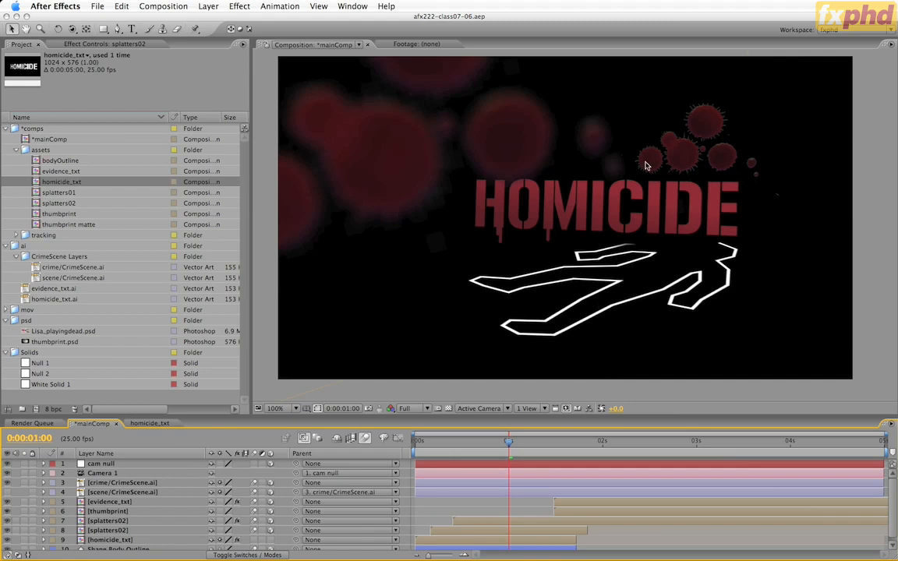
pyautogui.click(26, 149)
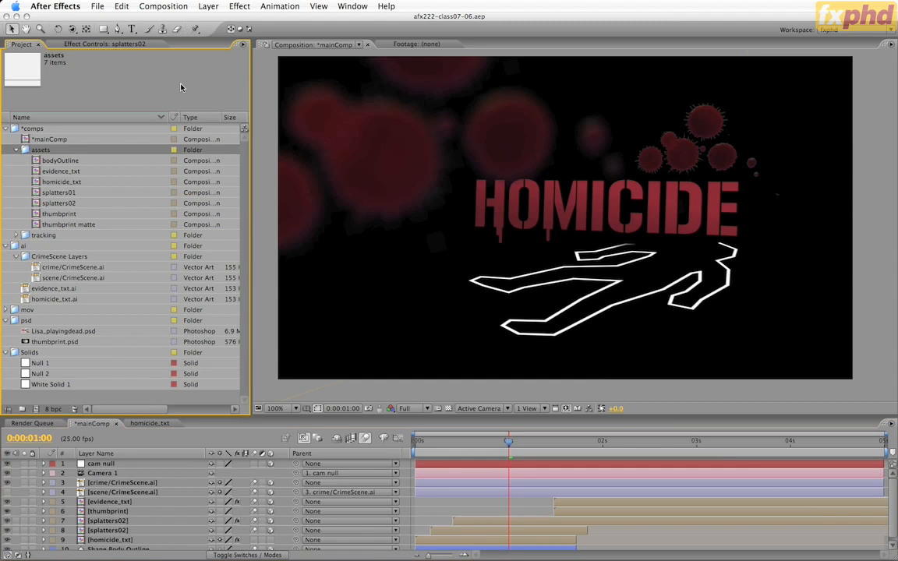
pyautogui.press('super+n')
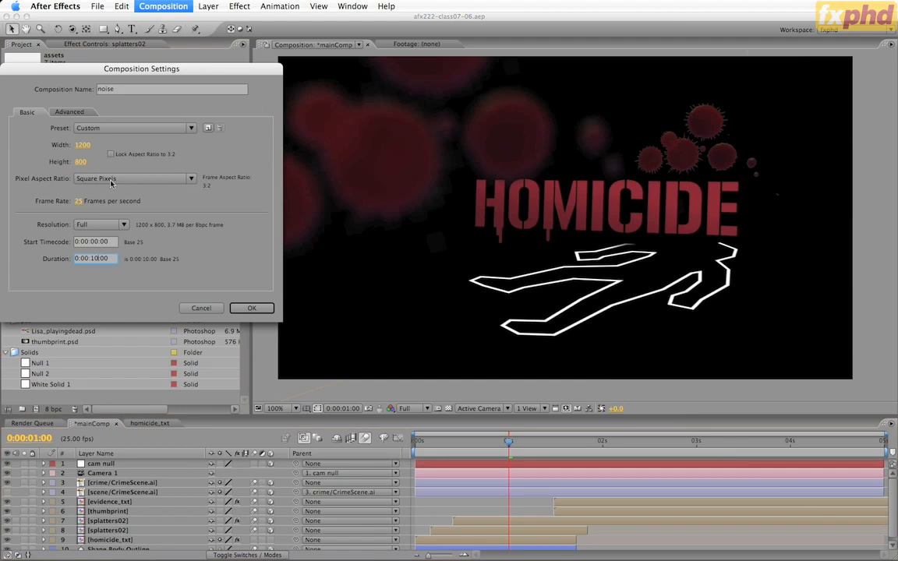
pyautogui.click(248, 308)
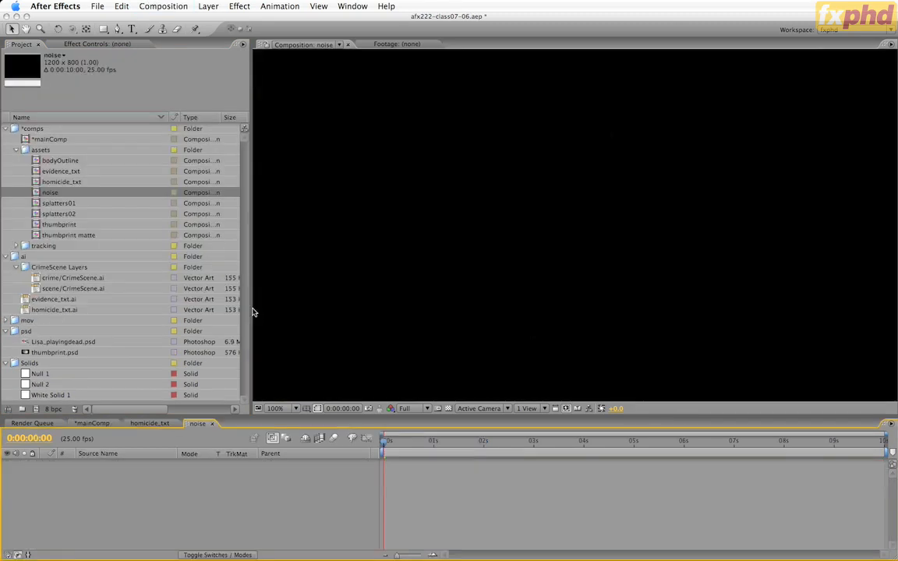
pyautogui.press(',')
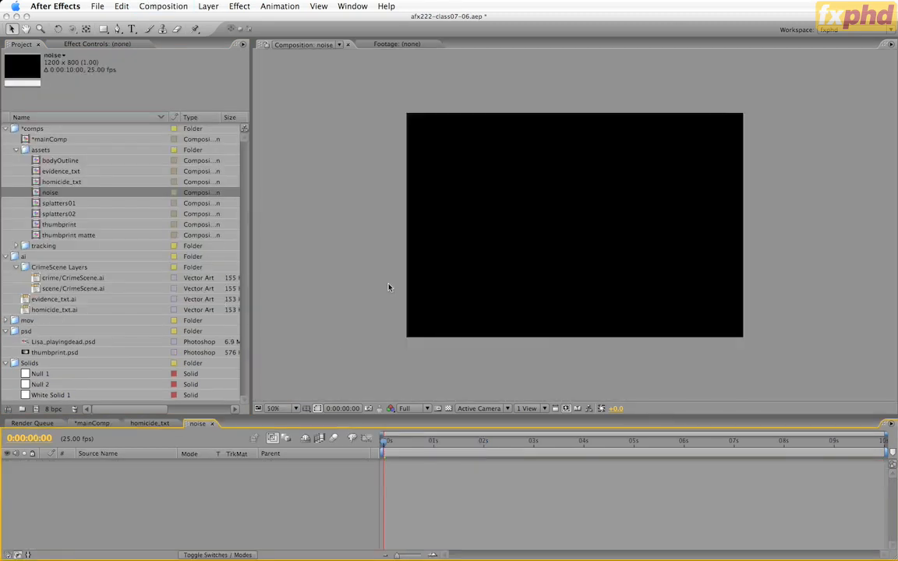
# Add a 1200 x 800 solid to the noise composition and apply the Fractal Noise effect to it.
pyautogui.press('super+y')
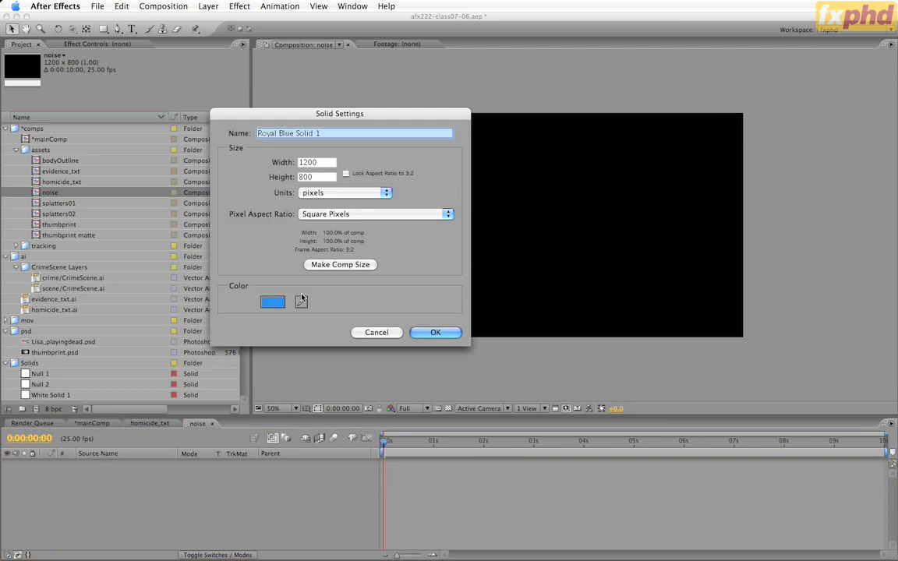
pyautogui.click(435, 333)
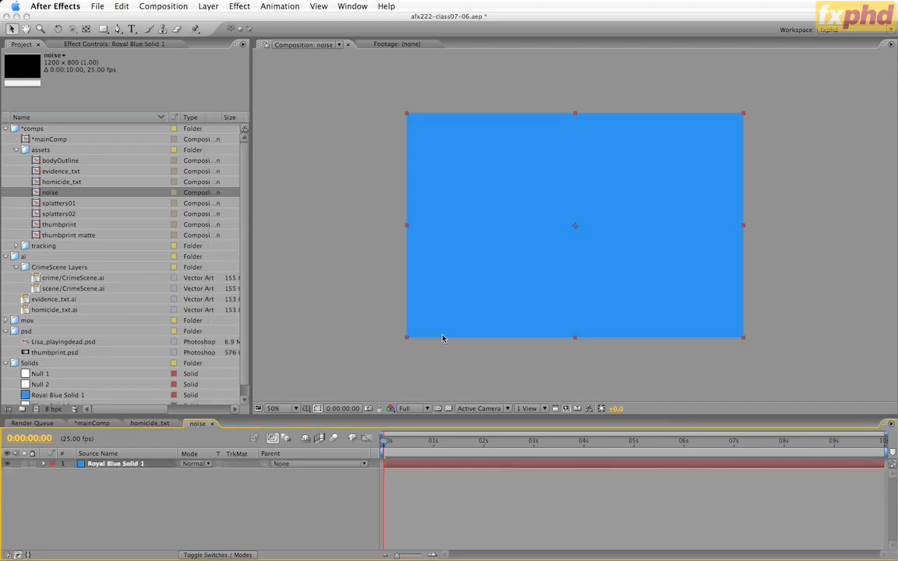
pyautogui.click(239, 7)
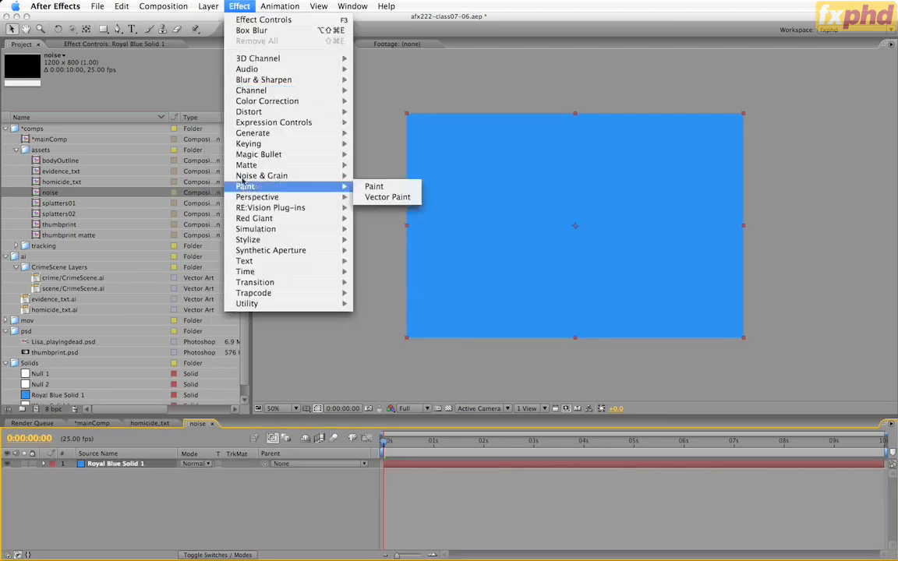
pyautogui.moveTo(343, 177)
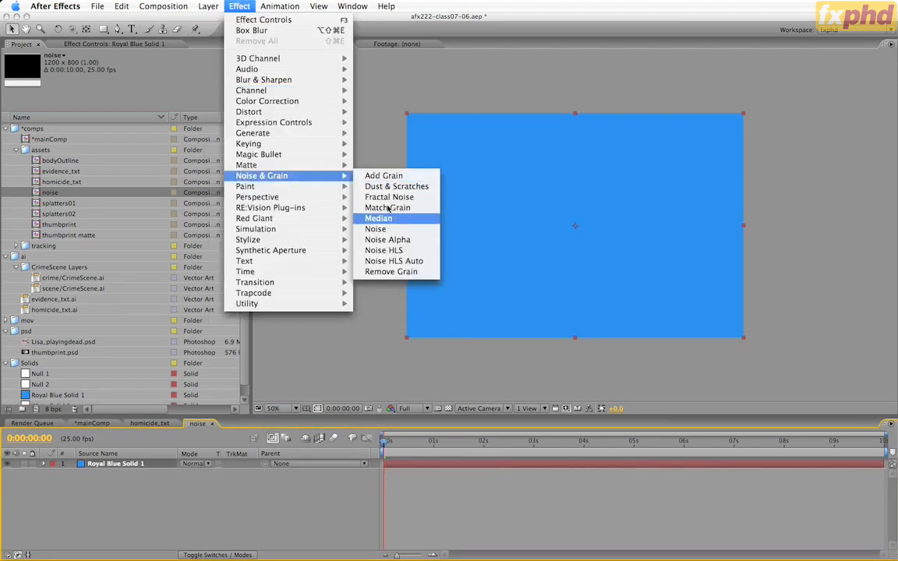
pyautogui.click(389, 197)
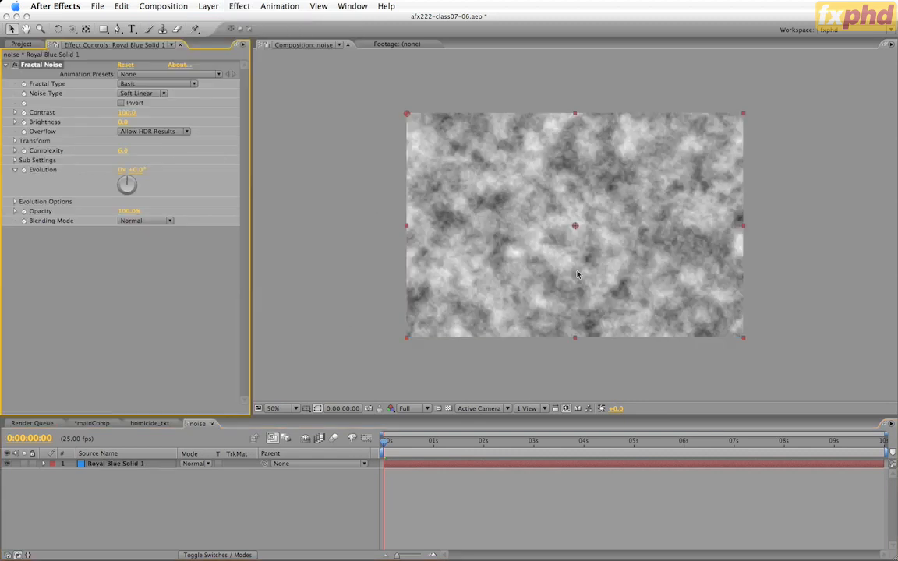
# Set the Fractal Noise type to Dynamic Progressive and its transform Scale to 1000.
pyautogui.click(156, 84)
pyautogui.click(177, 139)
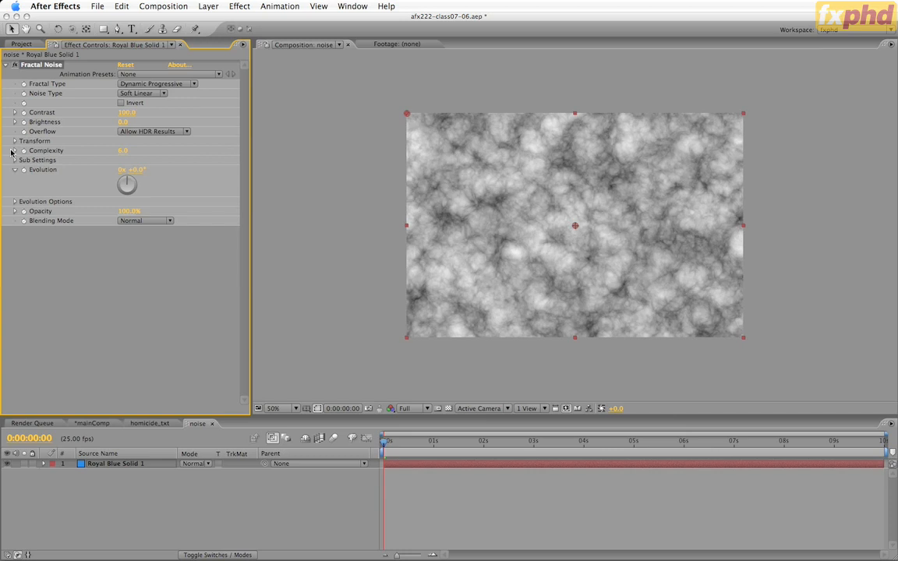
pyautogui.click(15, 142)
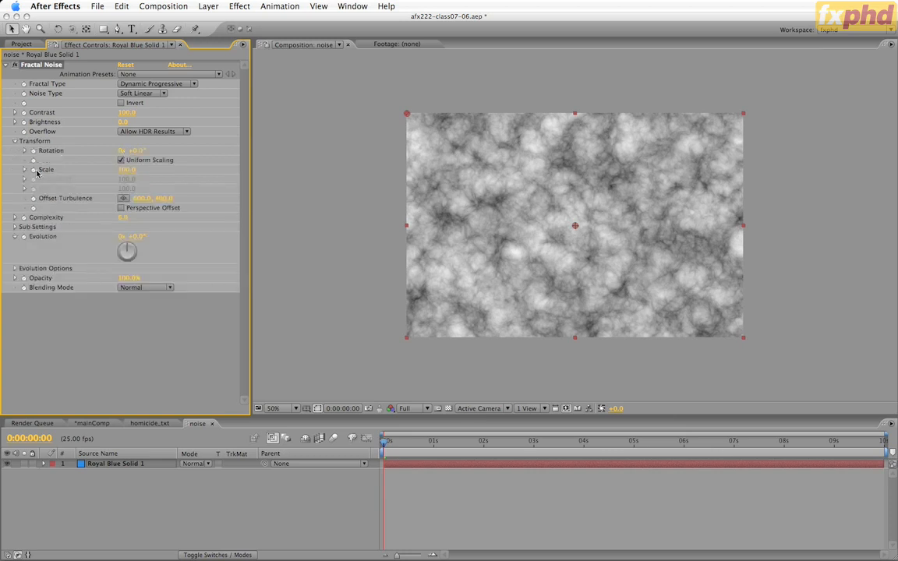
pyautogui.write('1000')
pyautogui.press('Return')
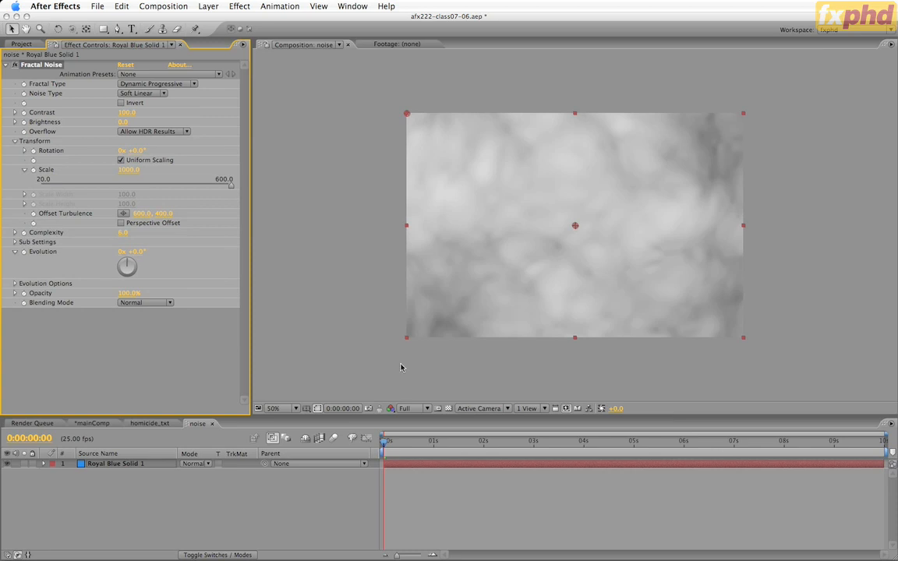
# Keyframe the Fractal Noise Evolution from 0 at the first frame to 2 revolutions at 0:00:09:24 and preview the animation.
pyautogui.moveTo(386, 442)
pyautogui.mouseDown()
pyautogui.moveTo(884, 443)
pyautogui.moveTo(385, 442)
pyautogui.mouseUp()
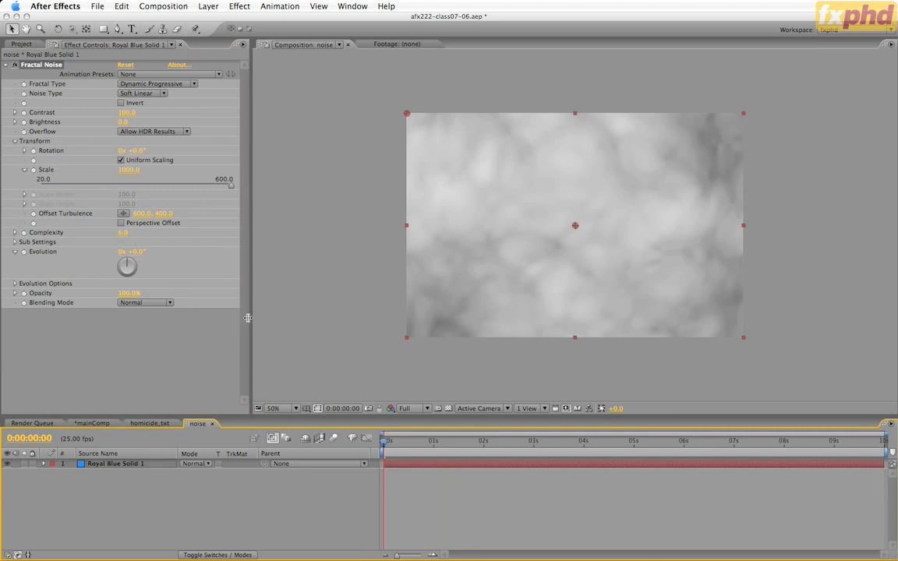
pyautogui.click(25, 254)
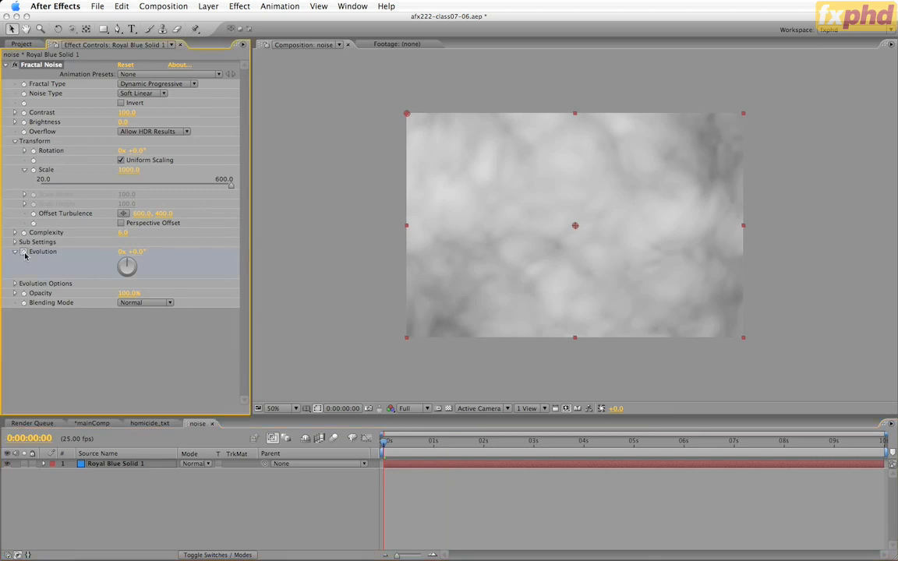
pyautogui.press('End')
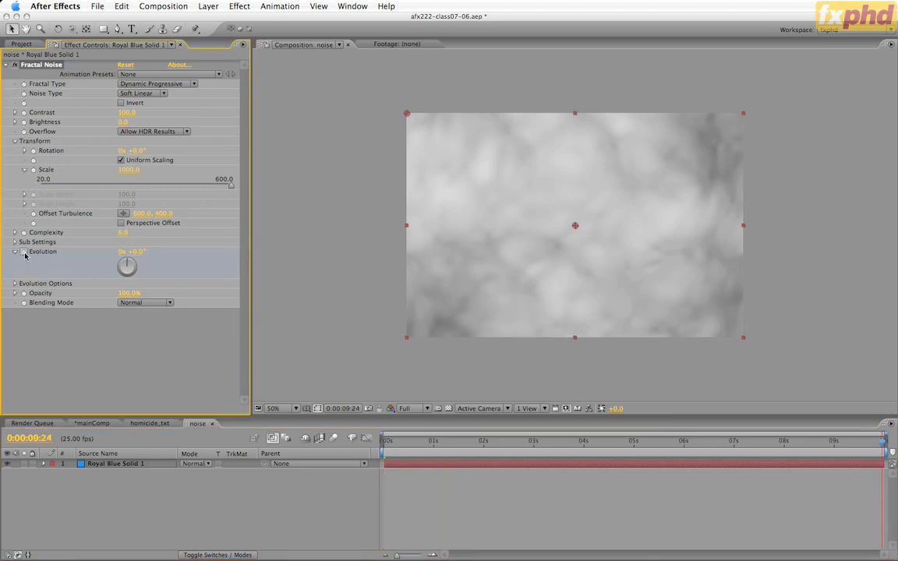
pyautogui.click(122, 252)
pyautogui.write('2')
pyautogui.press('Return')
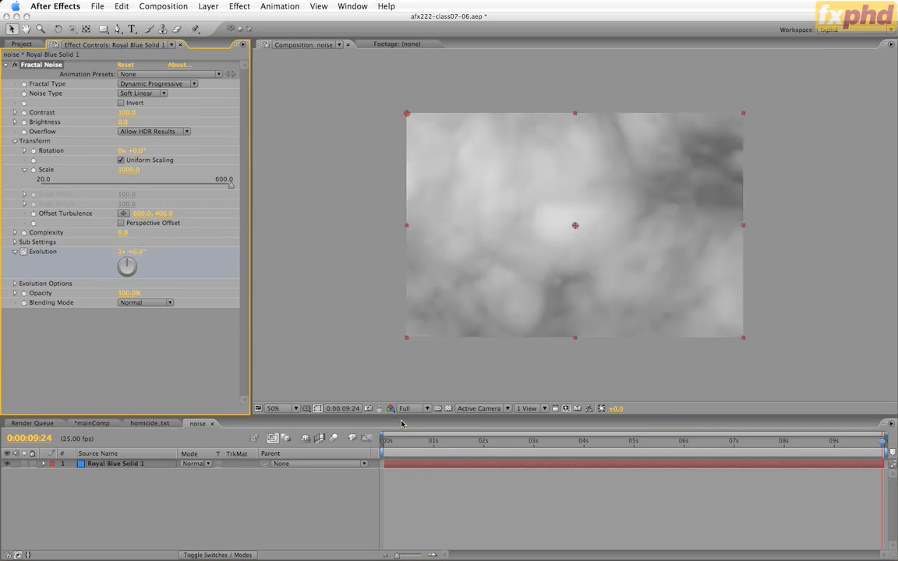
pyautogui.press('space')
pyautogui.moveTo(439, 442); pyautogui.dragTo(274, 440)
pyautogui.press('space')
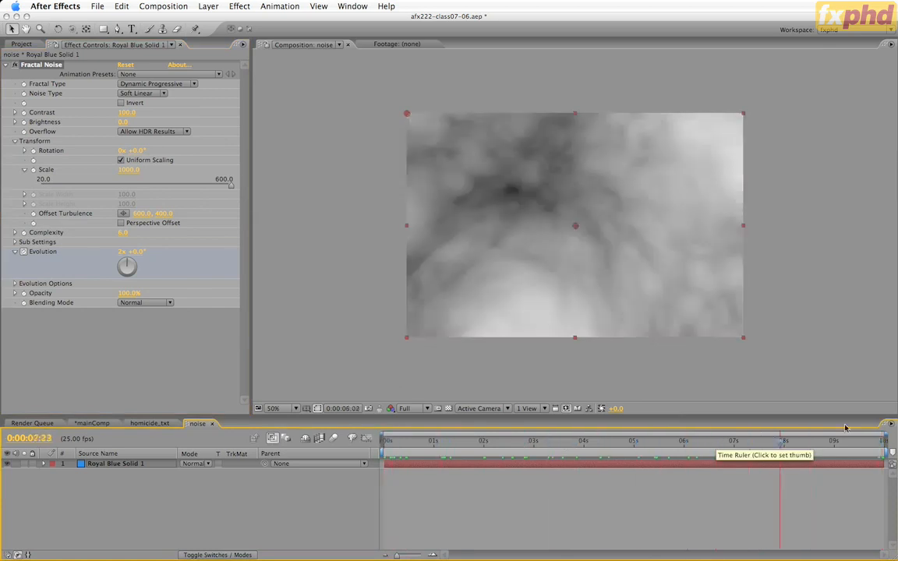
pyautogui.press('space')
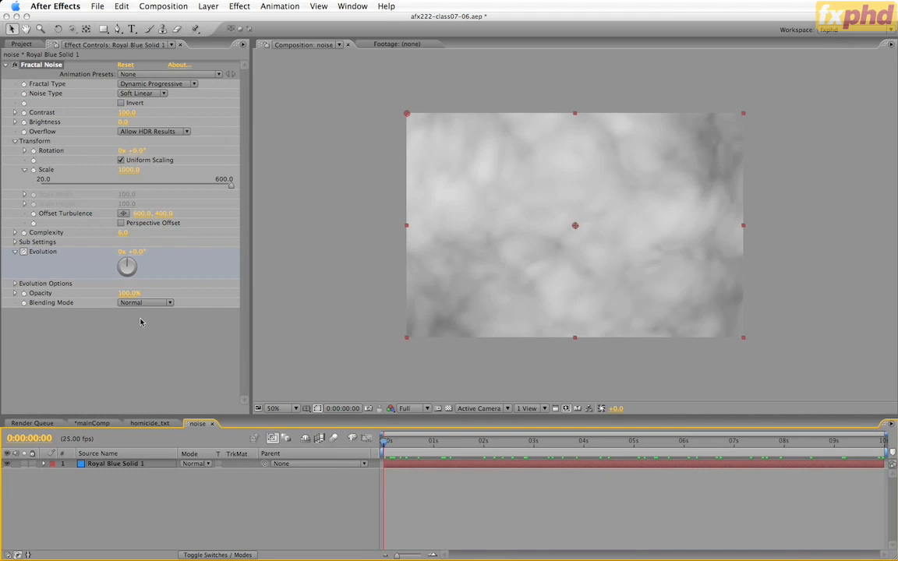
# Add a second instance of Royal Blue Solid 1 above the fractal noise layer in the noise composition.
pyautogui.click(22, 44)
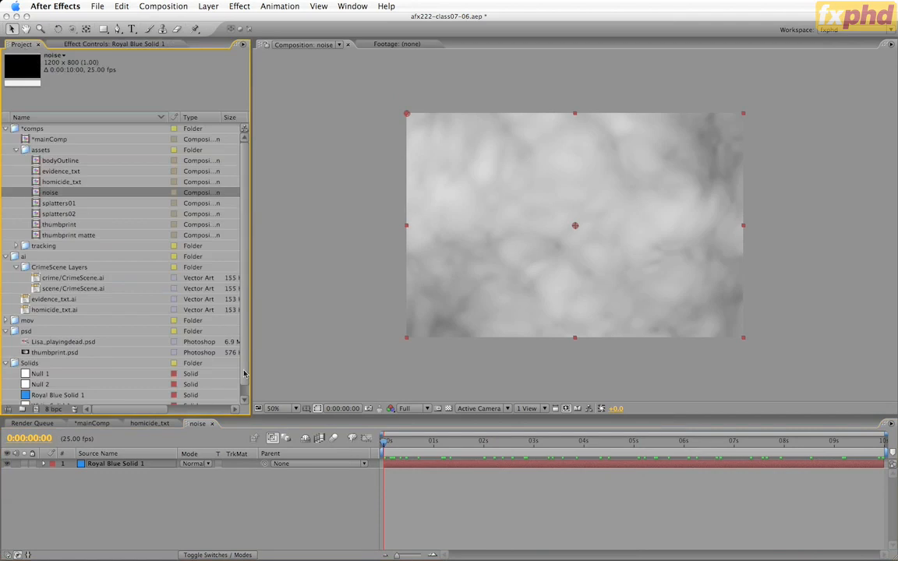
pyautogui.scroll(-1, 244, 374)
pyautogui.click(27, 384)
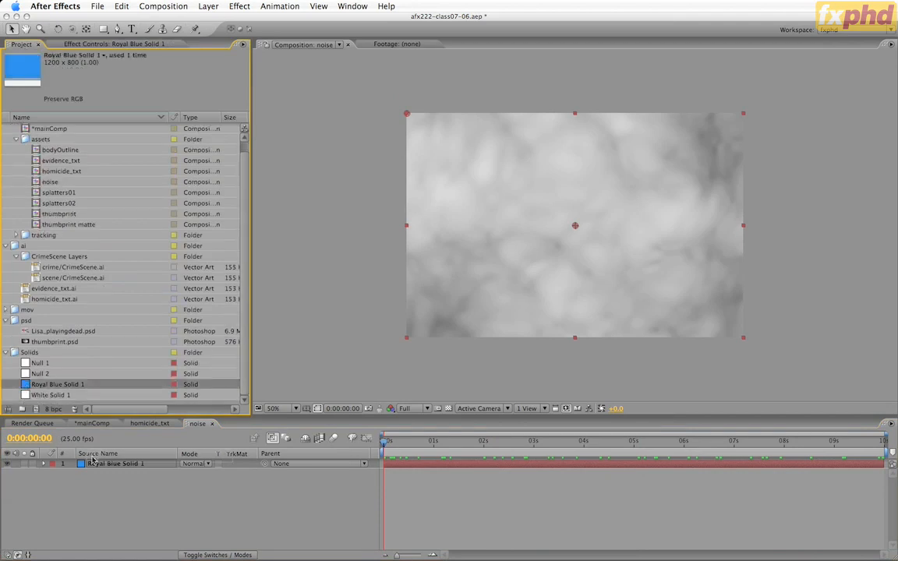
pyautogui.moveTo(92, 461); pyautogui.dragTo(93, 462)
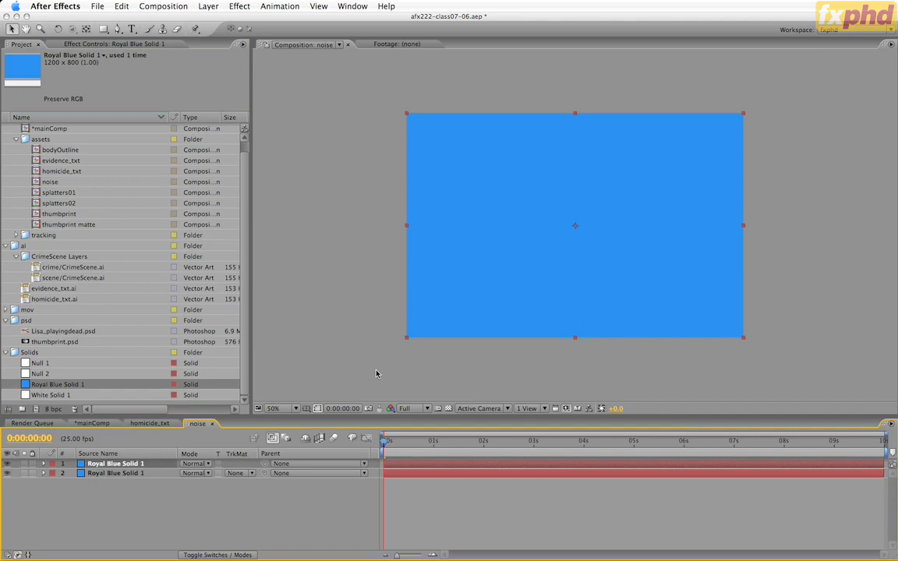
# Change the shared solid's colour to black for all layers that use it.
pyautogui.press('super+shift+y')
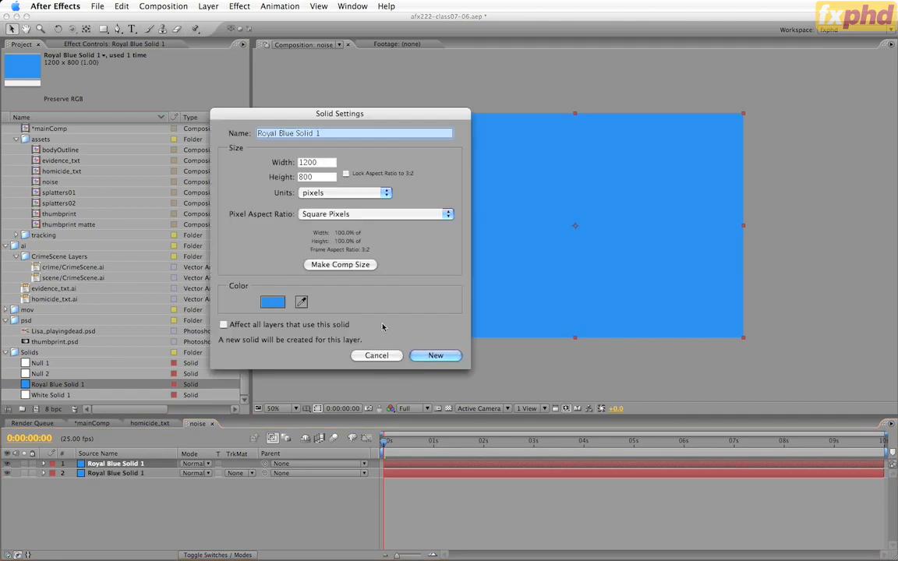
pyautogui.click(260, 325)
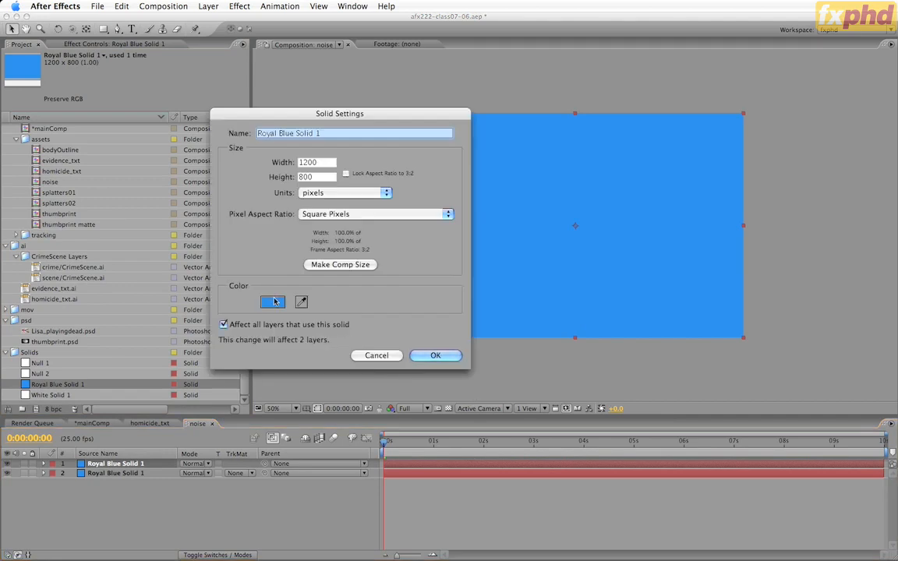
pyautogui.click(272, 303)
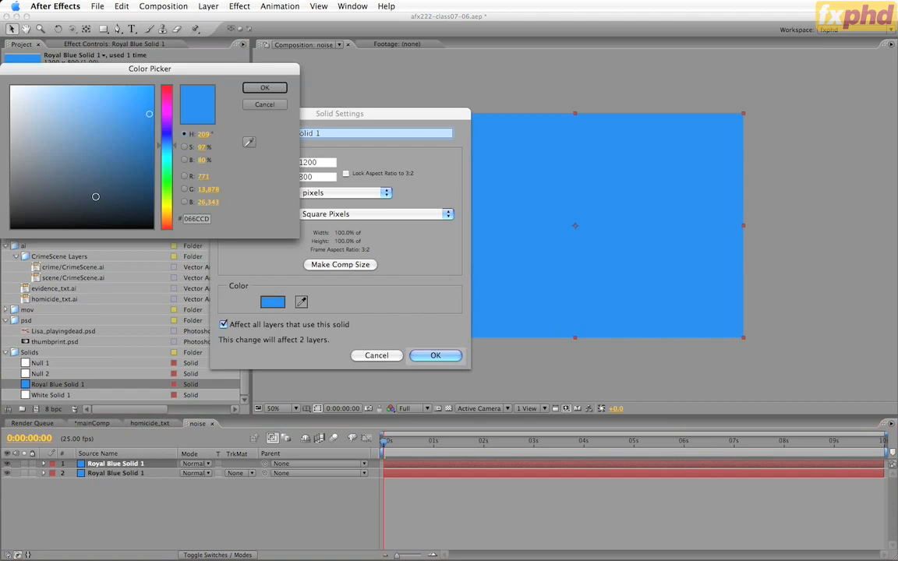
pyautogui.moveTo(86, 176); pyautogui.dragTo(11, 228)
pyautogui.click(265, 88)
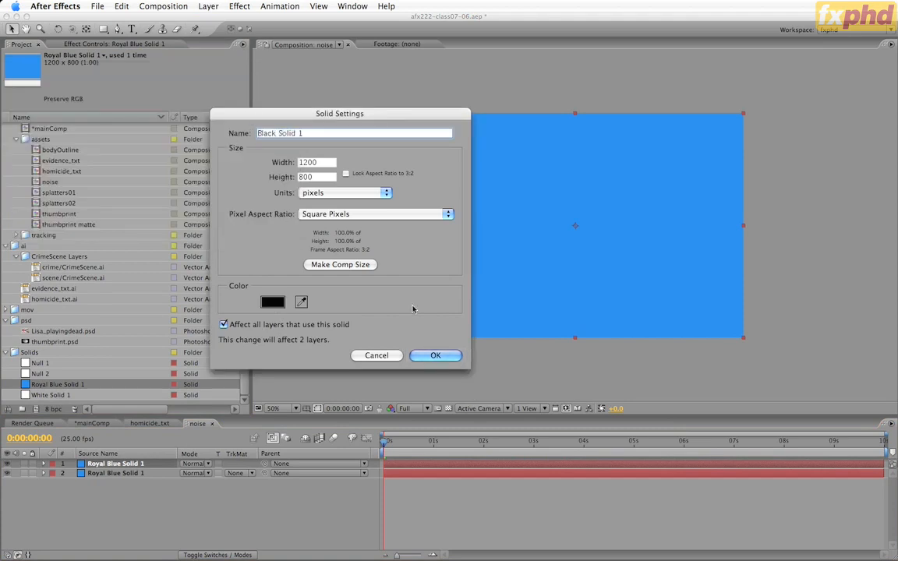
pyautogui.click(435, 354)
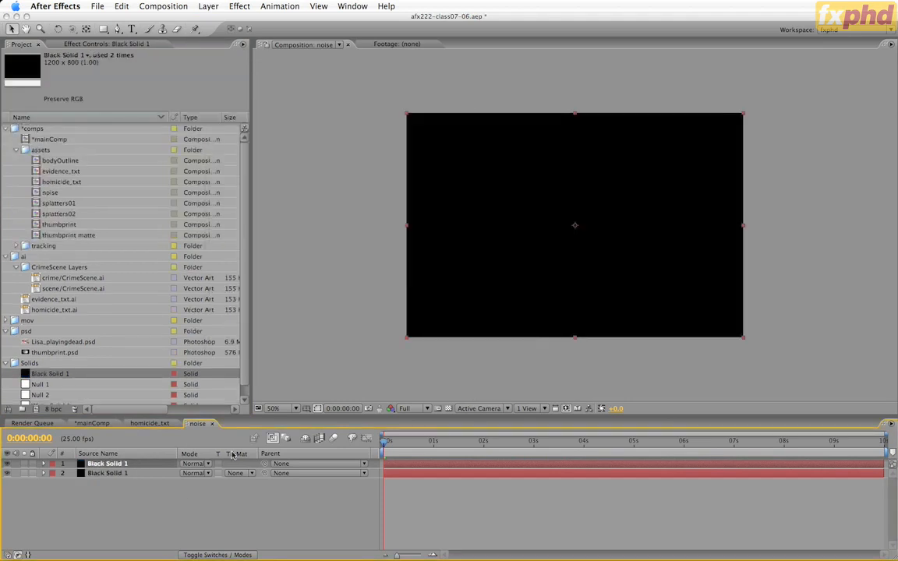
# Add a layer-sized elliptical mask to the upper black solid and set its Mask Feather to 450 pixels.
pyautogui.moveTo(103, 30); pyautogui.dragTo(148, 53)
pyautogui.doubleClick(103, 30)
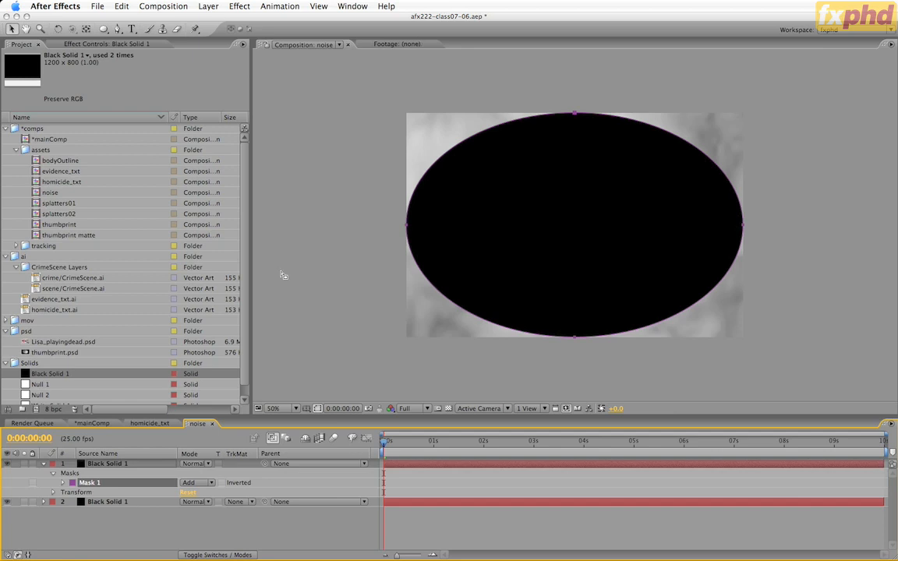
pyautogui.press('f')
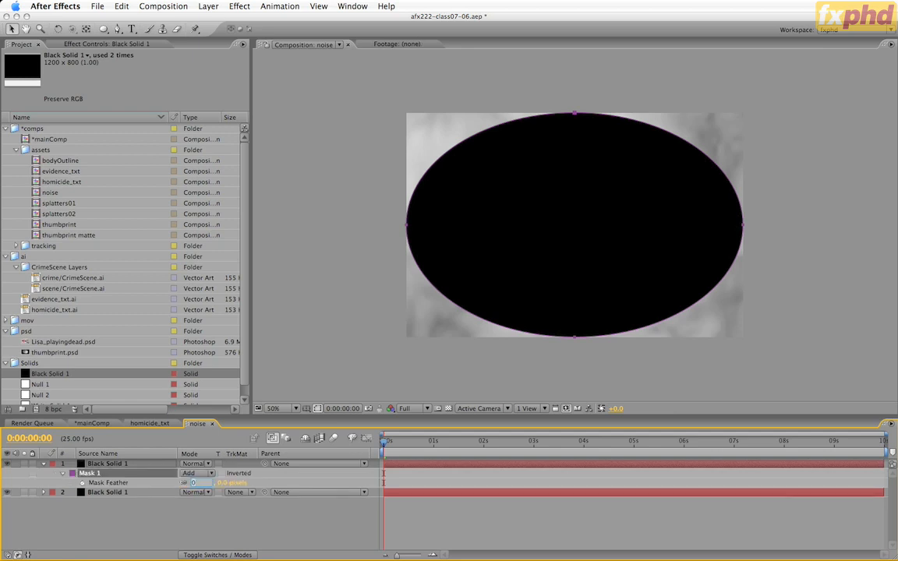
pyautogui.write('50.0, 450.0 pixels')
pyautogui.press('Return')
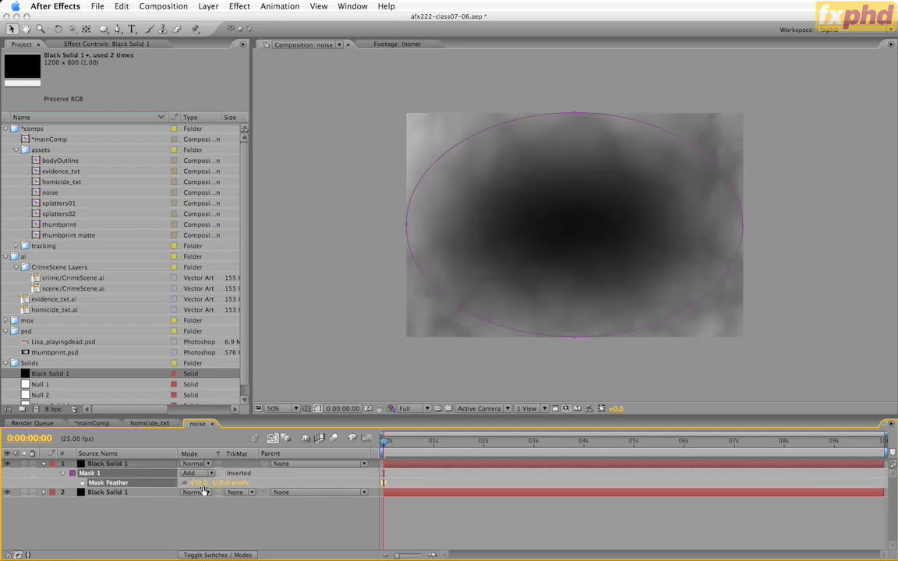
# Reshape the ellipse mask about its centre into a near circle, narrower than the frame and extending beyond its upper and lower edges.
pyautogui.click(407, 230)
pyautogui.doubleClick(406, 228)
pyautogui.moveTo(406, 225); pyautogui.dragTo(456, 233)
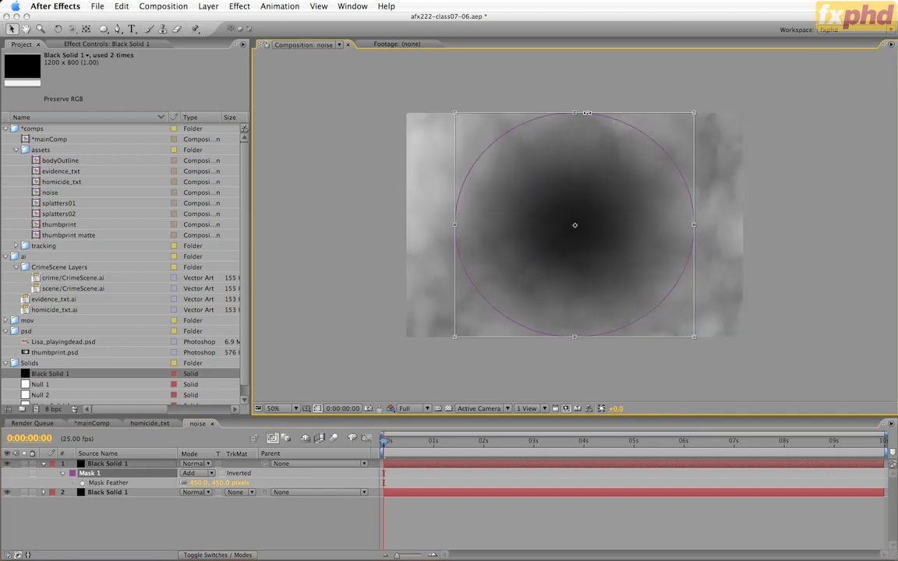
pyautogui.moveTo(574, 111); pyautogui.dragTo(579, 78)
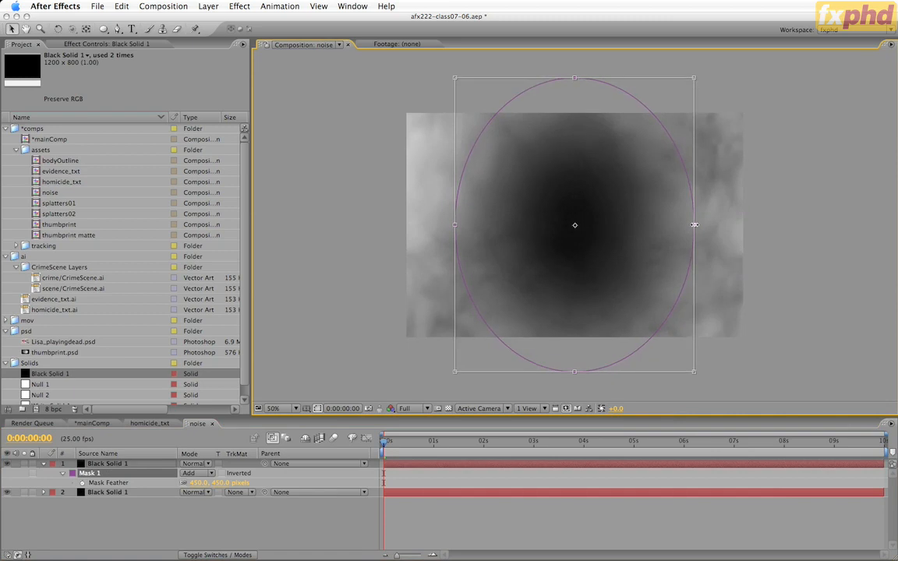
pyautogui.moveTo(698, 227); pyautogui.dragTo(714, 227)
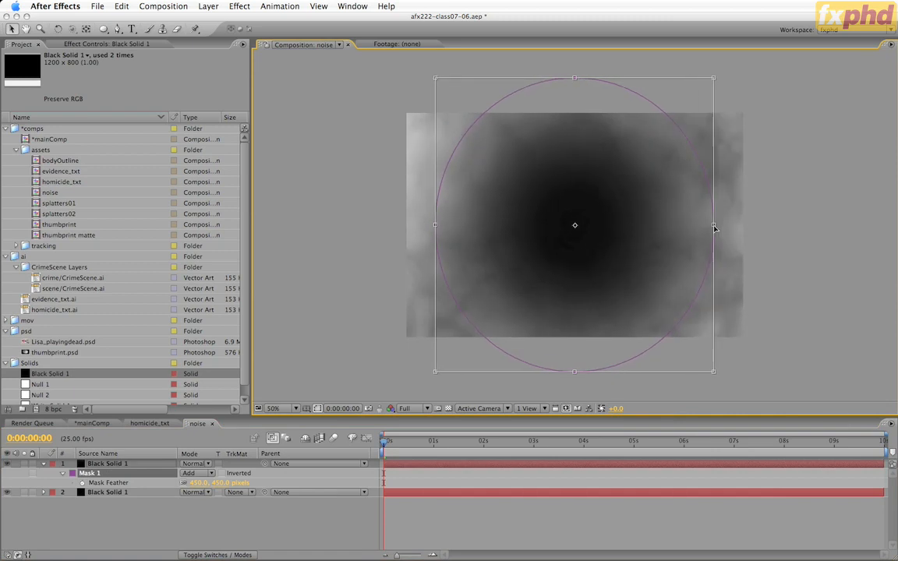
pyautogui.moveTo(575, 77); pyautogui.dragTo(575, 74)
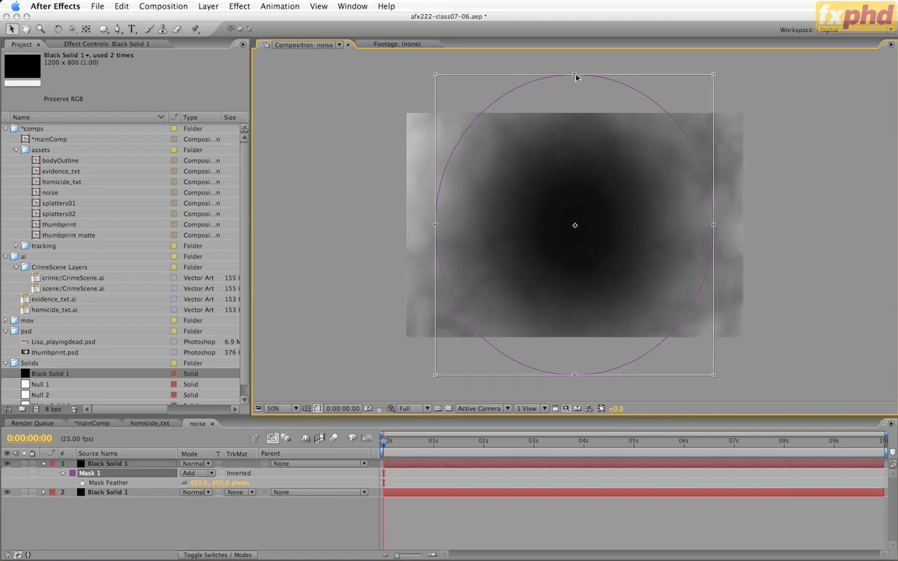
pyautogui.press('Return')
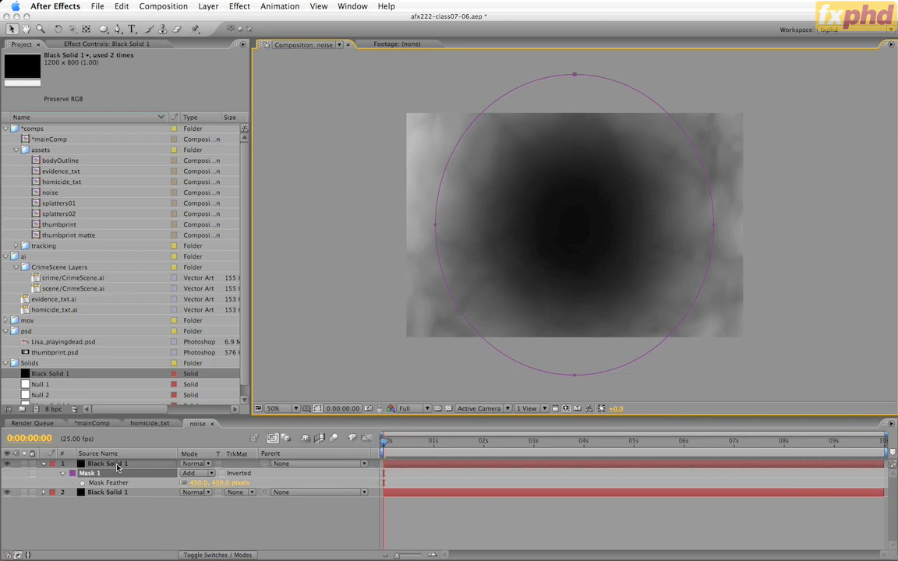
# Set the upper masked black solid's Opacity to 60% and scrub through the noise animation to check it.
pyautogui.press('t')
pyautogui.click(192, 474)
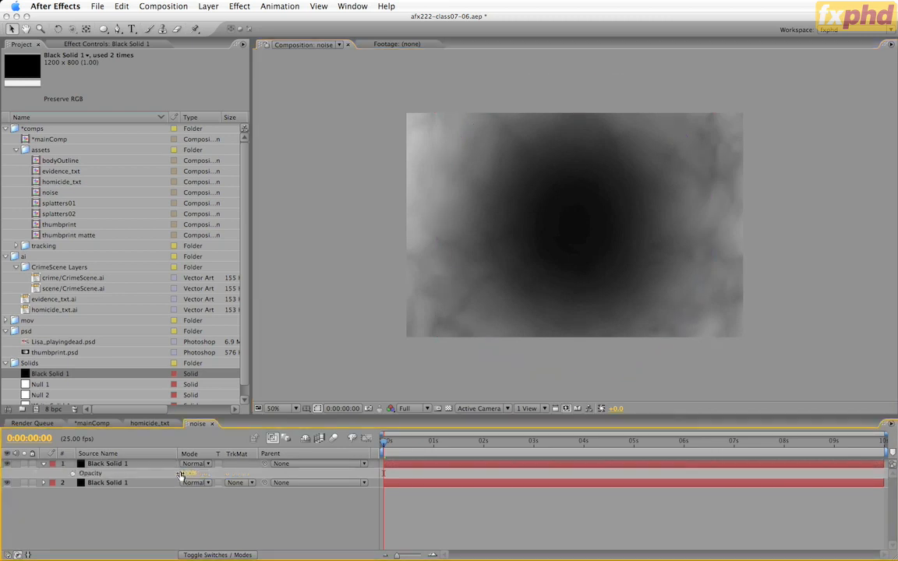
pyautogui.write('30')
pyautogui.press('Return')
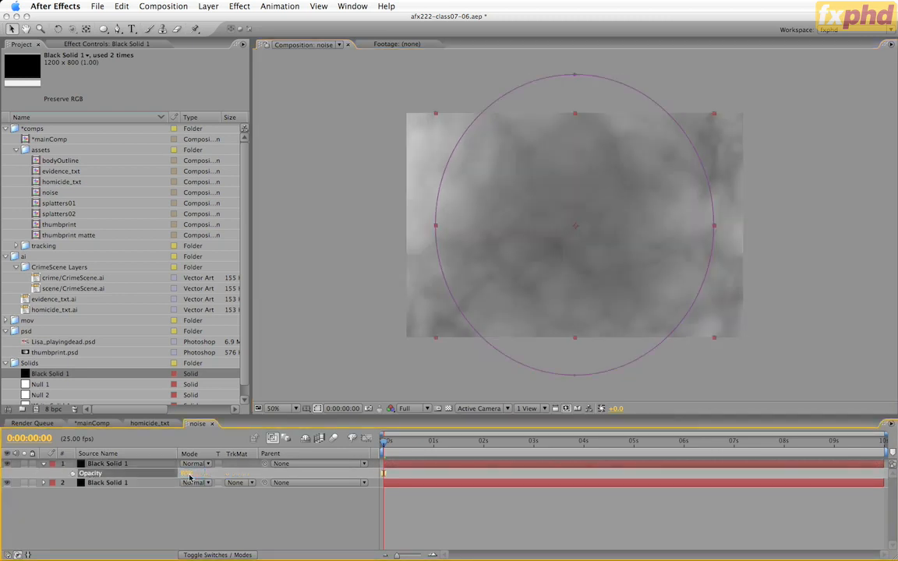
pyautogui.click(432, 535)
pyautogui.click(450, 441)
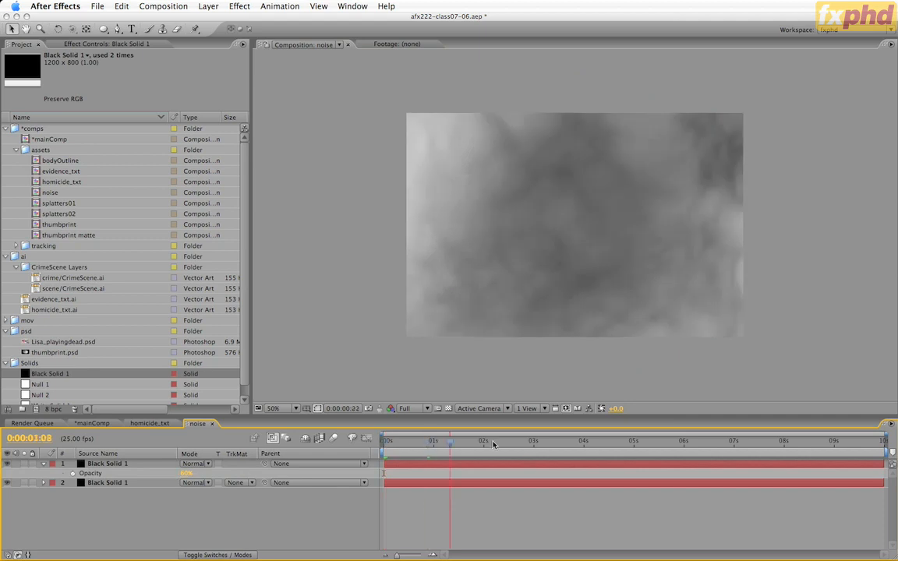
pyautogui.moveTo(493, 444); pyautogui.dragTo(320, 445)
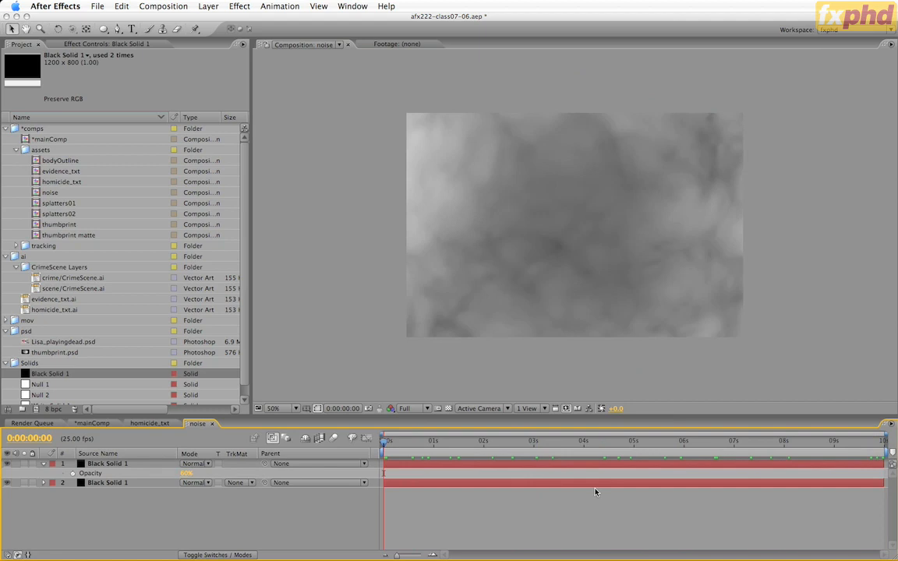
# Place the noise composition between the two splatters02 layers in *mainComp and make it a 3D layer.
pyautogui.press('super+w')
pyautogui.press('super+w')
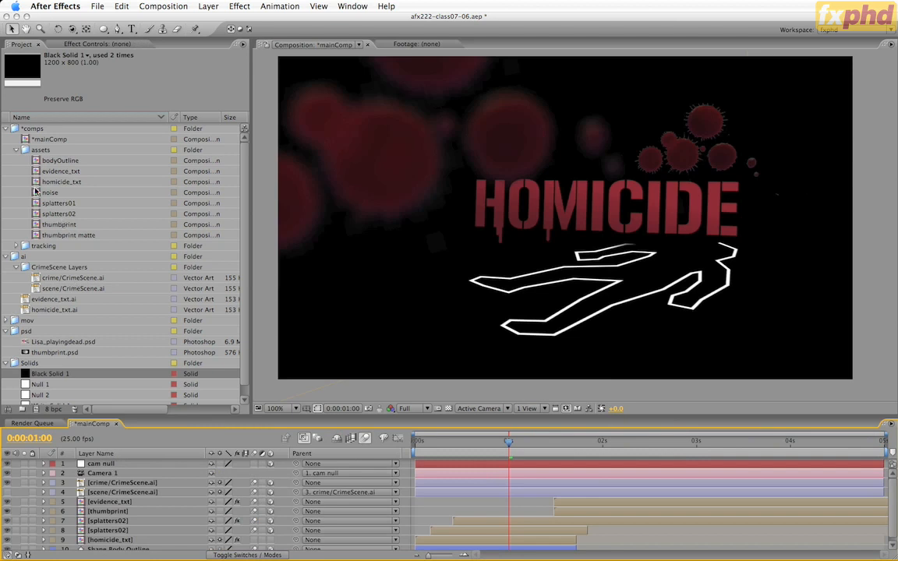
pyautogui.moveTo(49, 192); pyautogui.dragTo(86, 528)
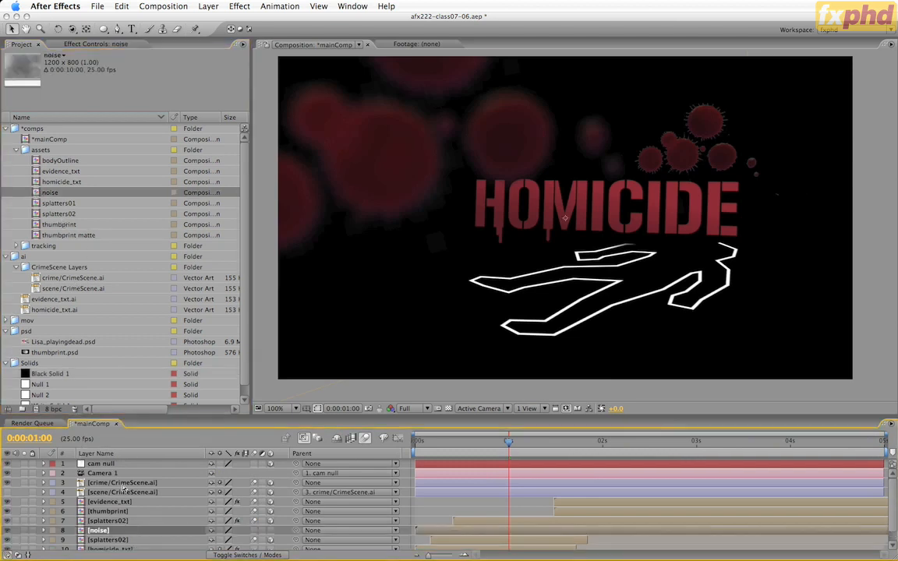
pyautogui.scroll(-2, 136, 503)
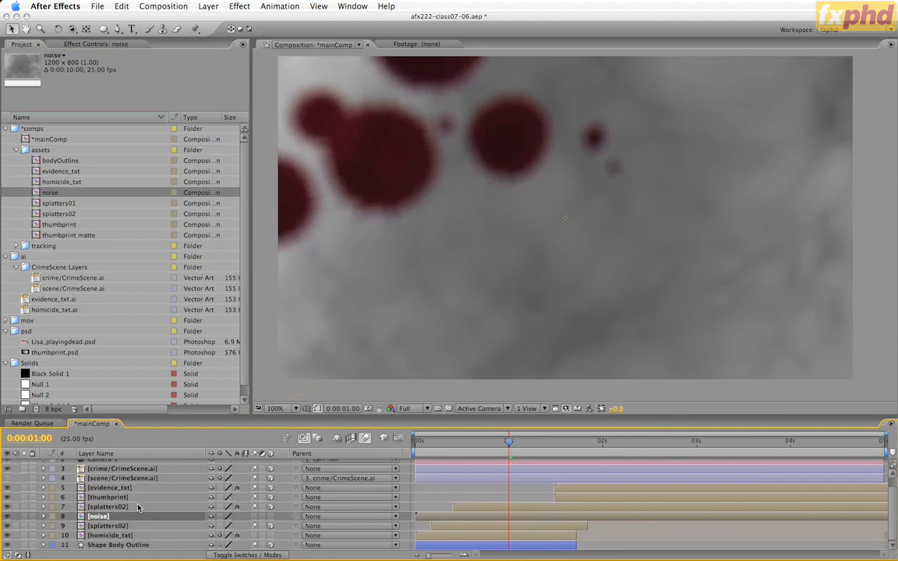
pyautogui.click(269, 517)
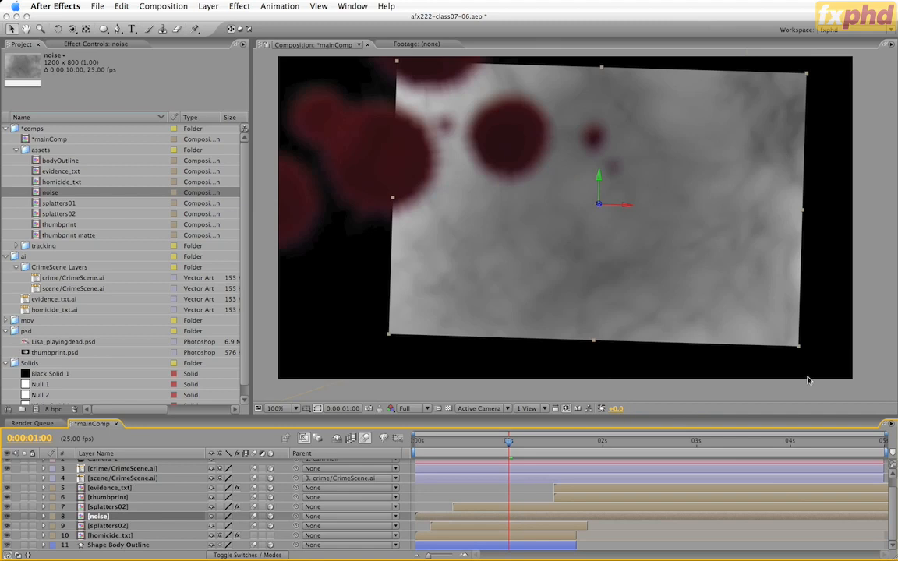
# Set the noise layer's X Position to 440.
pyautogui.press('p')
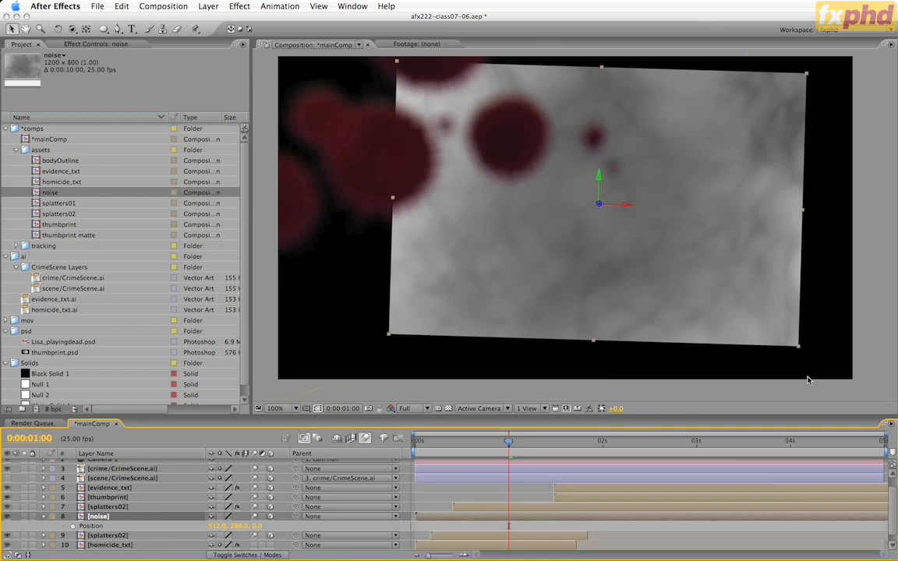
pyautogui.click(222, 527)
pyautogui.write('450')
pyautogui.press('Return')
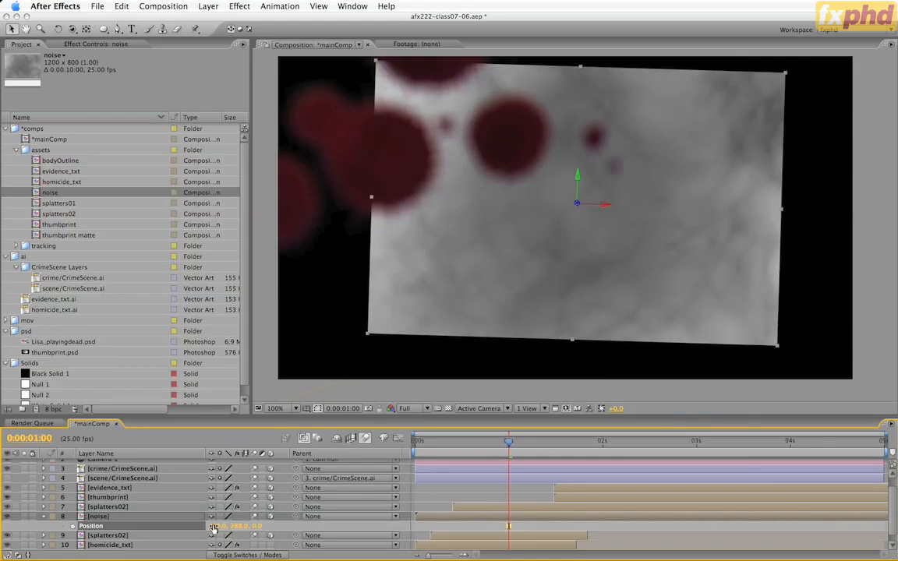
pyautogui.click(213, 526)
pyautogui.write('440')
pyautogui.press('Return')
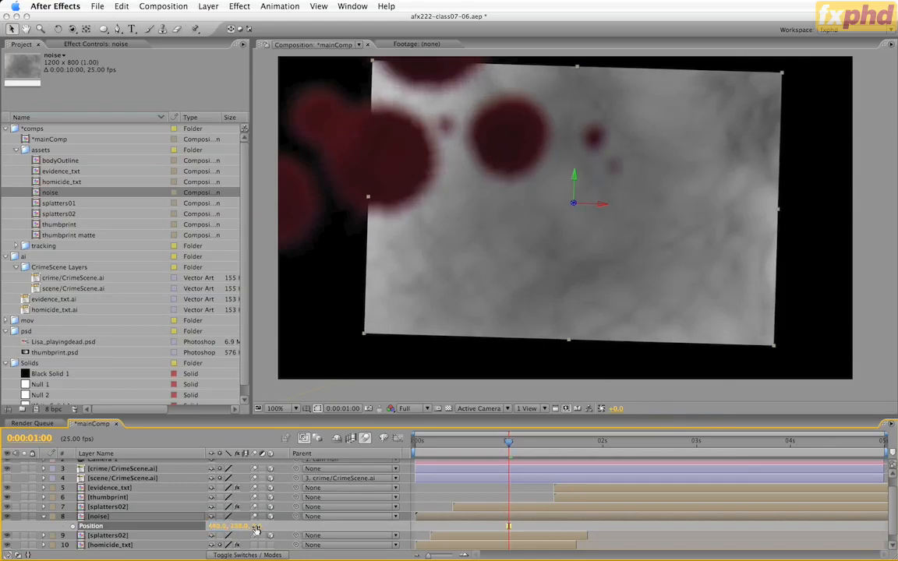
# Reveal the upper splatters02 layer's Position for comparison and set the noise layer's Z Position to -800.
pyautogui.click(256, 527)
pyautogui.click(135, 507)
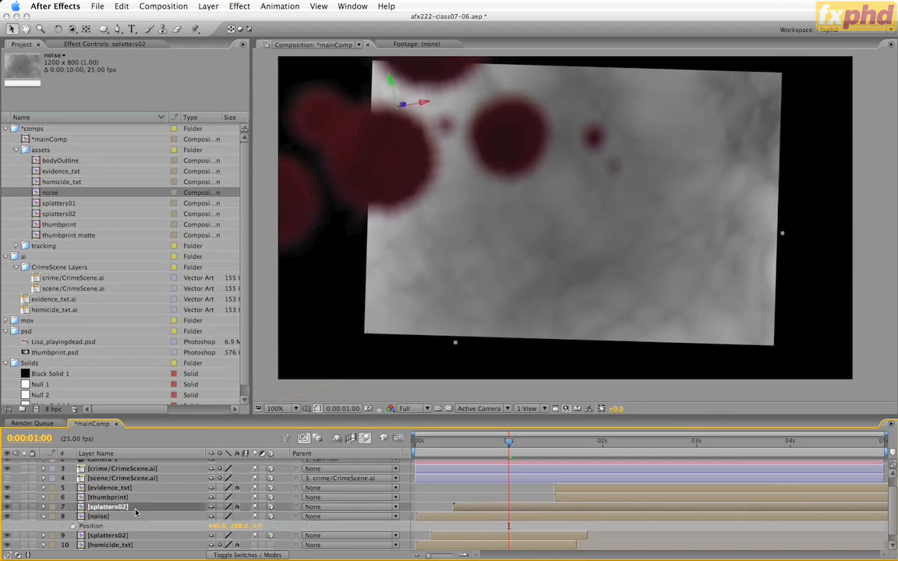
pyautogui.press('p')
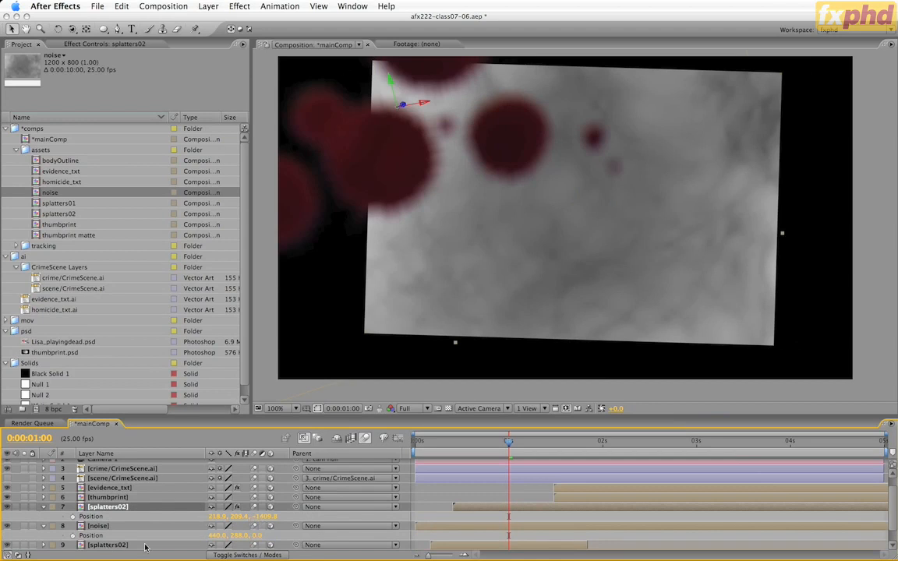
pyautogui.click(258, 536)
pyautogui.write('-400')
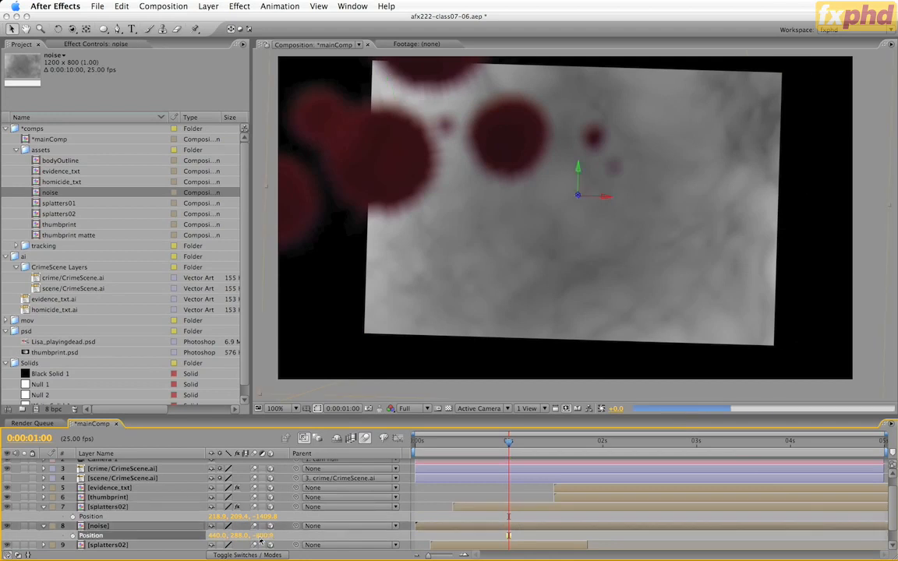
pyautogui.press('Return')
pyautogui.press(',')
pyautogui.press(',')
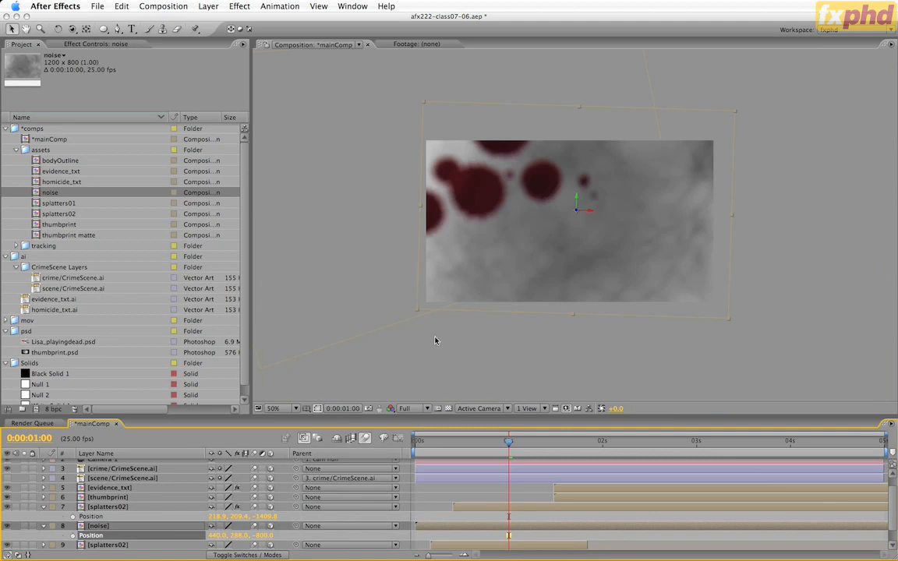
# Apply the Set Matte effect to the noise layer, using the layer's own Luminance for the matte.
pyautogui.click(106, 527)
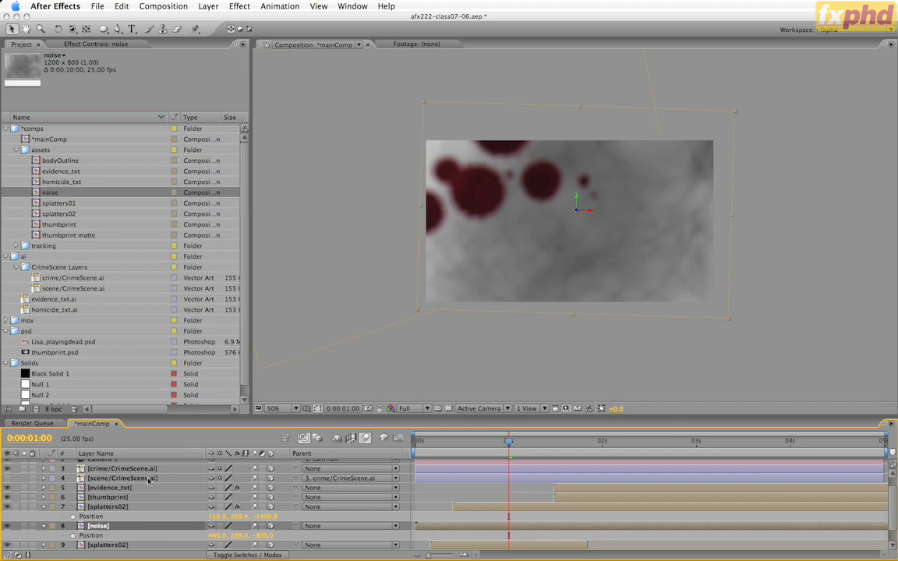
pyautogui.click(237, 6)
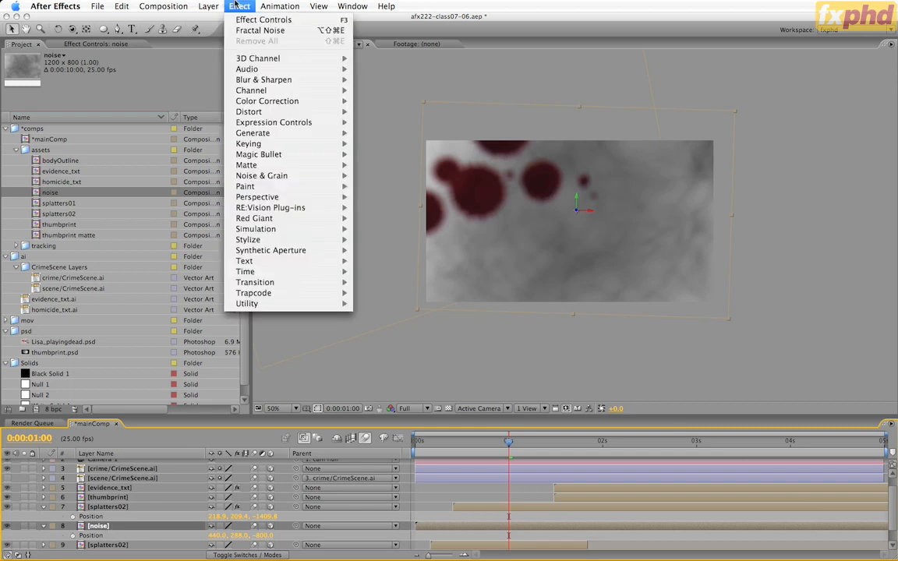
pyautogui.moveTo(260, 92)
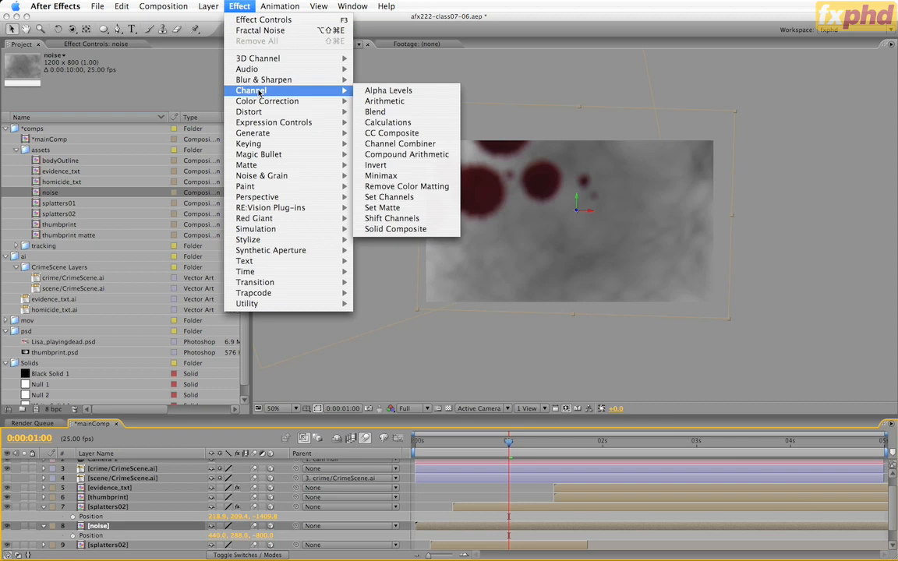
pyautogui.click(386, 208)
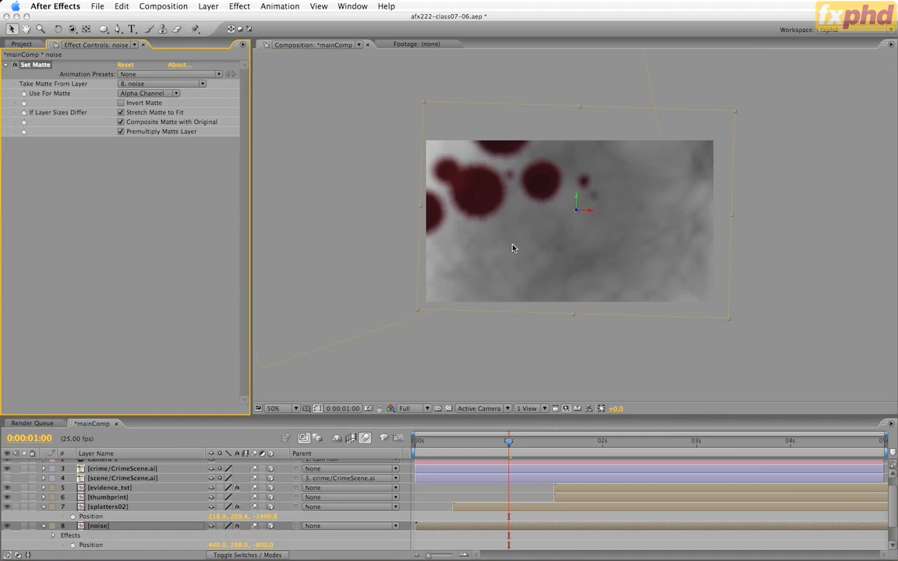
pyautogui.click(175, 84)
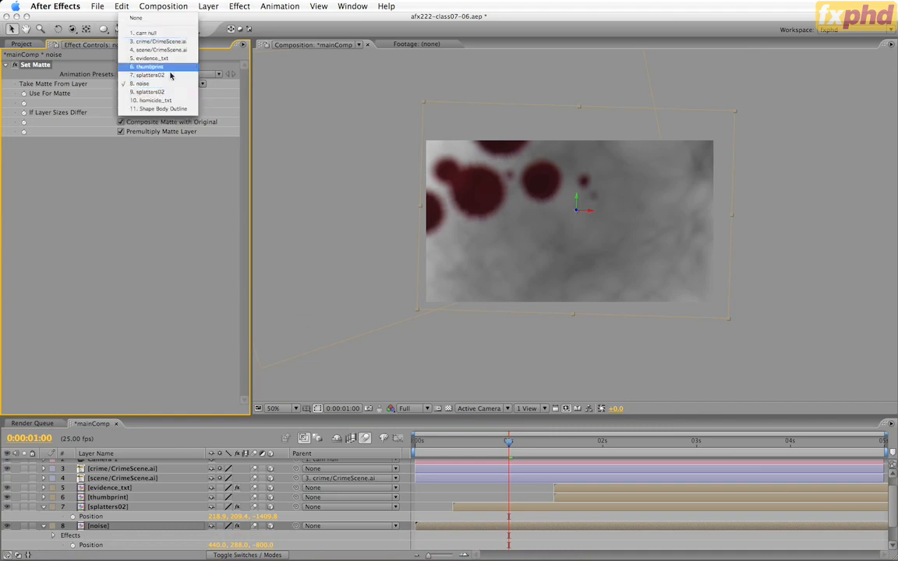
pyautogui.click(61, 69)
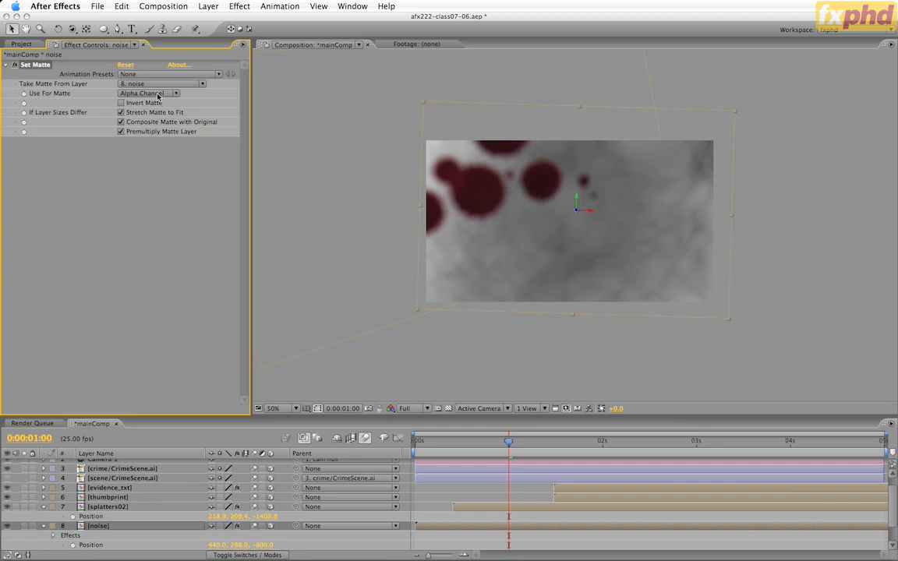
pyautogui.click(158, 95)
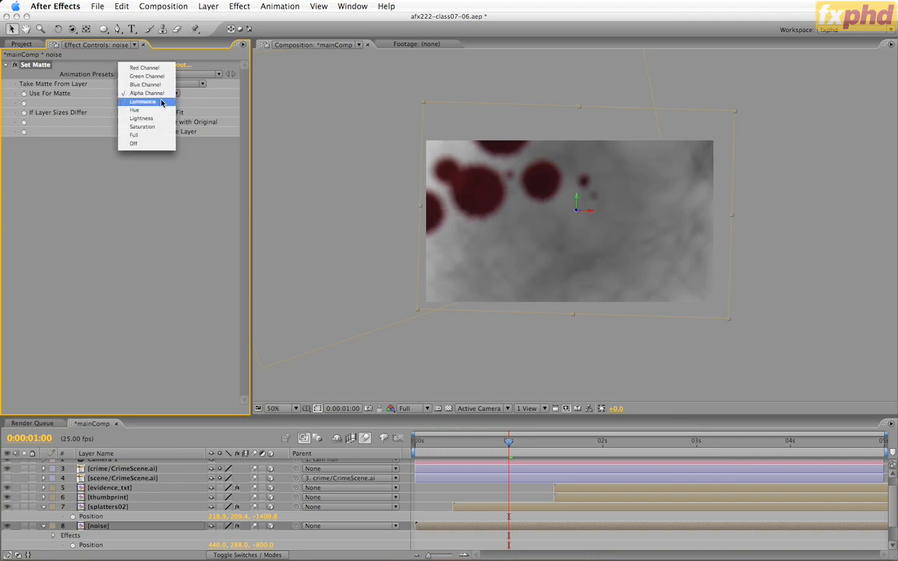
pyautogui.click(161, 102)
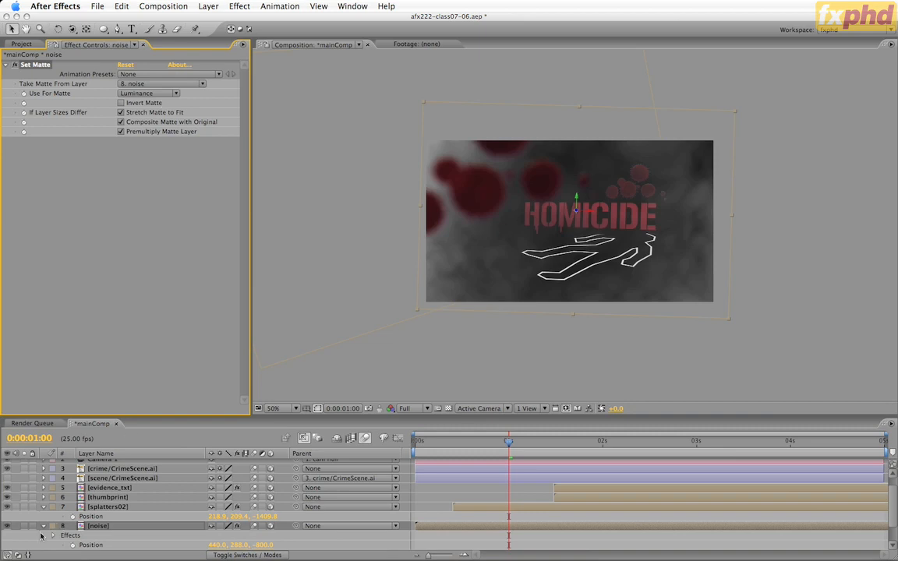
# Inspect the noise layer on its own and in the alpha channel view, and restore the full composition view.
pyautogui.click(24, 526)
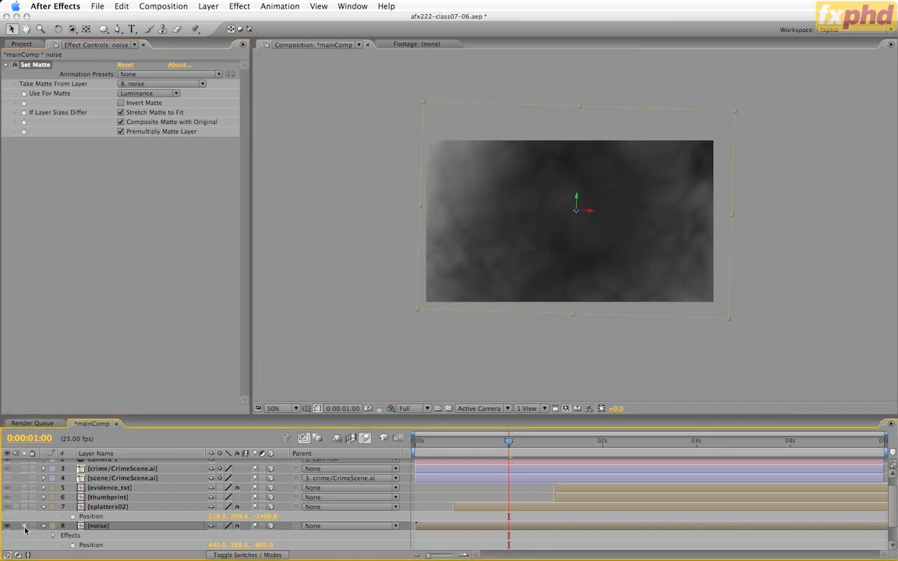
pyautogui.click(391, 409)
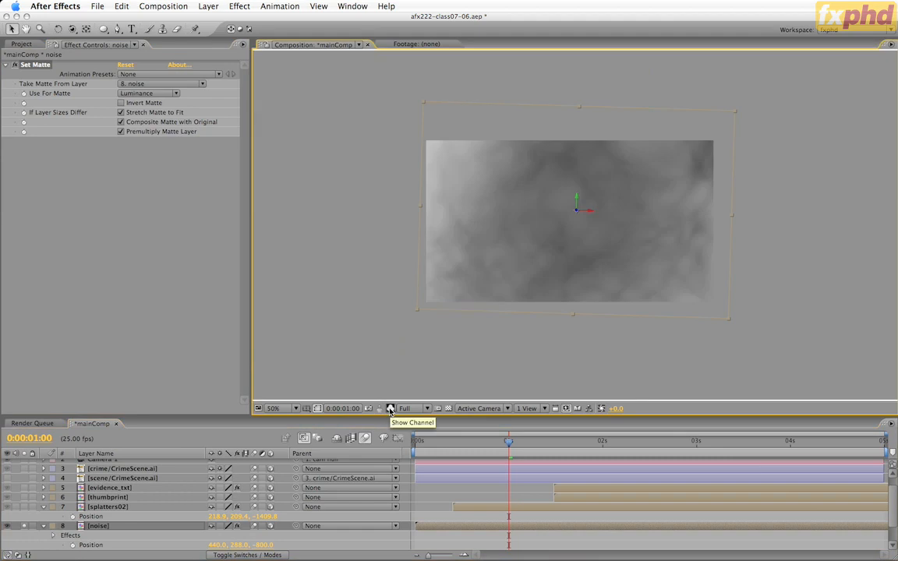
pyautogui.hotkey('alt', '4')
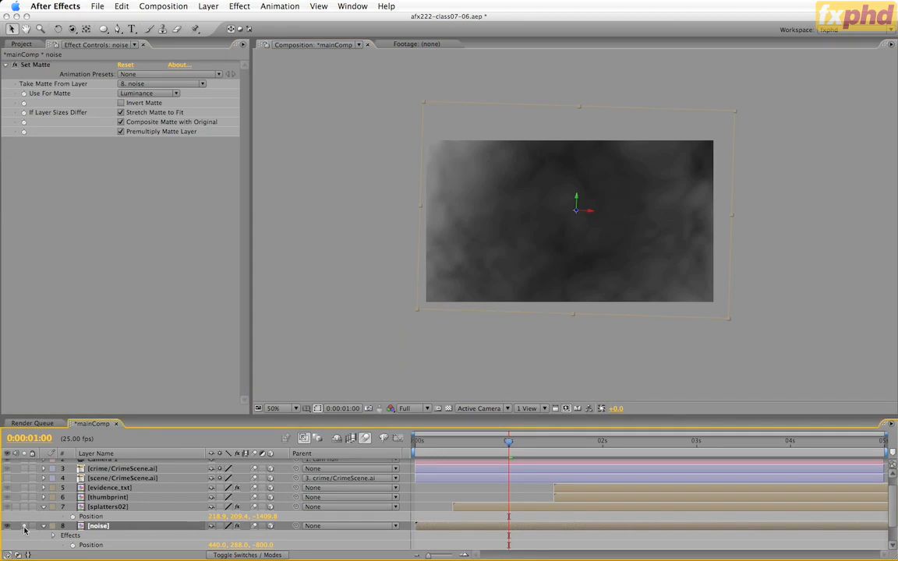
pyautogui.click(24, 528)
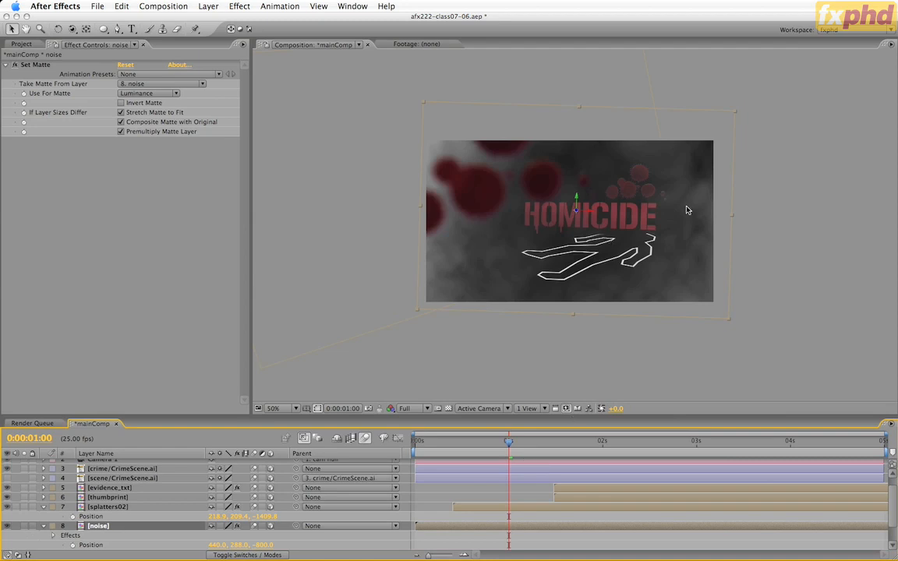
# Apply the CC Toner color correction effect to the noise layer.
pyautogui.click(240, 6)
pyautogui.moveTo(327, 102)
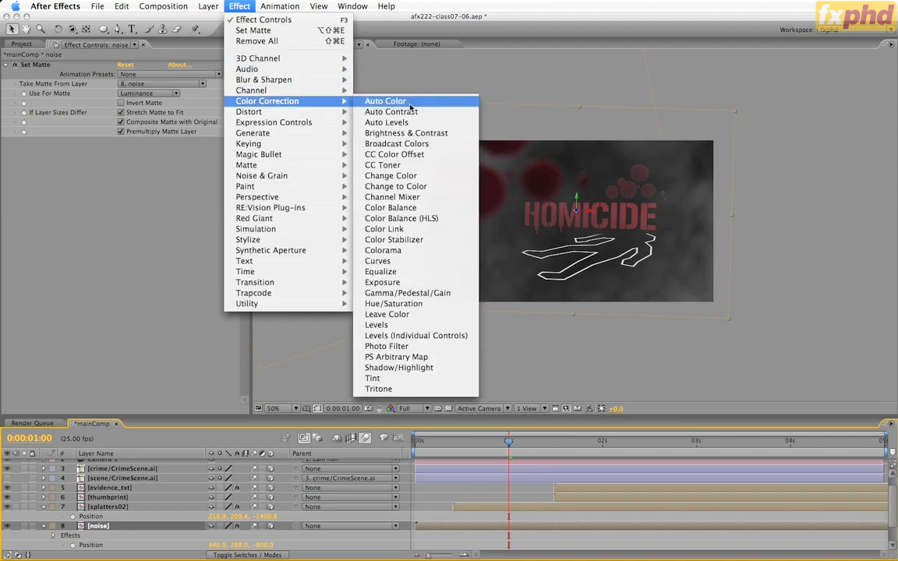
pyautogui.click(420, 166)
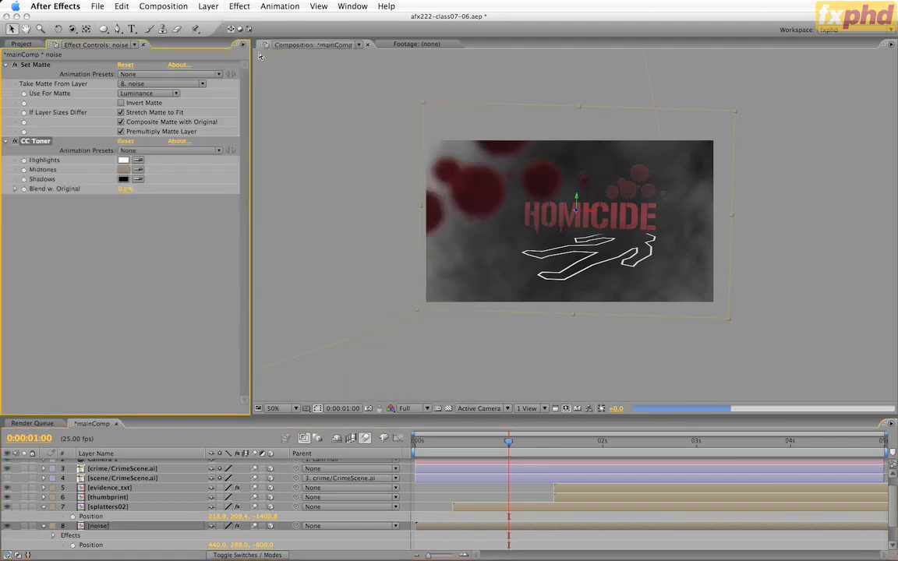
# Try the Colorama effect on the noise layer, look at its Output Cycle colours, and delete the effect.
pyautogui.click(238, 5)
pyautogui.moveTo(265, 101)
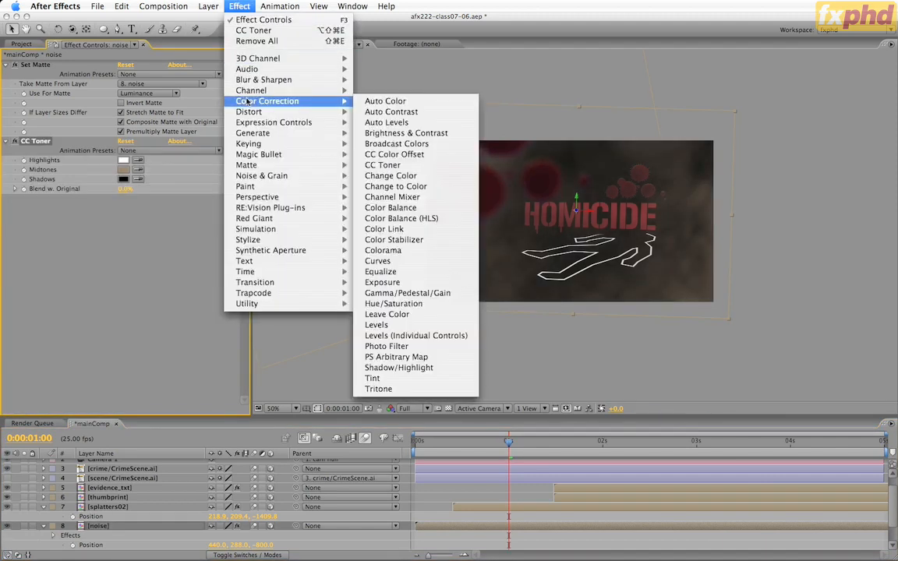
pyautogui.click(388, 251)
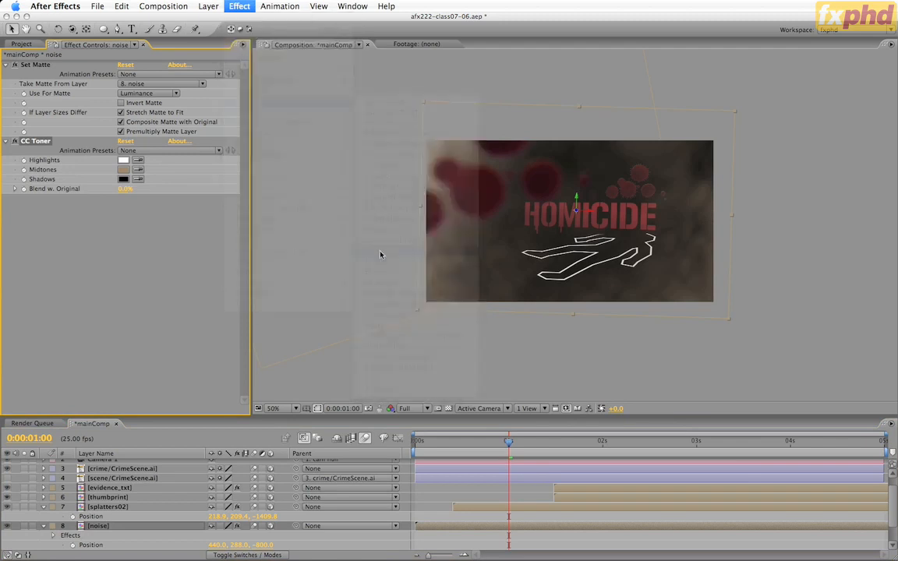
pyautogui.click(15, 227)
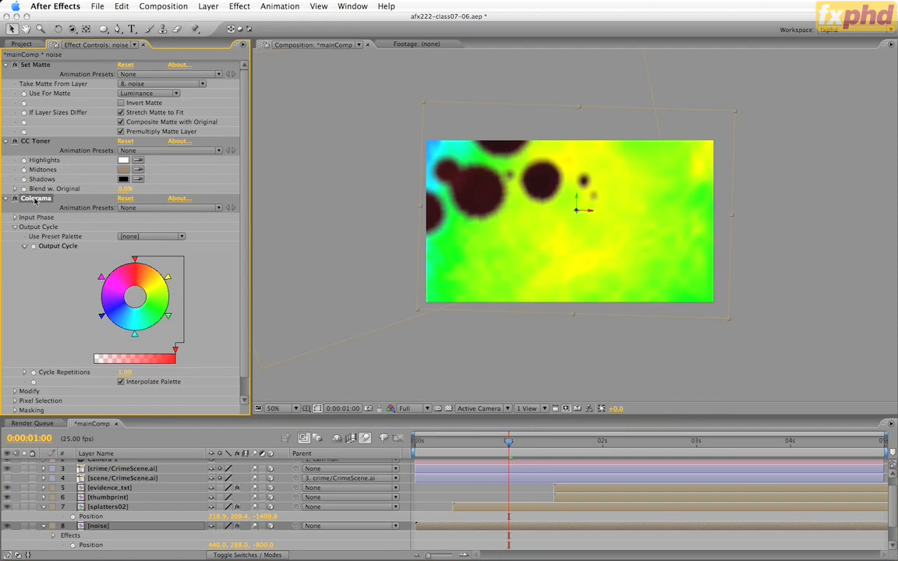
pyautogui.press('Delete')
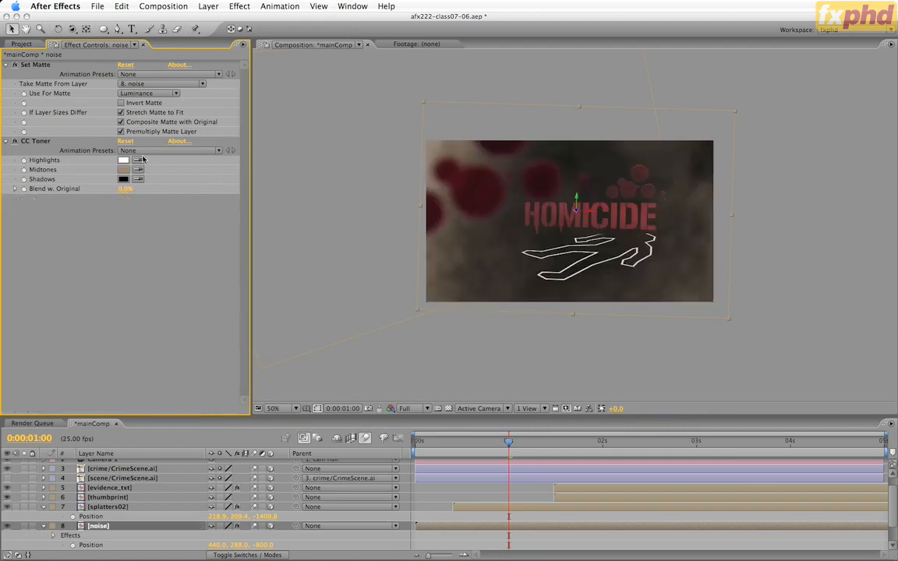
# Set the noise layer's CC Toner highlights, midtones and shadows to reds sampled from the HOMICIDE artwork, hiding the layer while sampling.
pyautogui.click(7, 530)
pyautogui.press('.')
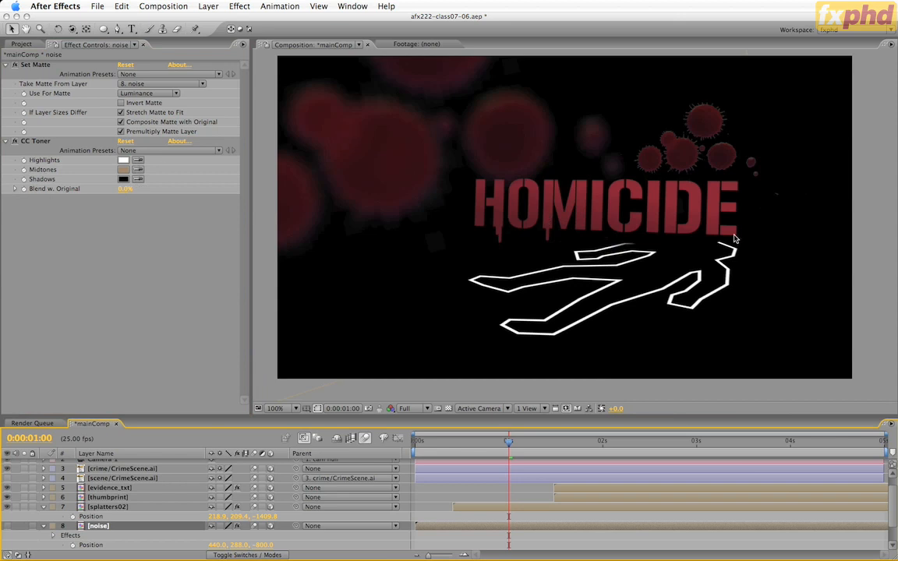
pyautogui.click(138, 169)
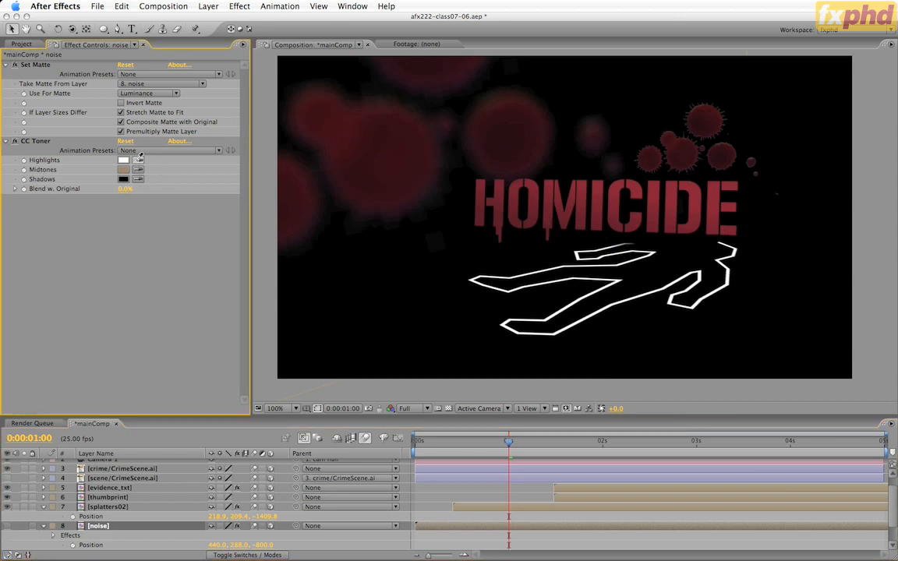
pyautogui.click(526, 189)
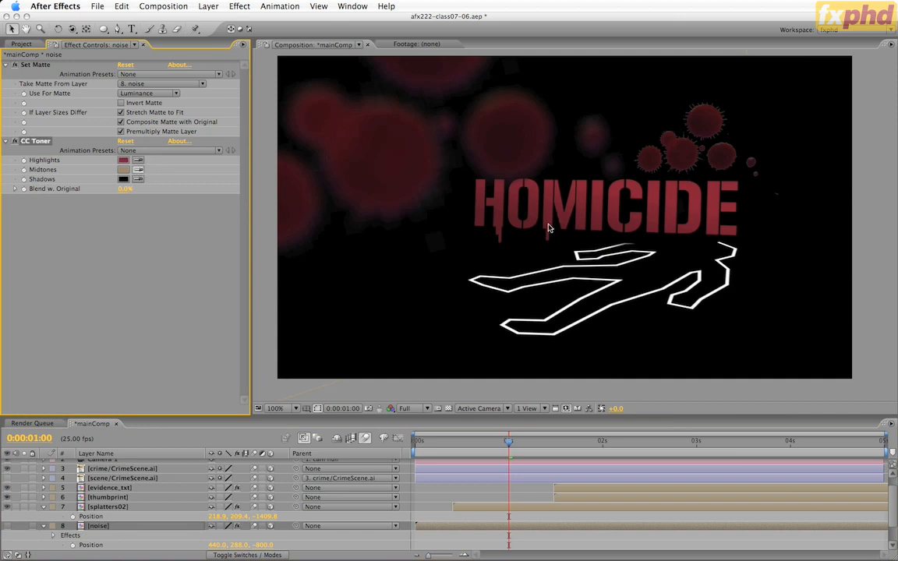
pyautogui.click(495, 205)
pyautogui.click(138, 178)
pyautogui.click(505, 143)
pyautogui.click(7, 526)
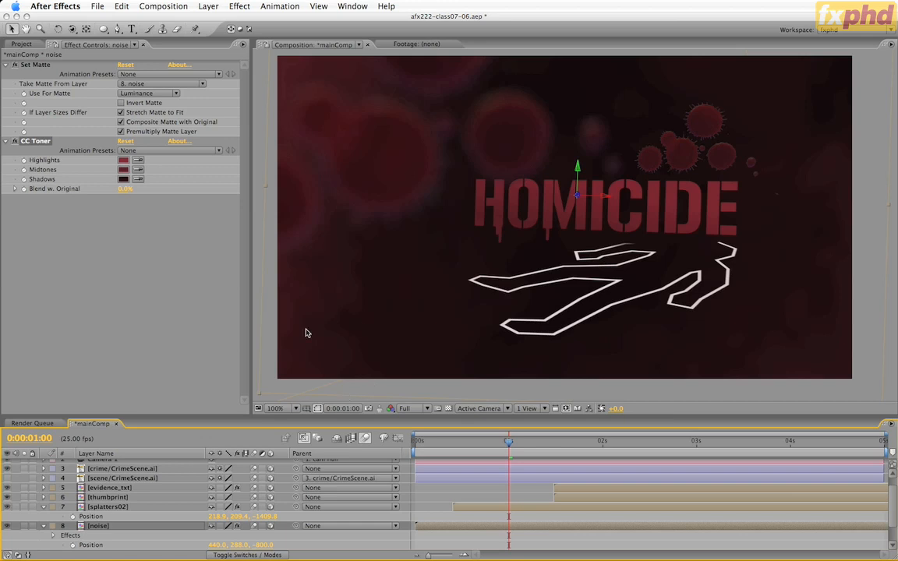
# Set the noise layer's Z Rotation to 180°.
pyautogui.click(94, 527)
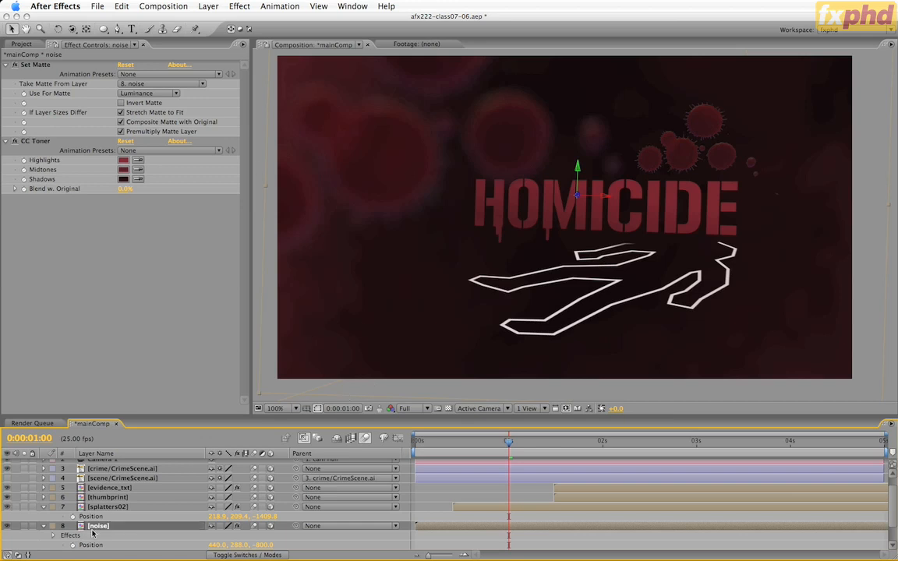
pyautogui.press('r')
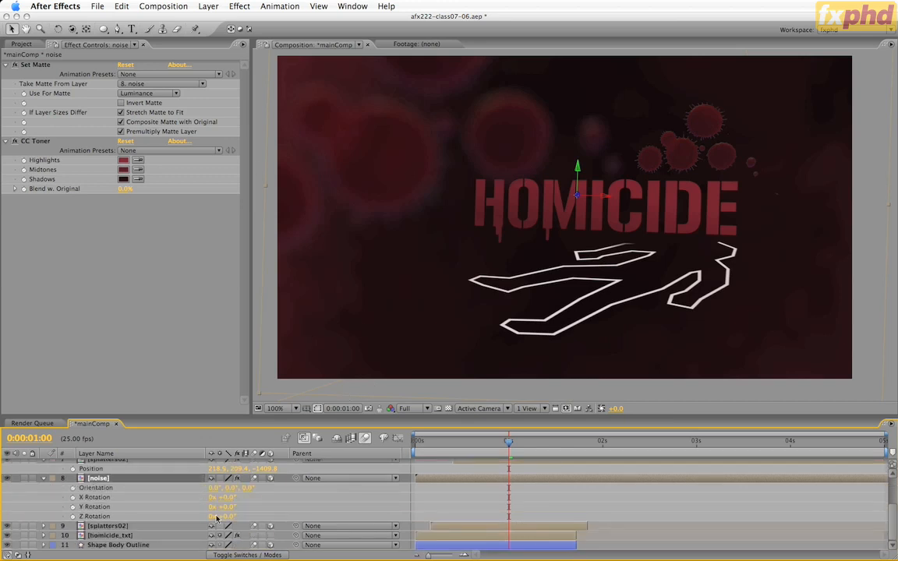
pyautogui.click(224, 516)
pyautogui.write('180')
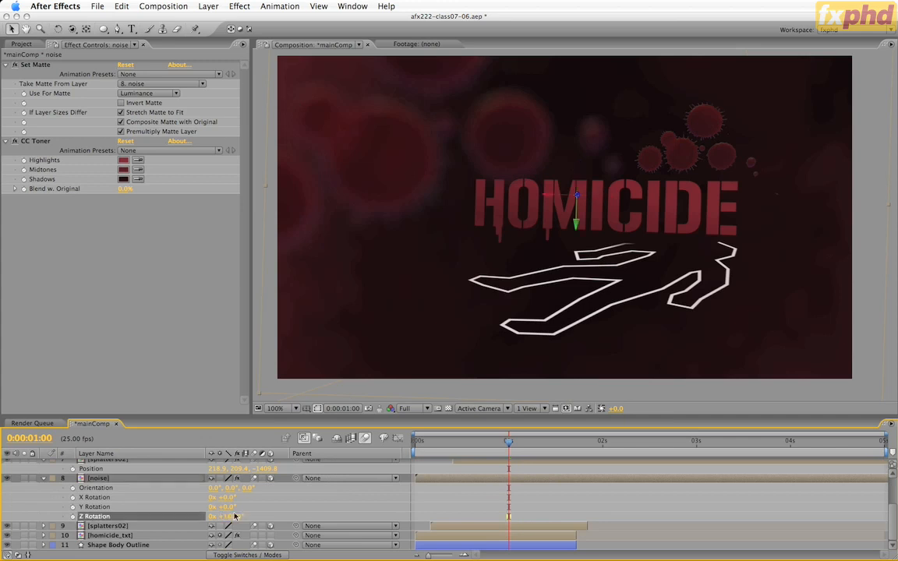
pyautogui.press('Return')
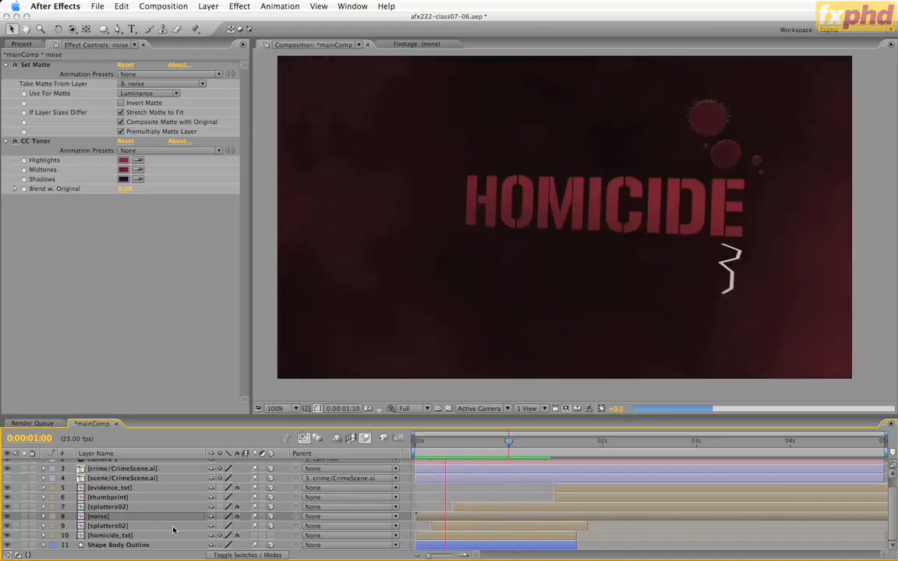
# Trim the end of the noise layer to 0:00:01:19, where the EVIDENCE title has landed.
pyautogui.click(508, 443)
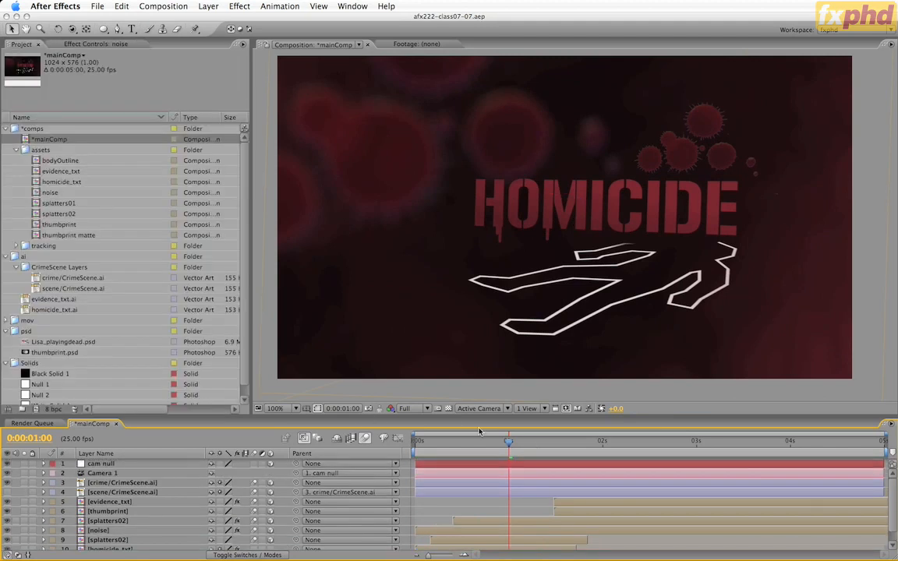
pyautogui.click(543, 443)
pyautogui.click(558, 445)
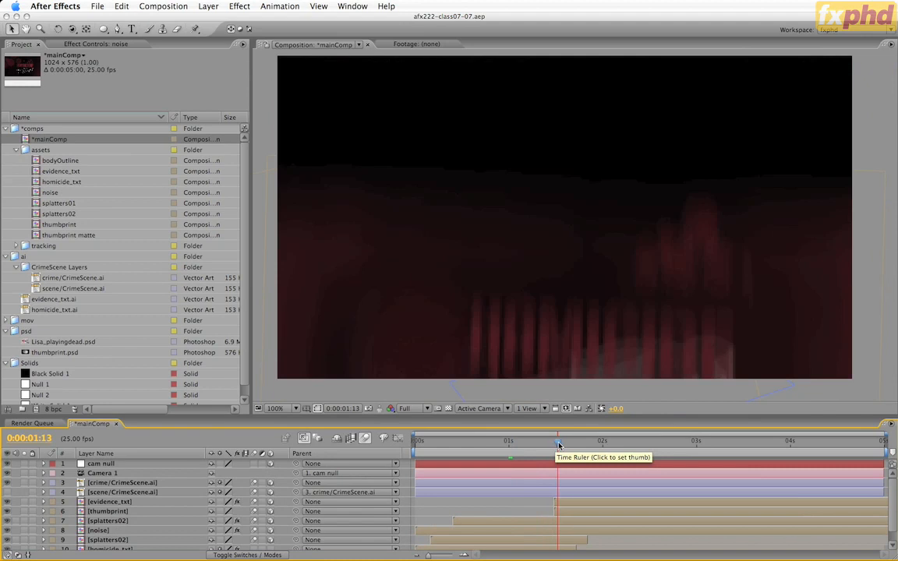
pyautogui.moveTo(558, 445); pyautogui.dragTo(568, 445)
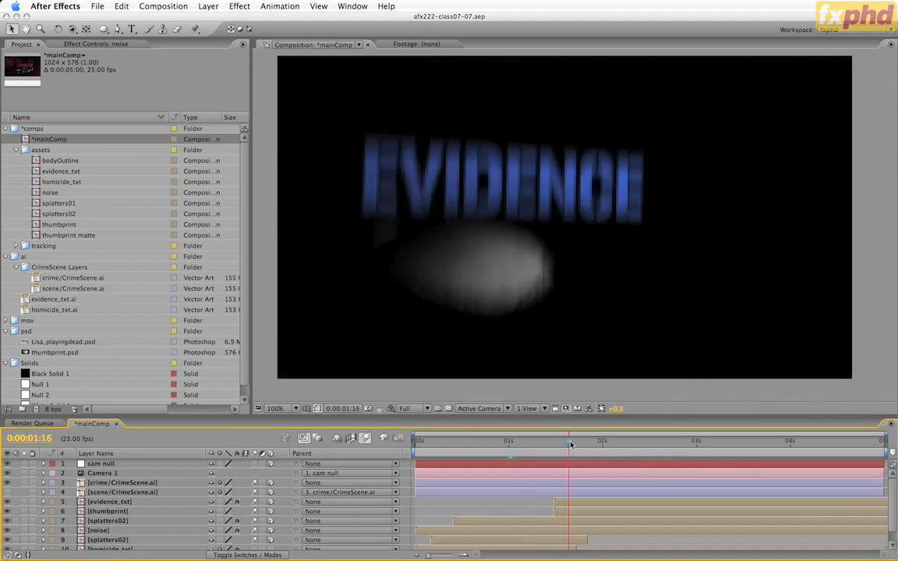
pyautogui.click(582, 443)
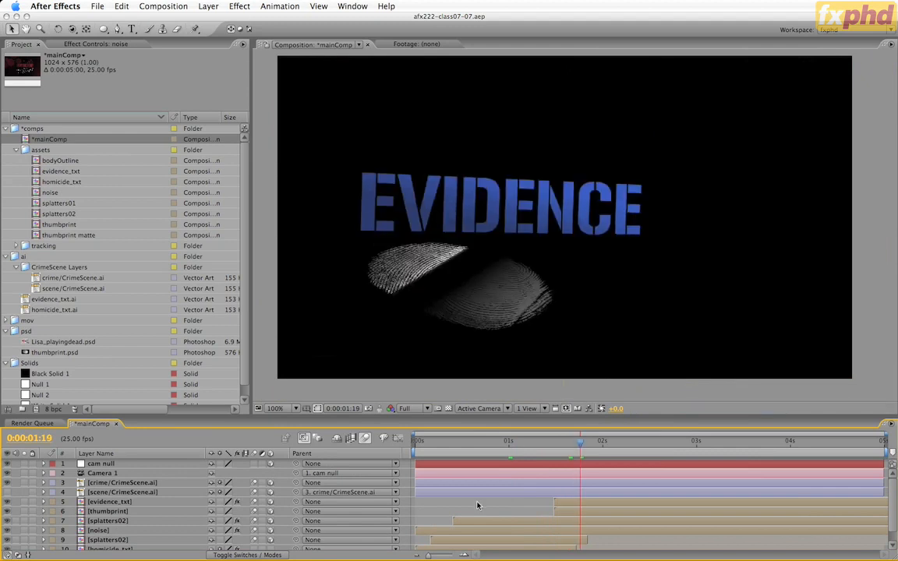
pyautogui.click(121, 533)
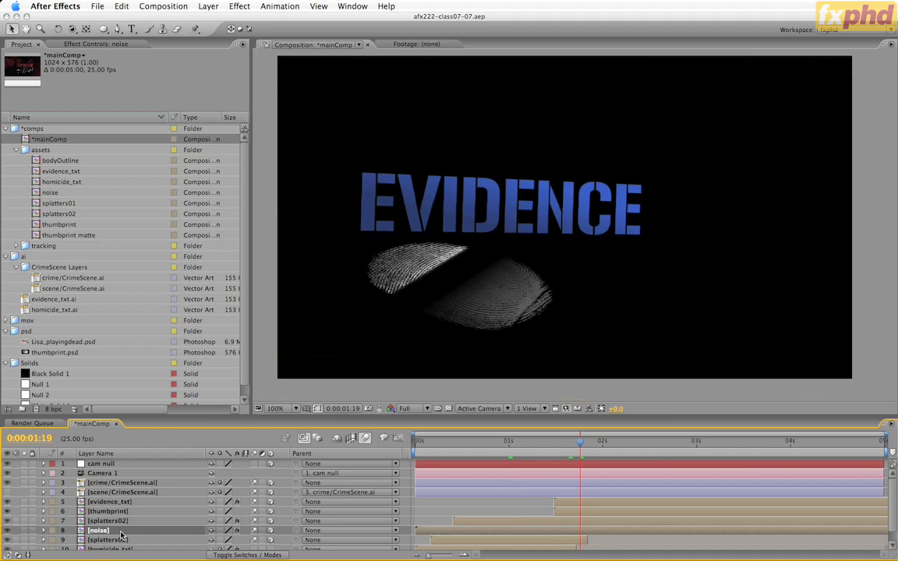
pyautogui.hotkey('alt', ']')
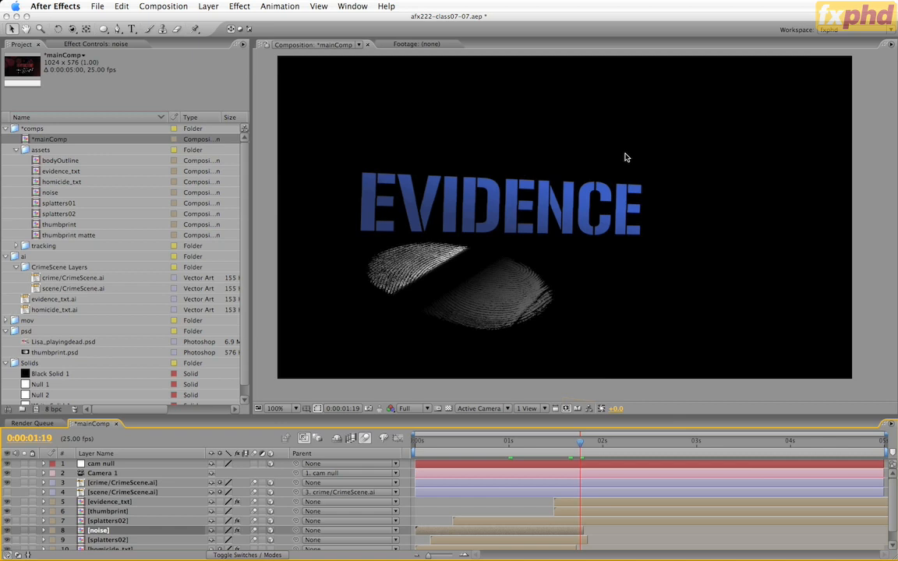
# Switch to Preview to examine the stem cell research reference photo, and close the image.
pyautogui.press('super+Tab')
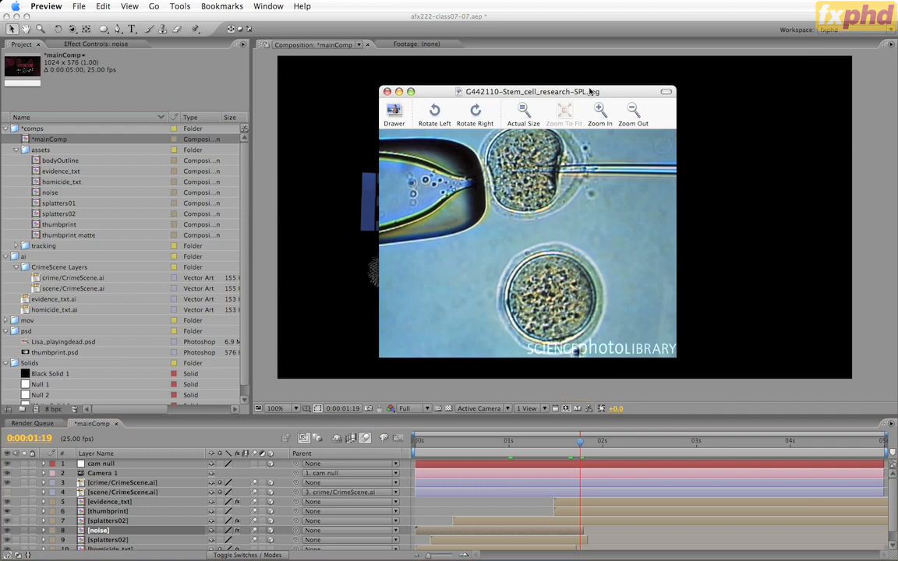
pyautogui.moveTo(590, 91); pyautogui.dragTo(512, 71)
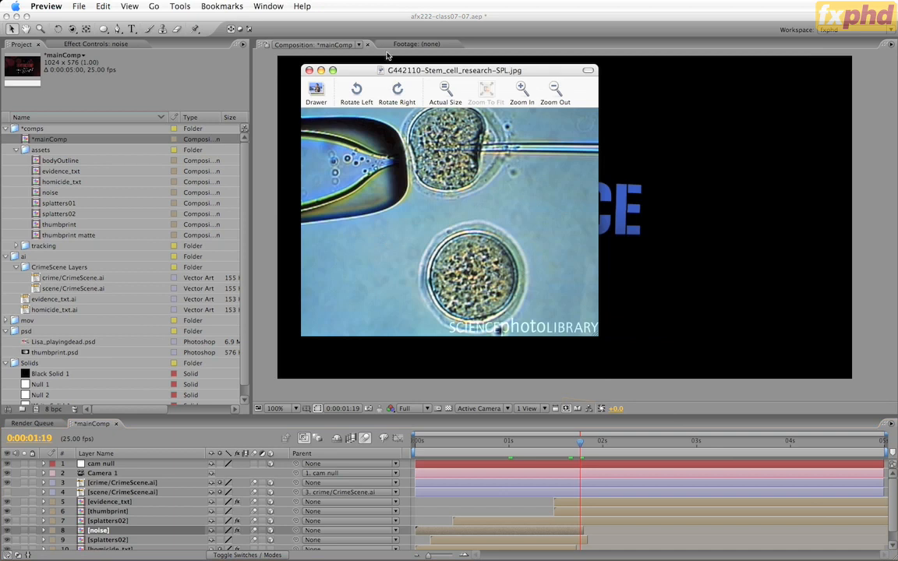
pyautogui.click(308, 70)
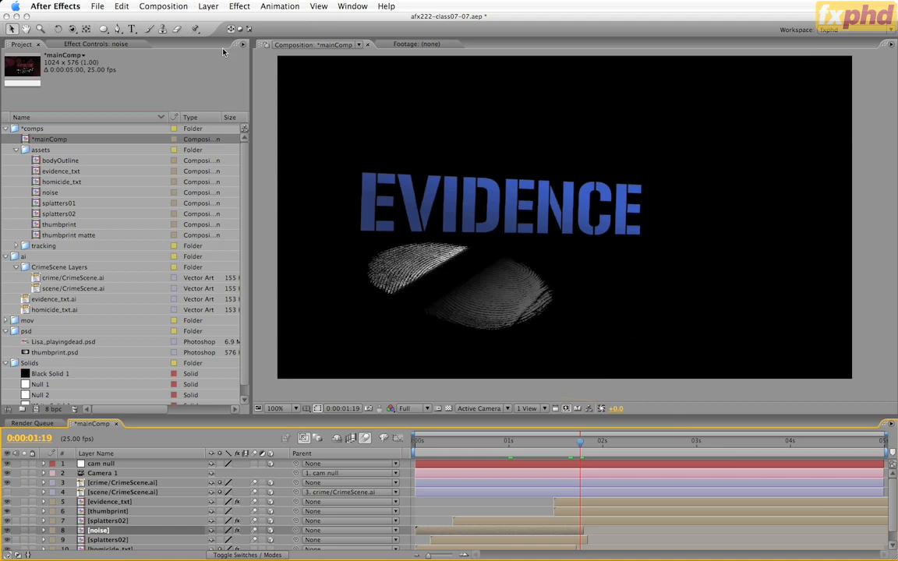
# Create a 100 x 100, 10-second composition named cell01 in assets with a black solid, masked by a centred circle slightly smaller than the frame.
pyautogui.click(34, 149)
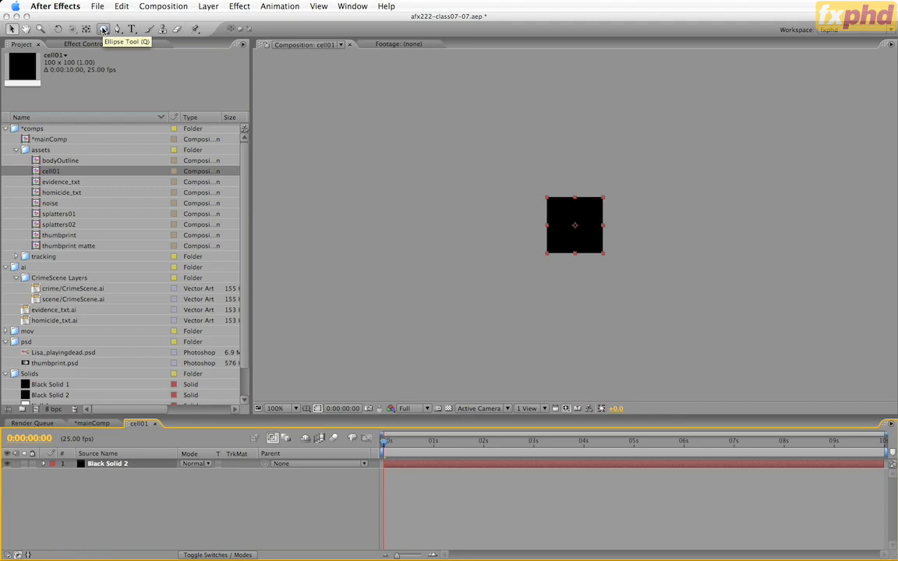
pyautogui.doubleClick(104, 29)
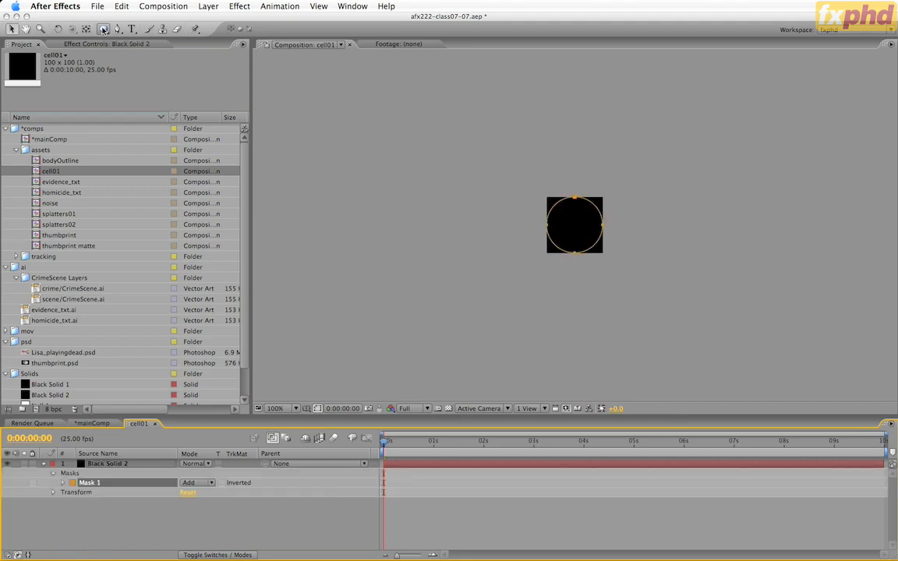
pyautogui.click(594, 248)
pyautogui.doubleClick(594, 248)
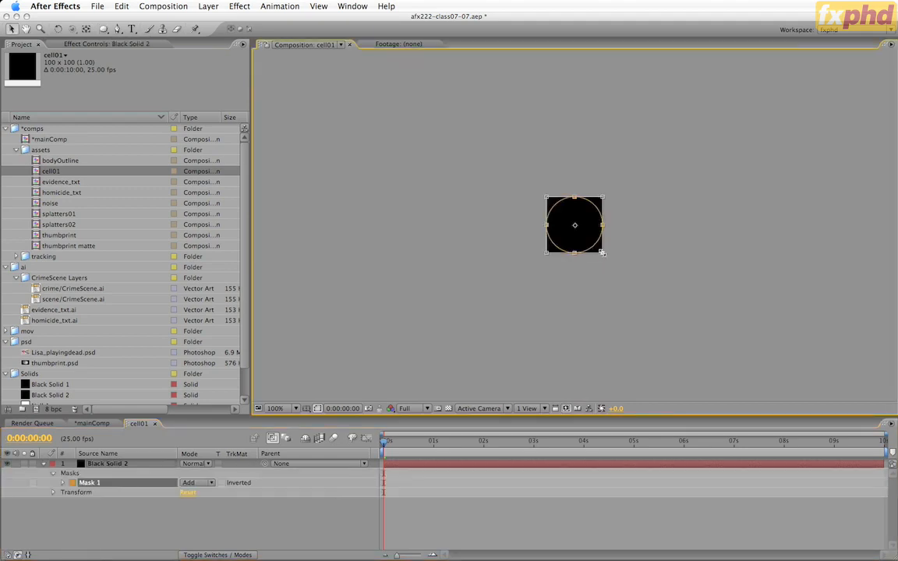
pyautogui.moveTo(603, 253); pyautogui.dragTo(595, 248)
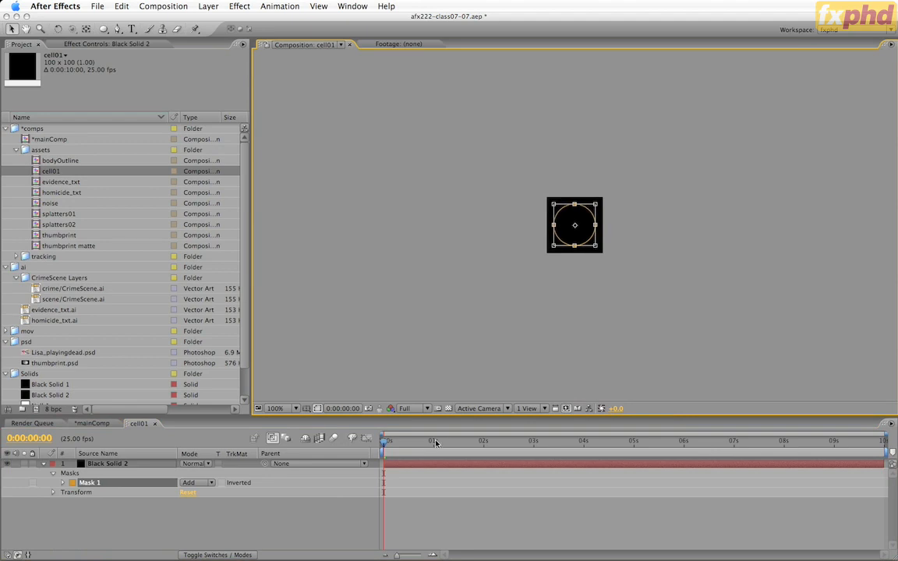
pyautogui.press('Return')
pyautogui.click(271, 523)
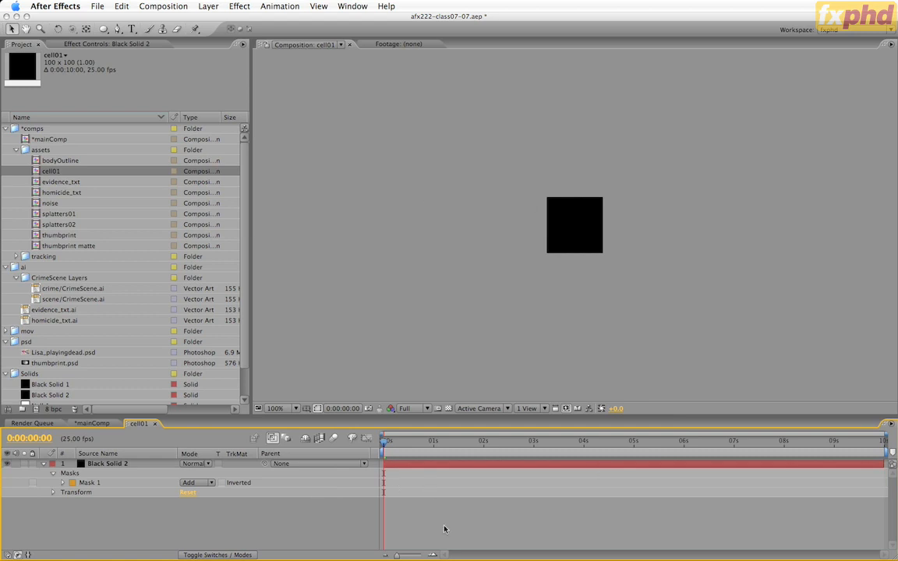
# Apply Fractal Noise to the masked solid in cell01 with a scale of 5 and a contrast of 200.
pyautogui.press('alt+shift+super+e')
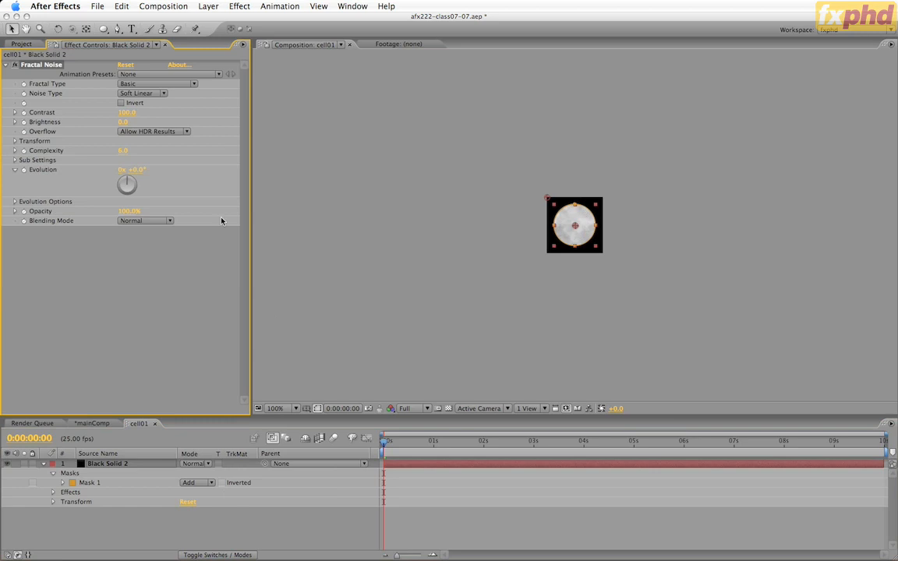
pyautogui.click(15, 141)
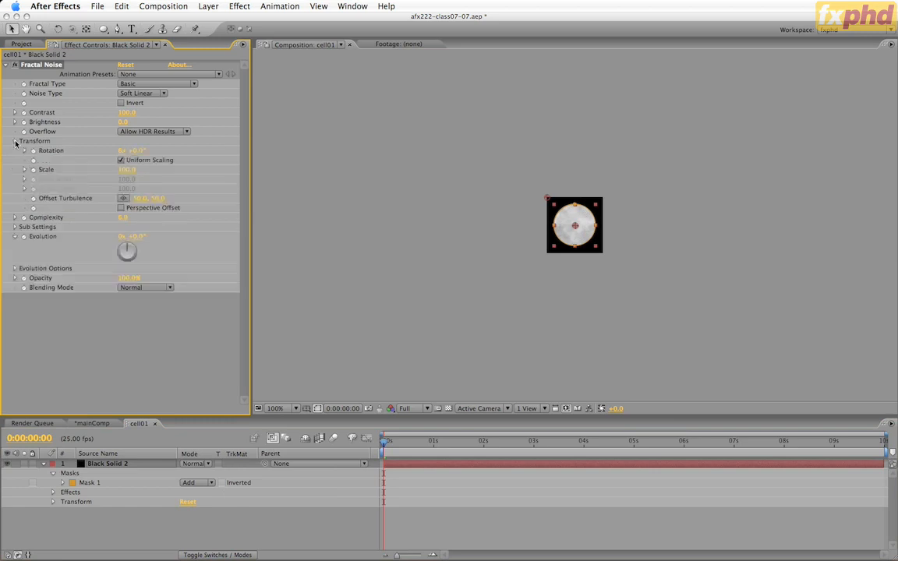
pyautogui.click(134, 170)
pyautogui.write('5')
pyautogui.press('Return')
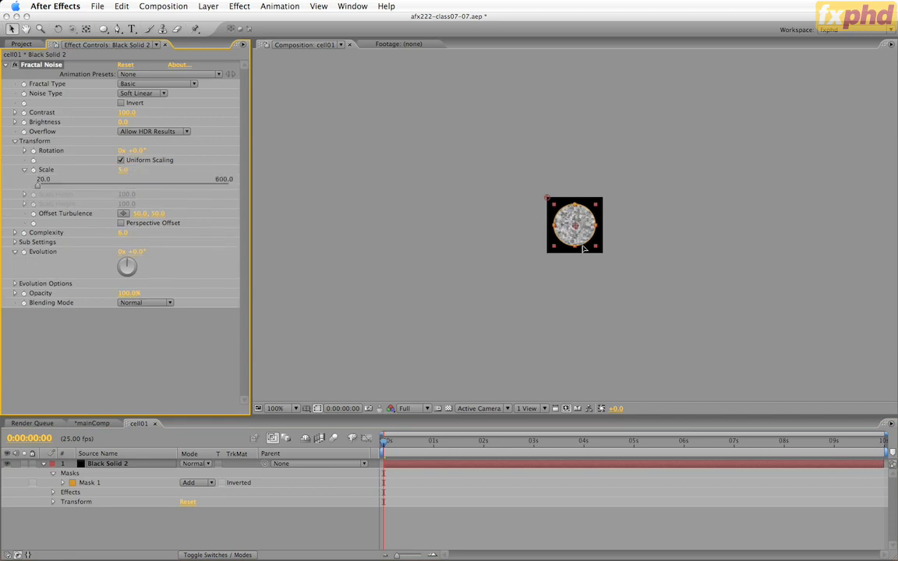
pyautogui.click(126, 112)
pyautogui.write('250')
pyautogui.press('Return')
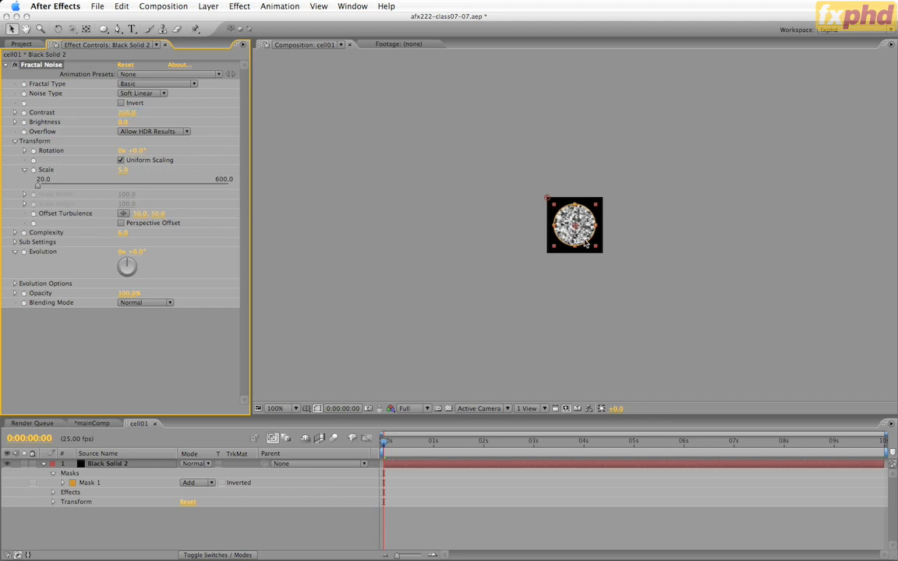
pyautogui.click(488, 511)
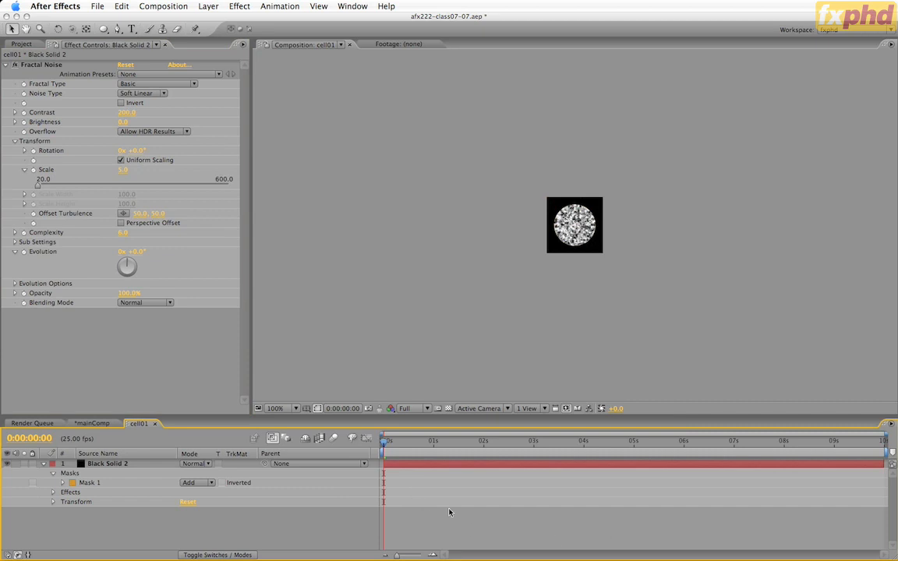
# Animate the Fractal Noise Evolution from 0 at the first frame to 8 revolutions at 0:00:09:24, and preview the result.
pyautogui.click(25, 253)
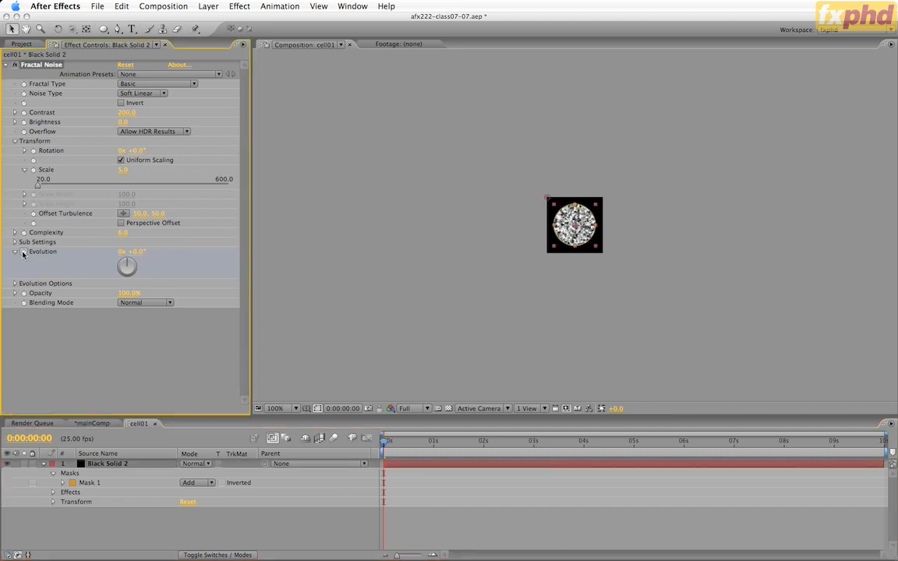
pyautogui.press('End')
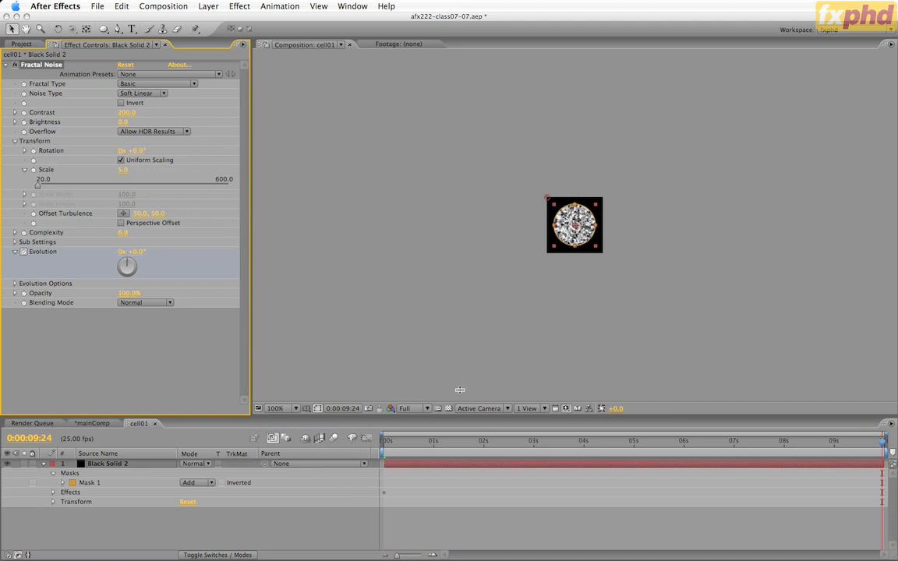
pyautogui.click(122, 251)
pyautogui.press('Return')
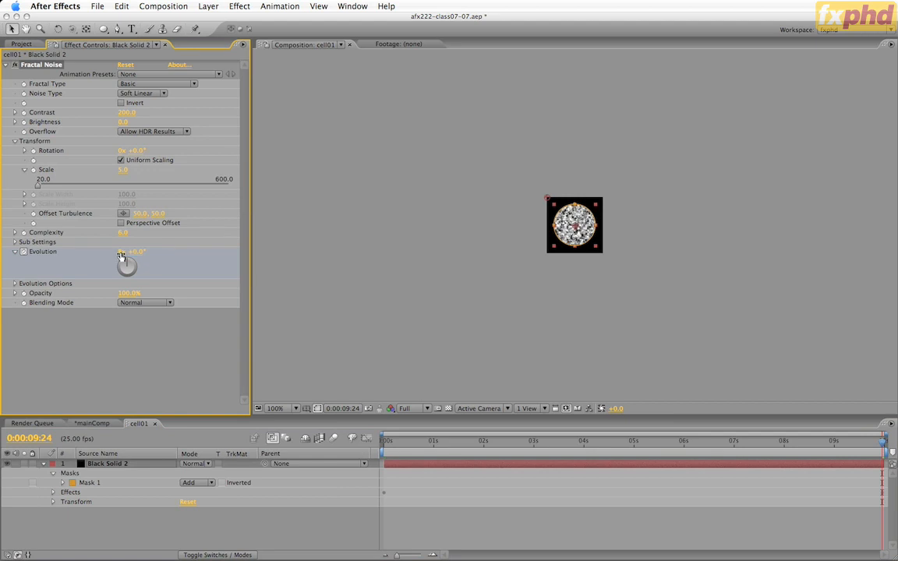
pyautogui.press('KP_0')
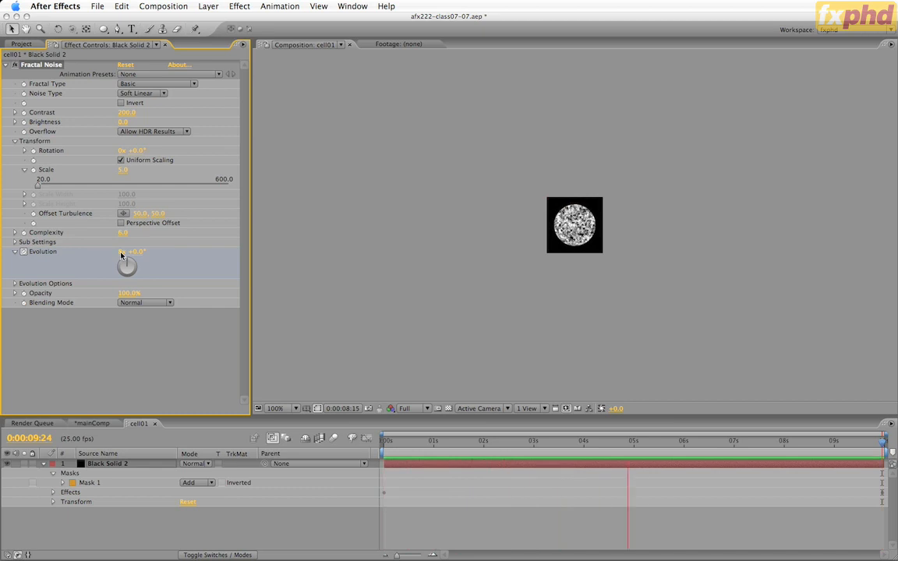
pyautogui.press('space')
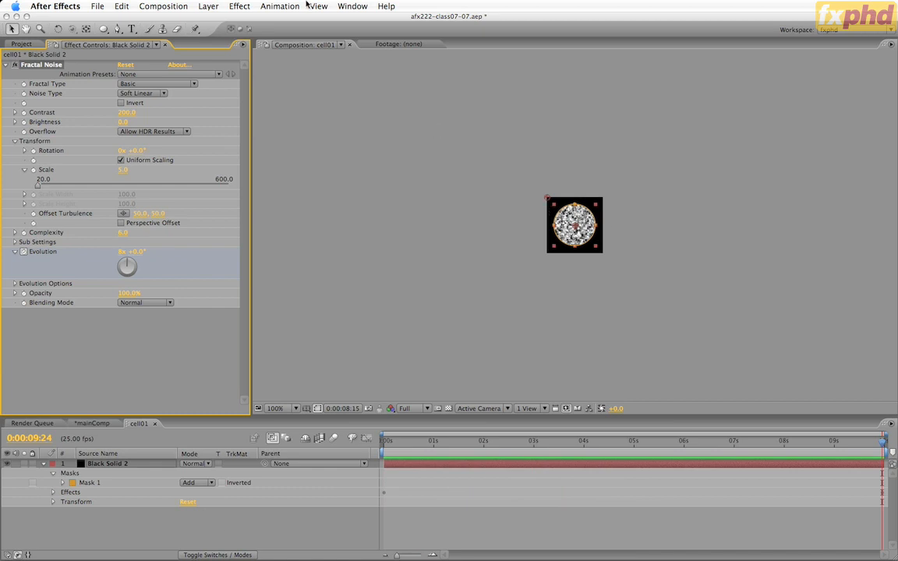
# Apply the Roughen Edges effect to the circular noise solid.
pyautogui.click(239, 6)
pyautogui.moveTo(254, 239)
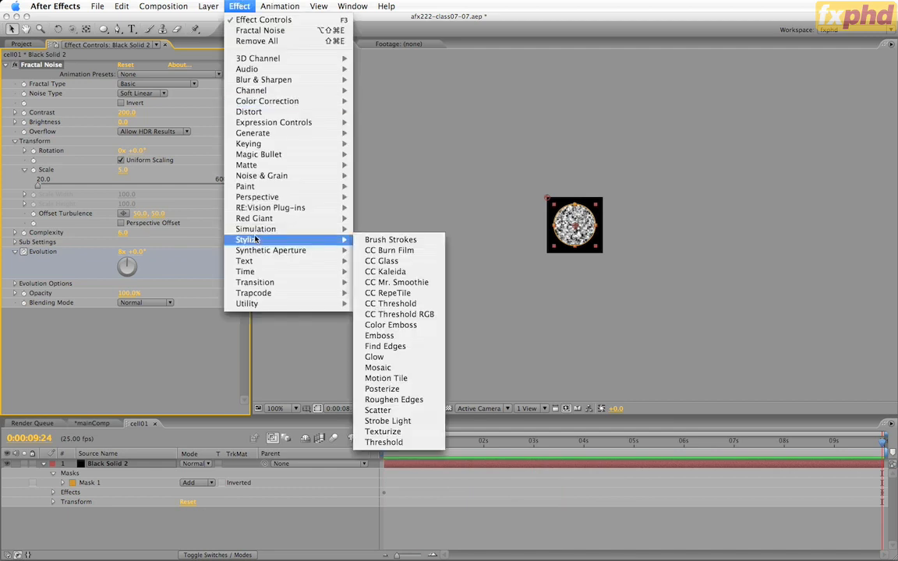
pyautogui.click(393, 400)
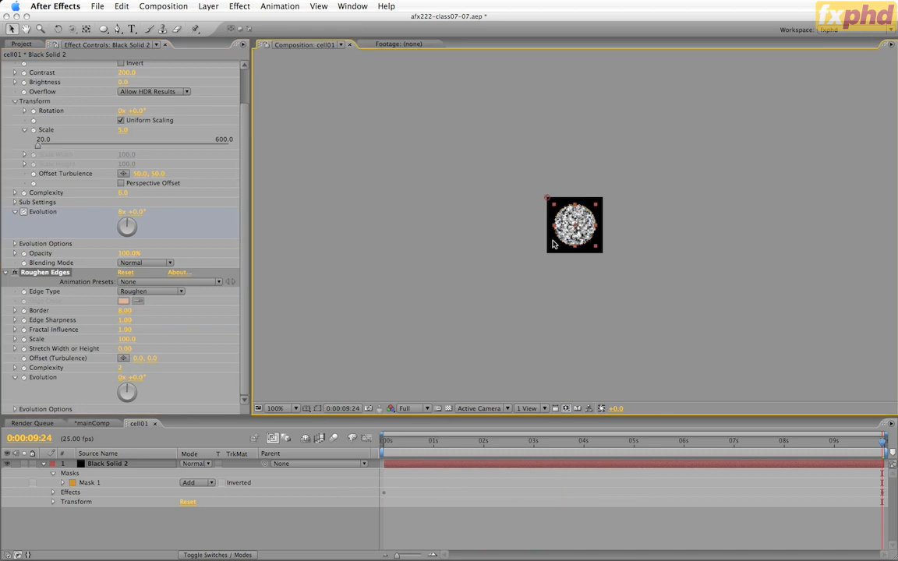
pyautogui.press('.')
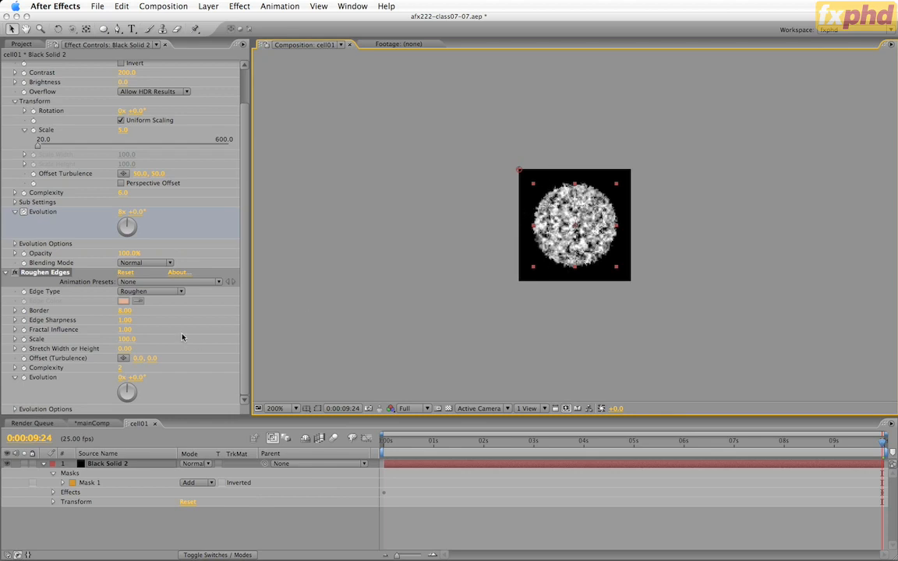
# Set the Roughen Edges scale to 500, border to 4 and edge sharpness to 0.1 on the circular noise solid.
pyautogui.click(123, 339)
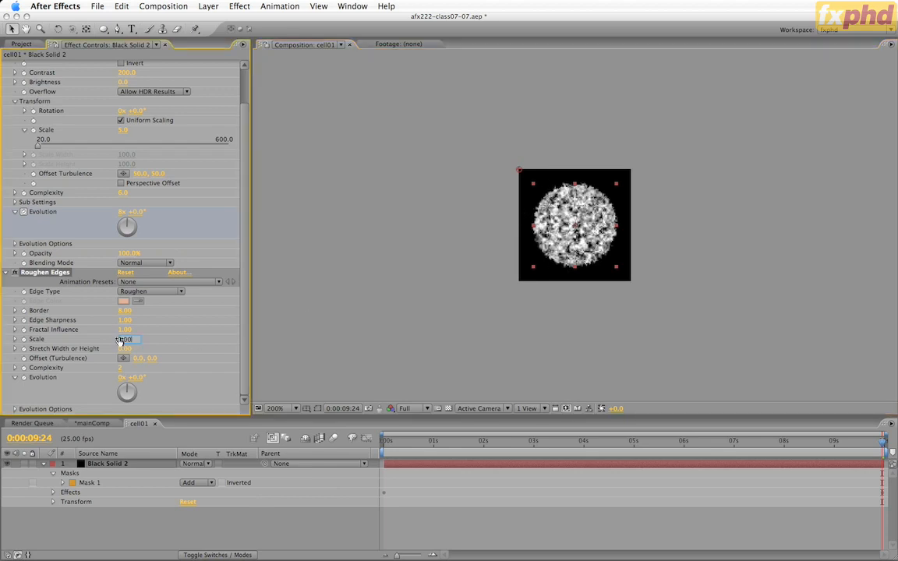
pyautogui.press('Return')
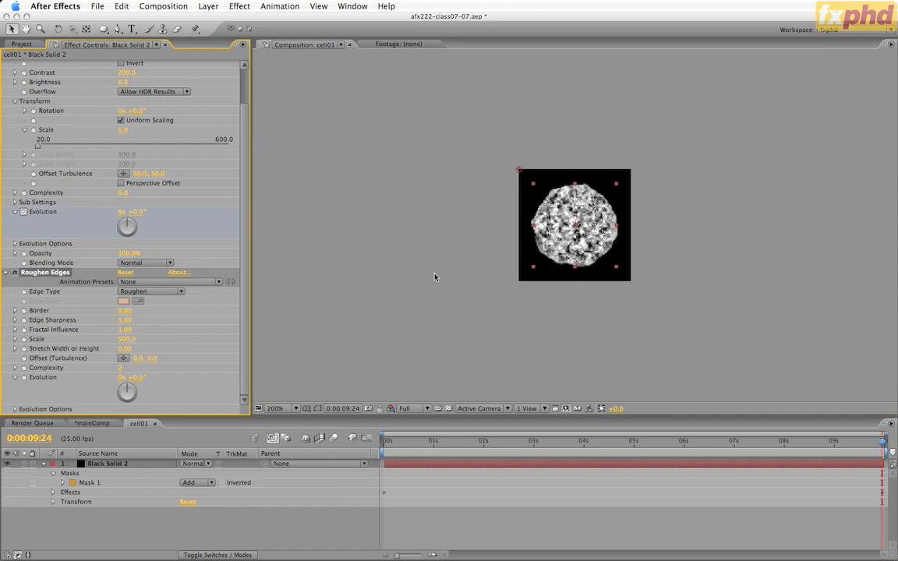
pyautogui.click(123, 311)
pyautogui.write('4')
pyautogui.press('Return')
pyautogui.click(124, 320)
pyautogui.write('.1')
pyautogui.press('Return')
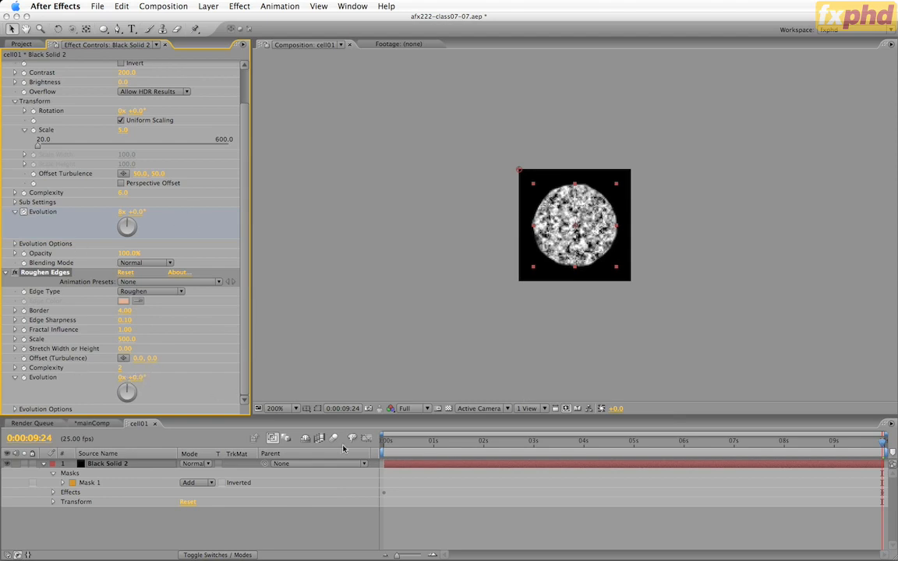
# Animate the Roughen Edges Evolution from 0 at the first frame to 4 revolutions at 0:00:09:24, and scrub back to check it.
pyautogui.click(427, 441)
pyautogui.moveTo(457, 444); pyautogui.dragTo(381, 445)
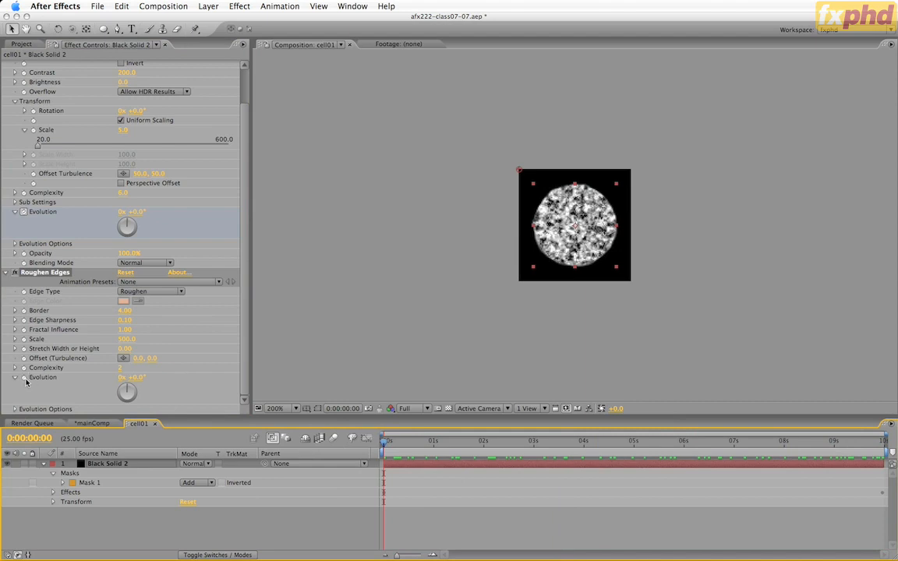
pyautogui.click(25, 379)
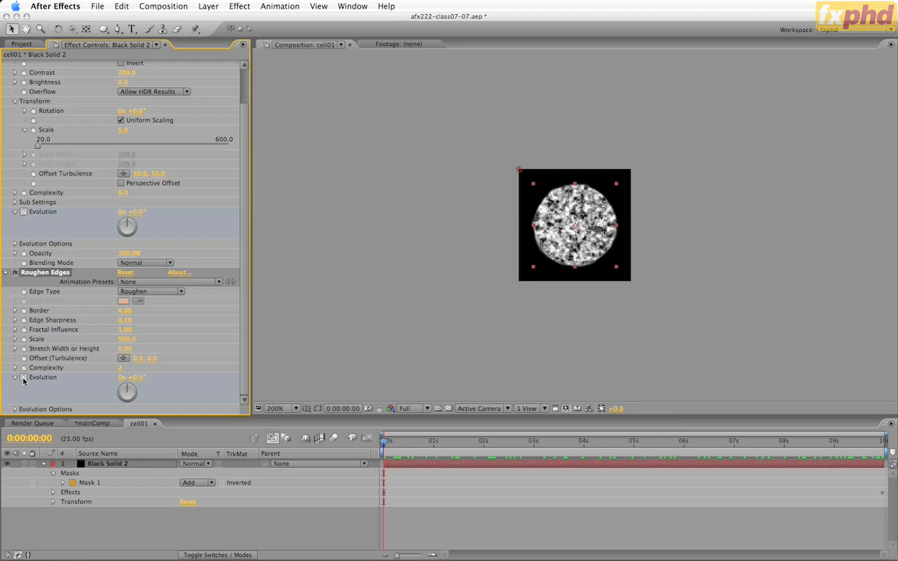
pyautogui.press('End')
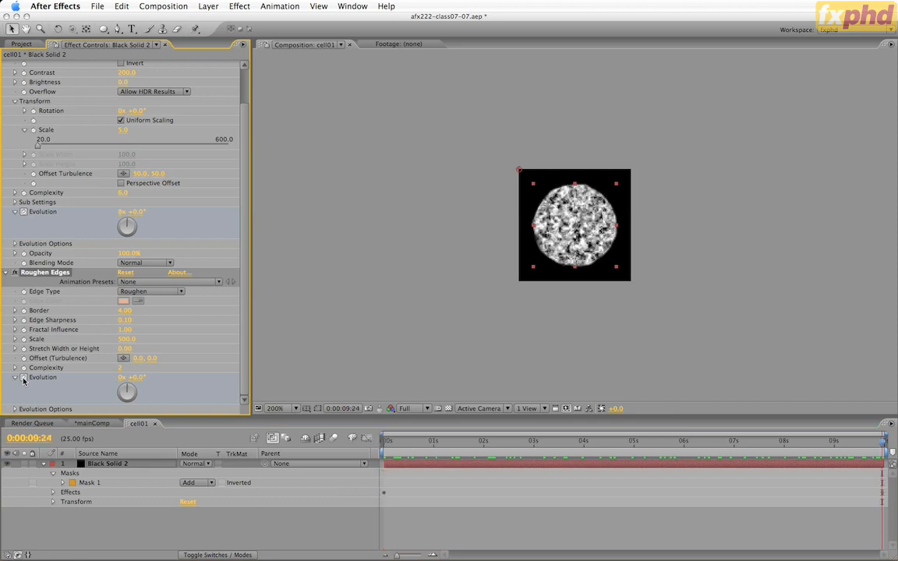
pyautogui.click(121, 378)
pyautogui.write('4')
pyautogui.press('Return')
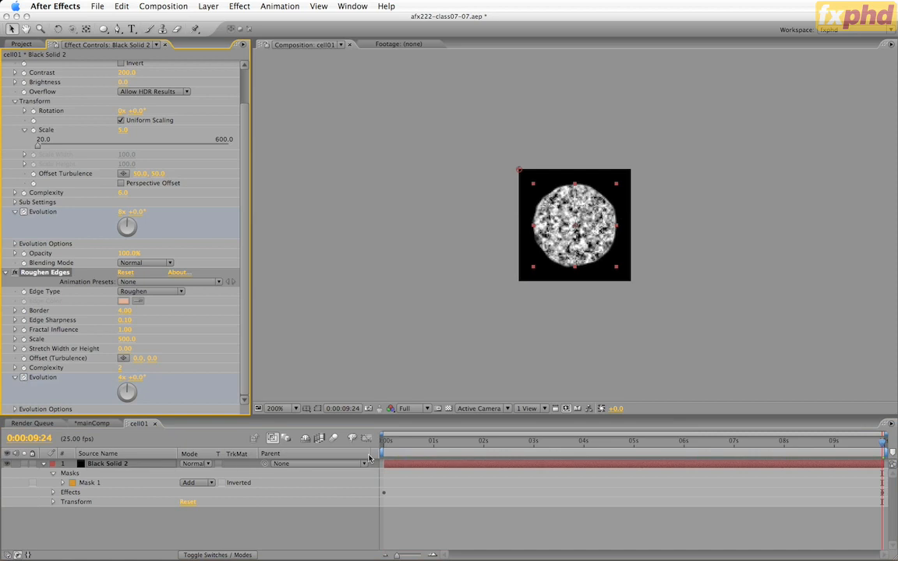
pyautogui.click(397, 445)
pyautogui.moveTo(397, 446); pyautogui.dragTo(207, 493)
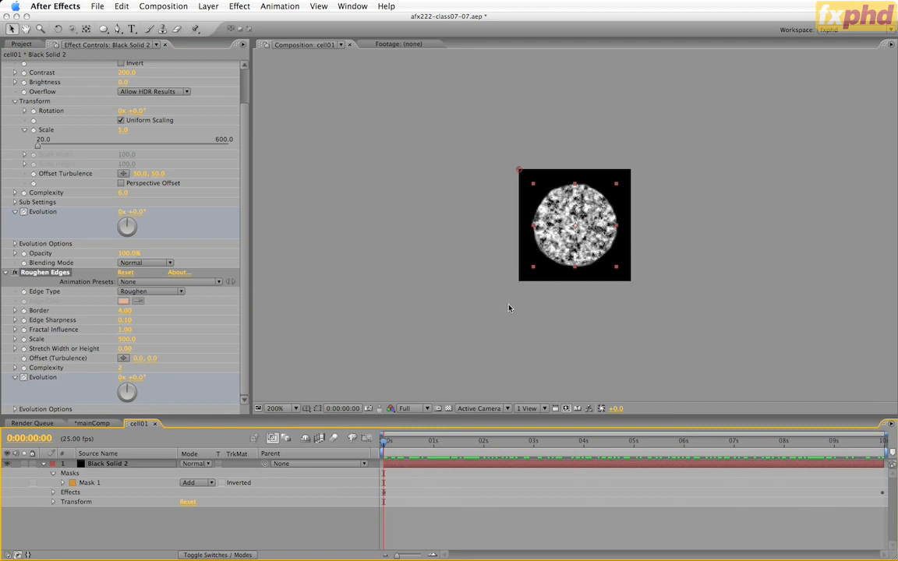
pyautogui.click(198, 530)
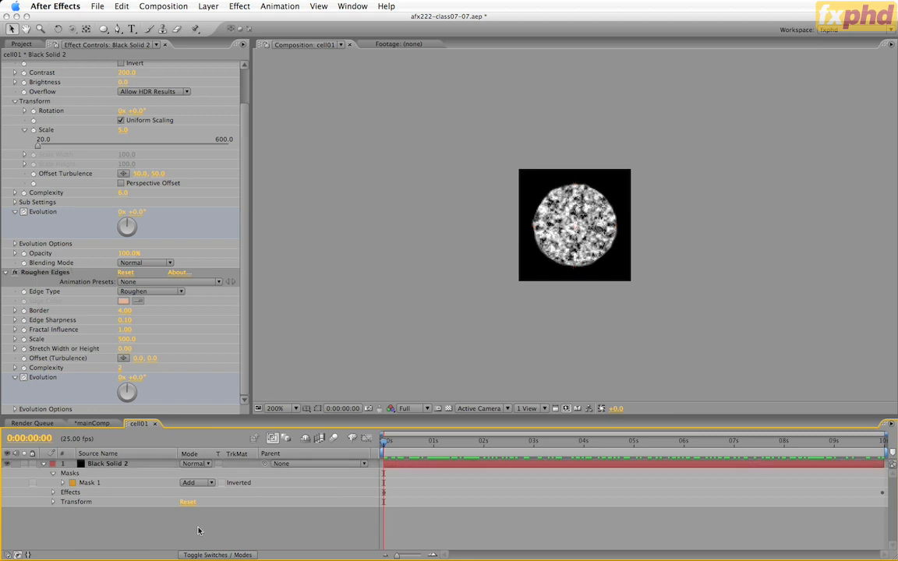
# Duplicate the circular noise solid and enlarge the lower copy's circular mask so it nearly fills the frame.
pyautogui.click(109, 465)
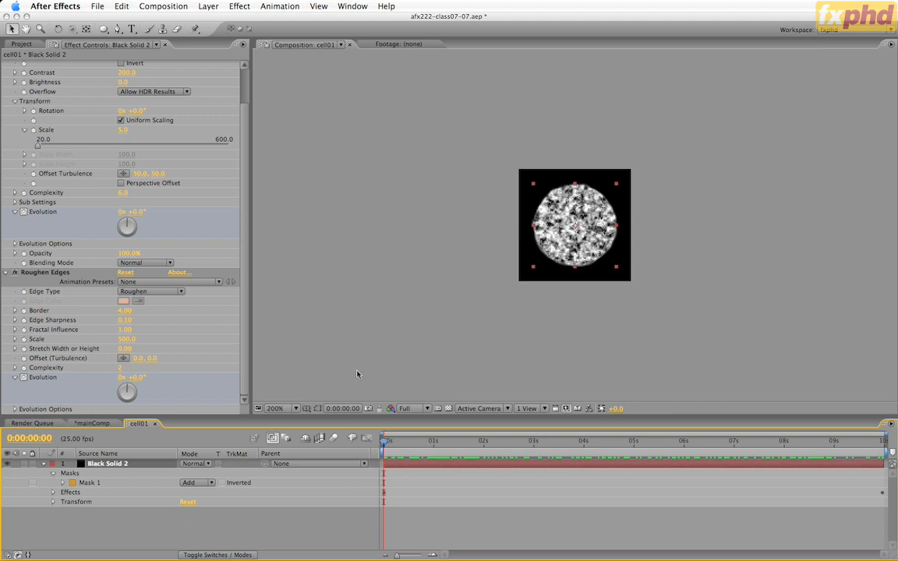
pyautogui.press('super+d')
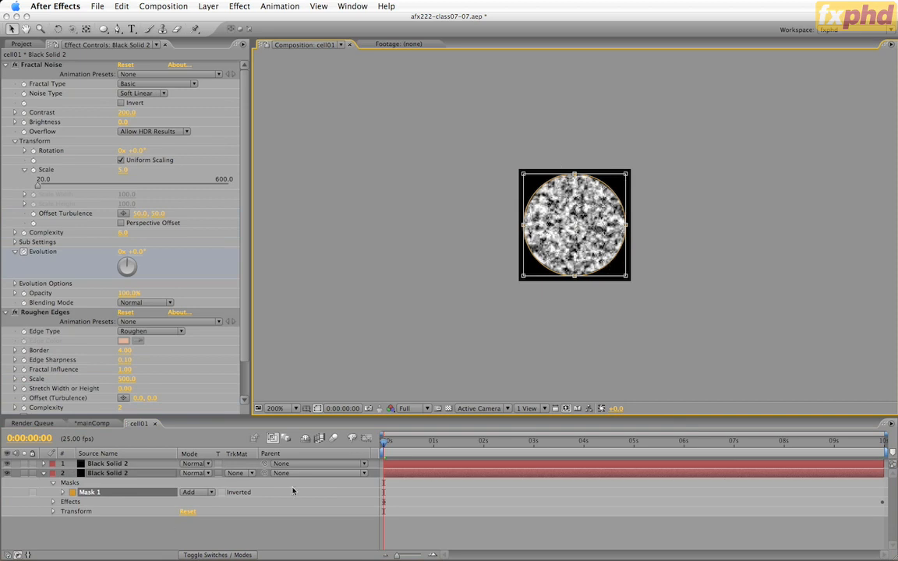
pyautogui.click(129, 530)
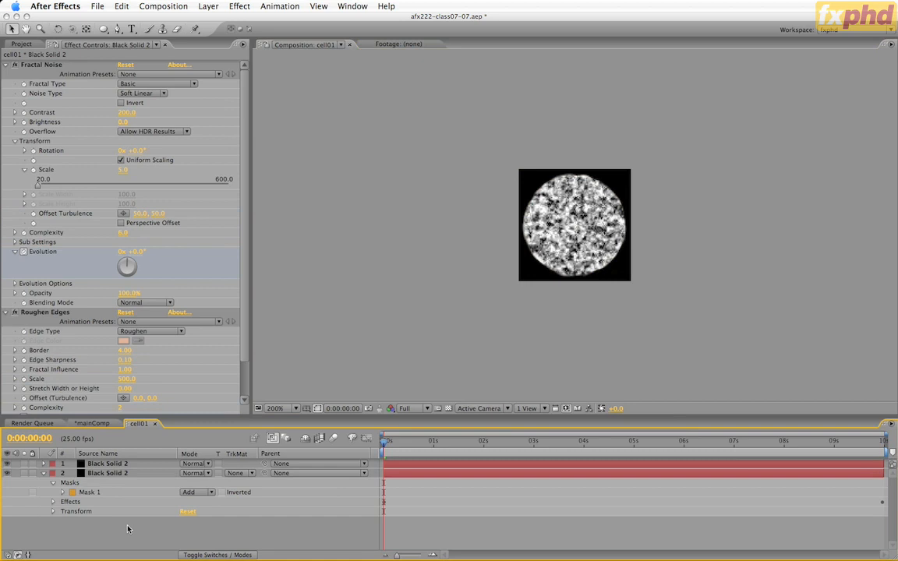
# Change the lower solid's Fractal Noise type to Turbulent Smooth and set its contrast to 120.
pyautogui.click(146, 474)
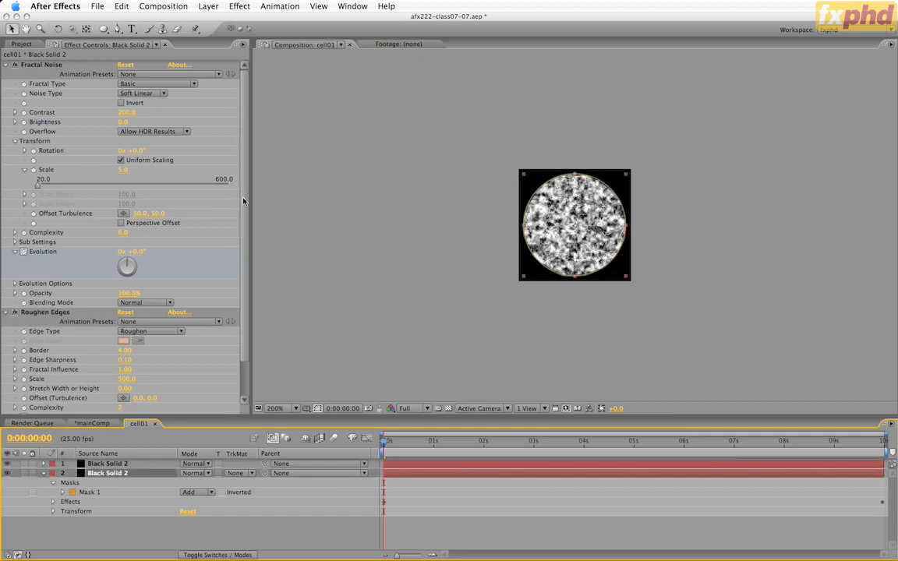
pyautogui.click(157, 84)
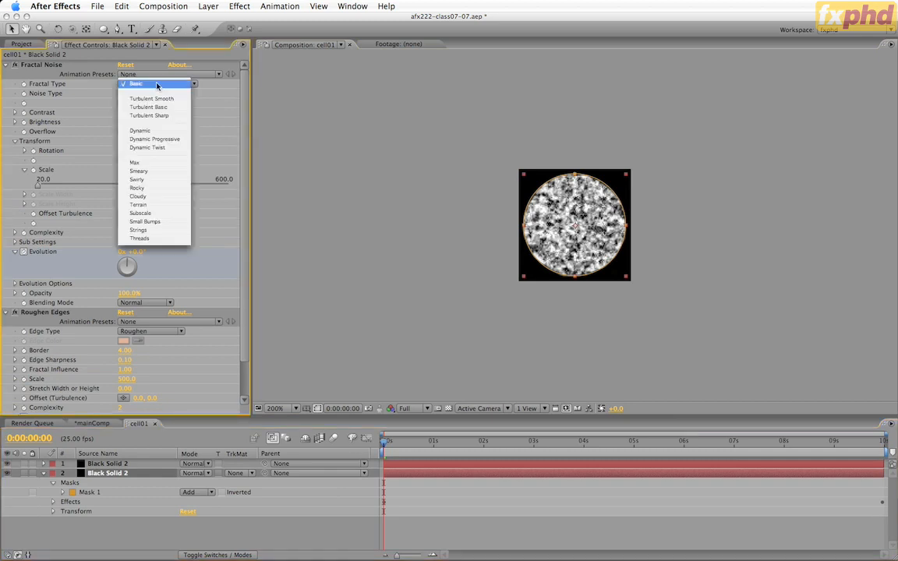
pyautogui.click(154, 98)
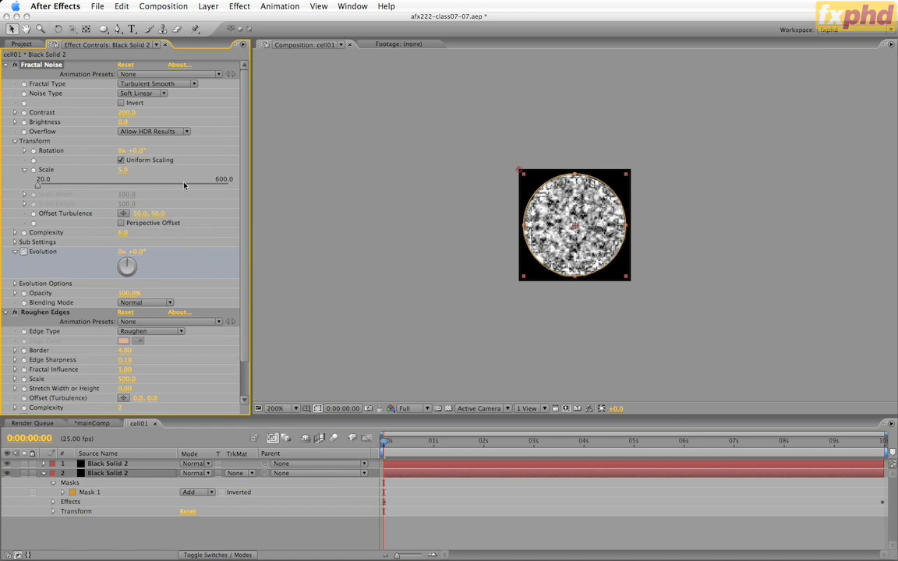
pyautogui.click(121, 112)
pyautogui.write('120')
pyautogui.press('Return')
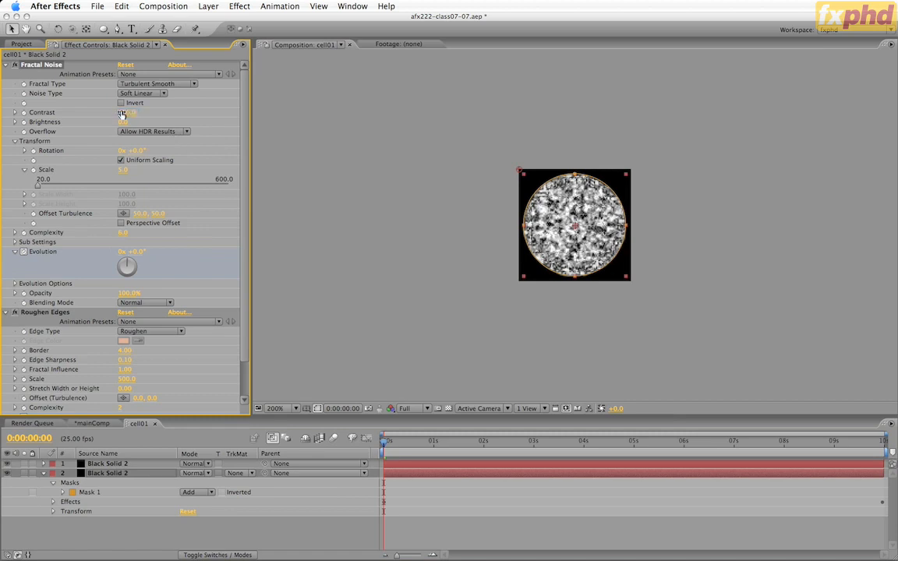
# Set the Fractal Noise on the lower Black Solid 2 layer to contrast 150, brightness 50 and scale 50.
pyautogui.press('Tab')
pyautogui.write('20')
pyautogui.press('Return')
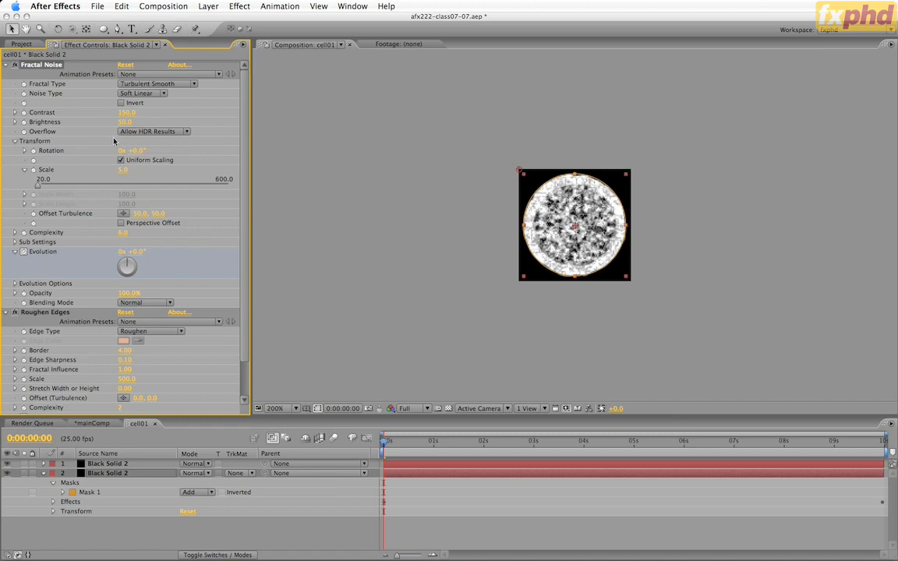
pyautogui.click(122, 170)
pyautogui.write('60')
pyautogui.press('Return')
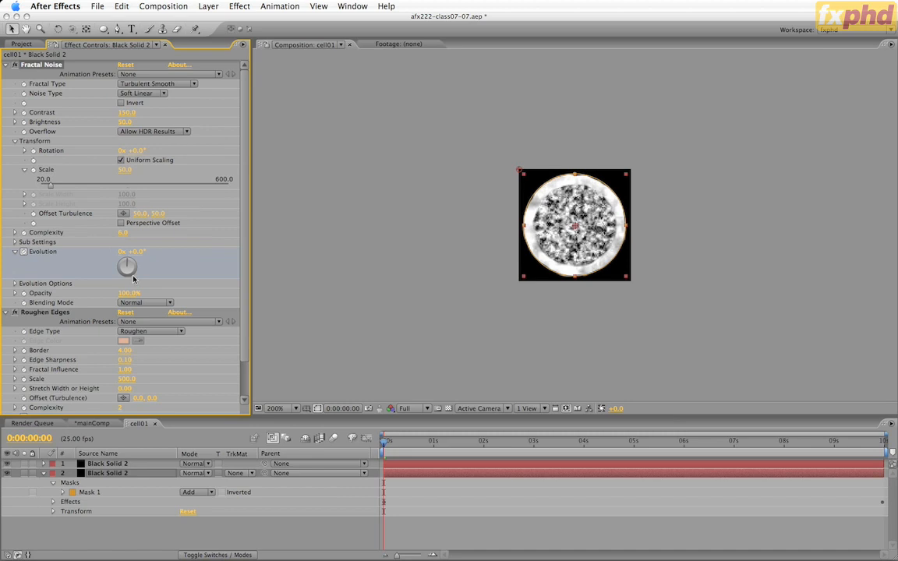
# Add a Stroke effect to the upper Black Solid 2 layer and place it above Roughen Edges.
pyautogui.click(122, 462)
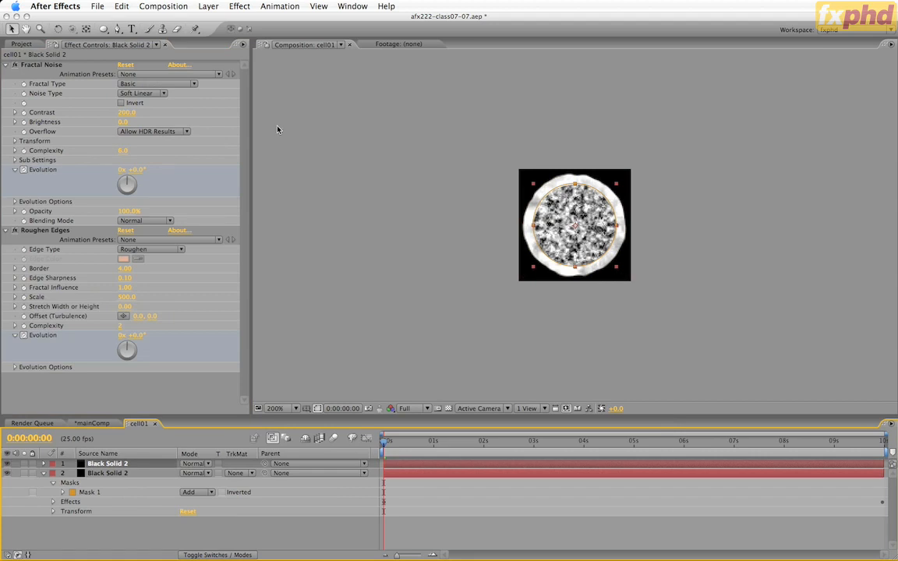
pyautogui.click(45, 230)
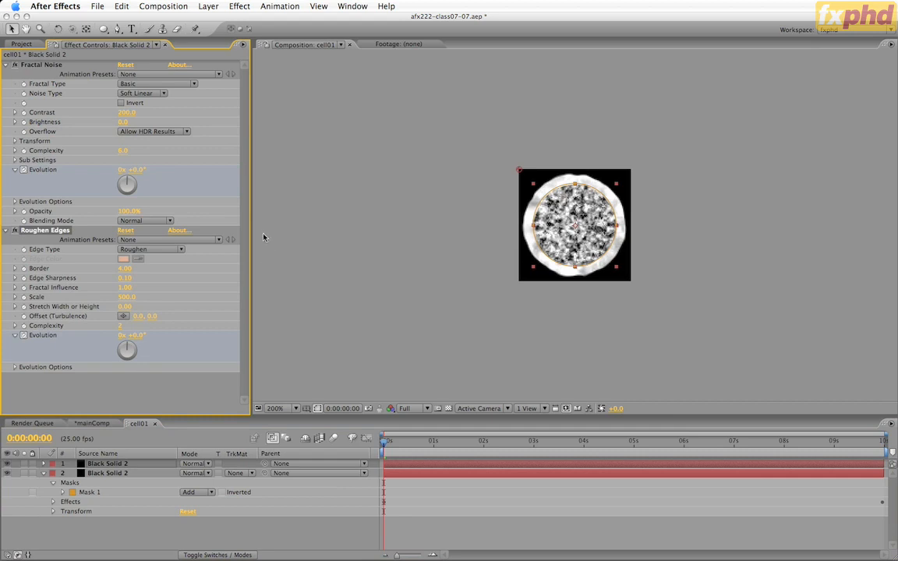
pyautogui.click(240, 6)
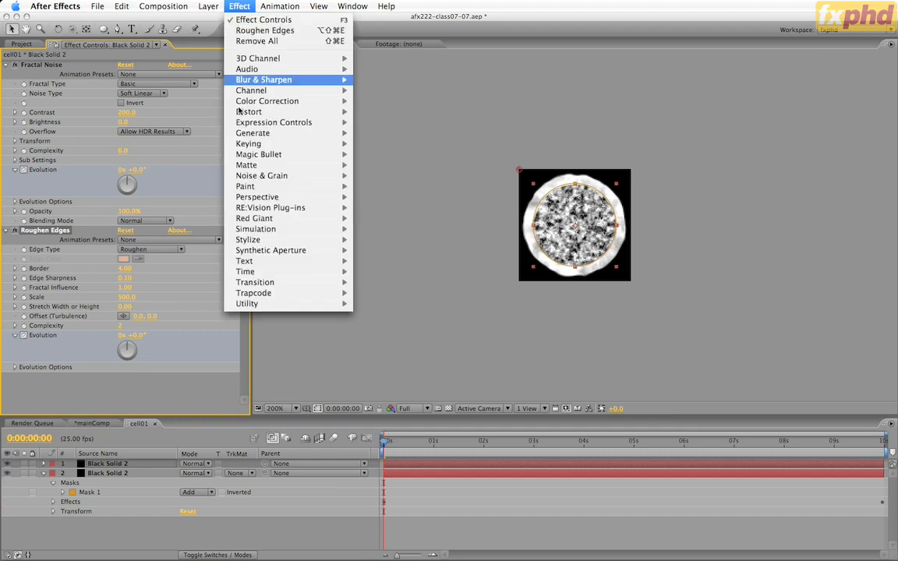
pyautogui.moveTo(257, 133)
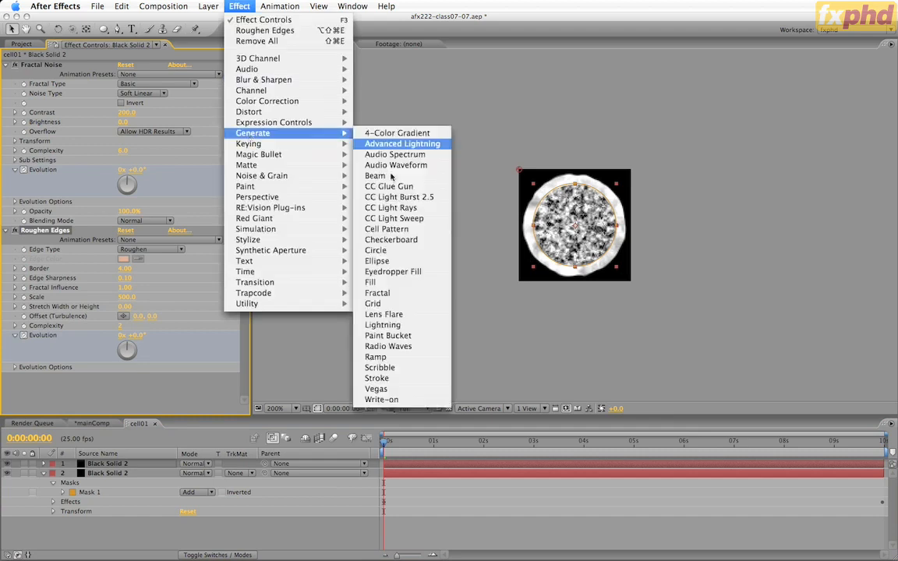
pyautogui.click(390, 378)
pyautogui.moveTo(18, 295)
pyautogui.mouseDown()
pyautogui.moveTo(76, 222)
pyautogui.moveTo(49, 140)
pyautogui.moveTo(50, 148)
pyautogui.mouseUp()
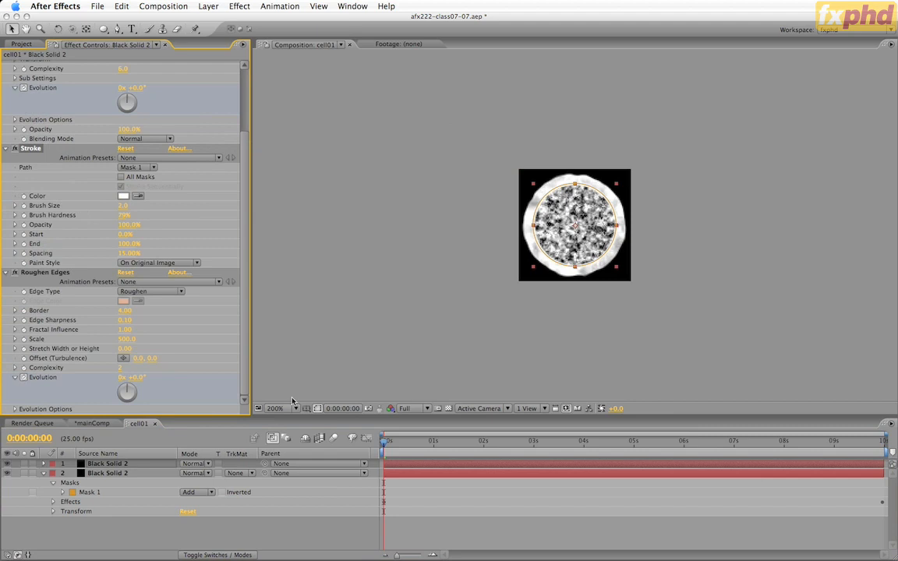
# Set the Stroke color to black (000000) and preview the cell01 animation.
pyautogui.click(290, 373)
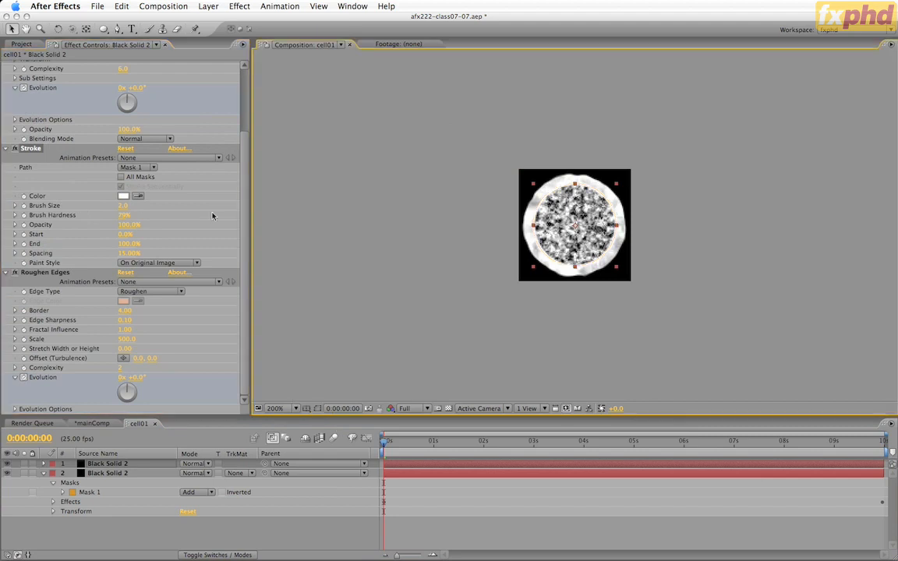
pyautogui.click(122, 195)
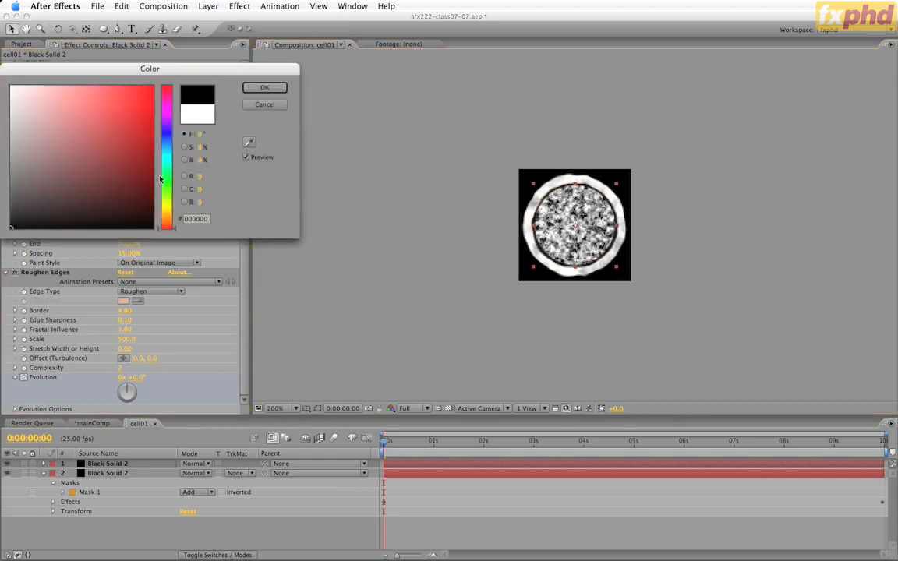
pyautogui.click(262, 88)
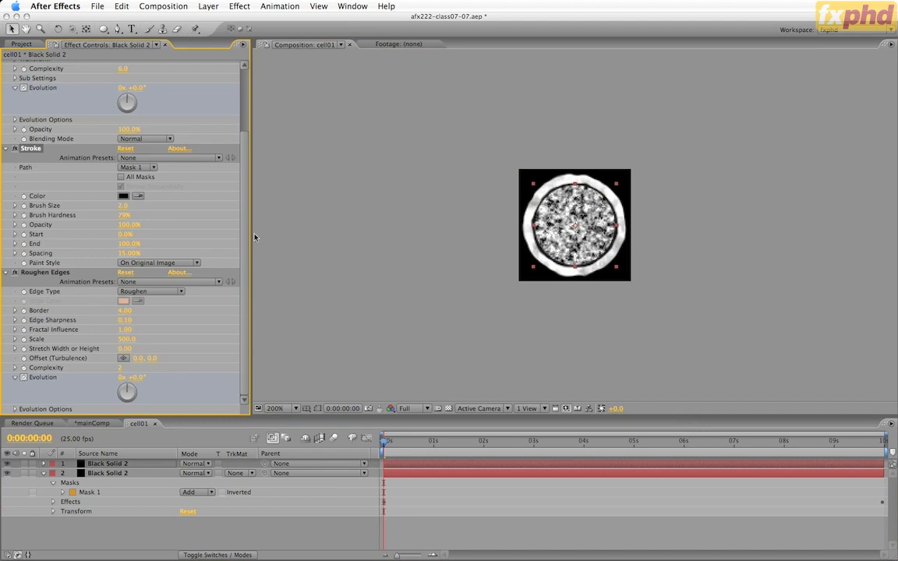
pyautogui.press('space')
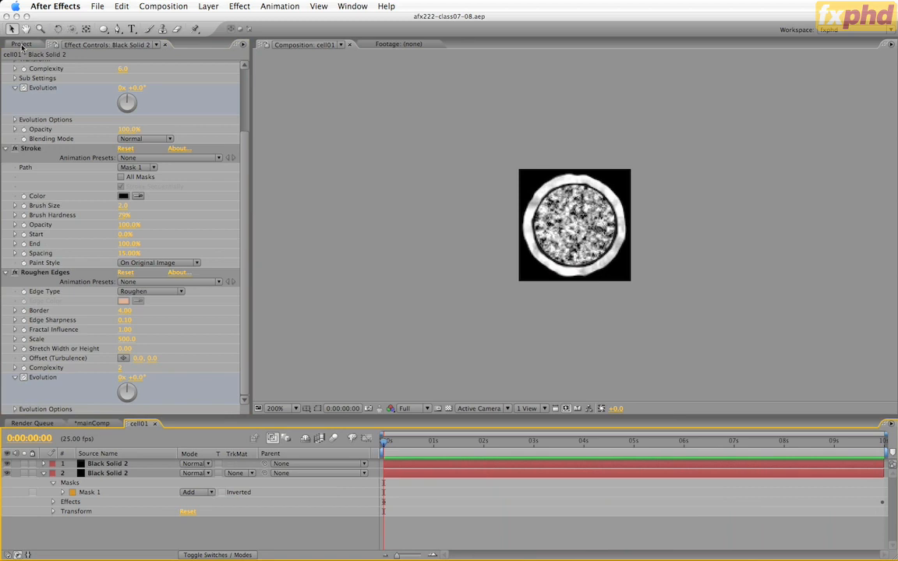
# Create a new composition from cell01 and apply the Caustics simulation effect to its nested cell01 layer.
pyautogui.click(22, 43)
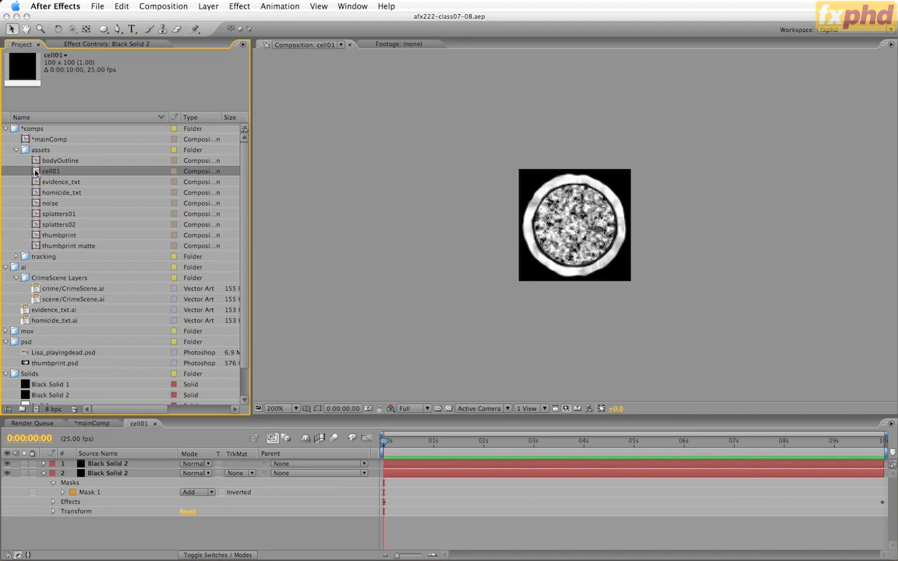
pyautogui.moveTo(35, 171); pyautogui.dragTo(32, 408)
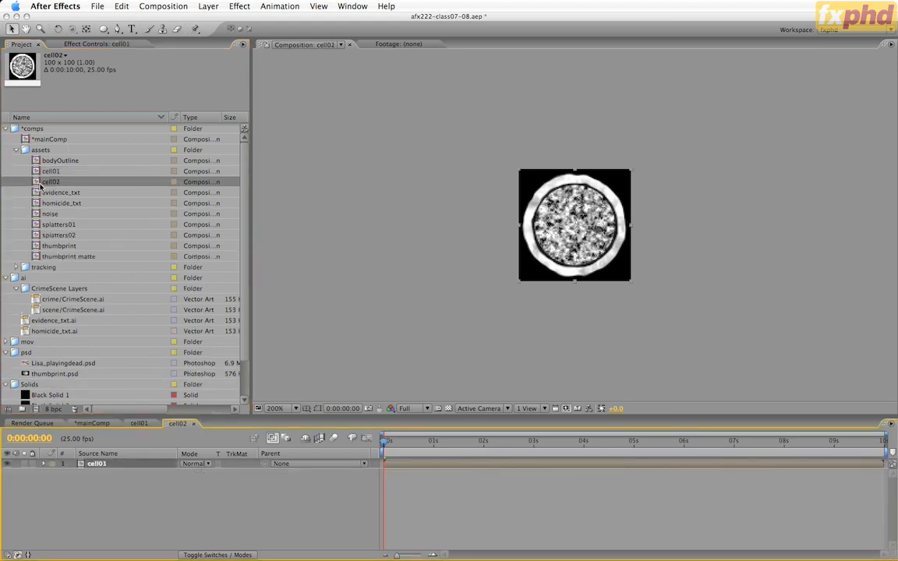
pyautogui.click(239, 6)
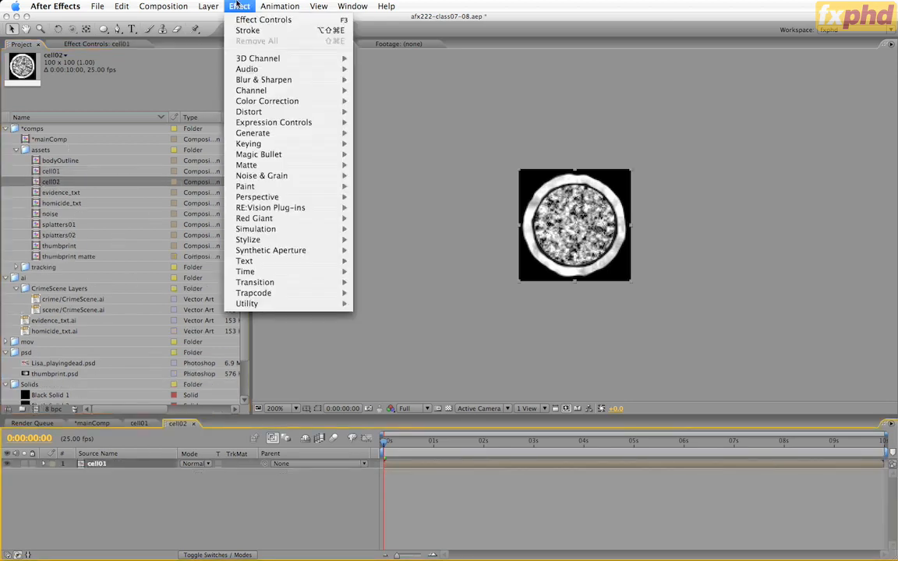
pyautogui.moveTo(335, 230)
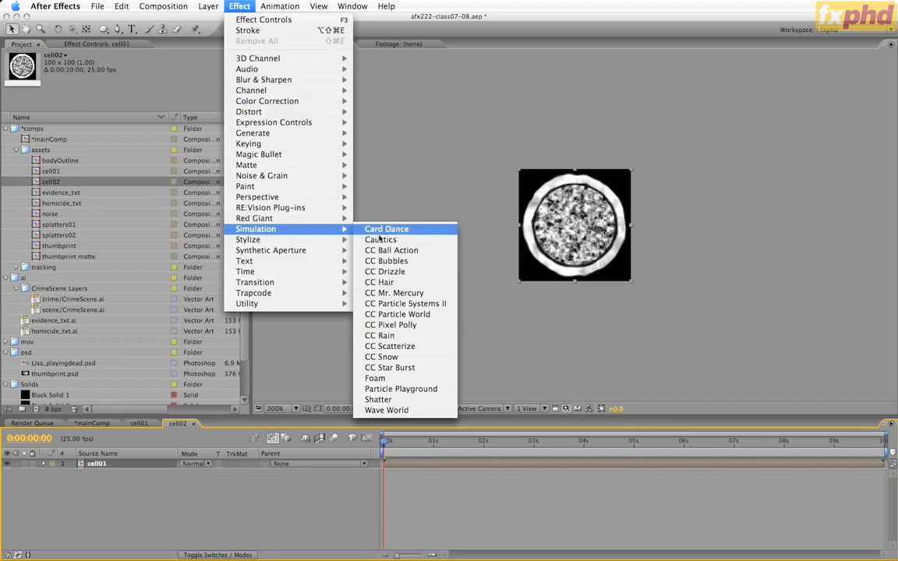
pyautogui.click(380, 239)
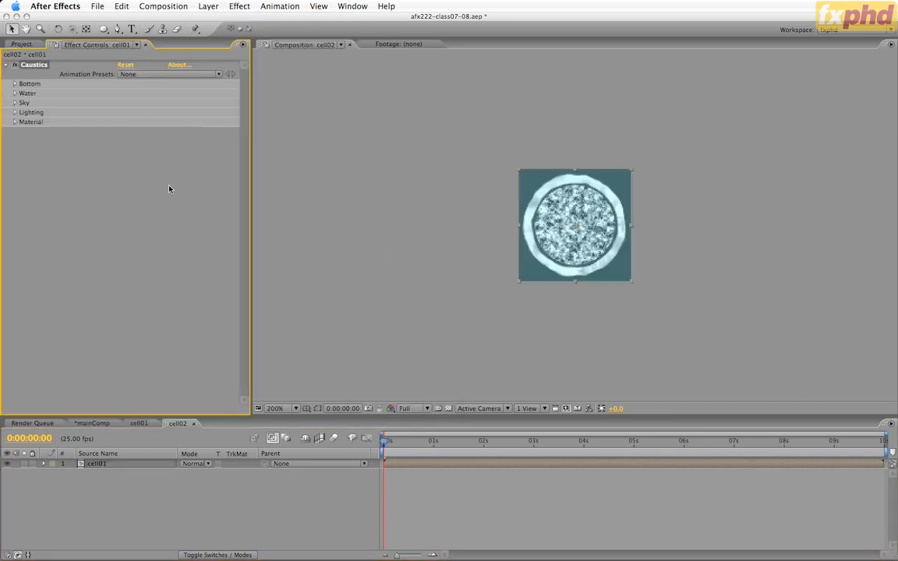
# Use the cell01 layer as the Water Surface in the Caustics effect's Water settings.
pyautogui.click(14, 85)
pyautogui.click(14, 83)
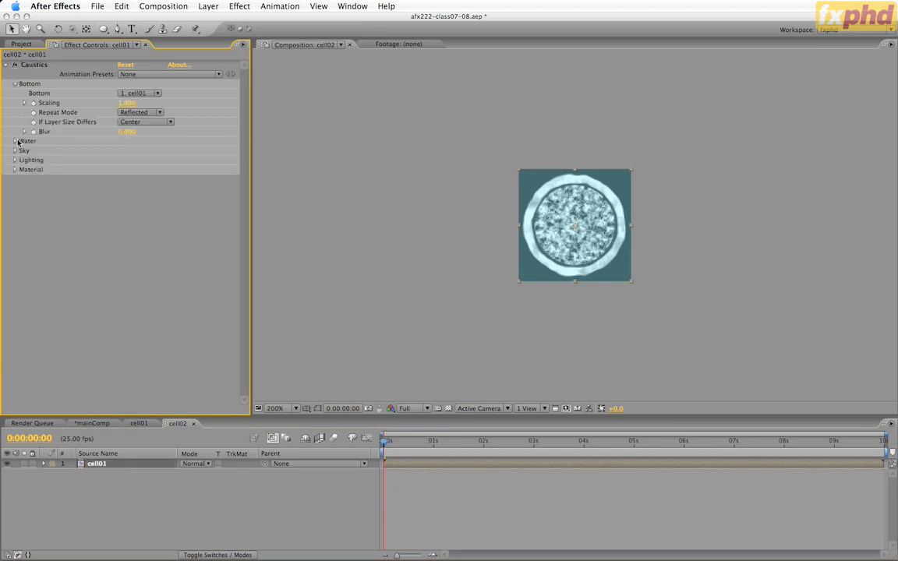
pyautogui.click(14, 141)
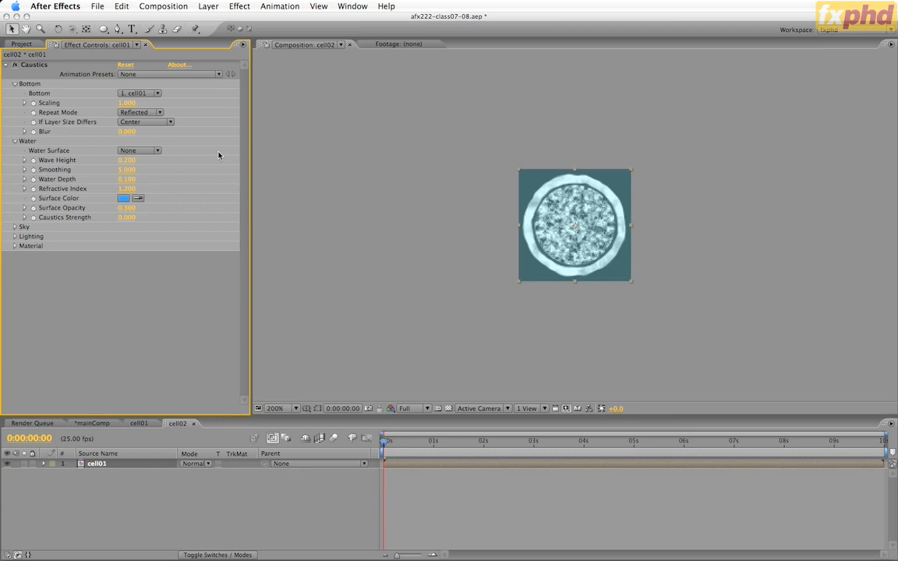
pyautogui.click(138, 150)
pyautogui.click(153, 167)
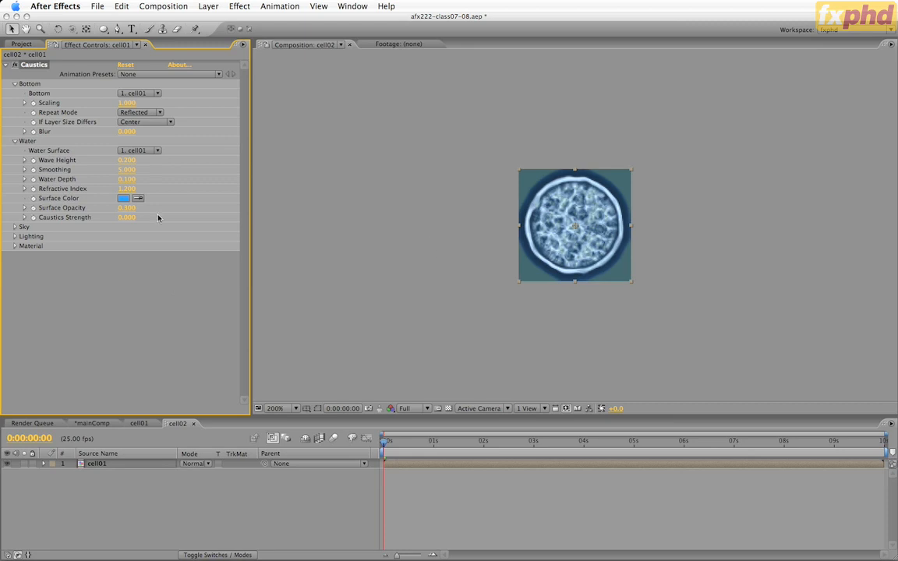
# Try different Caustics Strength values, set it to 0.8, and inspect the composition's alpha channel.
pyautogui.click(126, 218)
pyautogui.write('0')
pyautogui.press('Return')
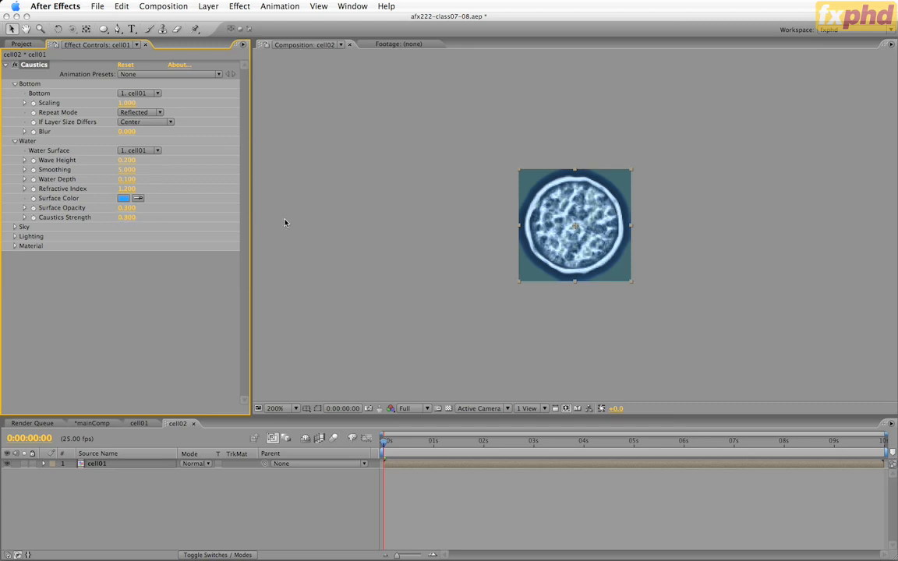
pyautogui.moveTo(125, 219)
pyautogui.mouseDown()
pyautogui.moveTo(318, 216)
pyautogui.moveTo(122, 220)
pyautogui.mouseUp()
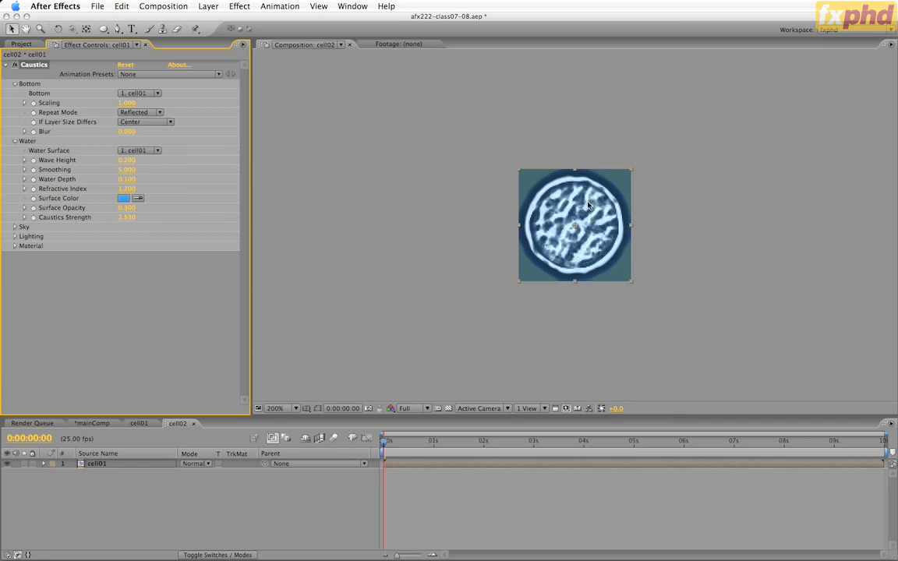
pyautogui.click(126, 218)
pyautogui.press('Return')
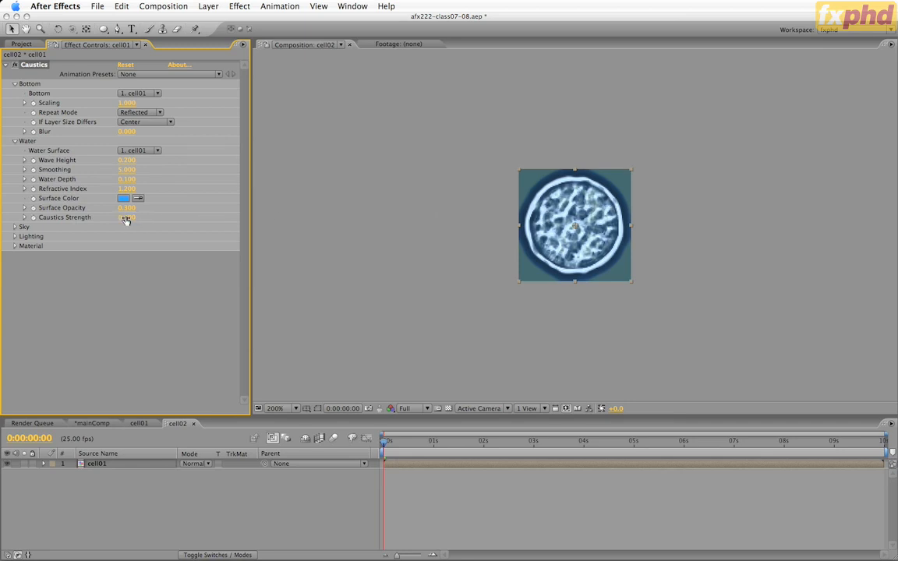
pyautogui.click(391, 409)
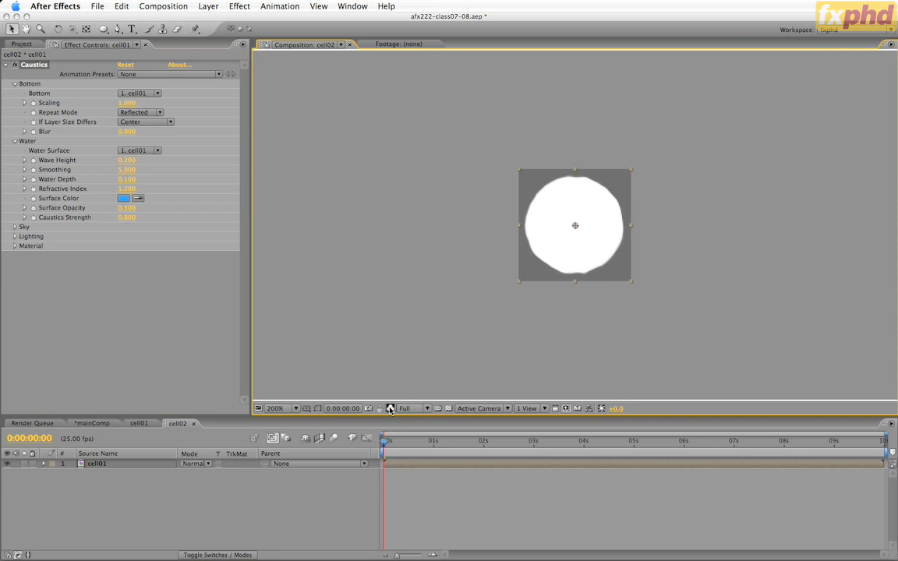
pyautogui.click(390, 409)
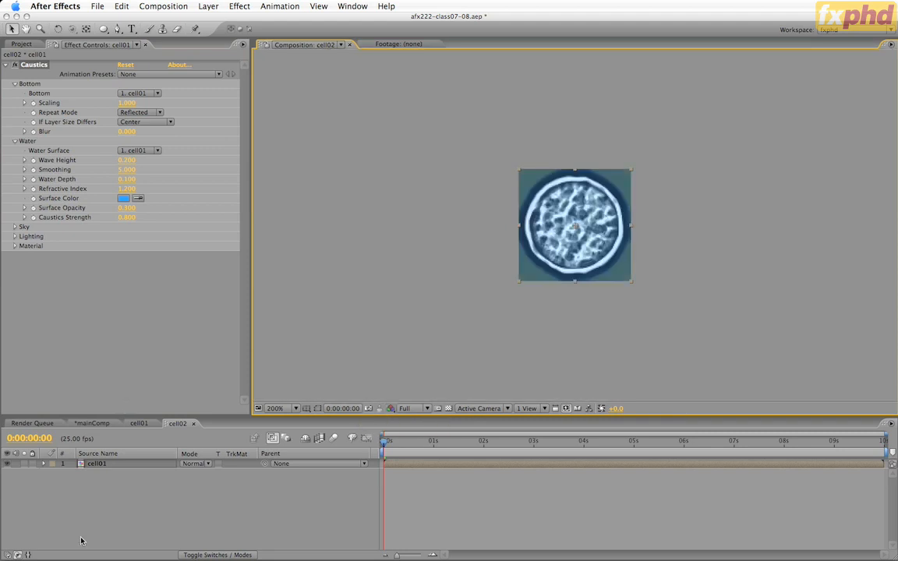
# Duplicate the cell01 layer in cell02 and remove the Caustics effect from the upper copy.
pyautogui.click(97, 465)
pyautogui.press('super+d')
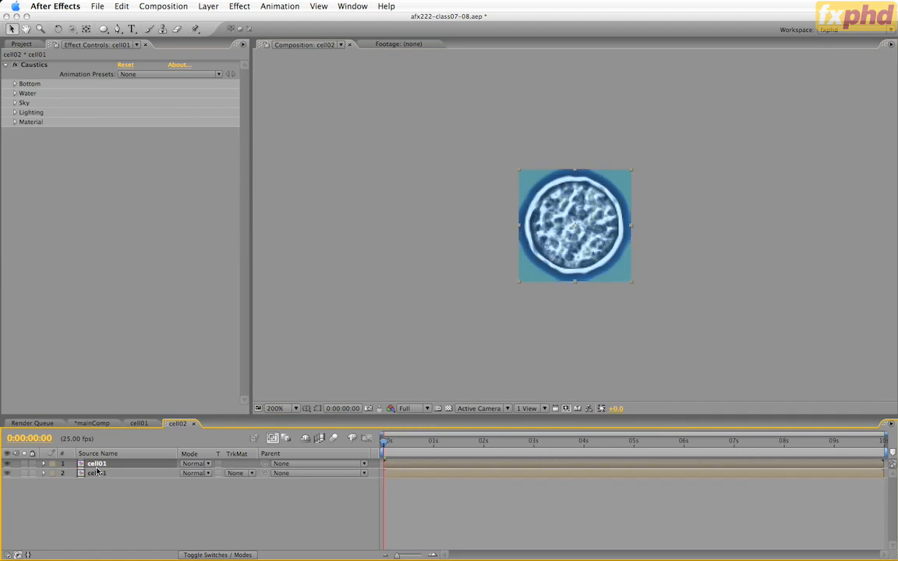
pyautogui.press('e')
pyautogui.press('Delete')
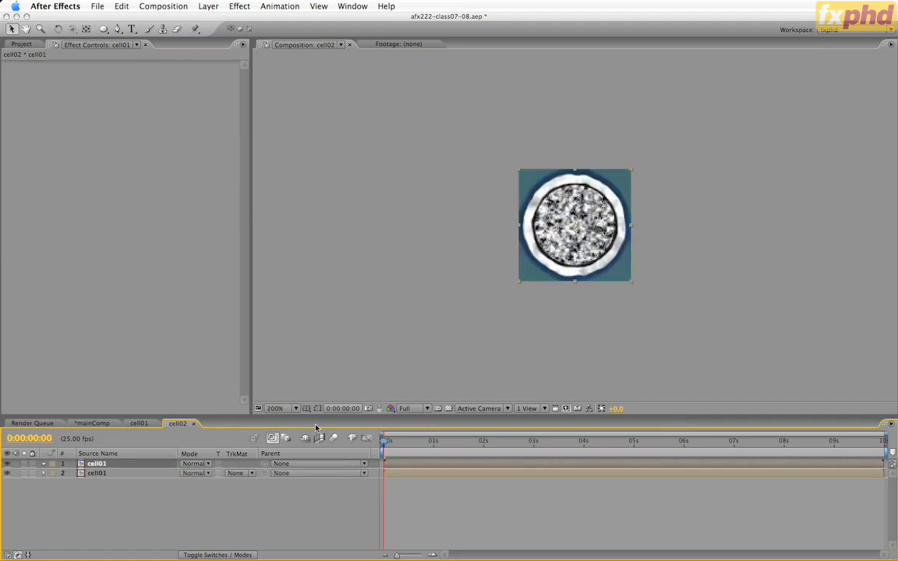
# Set the lower cell01 layer's track matte to Alpha, then check the alpha channel and preview cell02.
pyautogui.click(235, 473)
pyautogui.click(257, 487)
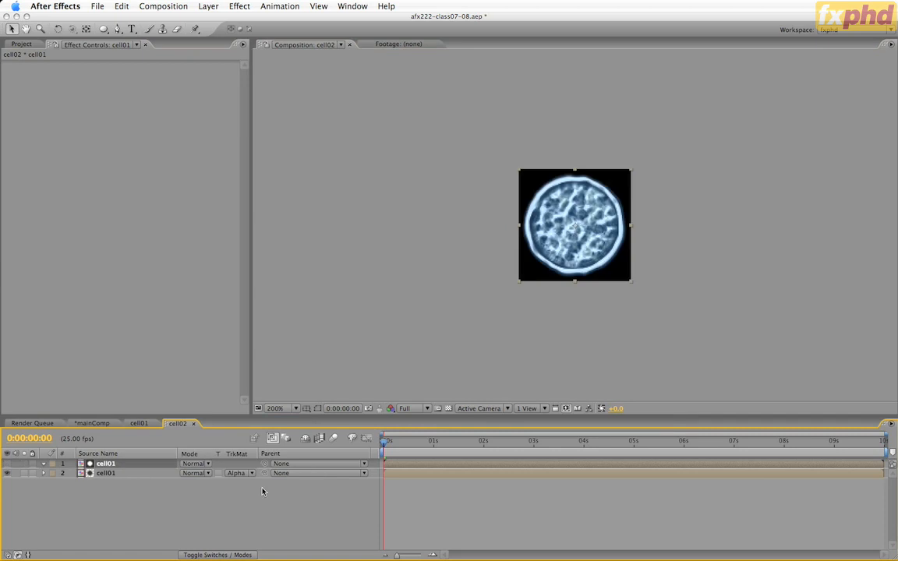
pyautogui.click(390, 409)
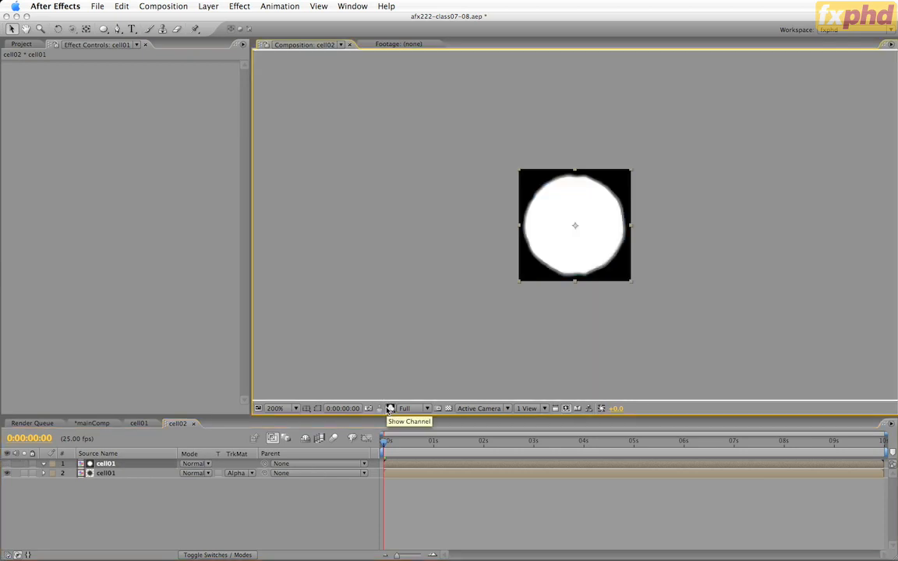
pyautogui.click(389, 409)
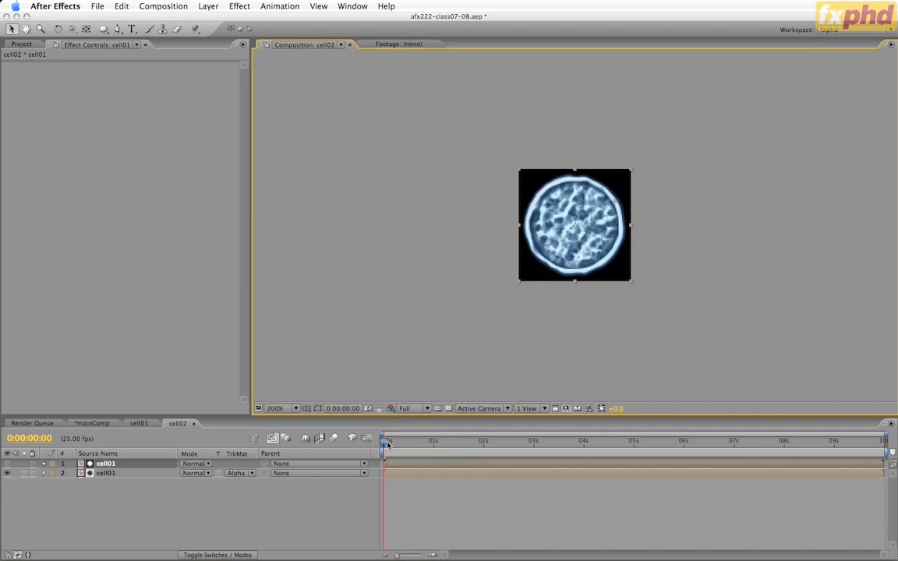
pyautogui.press('KP_0')
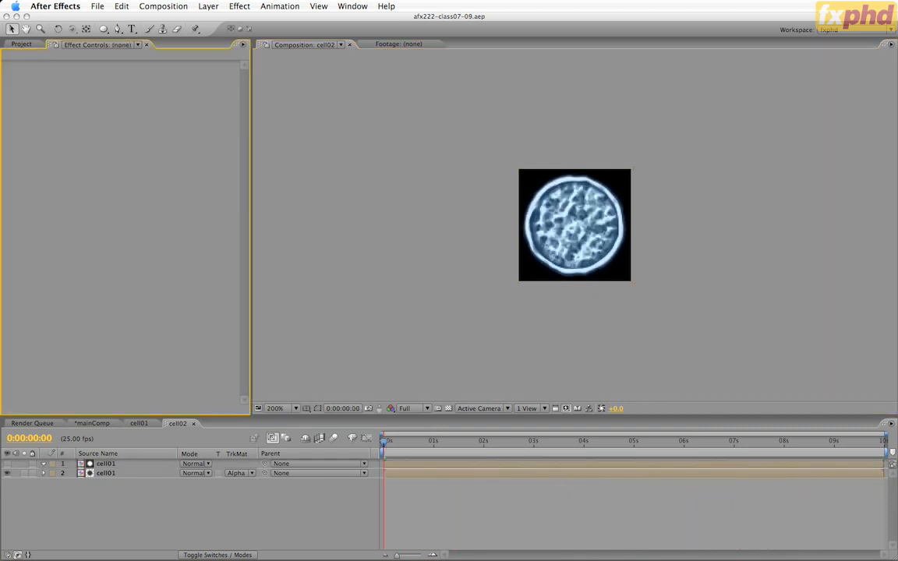
# Close the cell02 and cell01 compositions and move the *mainComp time to 0:00:01:17.
pyautogui.click(194, 423)
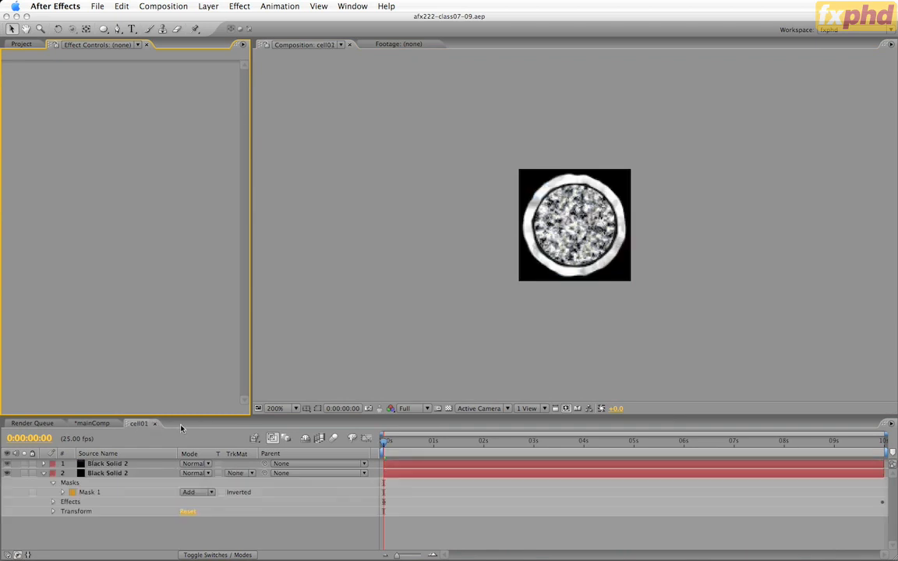
pyautogui.click(155, 424)
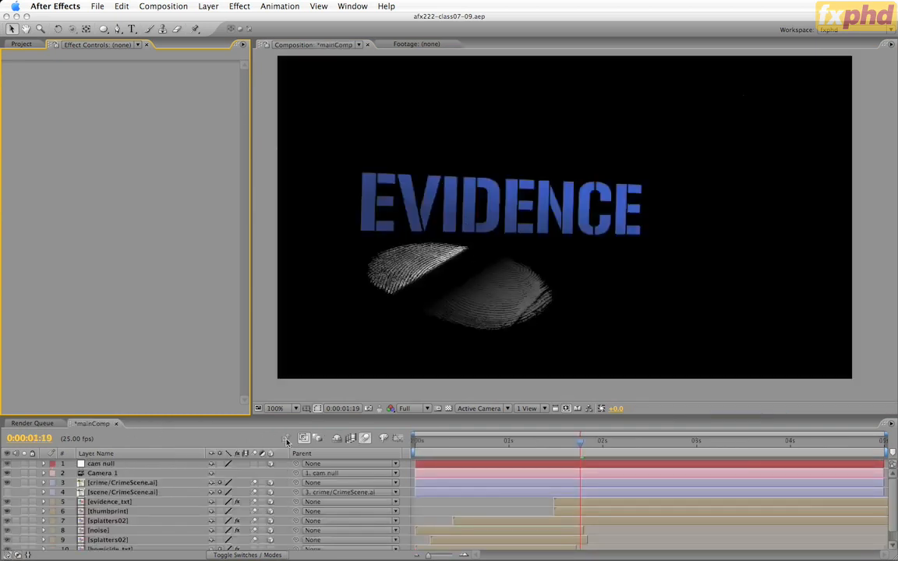
pyautogui.press('pageup')
pyautogui.press('pageup')
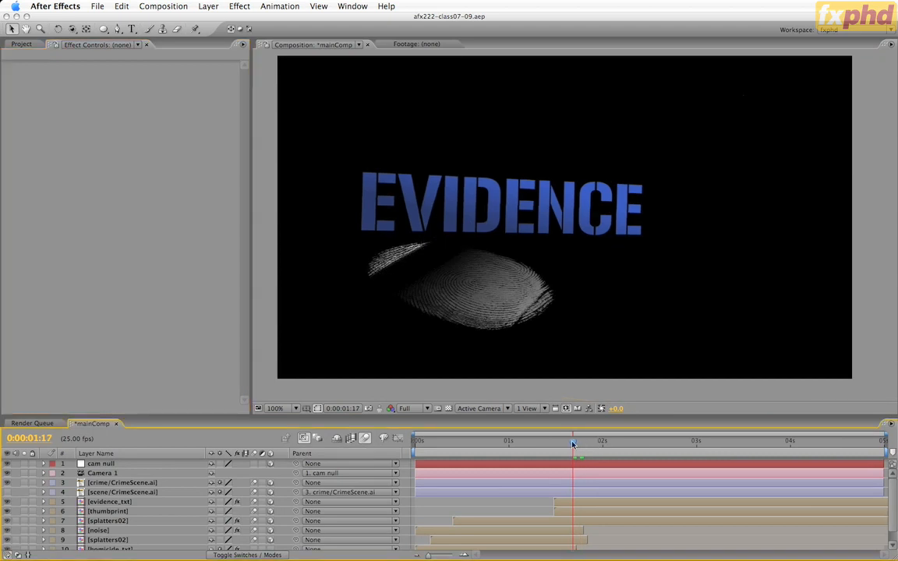
pyautogui.moveTo(574, 443); pyautogui.dragTo(572, 444)
# Add Black Solid 1 to *mainComp directly beneath the thumbprint layer and solo it.
pyautogui.click(22, 43)
pyautogui.scroll(-3, 107, 367)
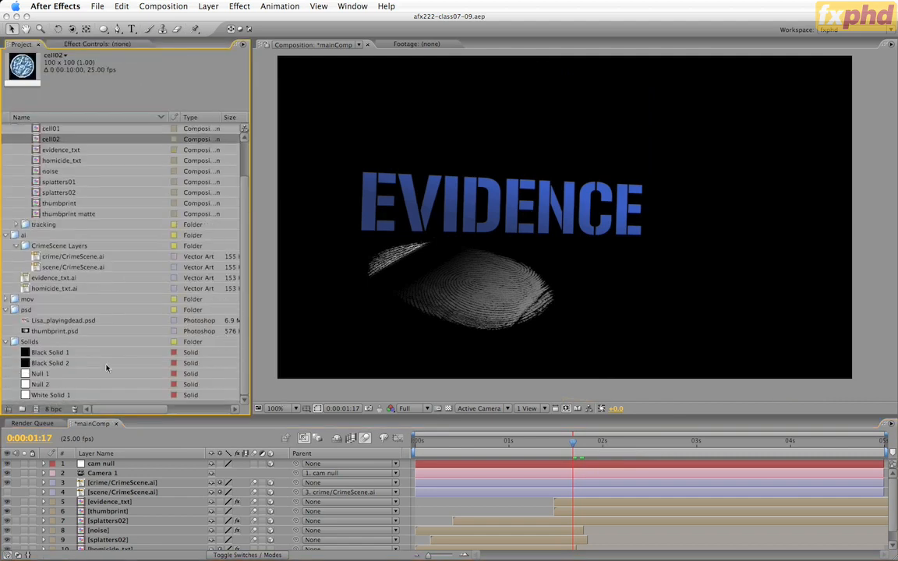
pyautogui.click(65, 355)
pyautogui.click(66, 362)
pyautogui.click(63, 354)
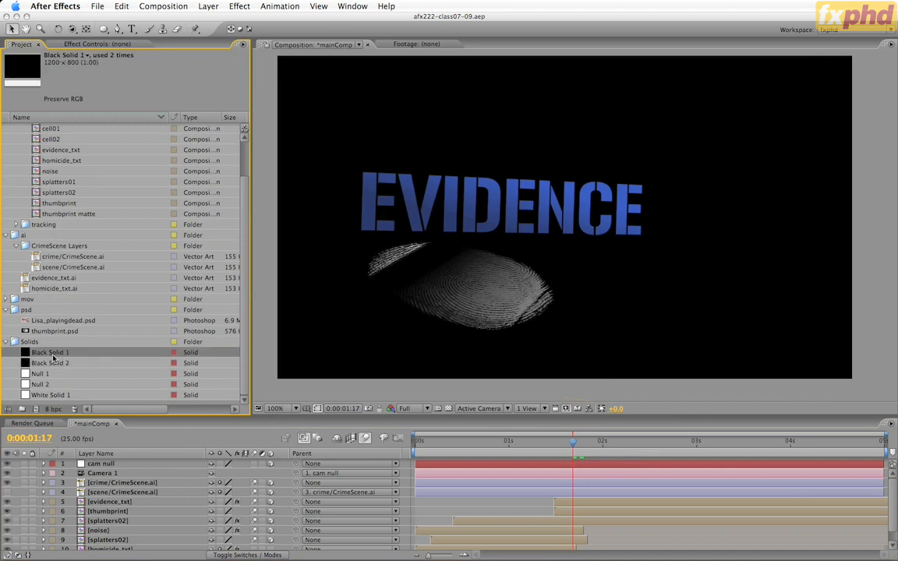
pyautogui.moveTo(51, 355); pyautogui.dragTo(111, 520)
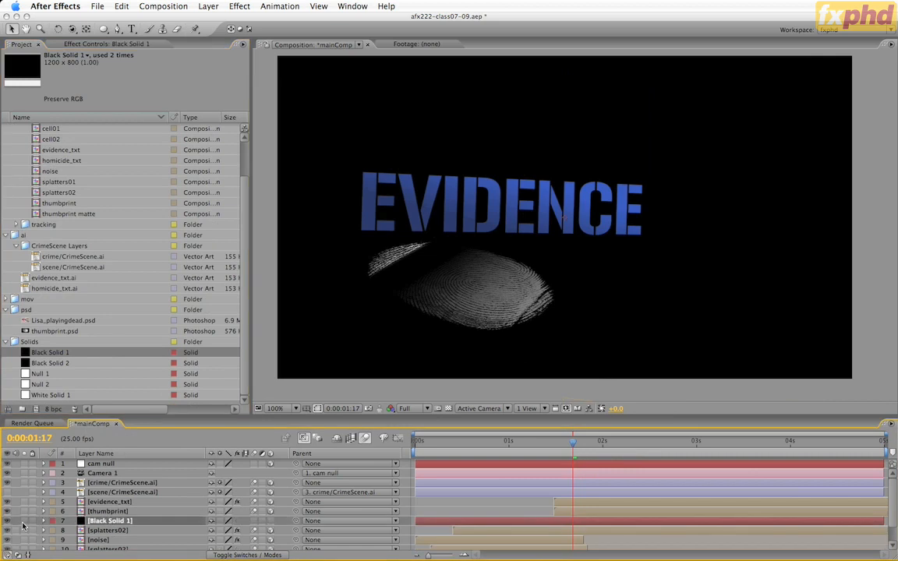
pyautogui.click(23, 521)
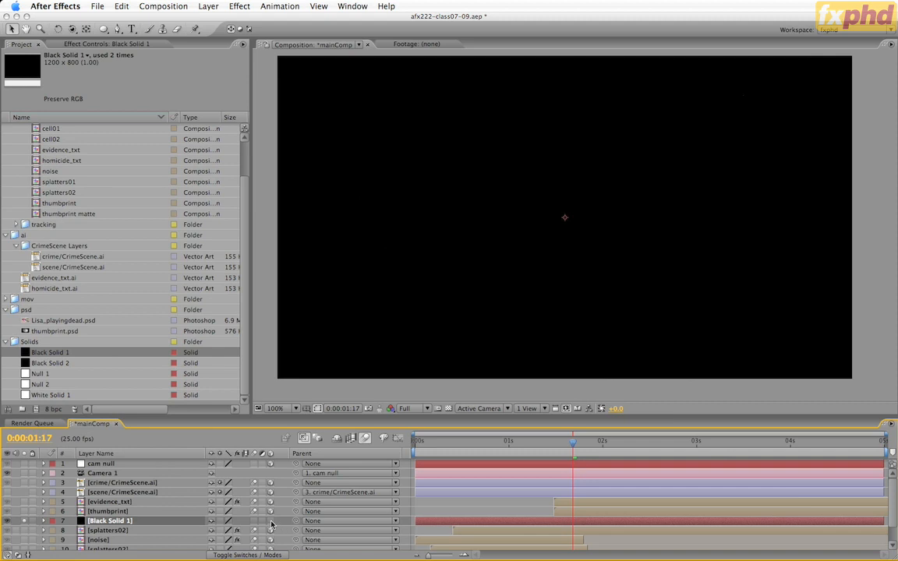
# Apply the Foam simulation effect to the Black Solid 1 layer.
pyautogui.click(239, 7)
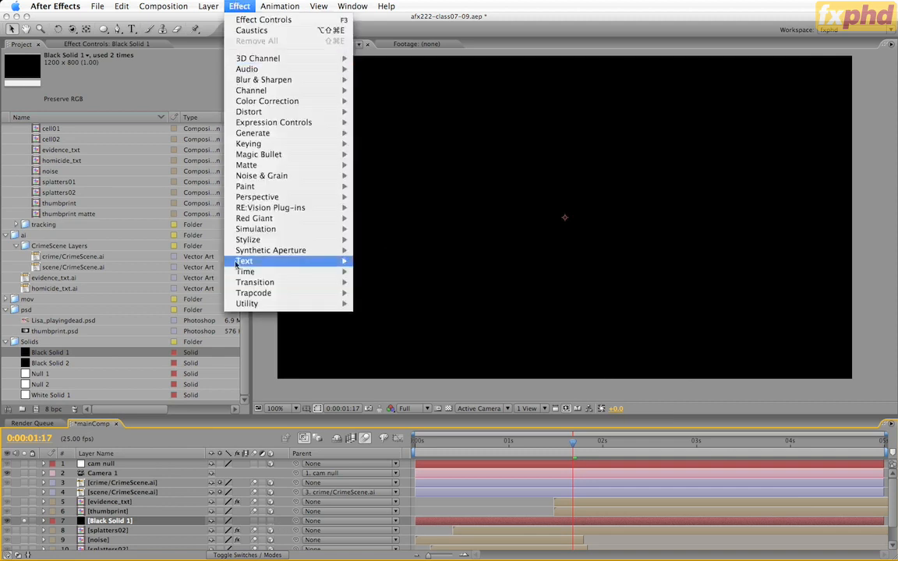
pyautogui.moveTo(249, 232)
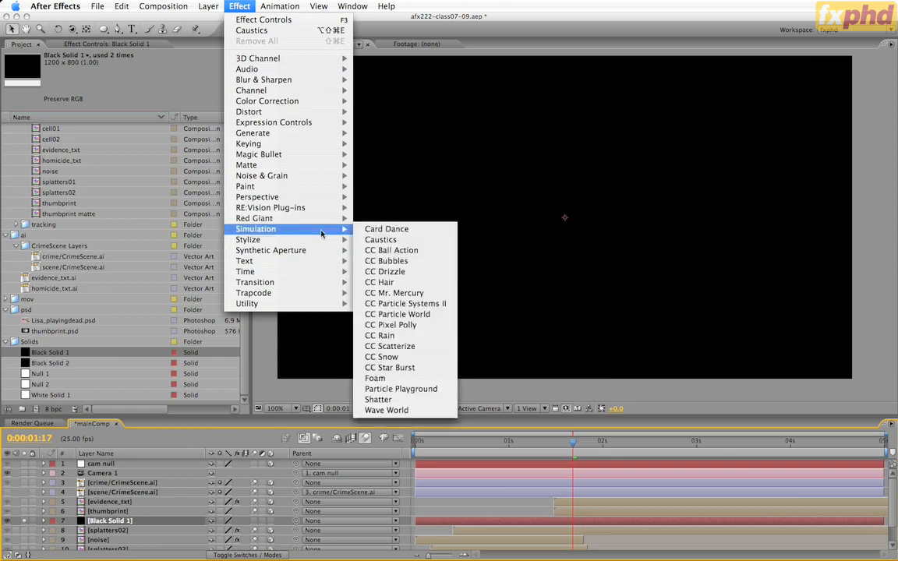
pyautogui.click(400, 380)
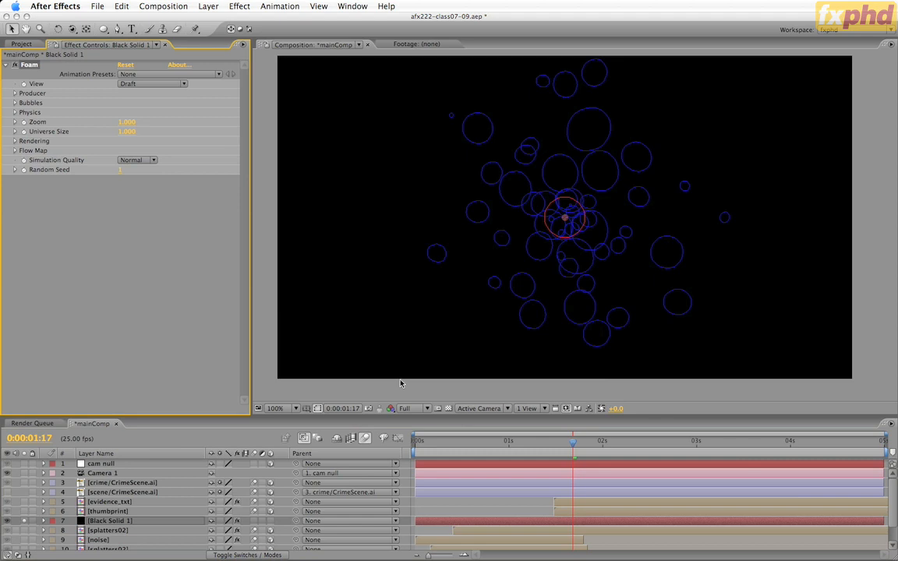
# Start the Black Solid 1 layer and the work area at 0:00:01:17, then preview the foam bubbles.
pyautogui.press('[')
pyautogui.press('b')
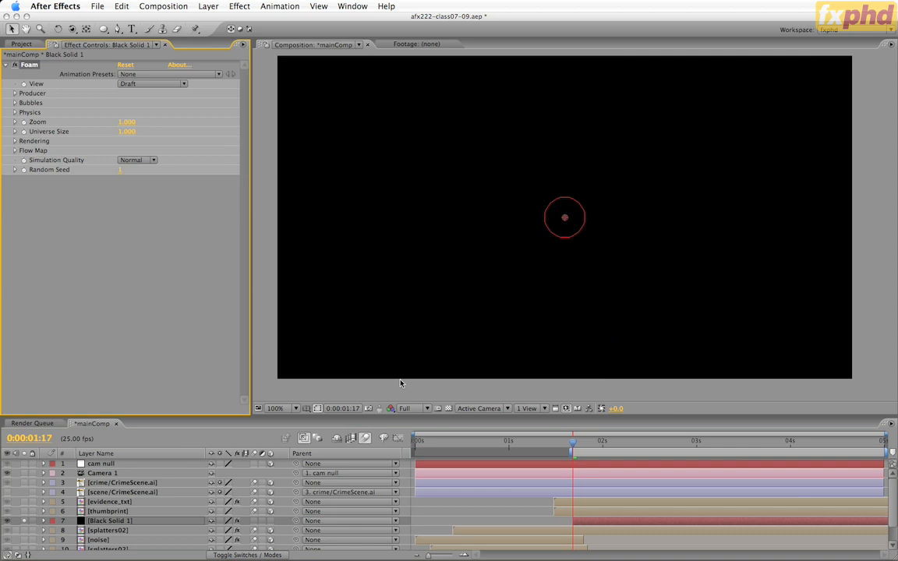
pyautogui.press('KP_0')
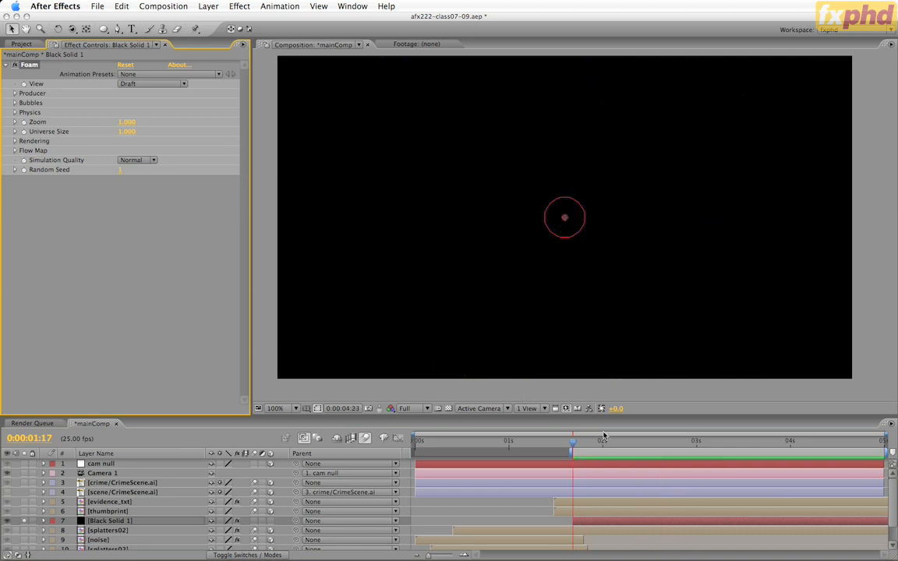
pyautogui.moveTo(573, 442)
pyautogui.mouseDown()
pyautogui.moveTo(722, 446)
pyautogui.moveTo(575, 453)
pyautogui.moveTo(760, 448)
pyautogui.moveTo(576, 453)
pyautogui.mouseUp()
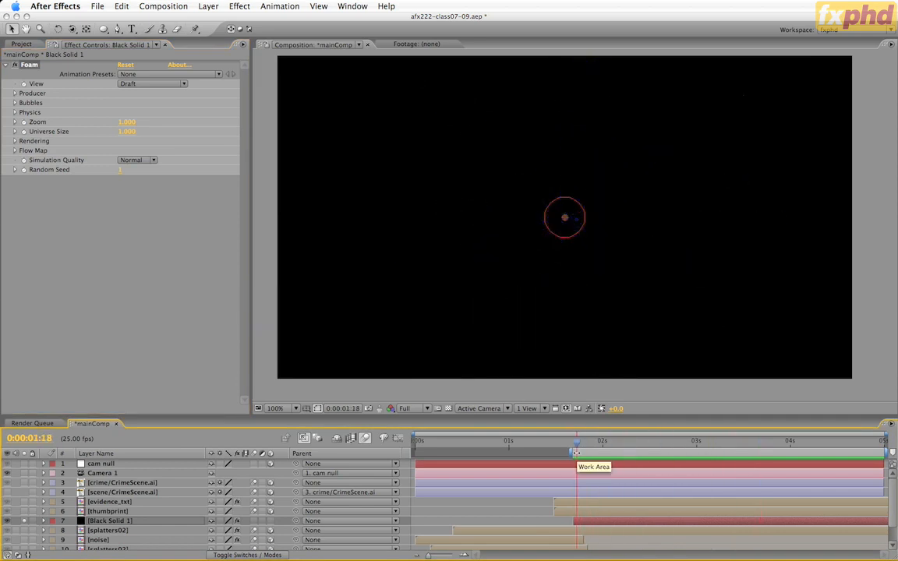
# Rename the Black Solid 1 layer as Foam cells01.
pyautogui.click(96, 520)
pyautogui.press('Return')
pyautogui.write('Foam cells')
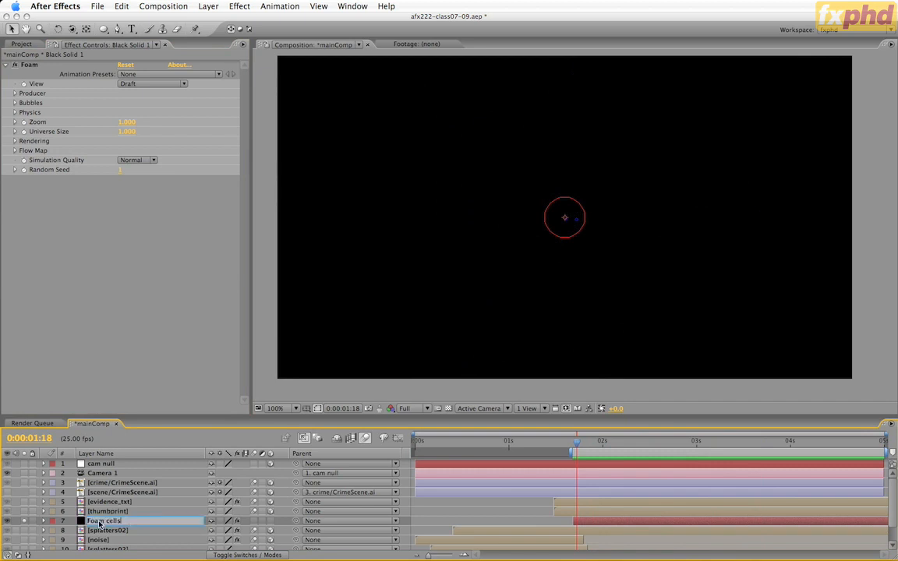
pyautogui.write('01')
pyautogui.press('Return')
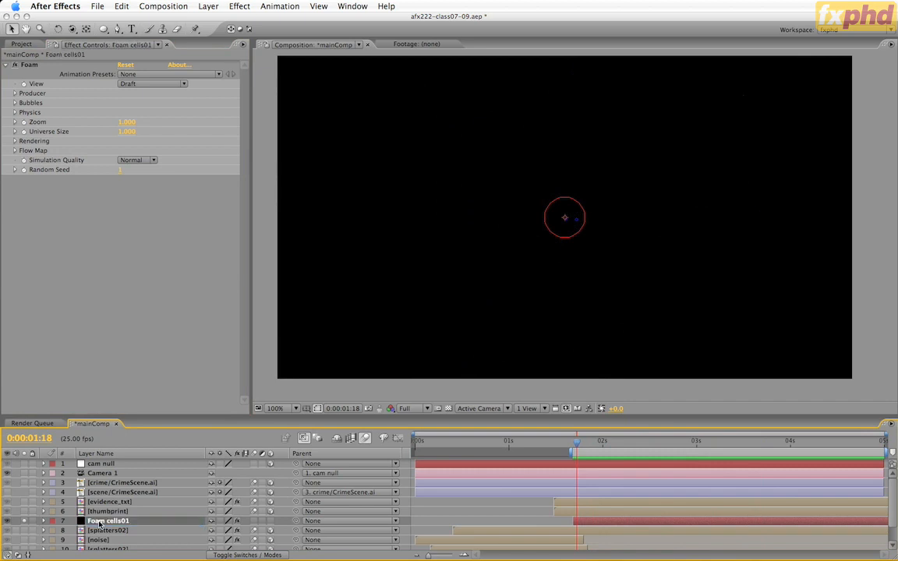
# Set the Foam effect's View to Rendered and check the bubbles at 0:00:02:12.
pyautogui.press('e')
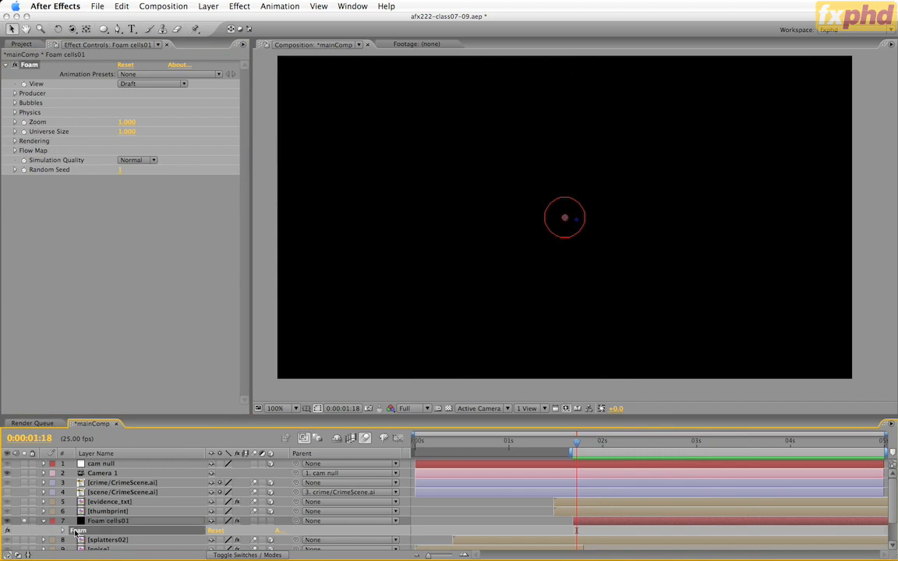
pyautogui.click(123, 83)
pyautogui.click(137, 100)
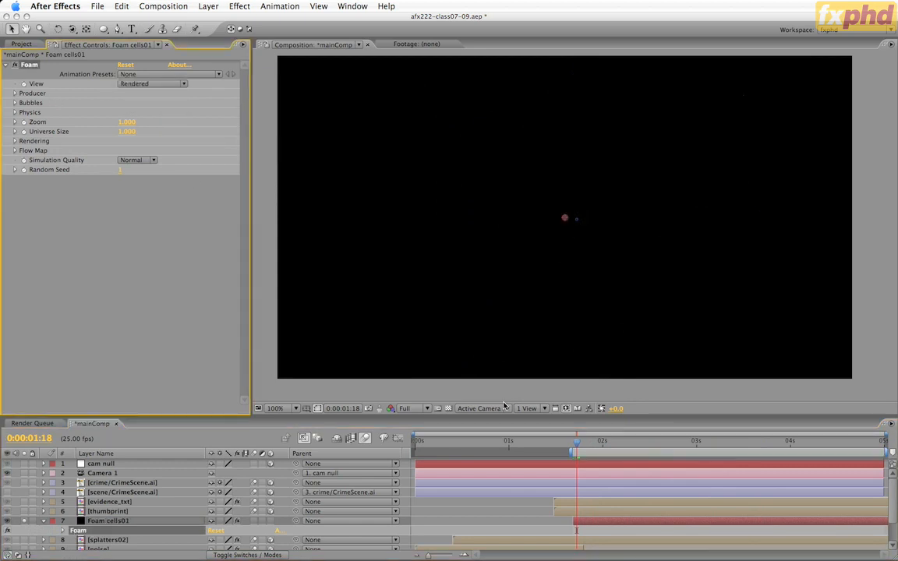
pyautogui.moveTo(577, 450); pyautogui.dragTo(646, 450)
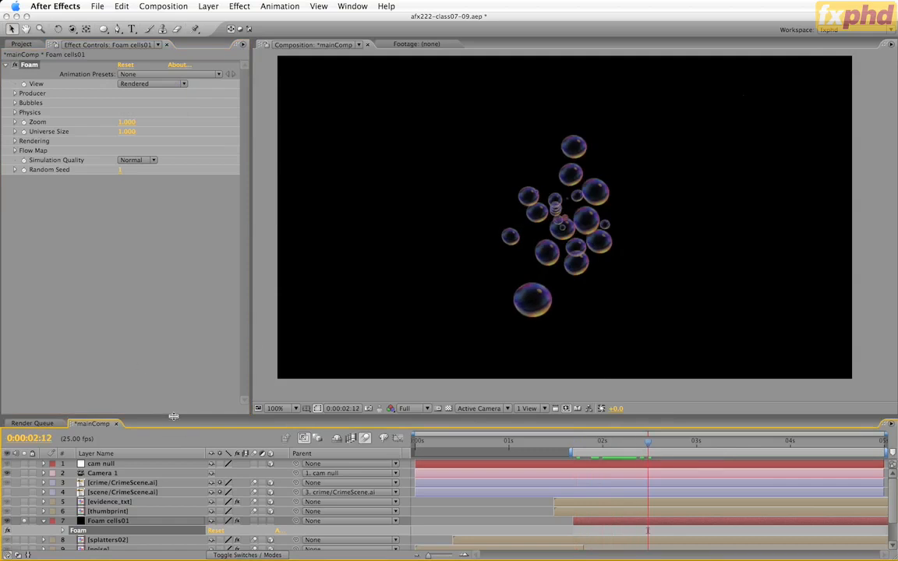
# Add the cell02 composition as the lowest layer of *mainComp and hide it.
pyautogui.moveTo(173, 416); pyautogui.dragTo(174, 371)
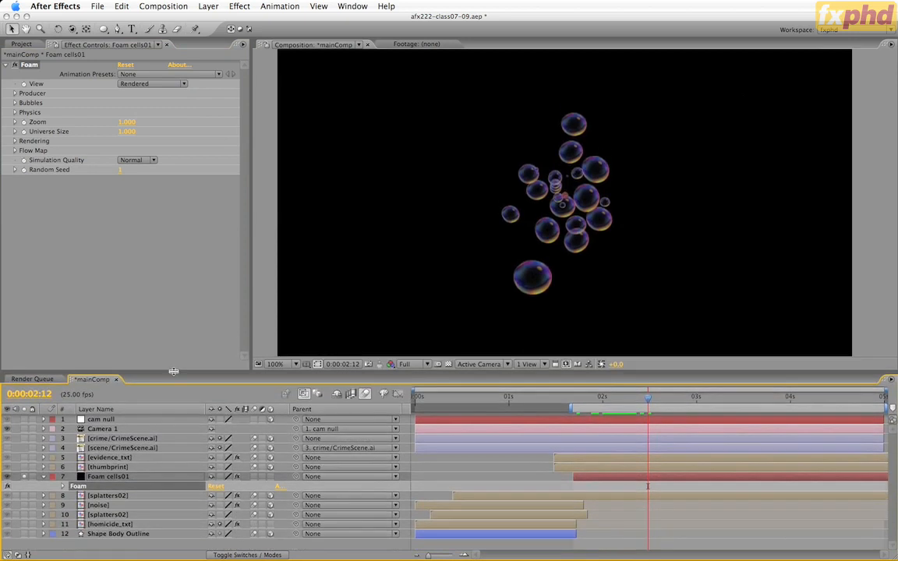
pyautogui.click(20, 45)
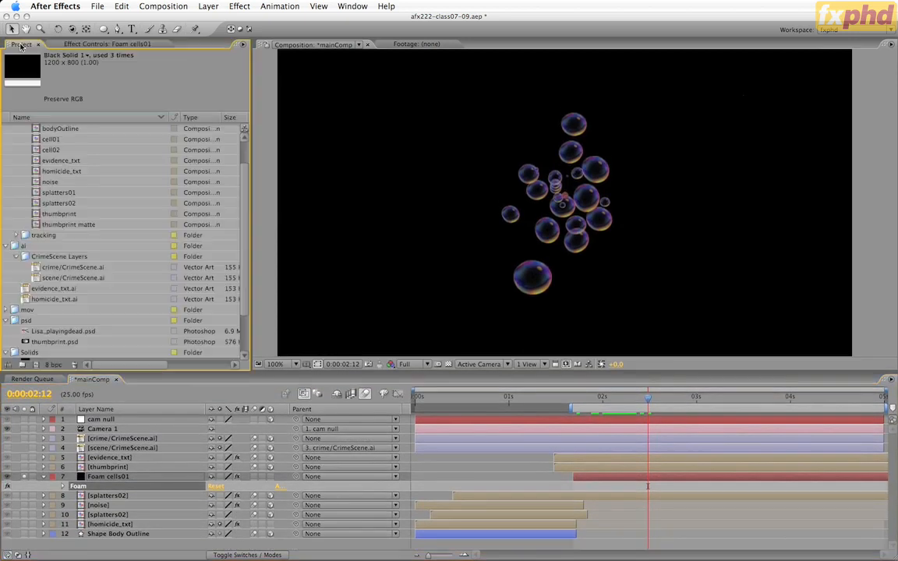
pyautogui.click(51, 149)
pyautogui.moveTo(134, 399); pyautogui.dragTo(91, 542)
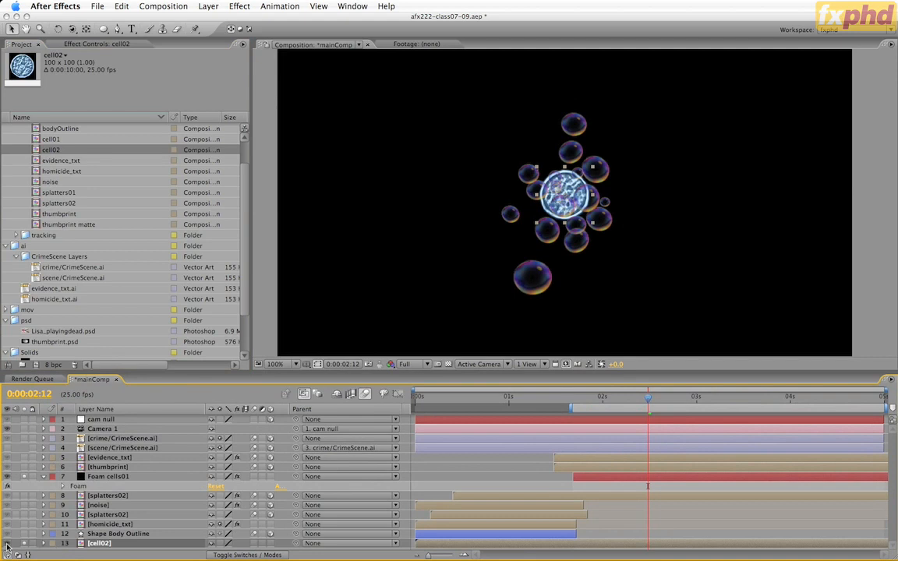
pyautogui.click(7, 544)
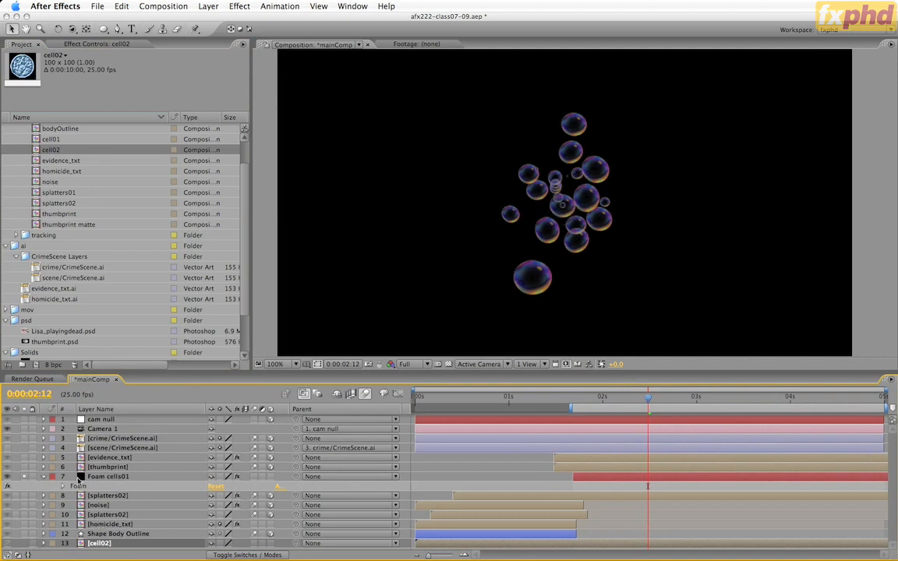
# Set the Foam effect's Bubble Texture to User Defined with cell02 as the Bubble Texture Layer.
pyautogui.click(78, 486)
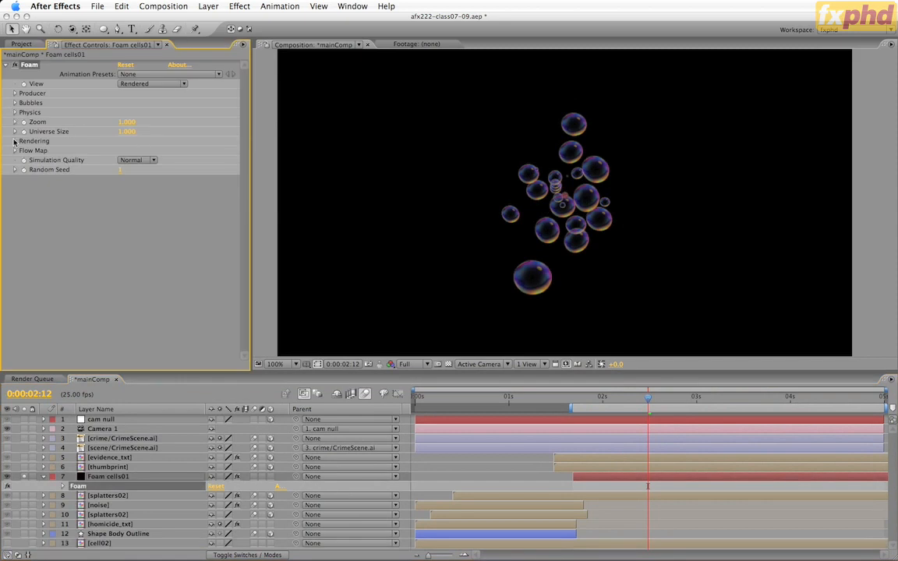
pyautogui.click(14, 142)
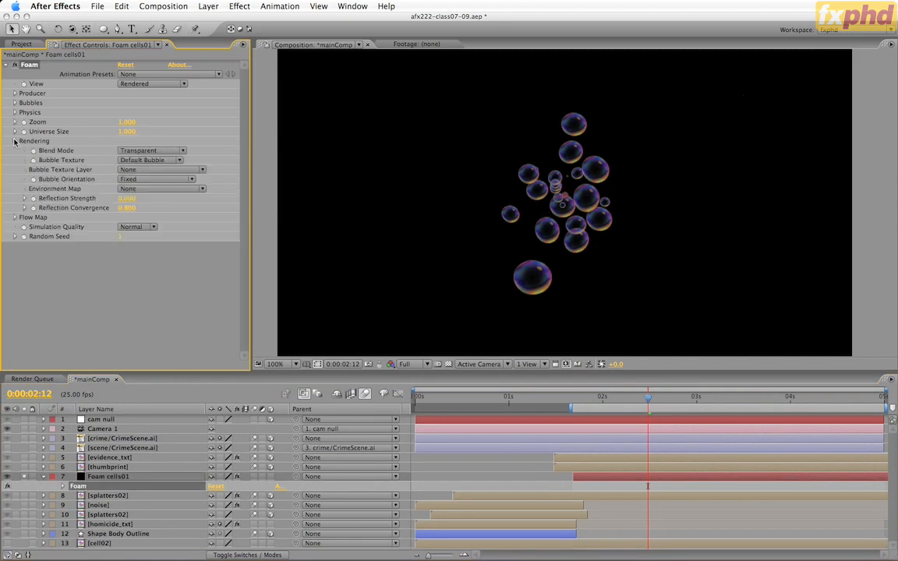
pyautogui.click(141, 160)
pyautogui.click(145, 142)
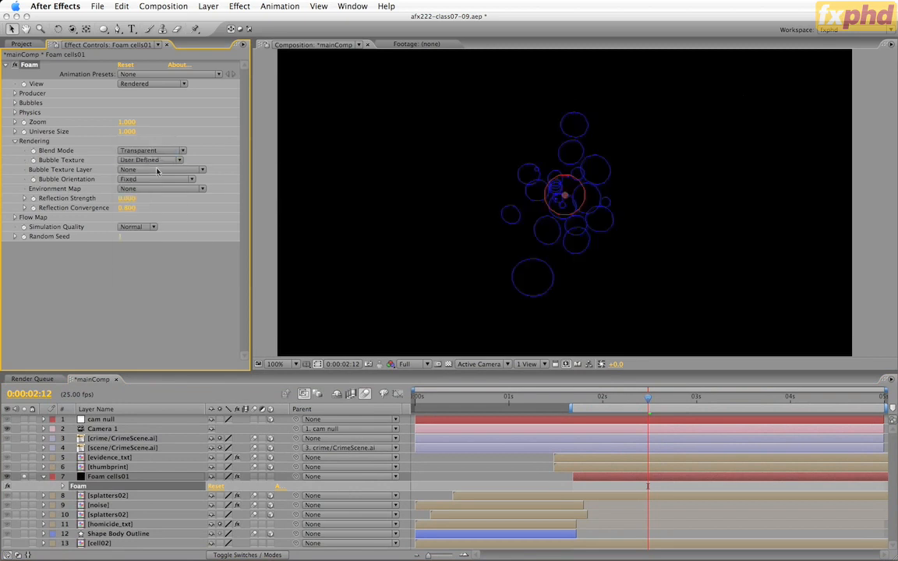
pyautogui.click(160, 169)
pyautogui.click(159, 276)
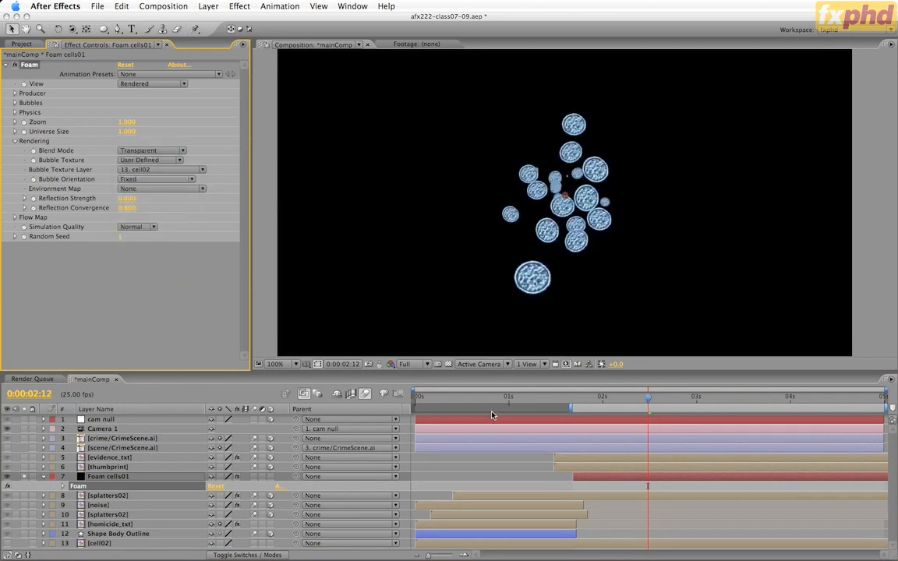
# Scrub through the textured foam animation and return to 0:00:01:17.
pyautogui.click(597, 399)
pyautogui.moveTo(597, 399); pyautogui.dragTo(840, 391)
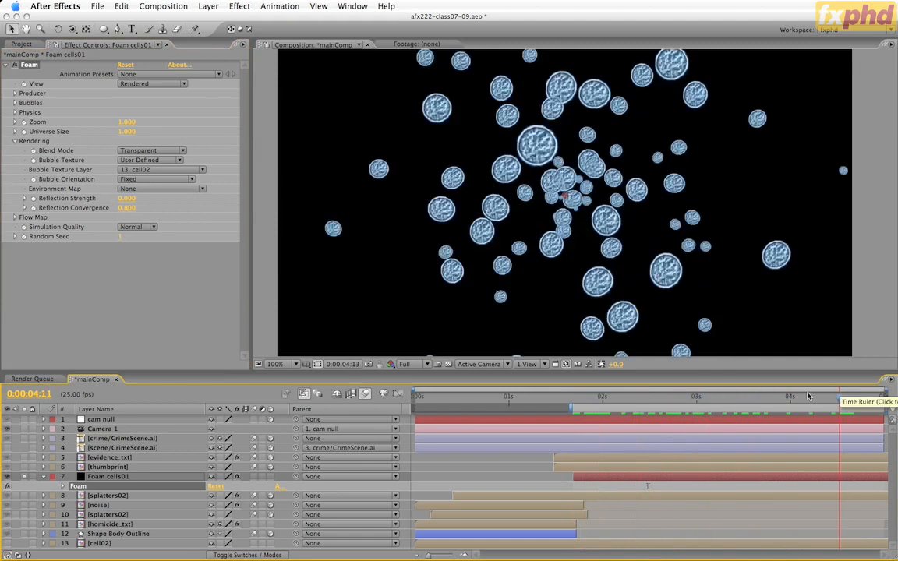
pyautogui.click(588, 395)
pyautogui.moveTo(588, 396); pyautogui.dragTo(576, 399)
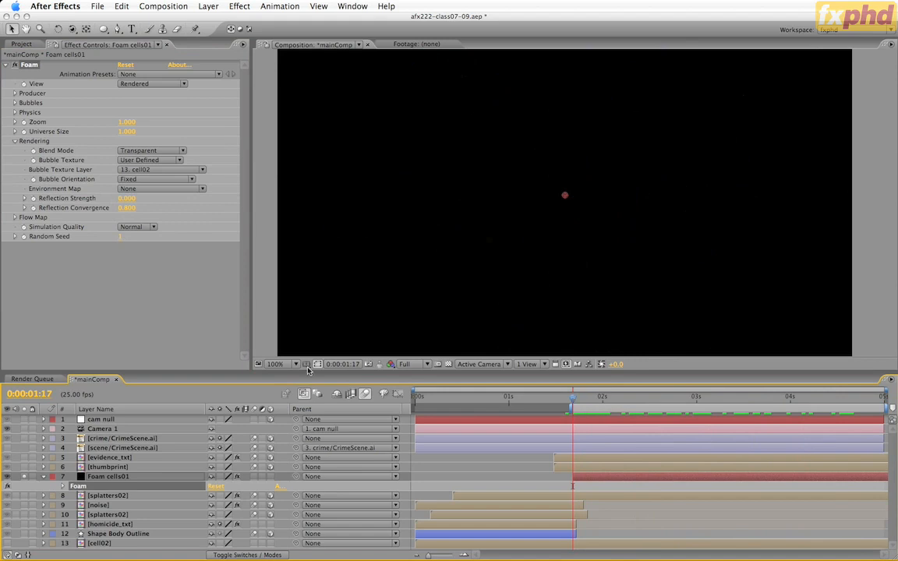
# Set the foam's Producer X Size to 0.3 and Producer Y Size to 0.1.
pyautogui.click(14, 141)
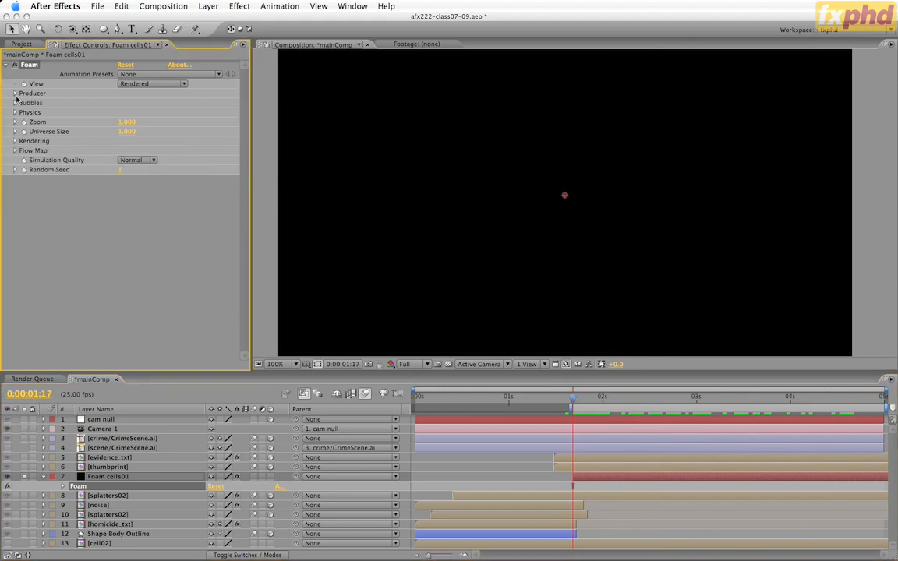
pyautogui.click(14, 94)
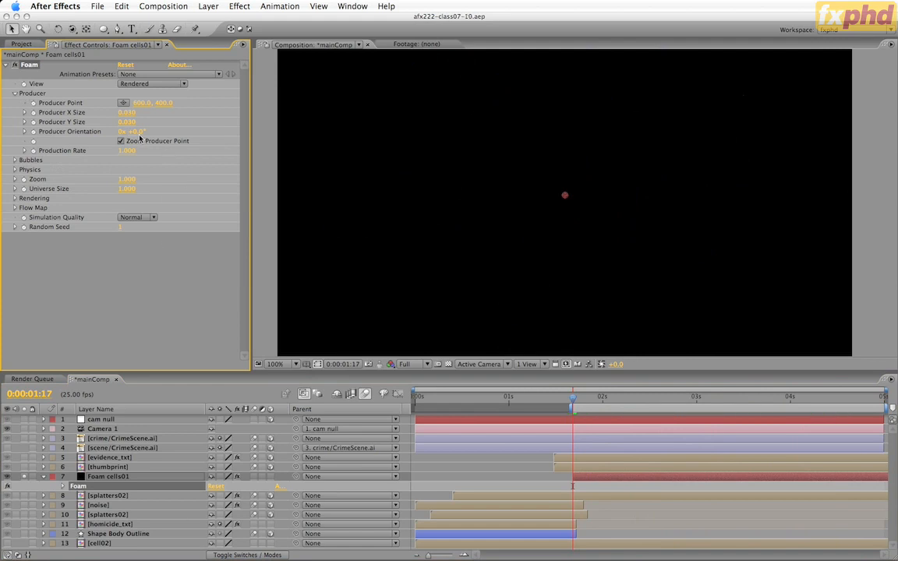
pyautogui.click(121, 122)
pyautogui.click(125, 112)
pyautogui.write('0')
pyautogui.press('Tab')
pyautogui.write('0.1')
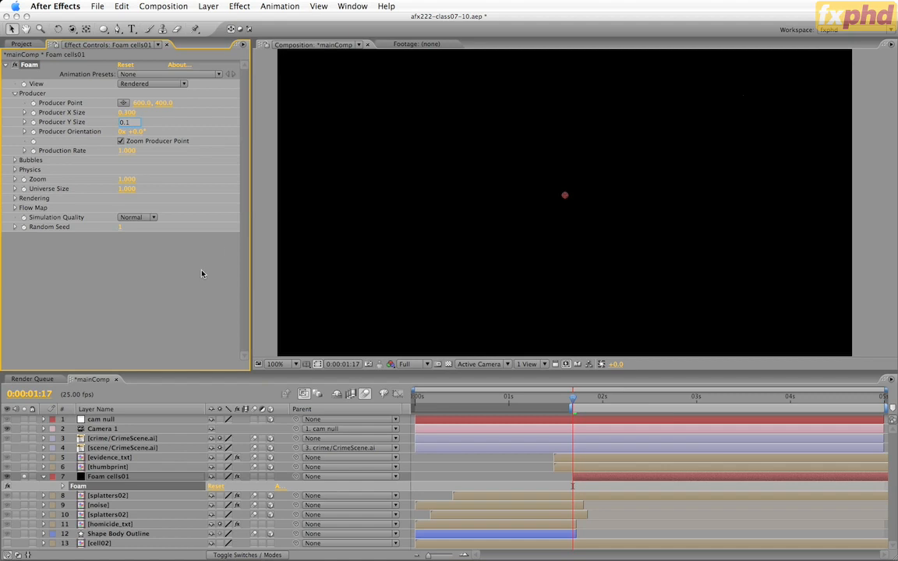
pyautogui.click(134, 230)
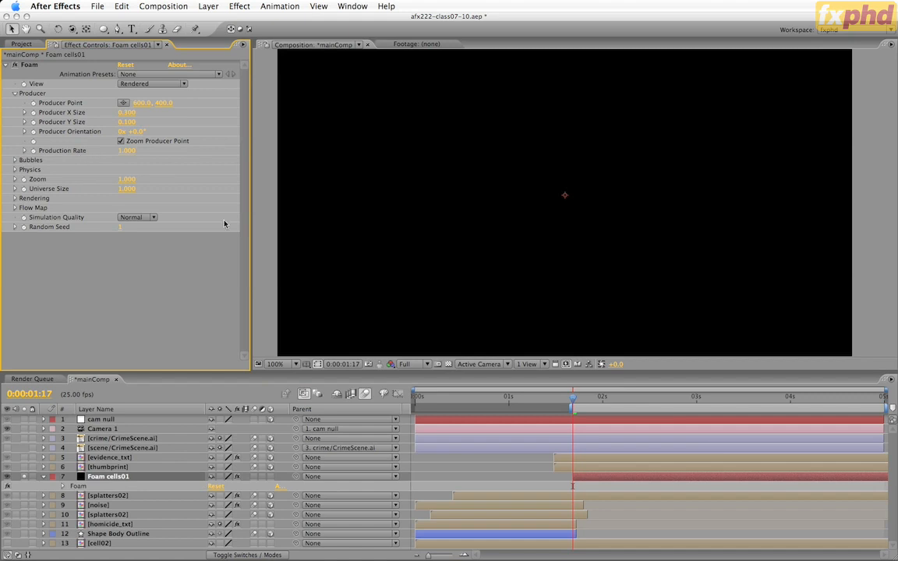
# Keyframe the foam's Production Rate to 1 at 0:00:02:01 and 0 at 0:00:02:02.
pyautogui.hotkey('shift', 'pagedown')
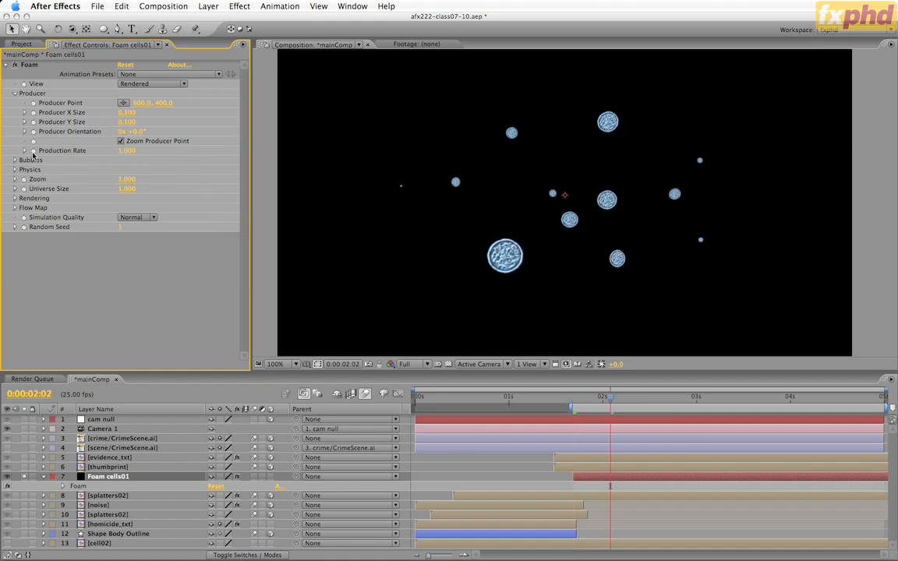
pyautogui.click(127, 150)
pyautogui.write('0')
pyautogui.press('Return')
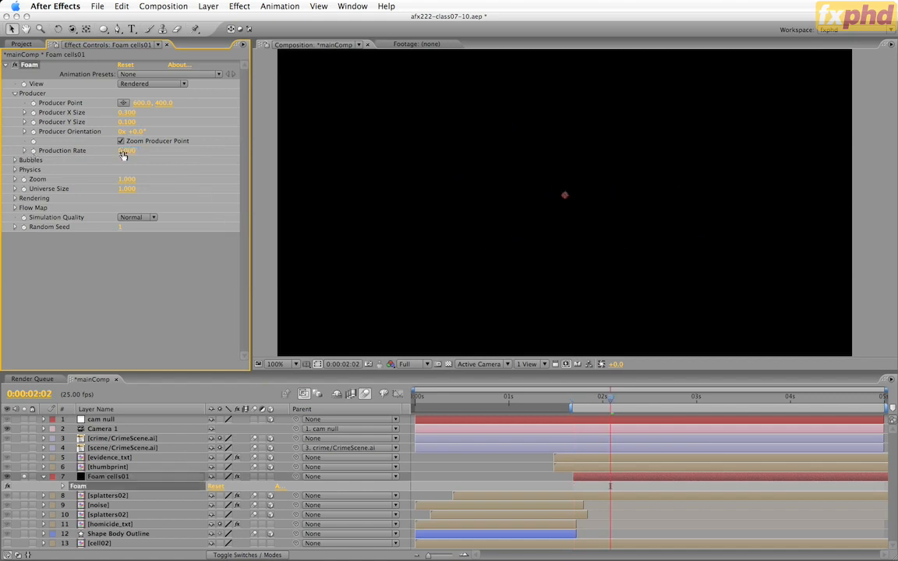
pyautogui.press('pageup')
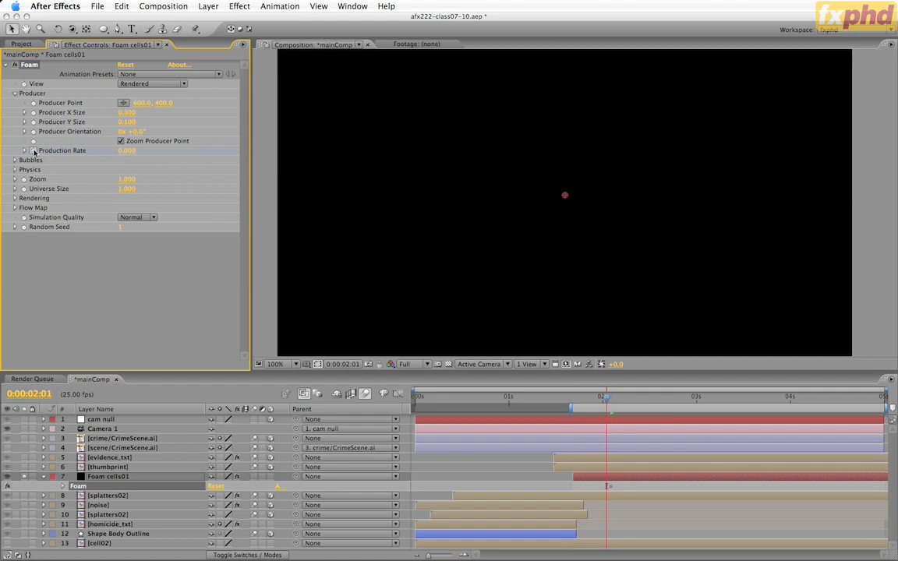
pyautogui.click(127, 151)
pyautogui.write('1')
pyautogui.press('Return')
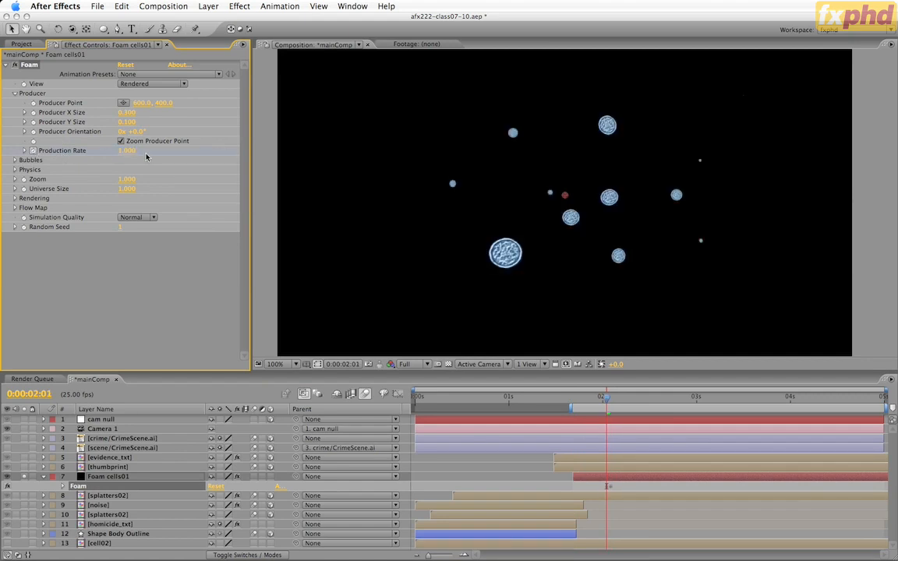
# Play and scrub the foam animation to check how the cells move once production stops.
pyautogui.press('space')
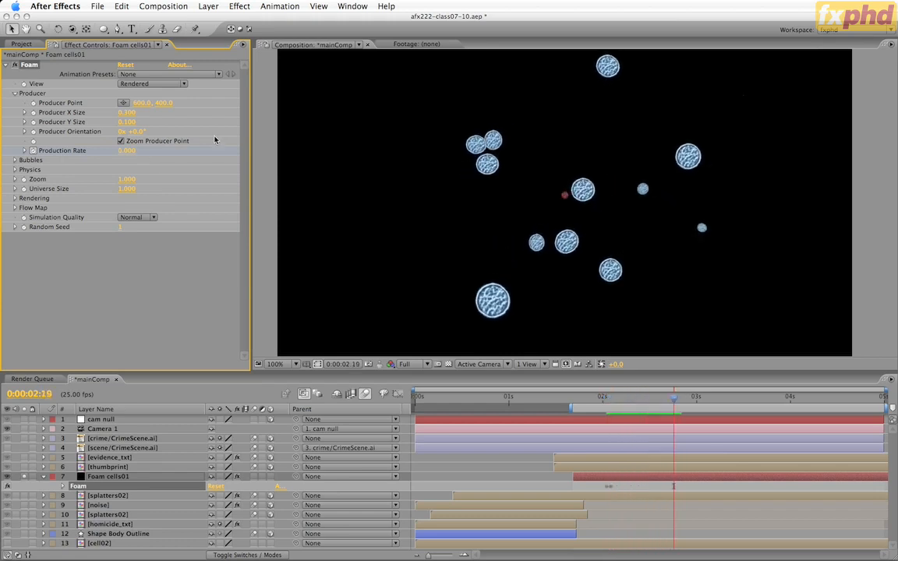
pyautogui.click(589, 408)
pyautogui.moveTo(589, 409); pyautogui.dragTo(667, 441)
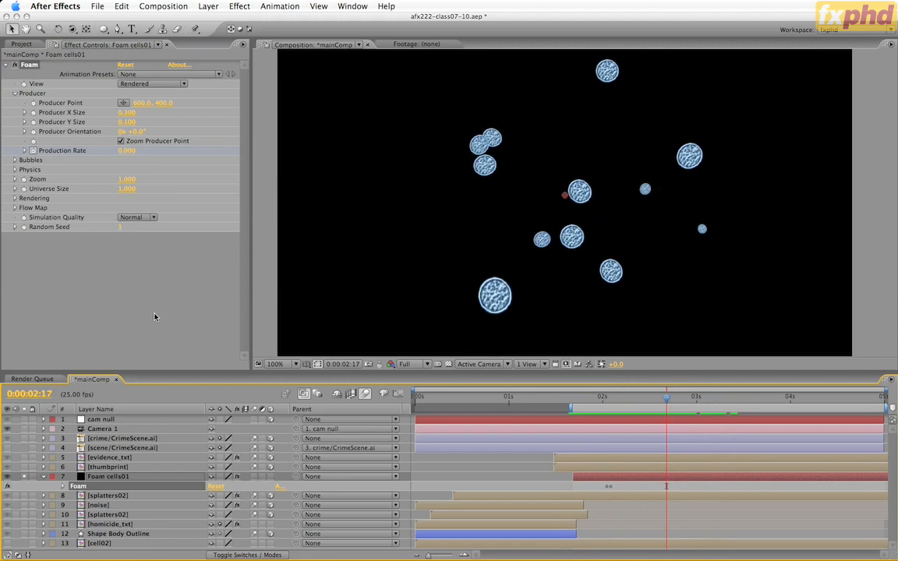
# Set the foam's bubble Size to 1 and Lifespan to 100.
pyautogui.click(14, 159)
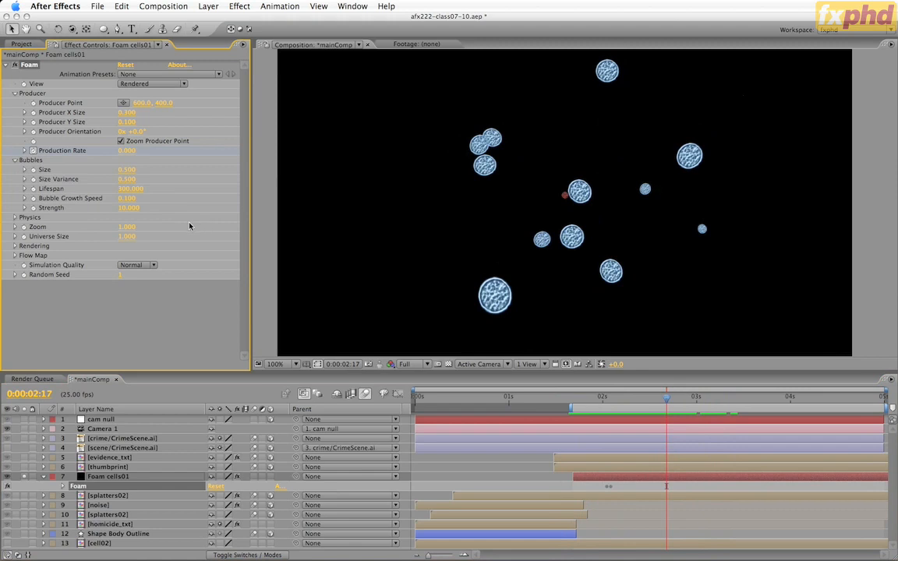
pyautogui.click(127, 169)
pyautogui.write('0.5')
pyautogui.press('Return')
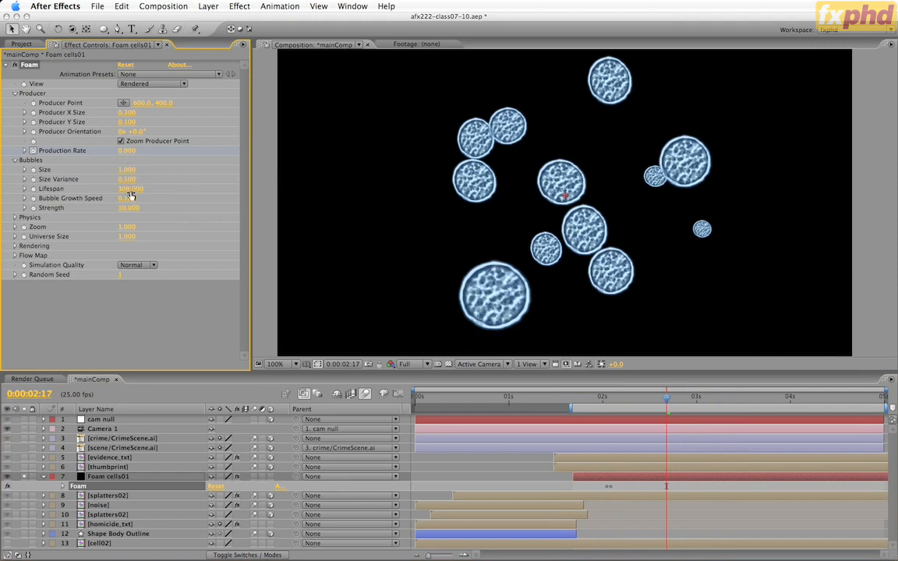
pyautogui.click(132, 188)
pyautogui.write('1')
pyautogui.press('Return')
# Set the foam's Wind Speed to 0 in its physics settings and scrub to 0:00:02:06 to check the motion.
pyautogui.click(14, 218)
pyautogui.scroll(-1, 224, 252)
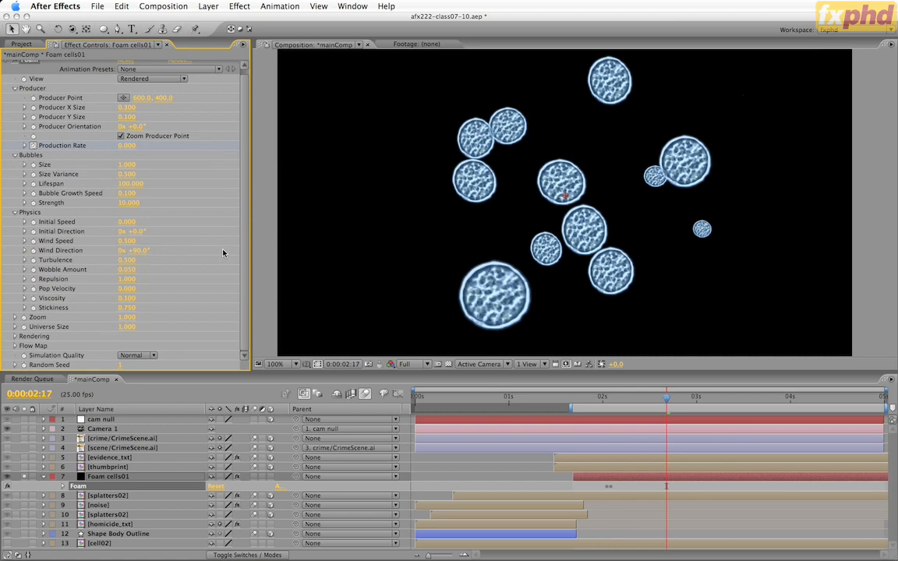
pyautogui.click(129, 244)
pyautogui.write('0')
pyautogui.press('Return')
pyautogui.moveTo(577, 400); pyautogui.dragTo(627, 401)
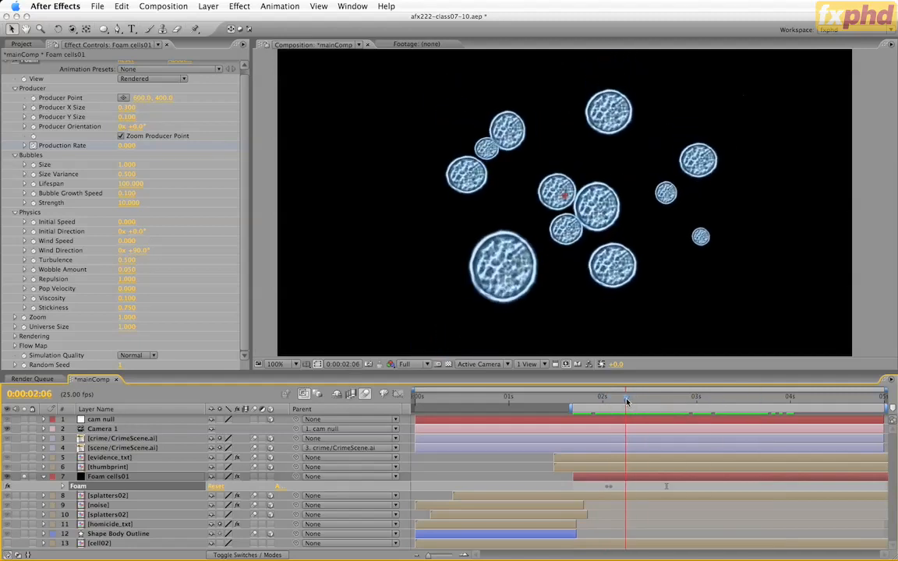
# Set the foam's Turbulence to 0.2 and Wobble Amount to 0.07, and scrub the animation back to 0:00:01:20.
pyautogui.click(125, 259)
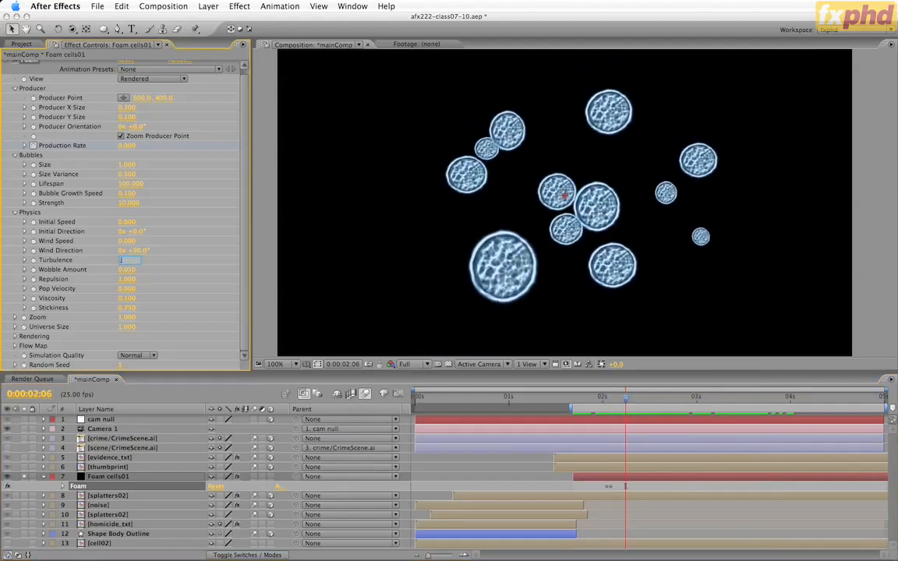
pyautogui.write('.2')
pyautogui.press('Tab')
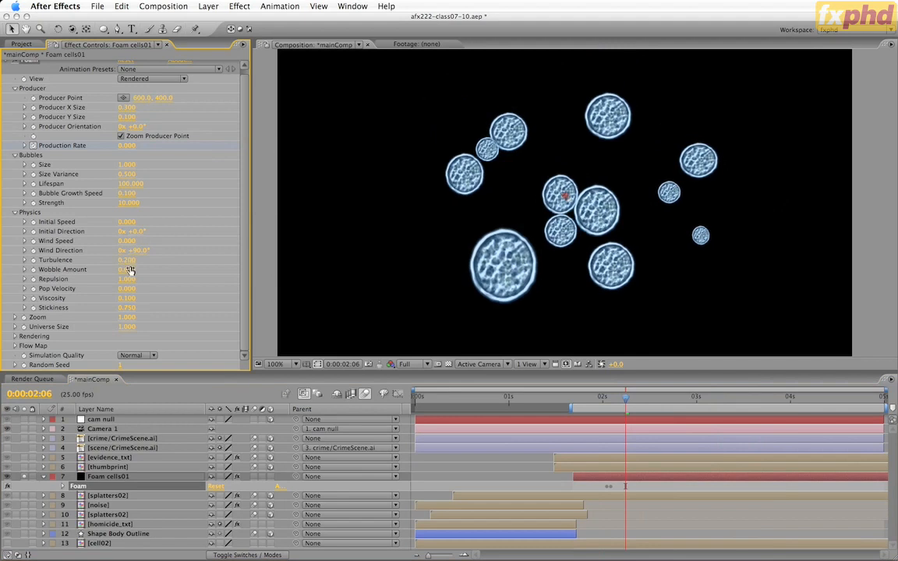
pyautogui.write('0.07')
pyautogui.press('Return')
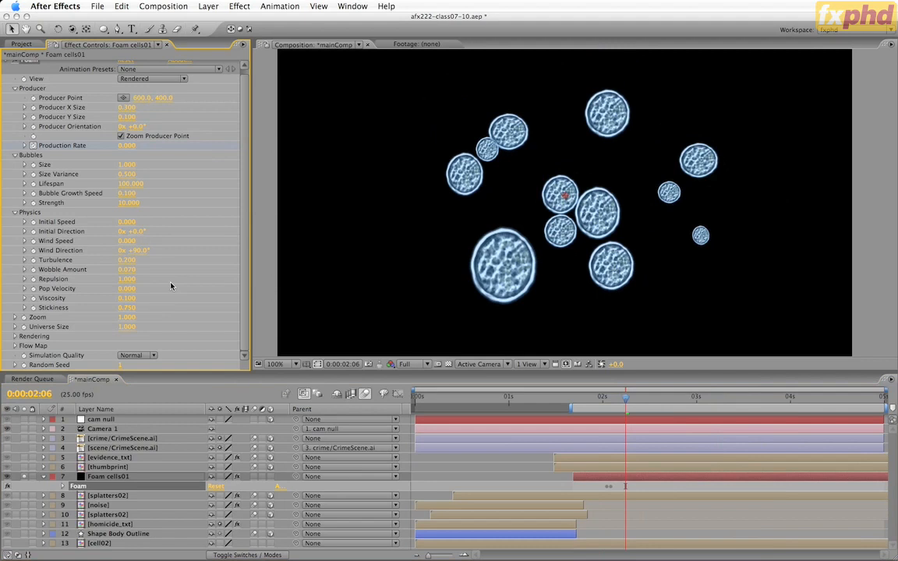
pyautogui.moveTo(583, 400)
pyautogui.mouseDown()
pyautogui.moveTo(742, 401)
pyautogui.moveTo(554, 400)
pyautogui.moveTo(584, 402)
pyautogui.mouseUp()
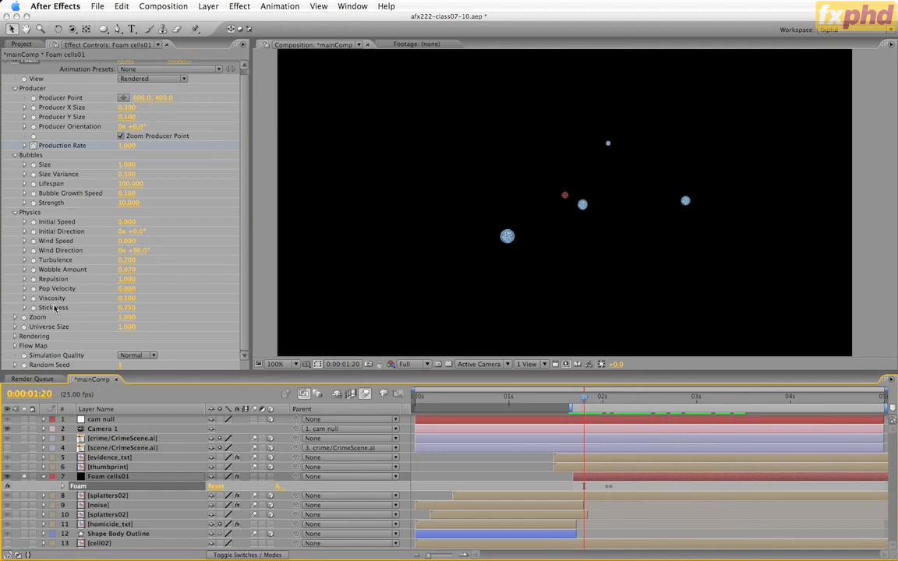
# Set the foam's Stickiness to 1.5 and return to 0:00:01:17.
pyautogui.click(128, 308)
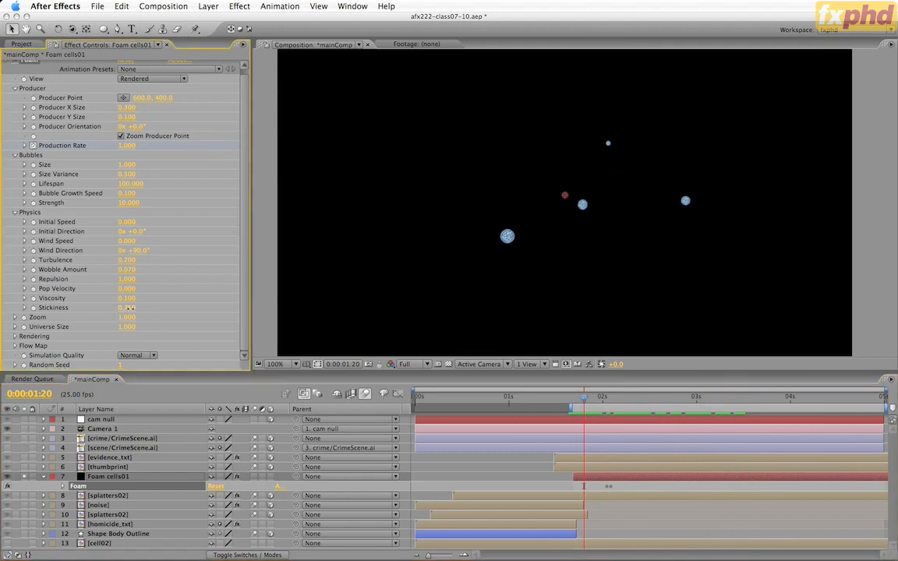
pyautogui.write('1.5')
pyautogui.press('Return')
pyautogui.moveTo(575, 402)
pyautogui.mouseDown()
pyautogui.moveTo(734, 394)
pyautogui.moveTo(760, 395)
pyautogui.moveTo(579, 396)
pyautogui.moveTo(836, 402)
pyautogui.moveTo(607, 397)
pyautogui.moveTo(572, 406)
pyautogui.mouseUp()
pyautogui.press(',')
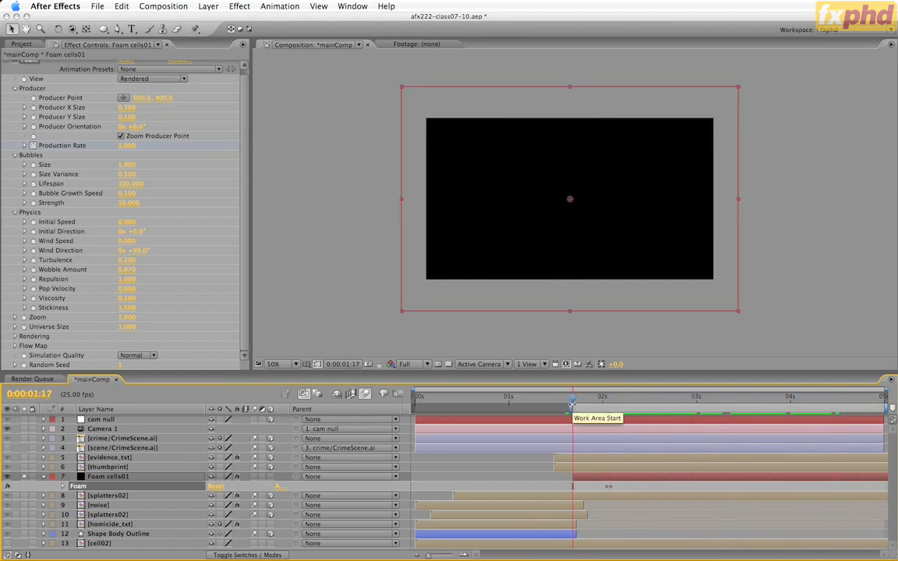
# Make Foam cells01 a 3D layer and turn off its solo so the whole composition displays.
pyautogui.click(271, 476)
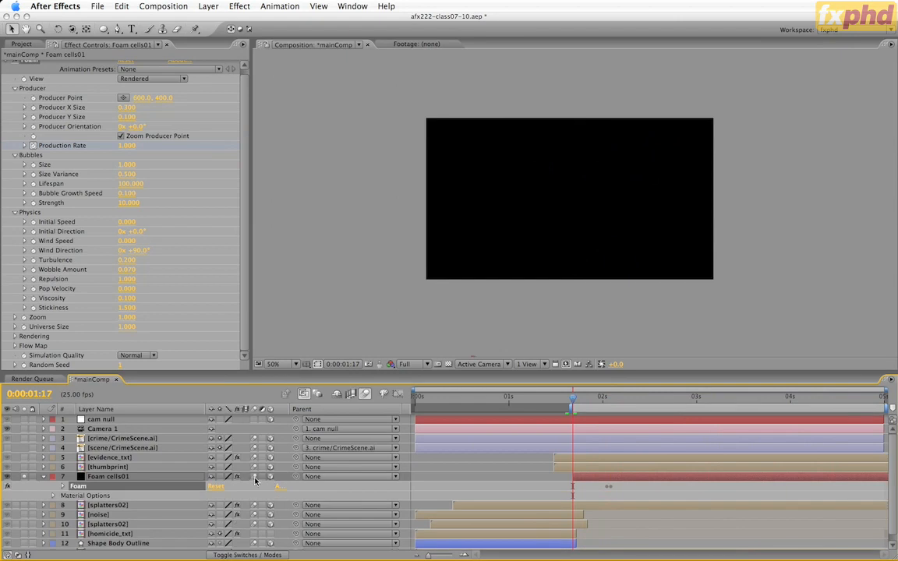
pyautogui.click(25, 479)
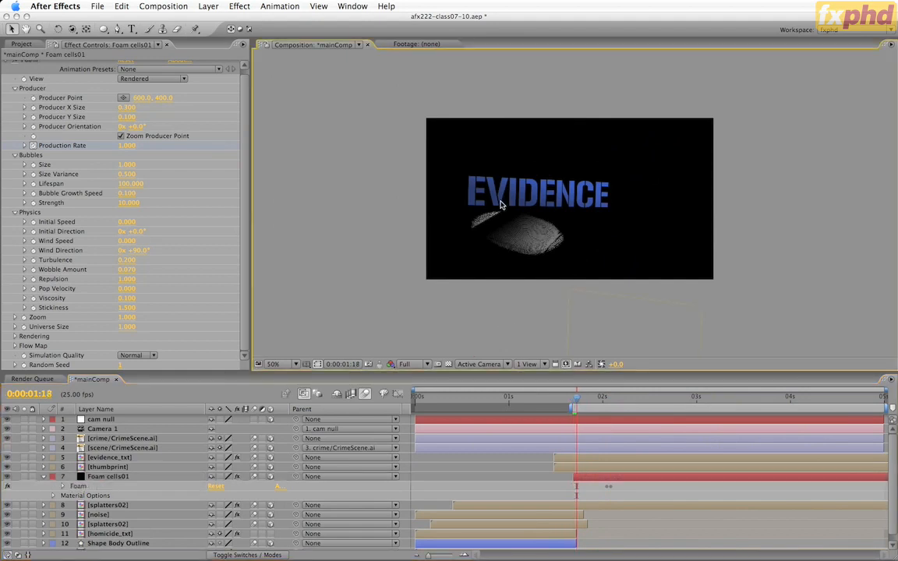
pyautogui.press('space')
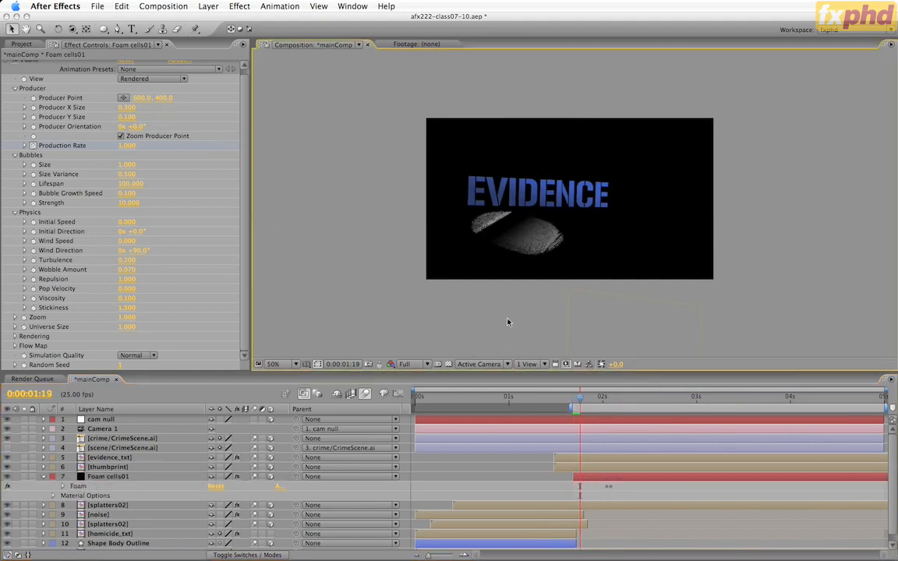
# Examine where the Foam cells01 layer lies in 3D space relative to the composition frame.
pyautogui.moveTo(507, 320); pyautogui.dragTo(499, 128)
pyautogui.moveTo(538, 265); pyautogui.dragTo(527, 175)
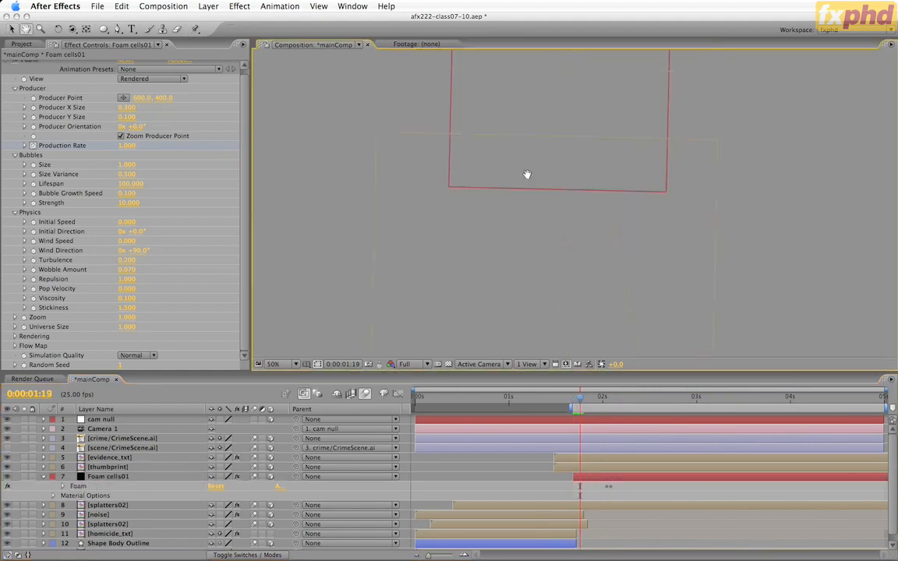
pyautogui.moveTo(524, 296); pyautogui.dragTo(525, 190)
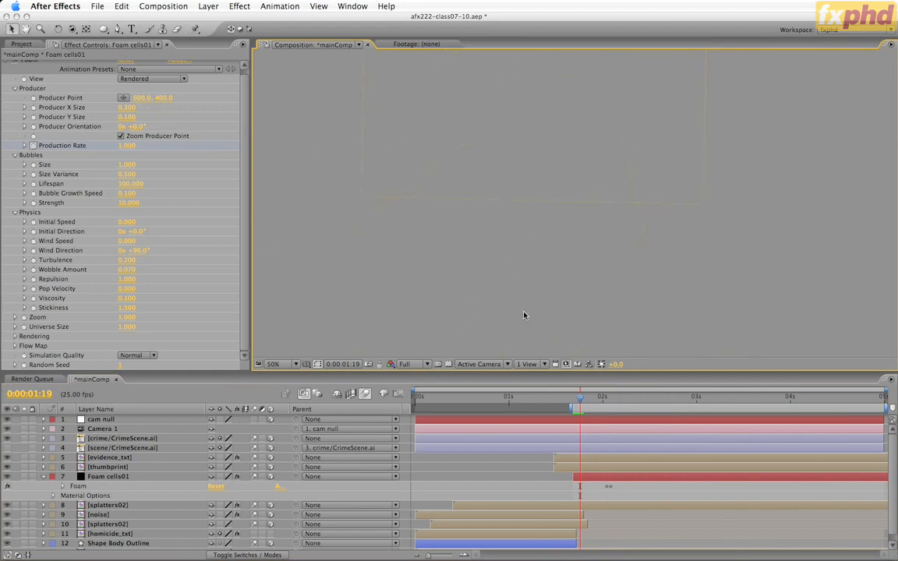
pyautogui.press(',')
pyautogui.press(',')
pyautogui.press(',')
pyautogui.click(606, 479)
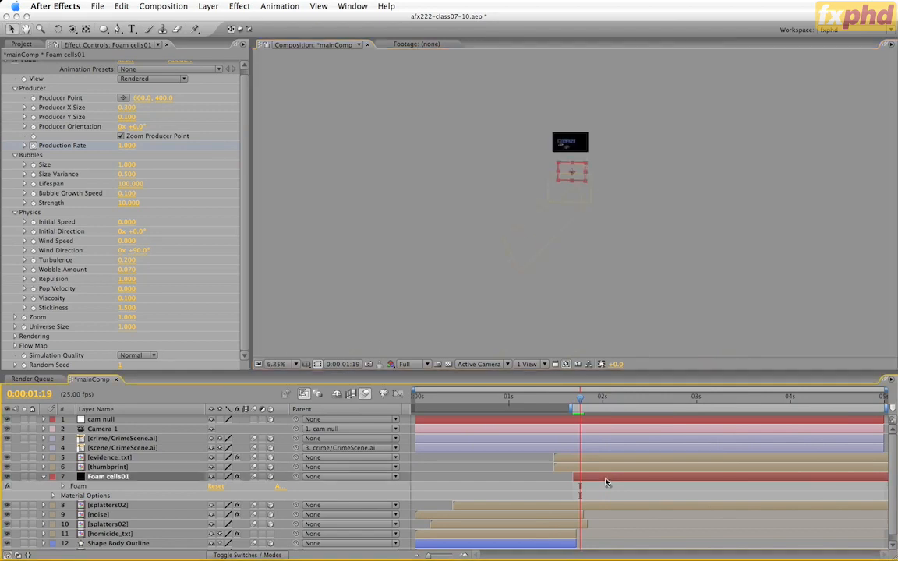
pyautogui.moveTo(530, 216); pyautogui.dragTo(604, 209)
pyautogui.press('.')
pyautogui.press('.')
pyautogui.press('.')
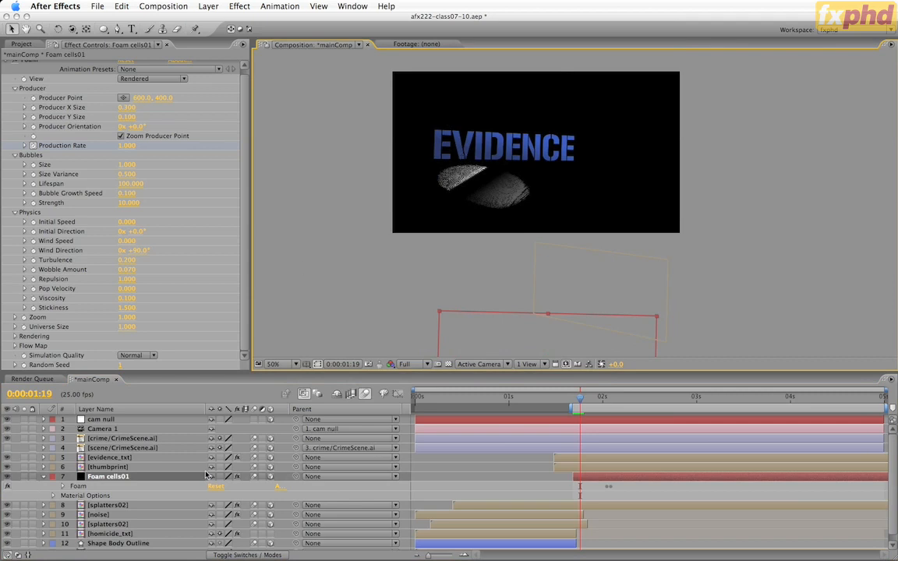
# Set the Foam cells01 layer's Position to -120, -1200, 800.
pyautogui.press('p')
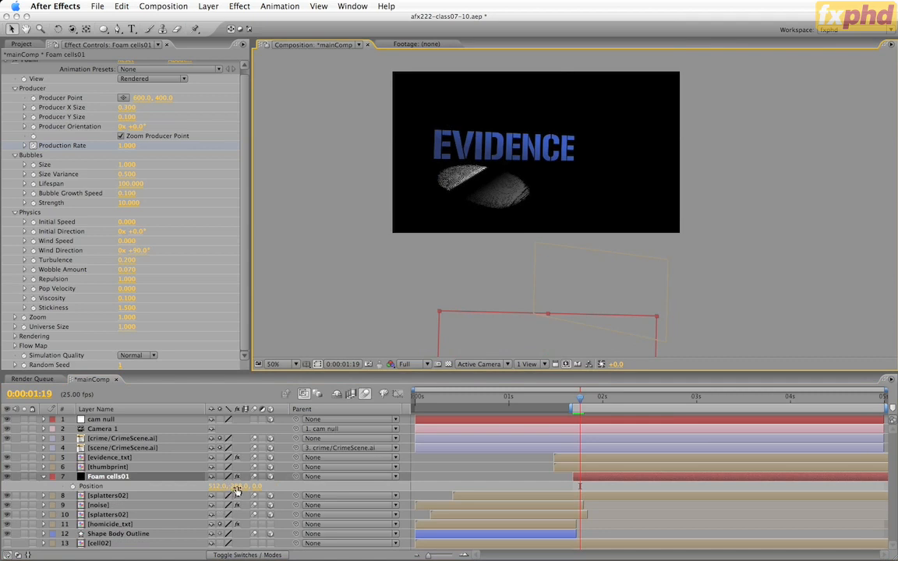
pyautogui.click(238, 487)
pyautogui.write('-1200')
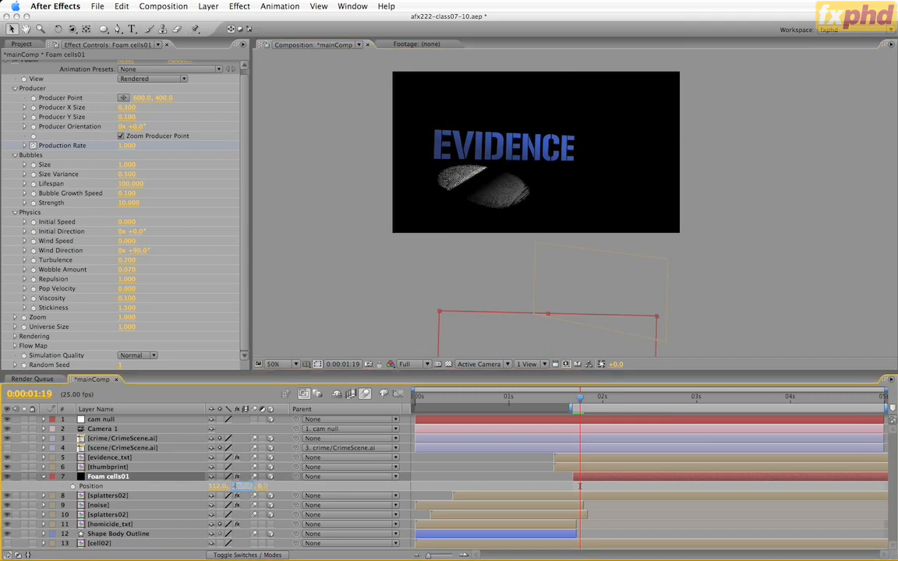
pyautogui.press('Return')
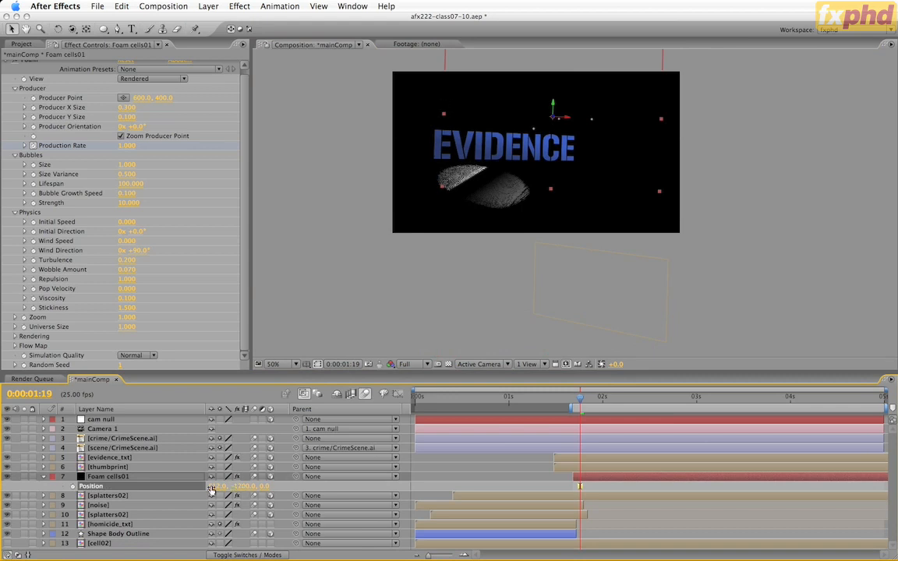
pyautogui.moveTo(168, 487); pyautogui.dragTo(3, 505)
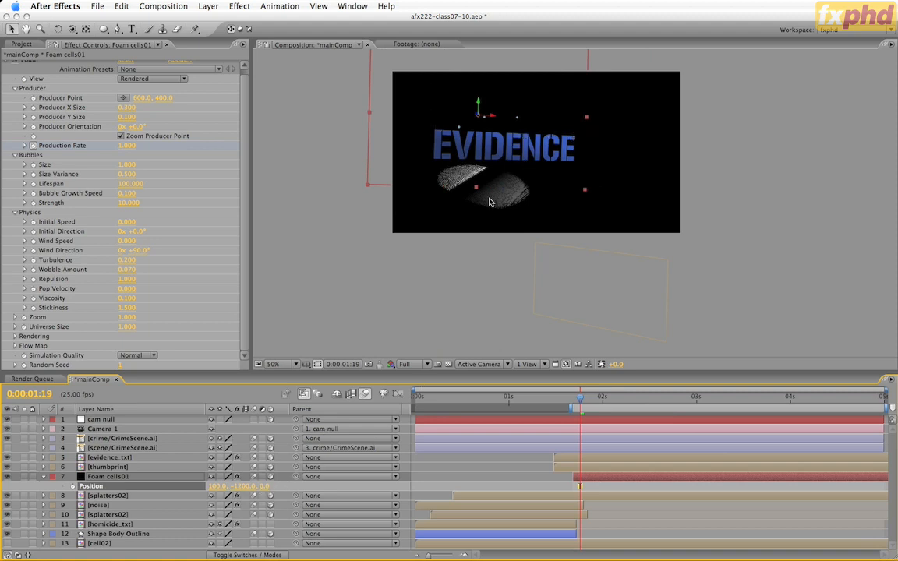
pyautogui.click(262, 486)
pyautogui.write('800')
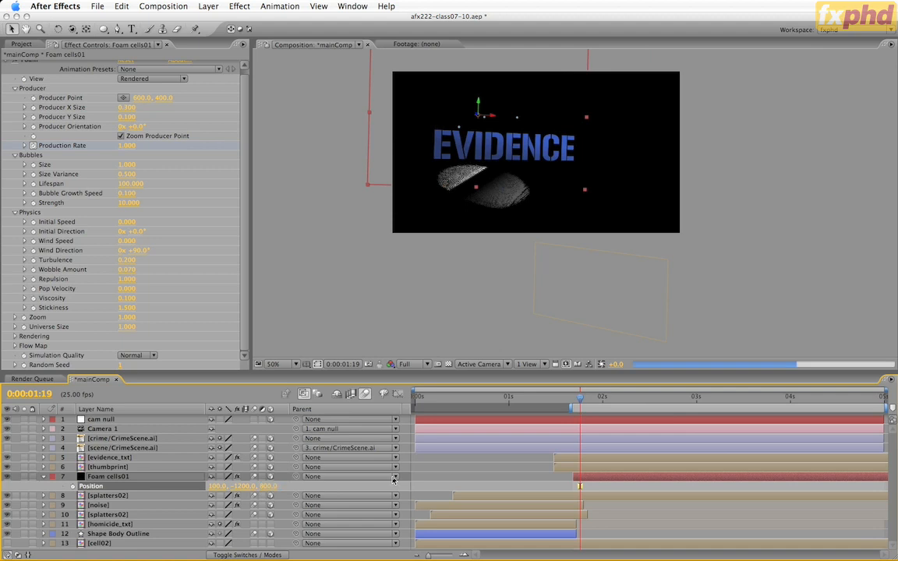
pyautogui.press('Return')
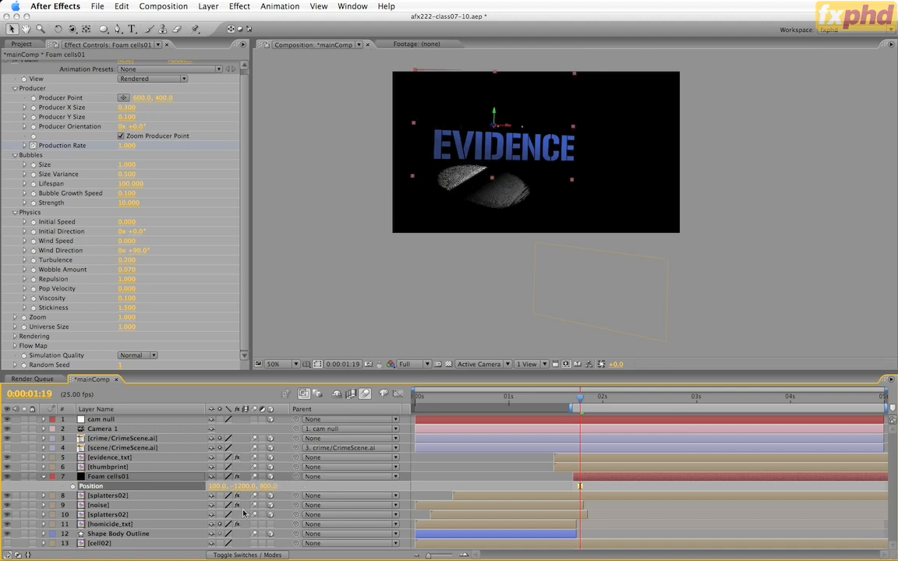
pyautogui.moveTo(218, 486); pyautogui.dragTo(96, 496)
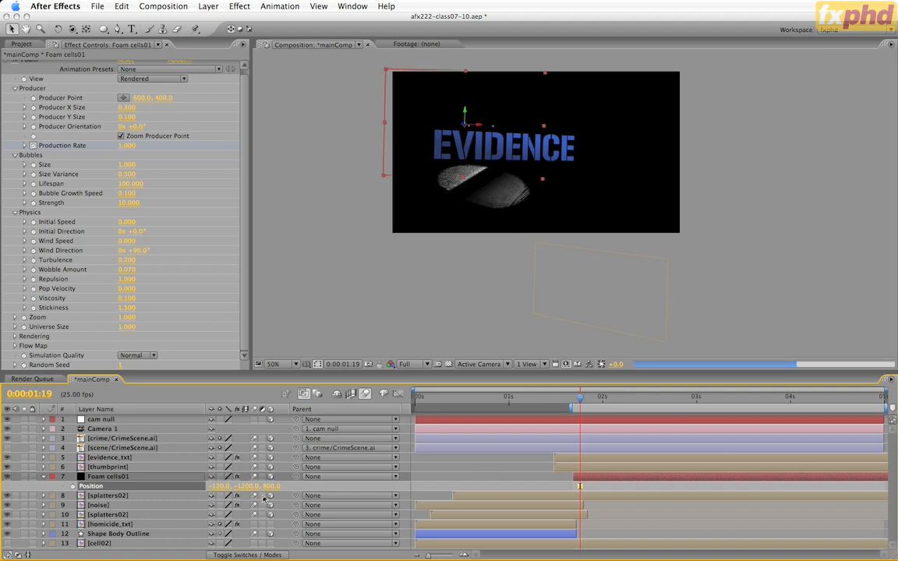
# At 0:00:02:05, raise the Foam cells01 layer to a Y position of about -1316.5 so the cells float above the EVIDENCE text.
pyautogui.click(602, 400)
pyautogui.click(621, 398)
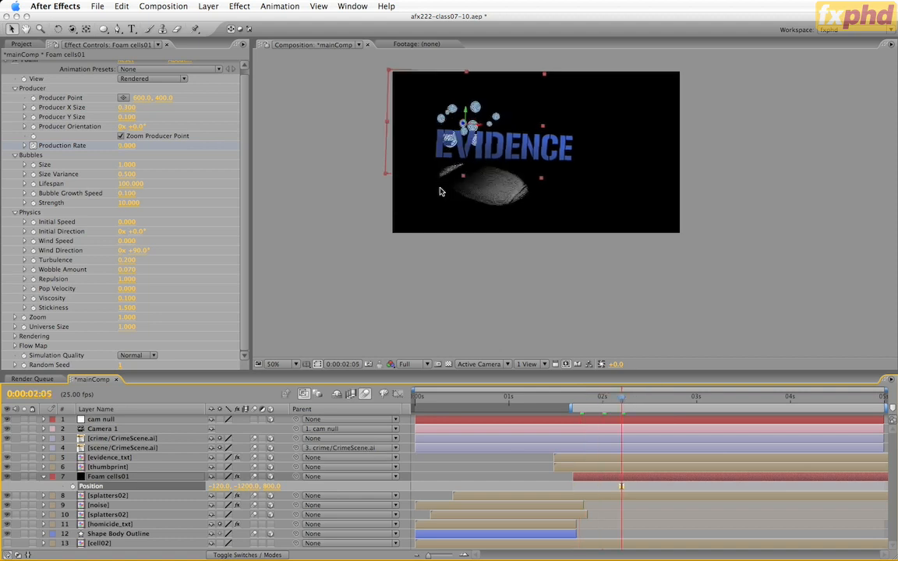
pyautogui.click(471, 116)
pyautogui.moveTo(470, 115); pyautogui.dragTo(472, 83)
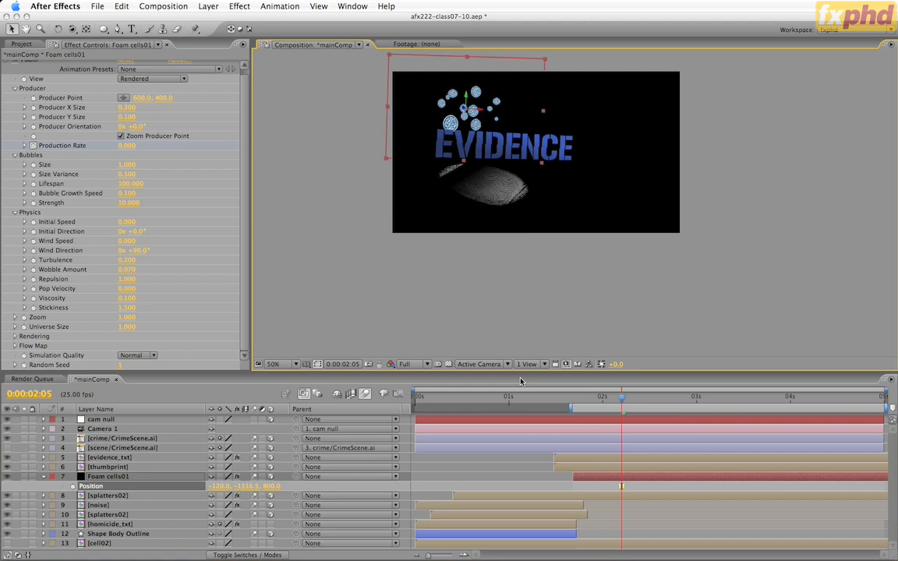
pyautogui.press('.')
pyautogui.moveTo(420, 141); pyautogui.dragTo(493, 241)
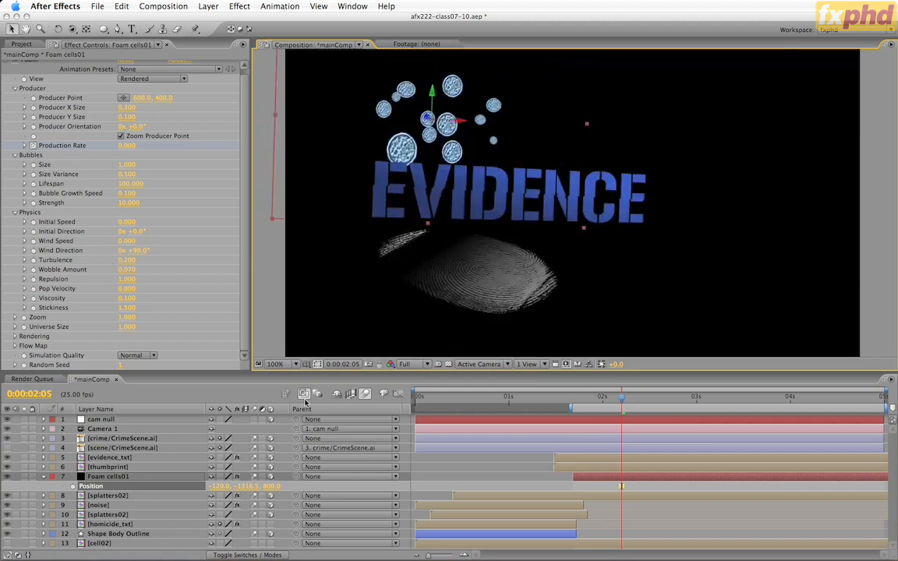
# Apply a Box Blur with radius 0.5 and 3 iterations to Foam cells01, and paste the blue CC Toner effect onto it.
pyautogui.click(130, 477)
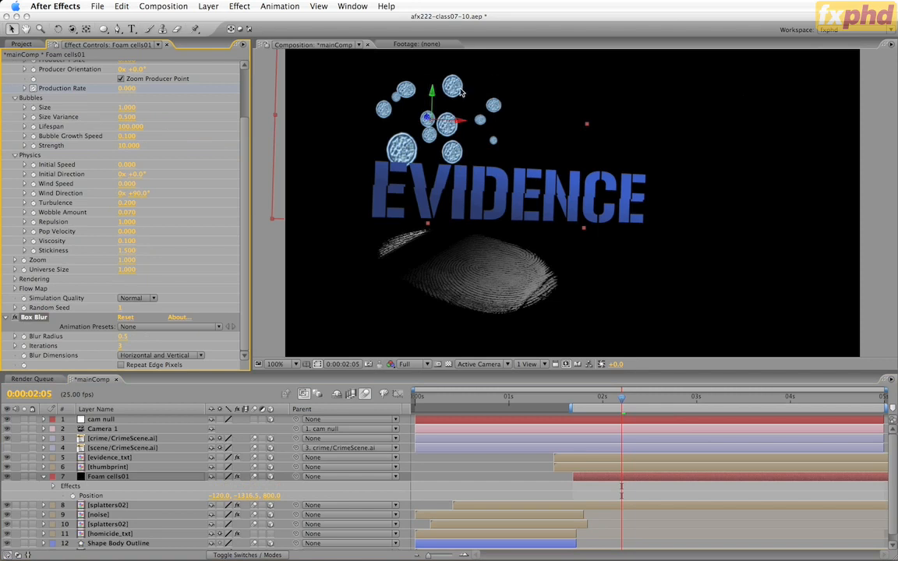
pyautogui.scroll(4, 70, 95)
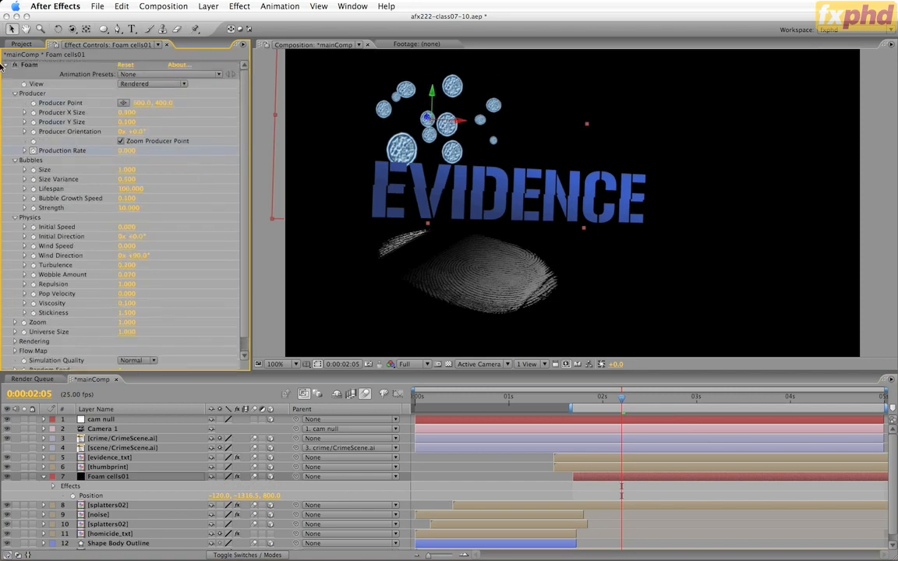
pyautogui.click(6, 65)
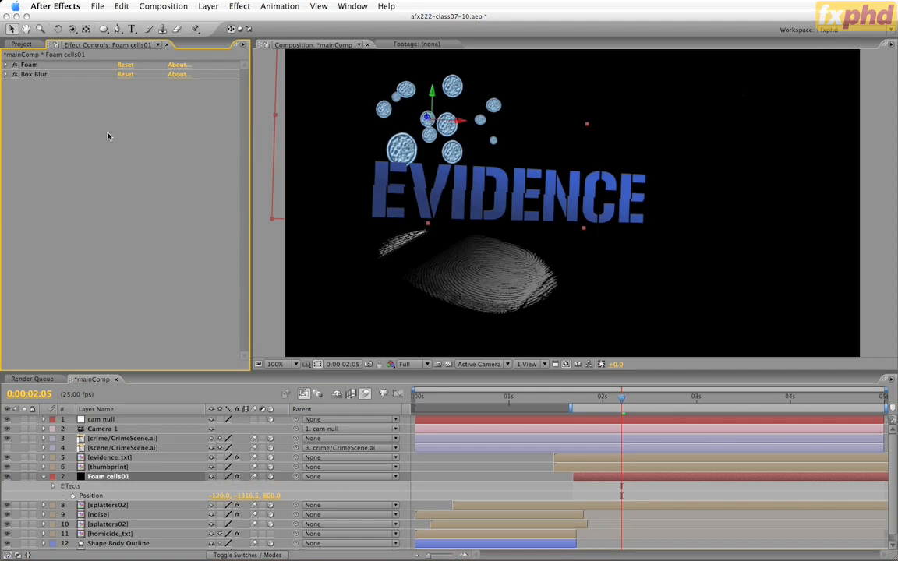
pyautogui.press('super+v')
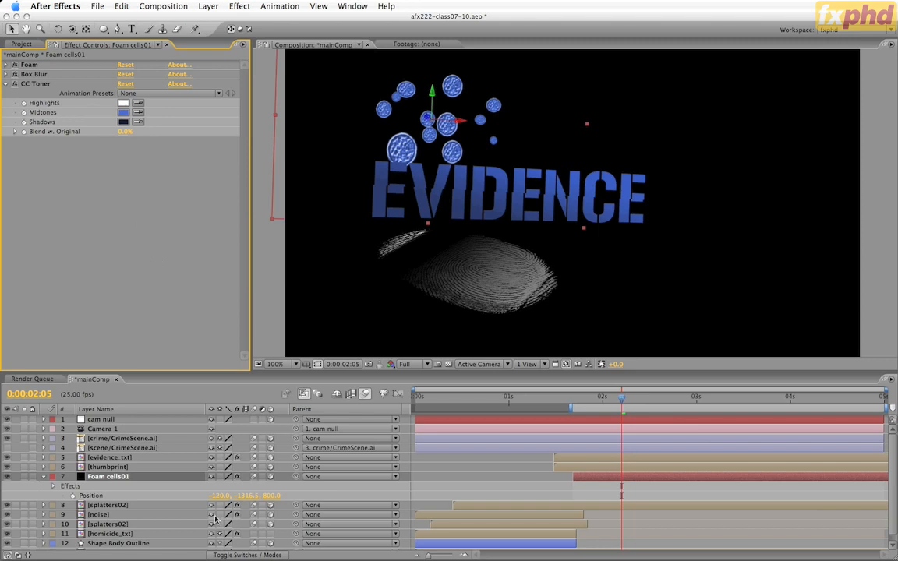
# Duplicate Foam cells01 and place the copy above the evidence_txt layer in the layer order.
pyautogui.press('super+d')
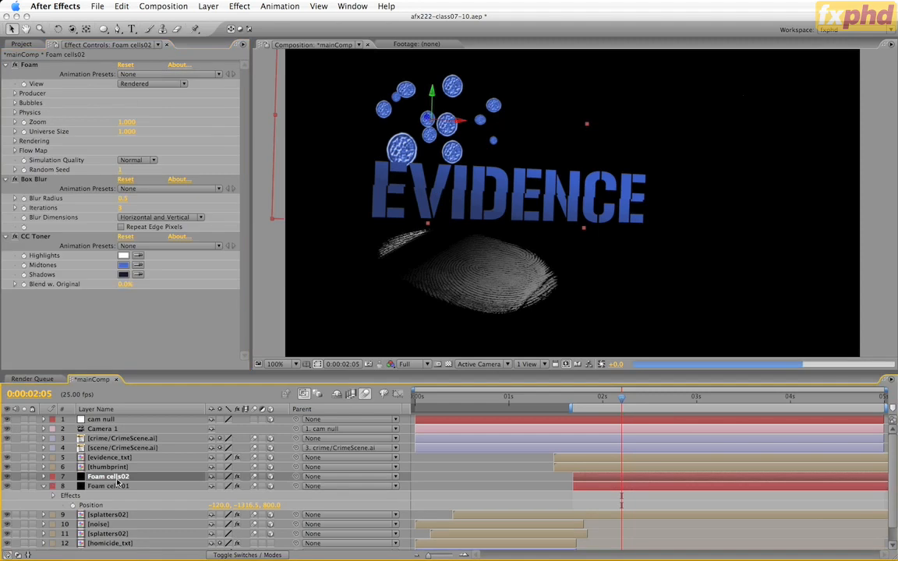
pyautogui.moveTo(116, 478); pyautogui.dragTo(118, 458)
# Bring the Foam cells02 layer toward the camera with a negative Z position and check the frame at 0:00:02:00.
pyautogui.press('p')
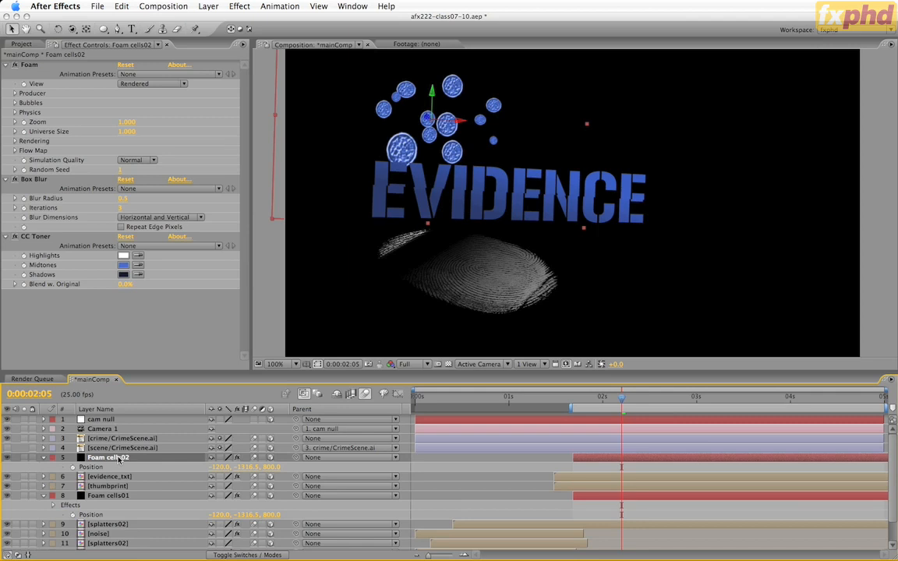
pyautogui.click(270, 466)
pyautogui.write('-160')
pyautogui.press('Return')
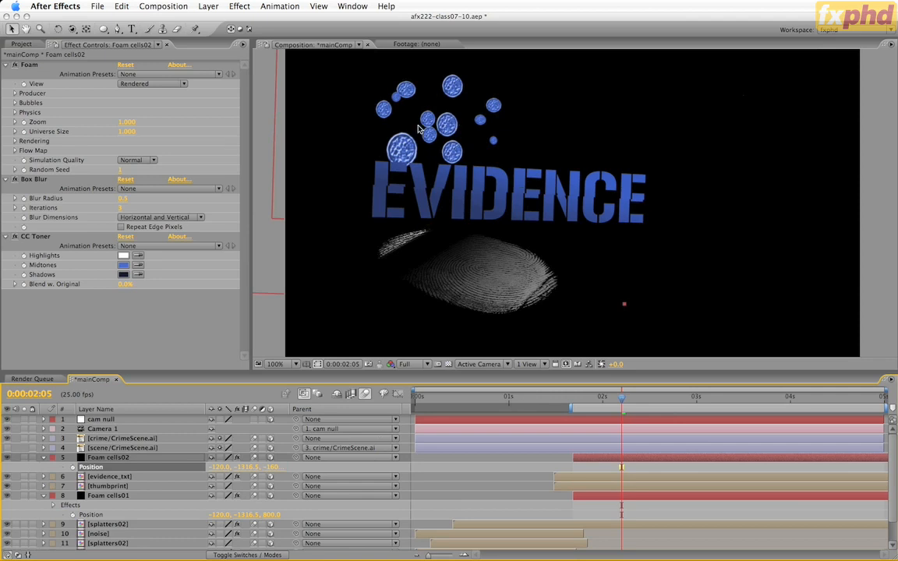
pyautogui.click(602, 396)
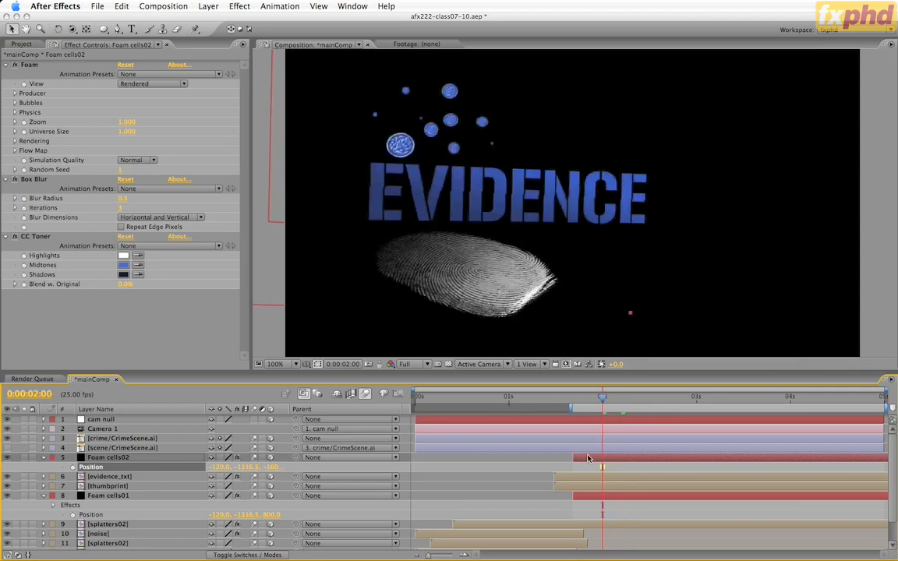
# Trim the Foam cells02 layer to start at 0:00:02:00, and at 0:00:02:10 set its Y position to -1000.
pyautogui.hotkey('alt', '[')
pyautogui.click(641, 397)
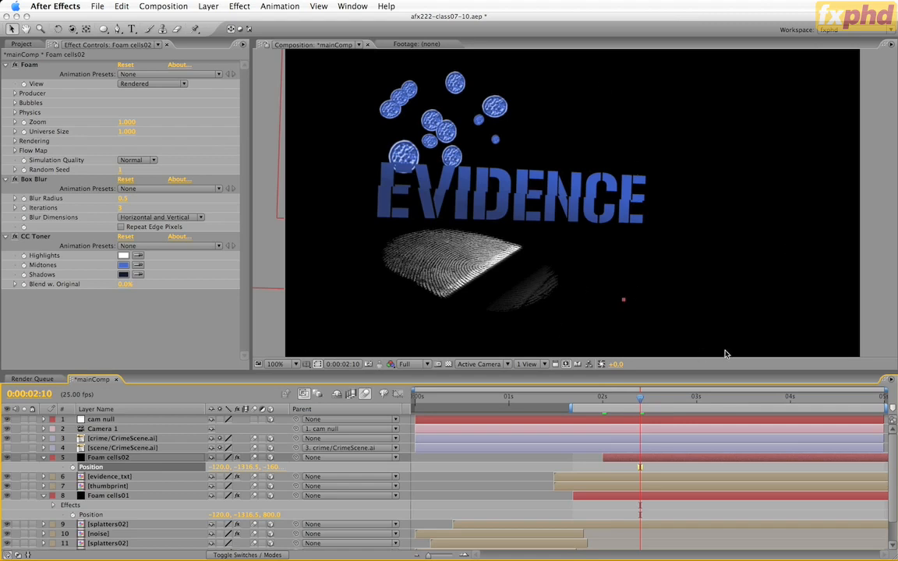
pyautogui.click(246, 468)
pyautogui.write('-1000')
pyautogui.press('Return')
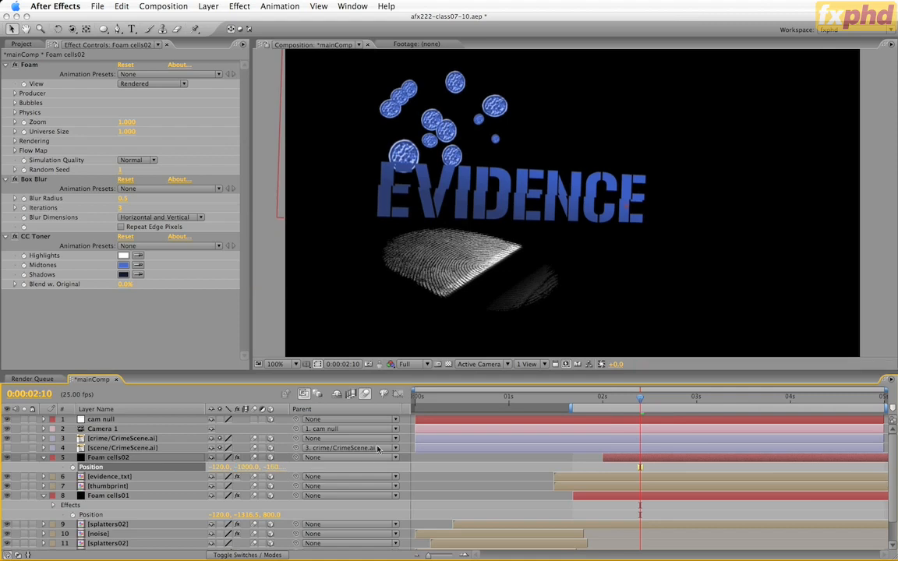
# Move Foam cells02 to an X position of 540 so its large cells fill the frame, and enlarge the composition viewer.
pyautogui.press(',')
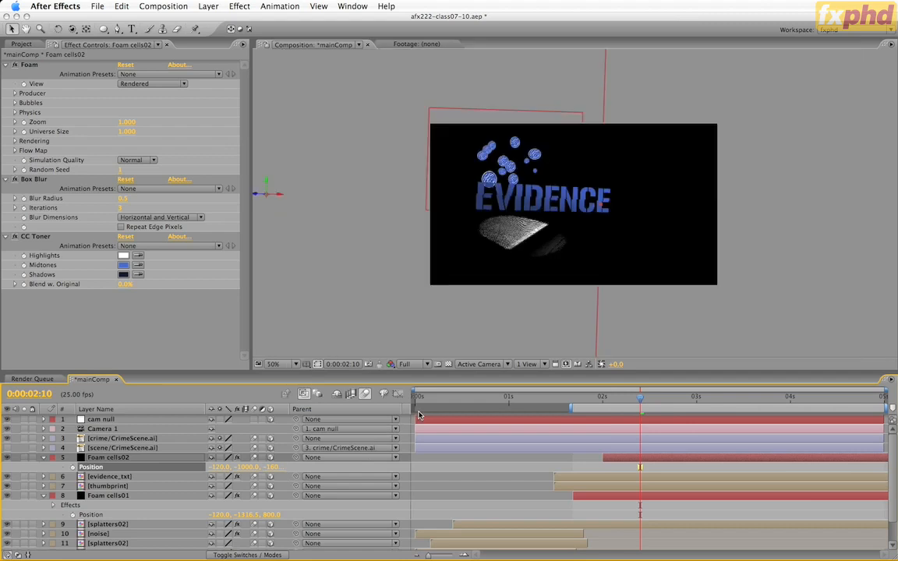
pyautogui.press(',')
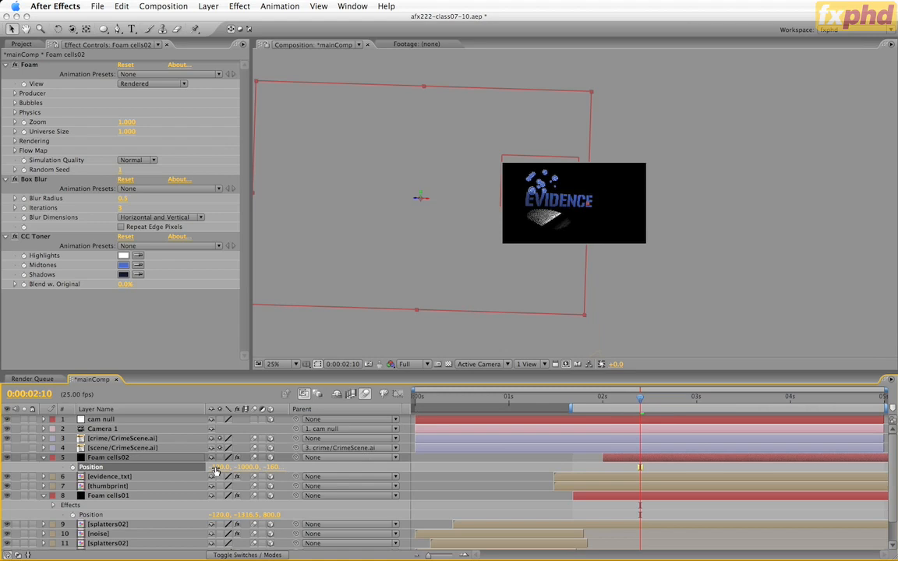
pyautogui.moveTo(218, 467); pyautogui.dragTo(553, 449)
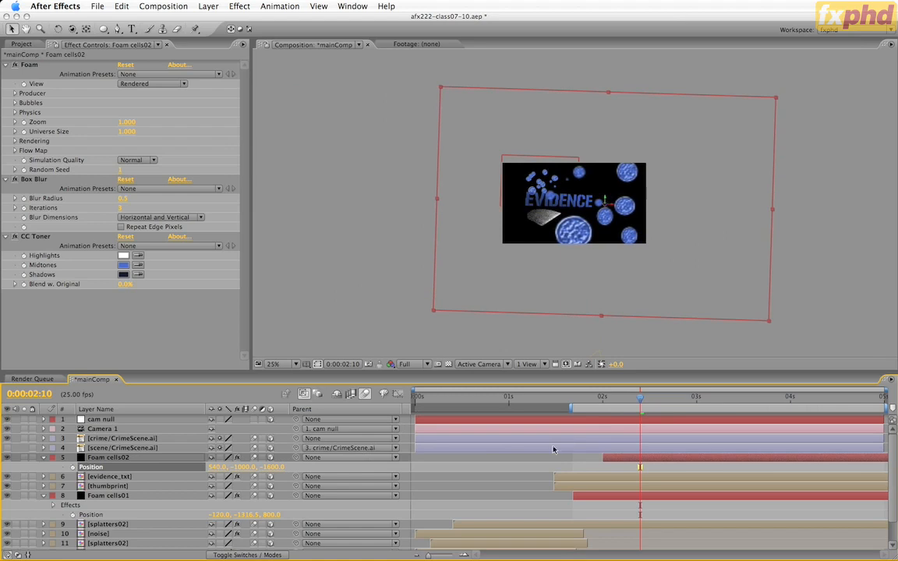
pyautogui.press('.')
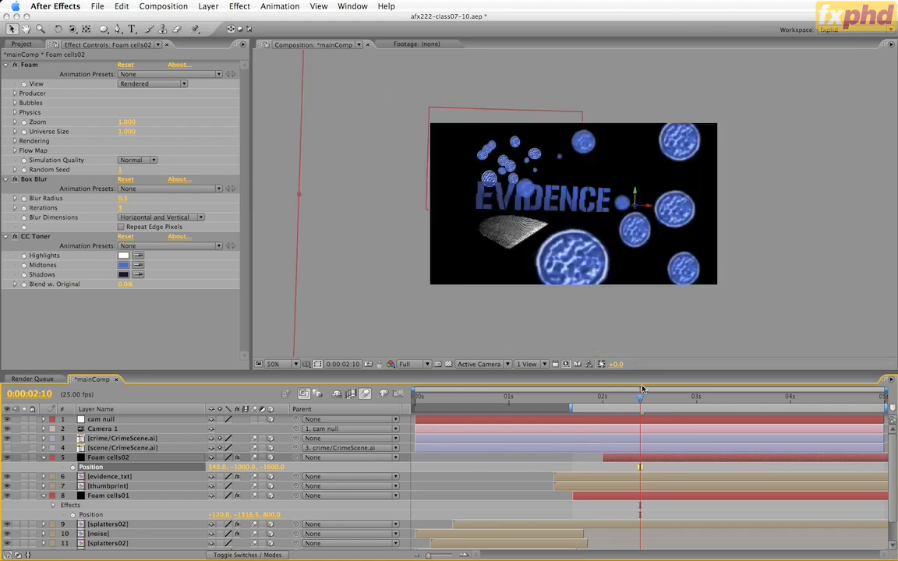
pyautogui.press('.')
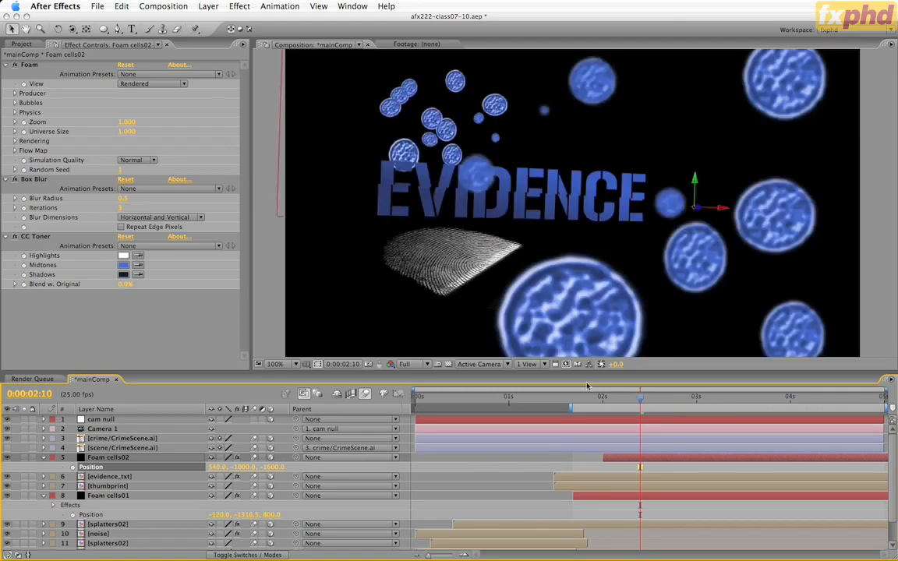
pyautogui.moveTo(584, 372); pyautogui.dragTo(584, 421)
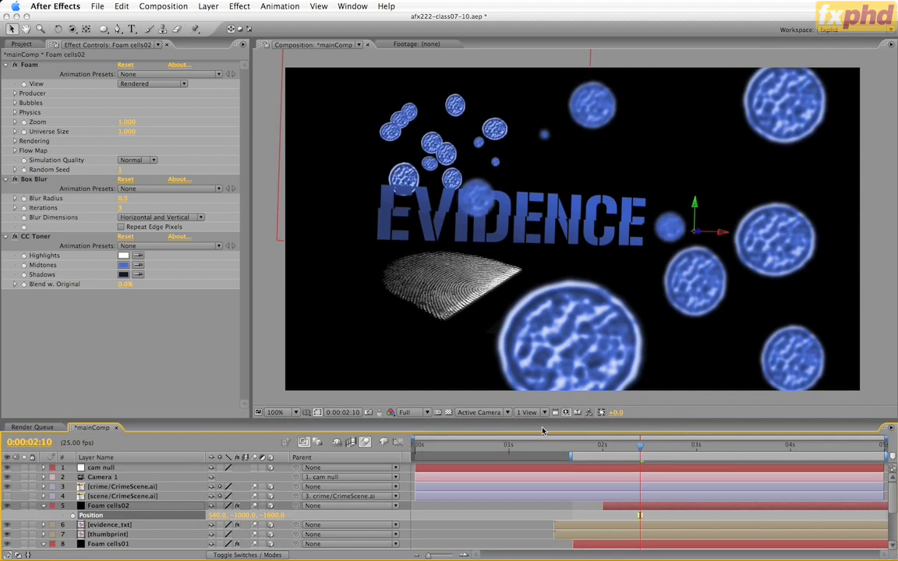
# Set the Box Blur on Foam cells02 to a blur radius of 10 with 2 iterations.
pyautogui.click(108, 506)
pyautogui.press('e')
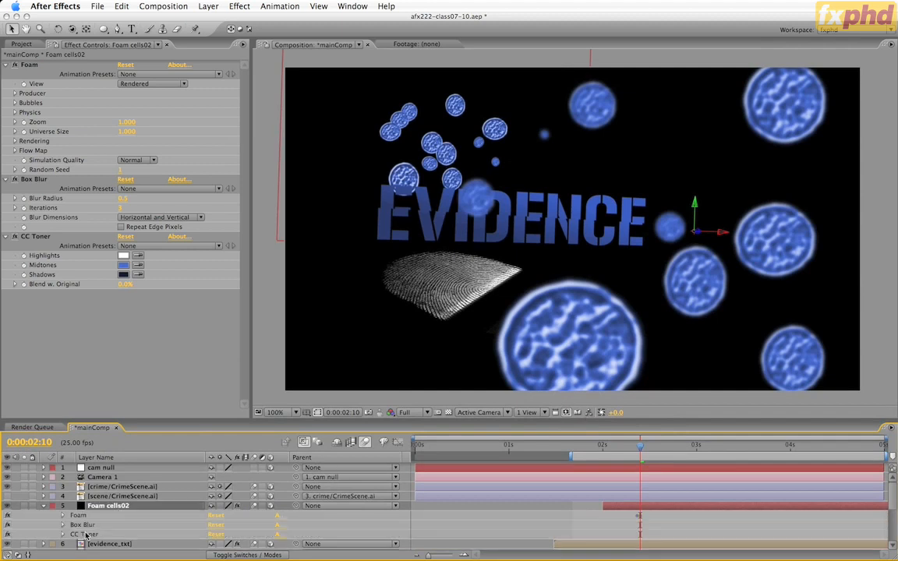
pyautogui.click(82, 525)
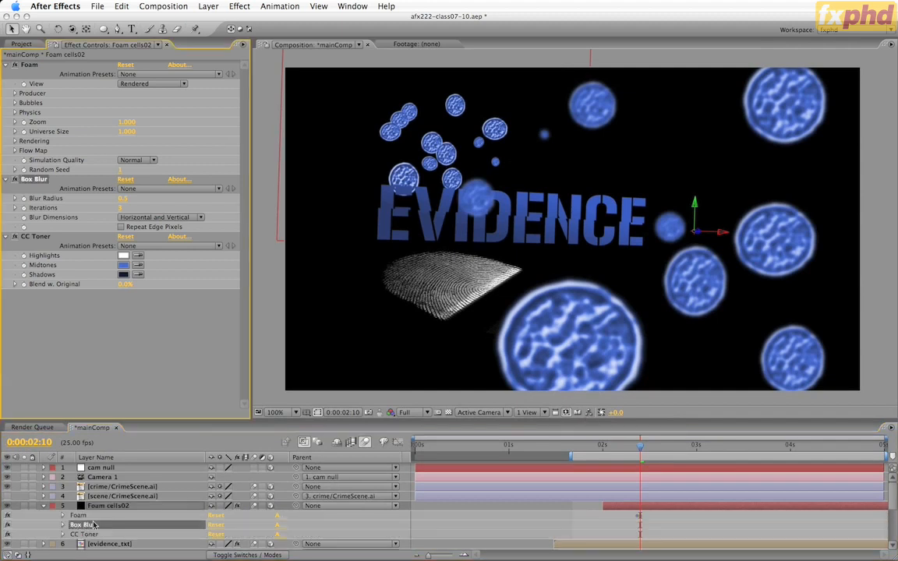
pyautogui.click(125, 200)
pyautogui.write('10')
pyautogui.press('Tab')
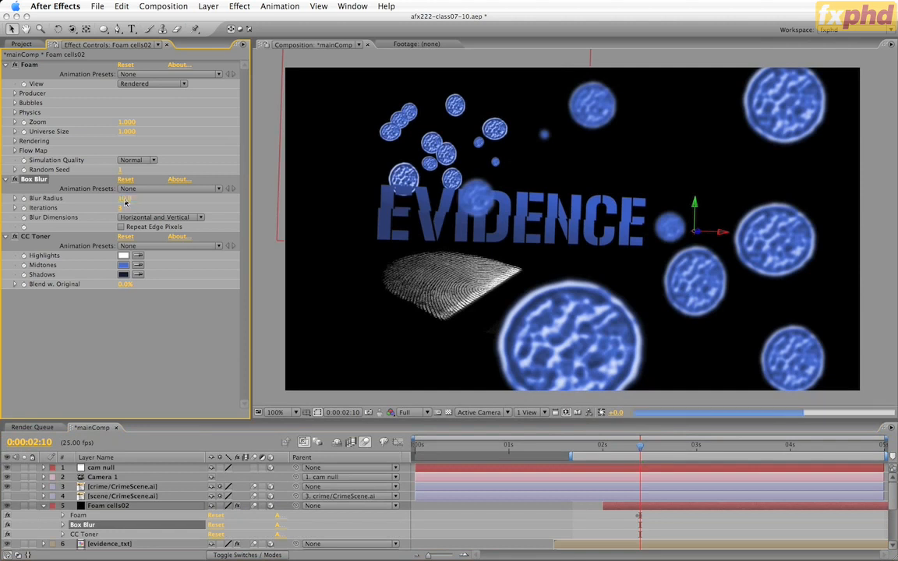
pyautogui.write('1')
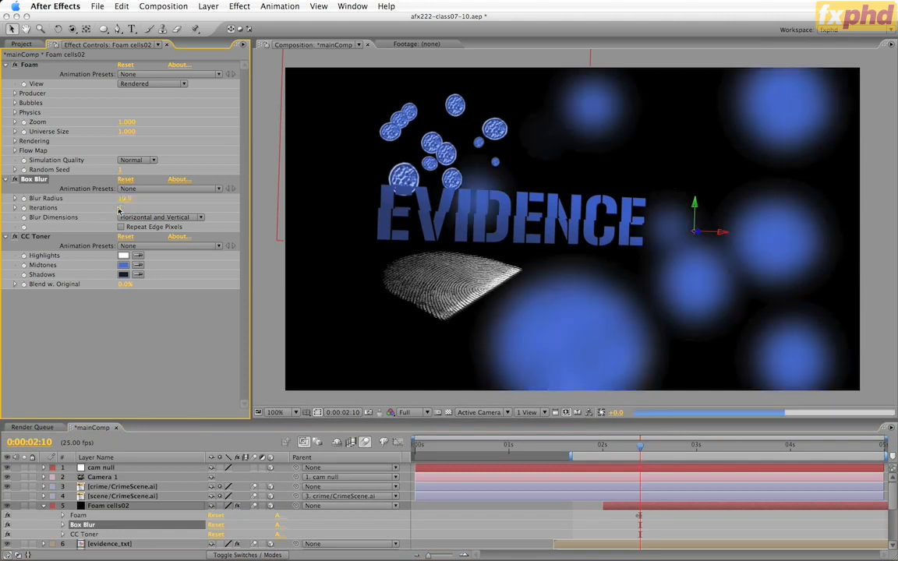
pyautogui.press('Return')
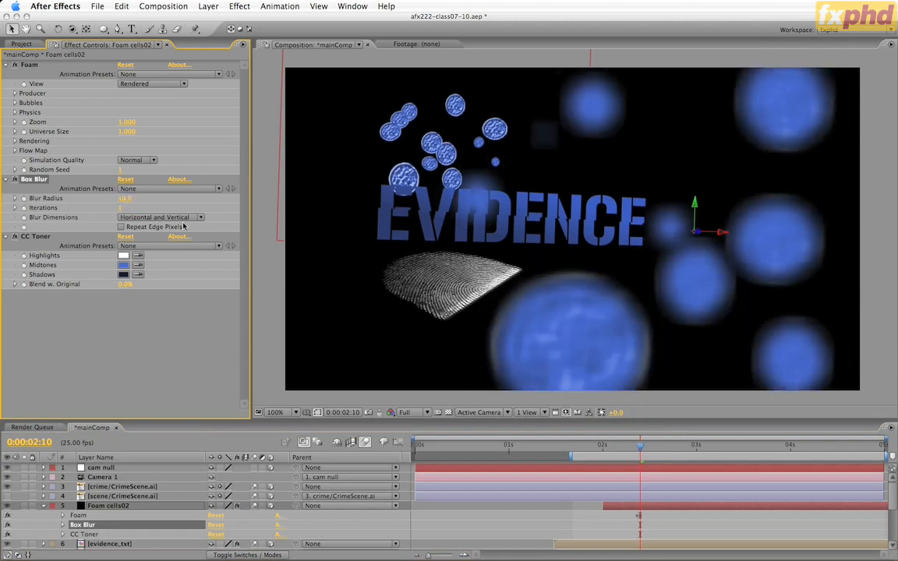
pyautogui.click(122, 208)
pyautogui.write('3')
pyautogui.press('Return')
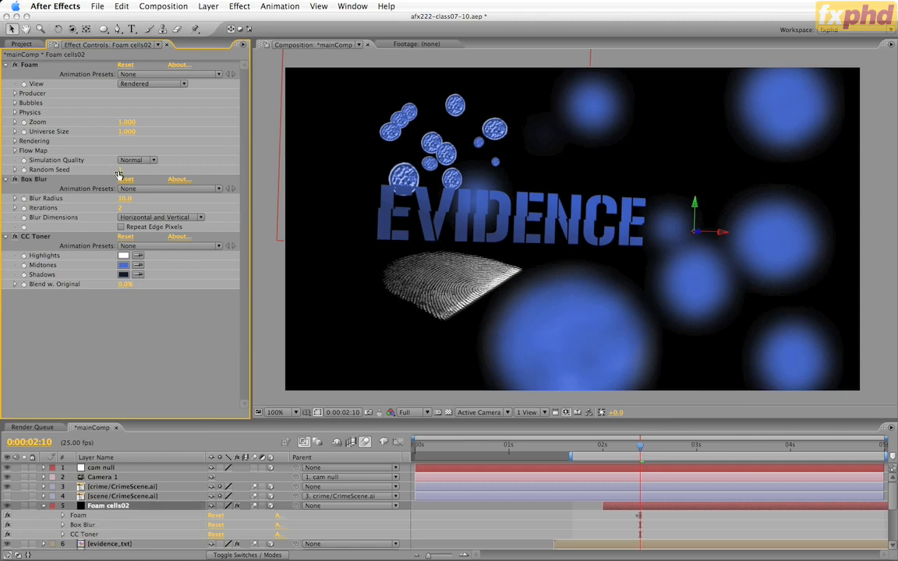
# Set the Foam random seed of Foam cells02 to 14 and shift the layer along its X axis, farther from the EVIDENCE title.
pyautogui.moveTo(123, 171); pyautogui.dragTo(131, 173)
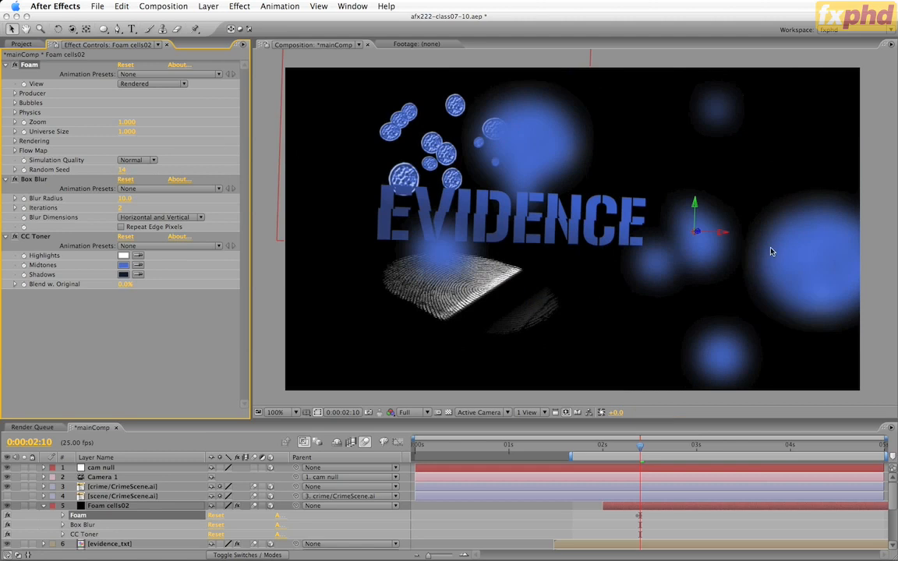
pyautogui.moveTo(725, 234); pyautogui.dragTo(752, 237)
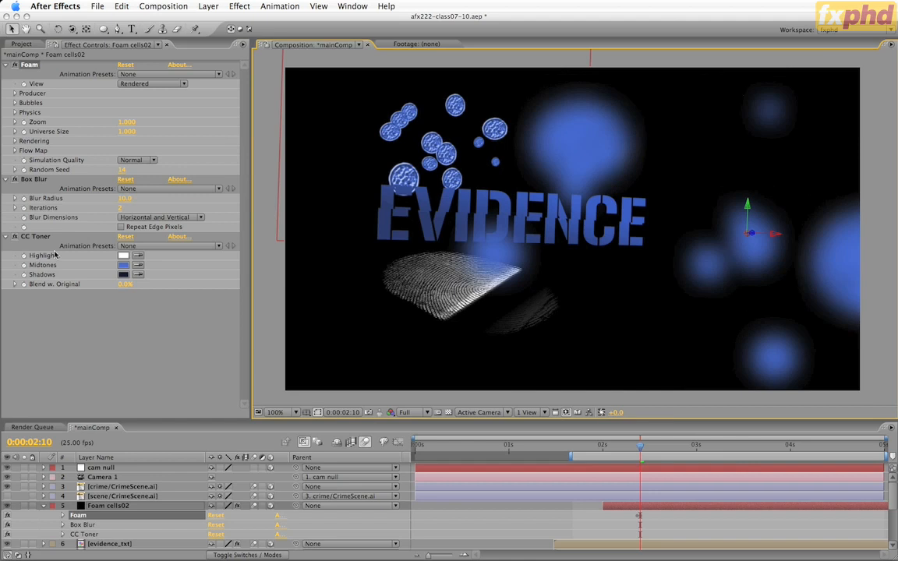
# Set the Z rotation of Foam cells02 to 24° and nudge the layer back along its X axis.
pyautogui.click(162, 505)
pyautogui.press('r')
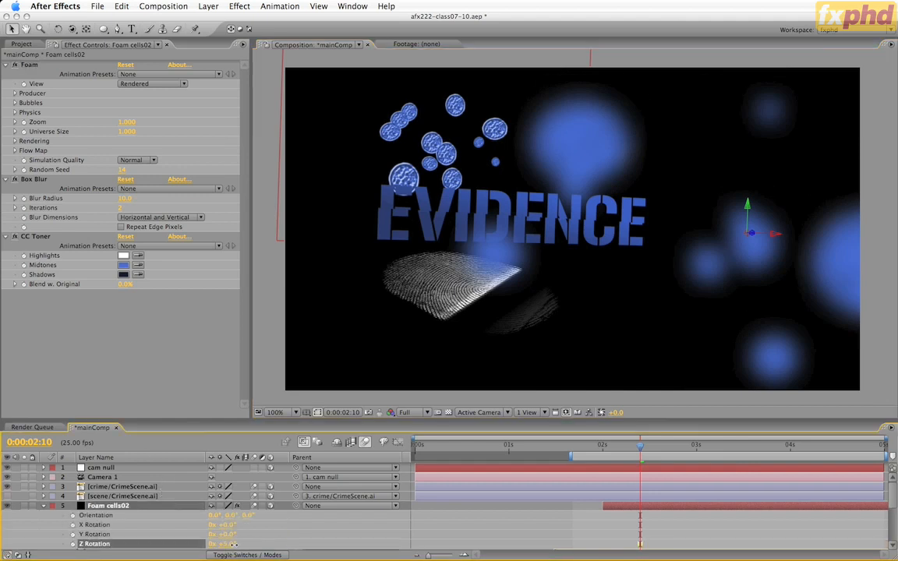
pyautogui.moveTo(223, 544); pyautogui.dragTo(246, 553)
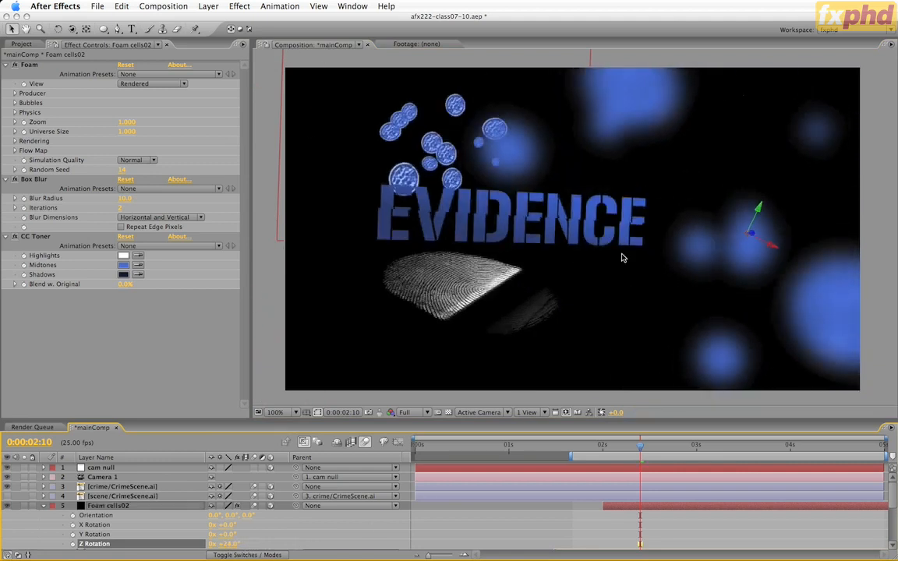
pyautogui.moveTo(773, 245)
pyautogui.mouseDown()
pyautogui.moveTo(762, 238)
pyautogui.moveTo(772, 244)
pyautogui.mouseUp()
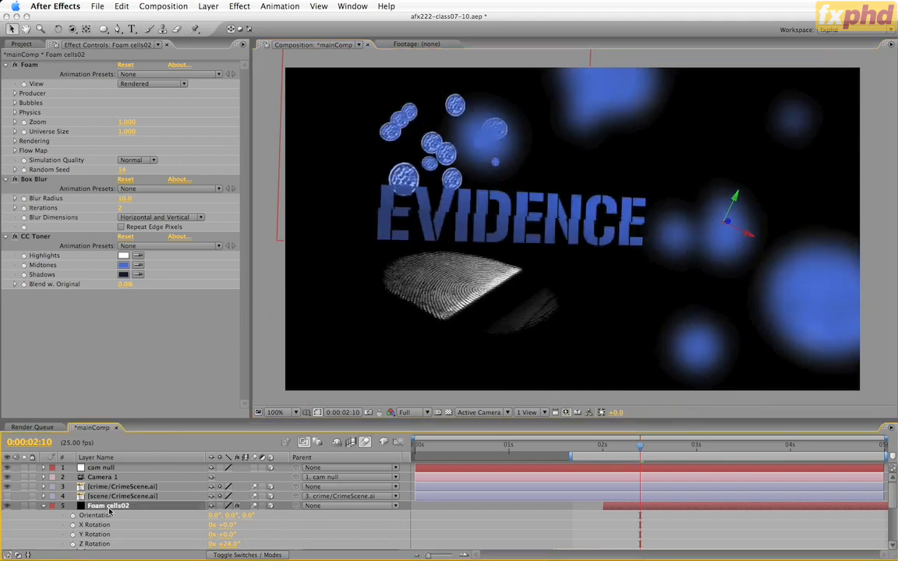
# Scale the Foam cells02 layer to 80%.
pyautogui.press('s')
pyautogui.click(224, 515)
pyautogui.write('80')
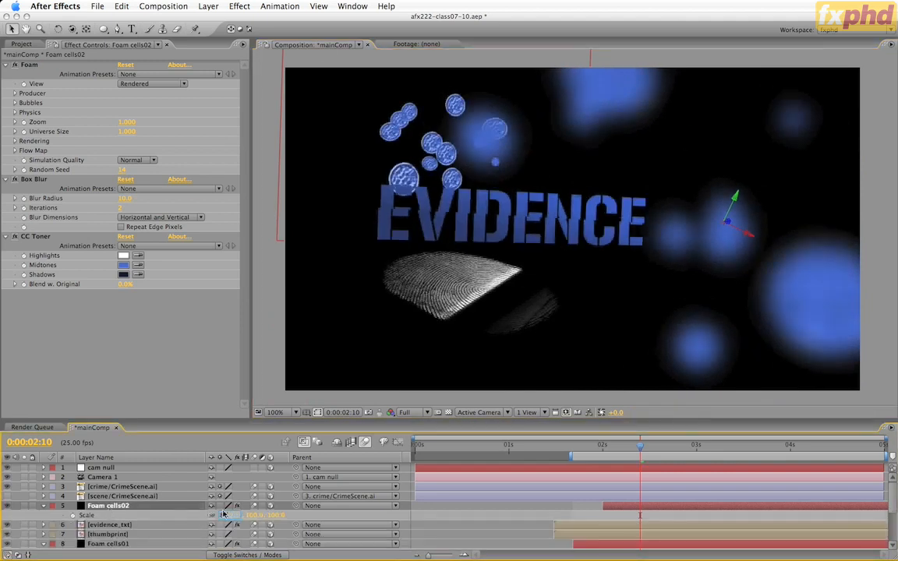
pyautogui.press('Return')
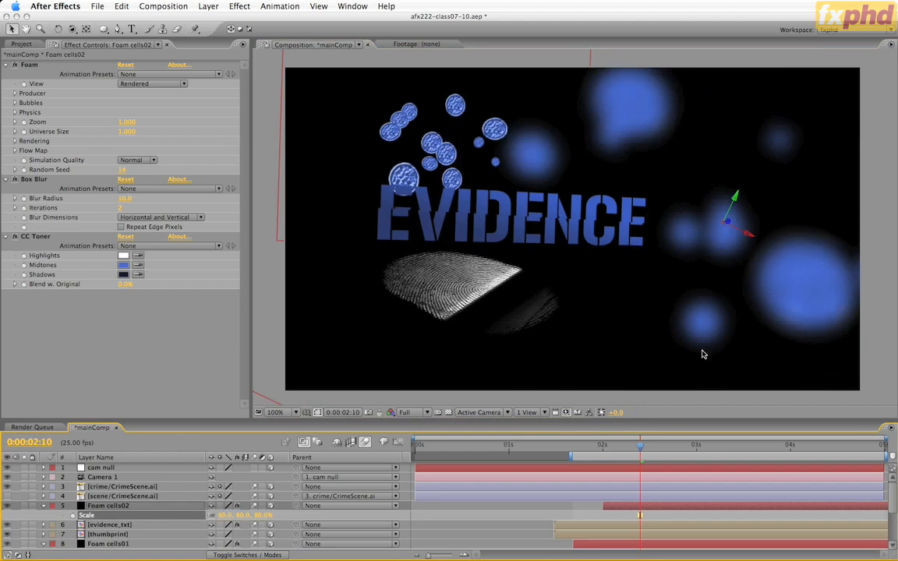
# Nudge Foam cells02 slightly down along its Y axis and save the project as the incremental version afx222-class07-11.aep.
pyautogui.click(734, 199)
pyautogui.moveTo(737, 204); pyautogui.dragTo(729, 218)
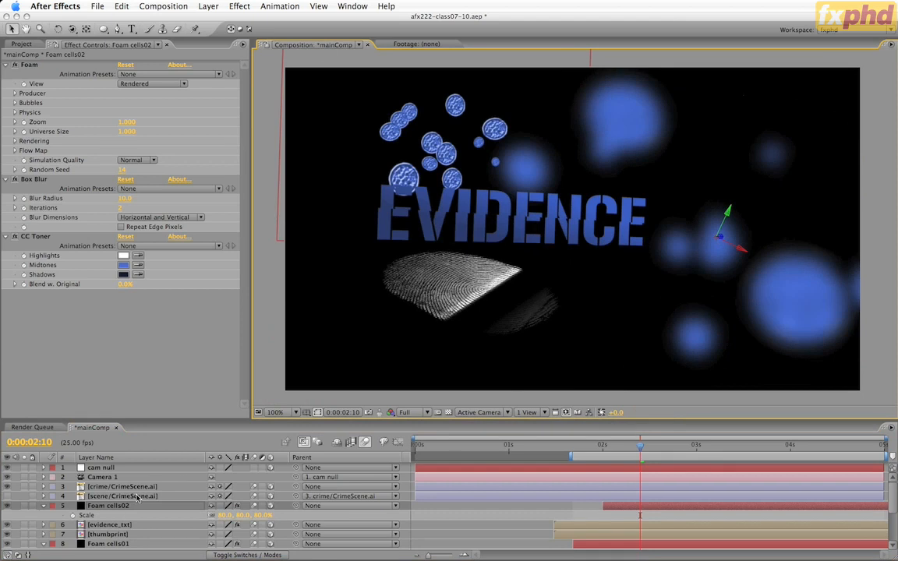
pyautogui.press('super+alt+shift+s')
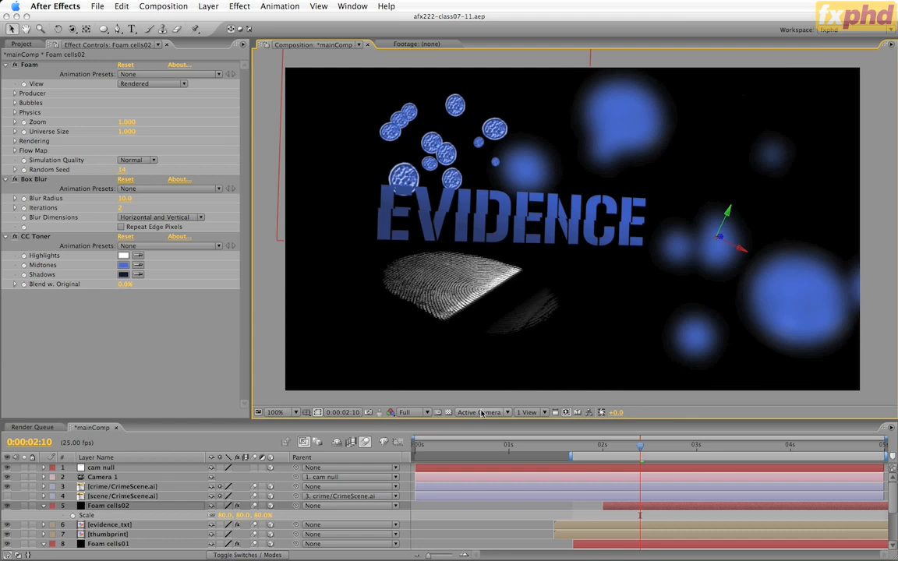
# Duplicate the noise layer and place the copy between Foam cells02 and evidence_txt in the layer order.
pyautogui.scroll(-1, 205, 465)
pyautogui.scroll(-3, 205, 465)
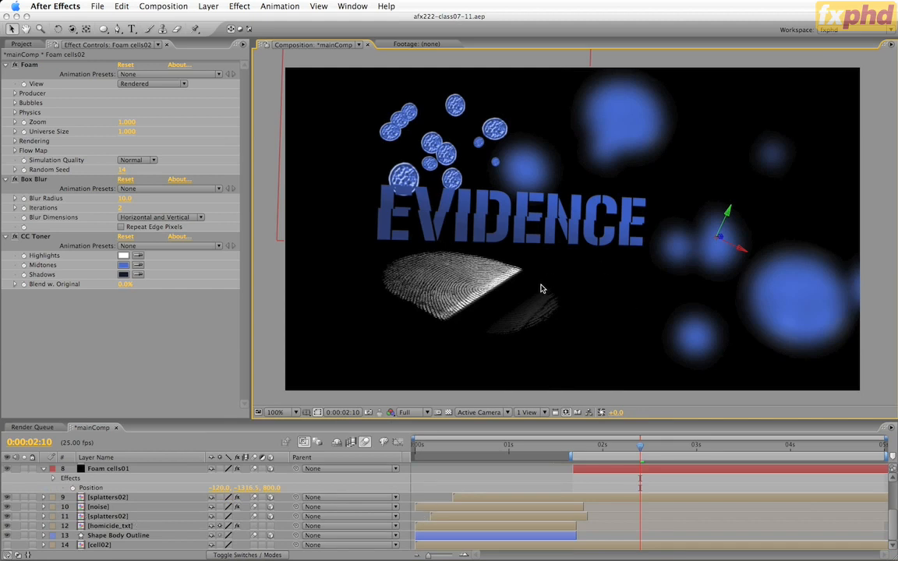
pyautogui.click(101, 508)
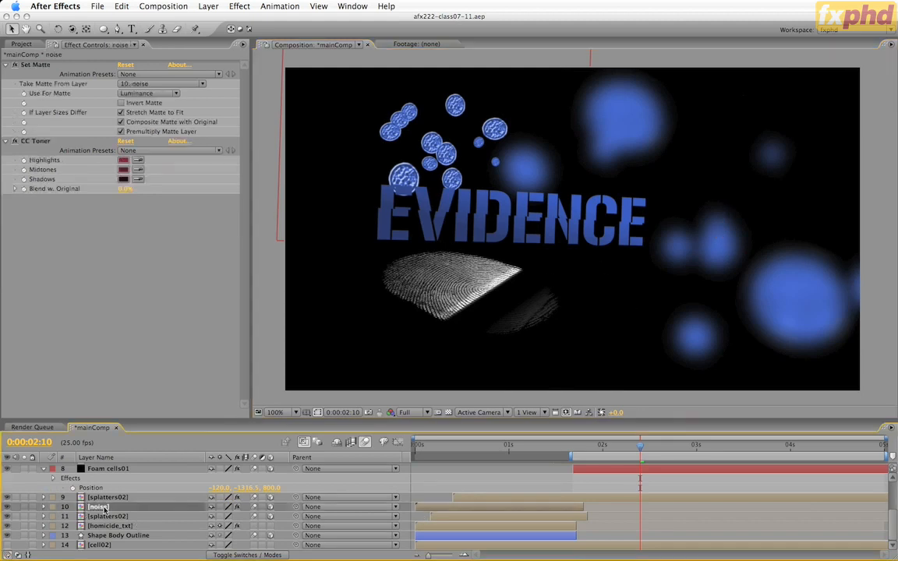
pyautogui.press('super+d')
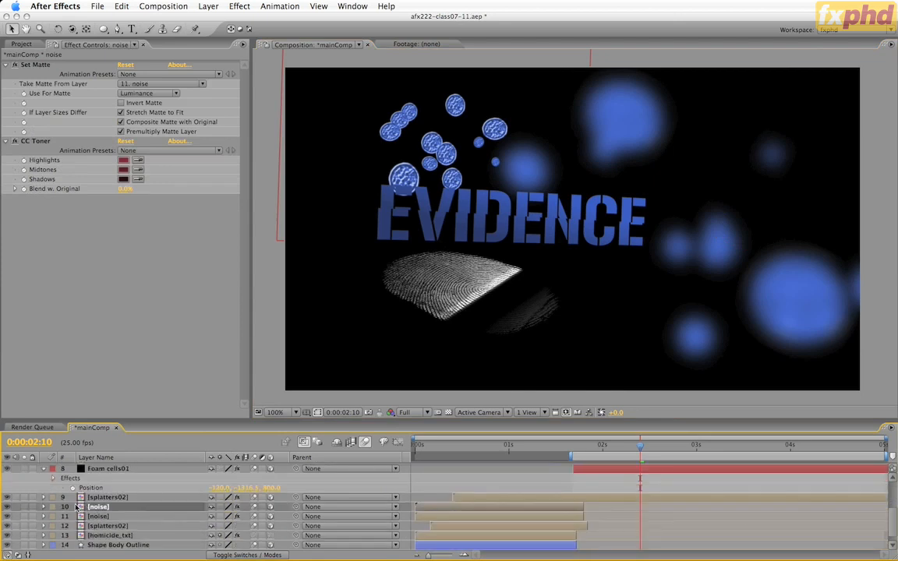
pyautogui.press('`')
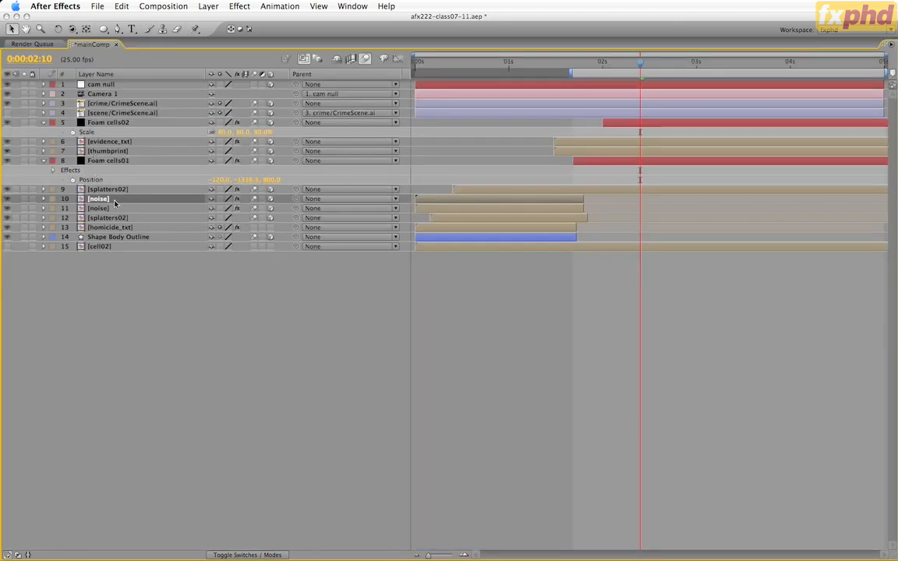
pyautogui.moveTo(111, 199); pyautogui.dragTo(127, 141)
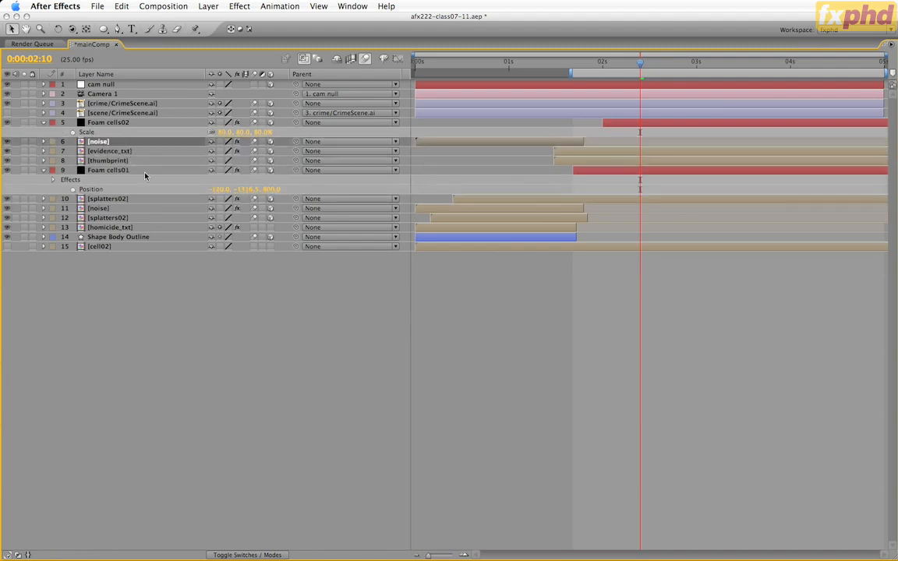
pyautogui.press('`')
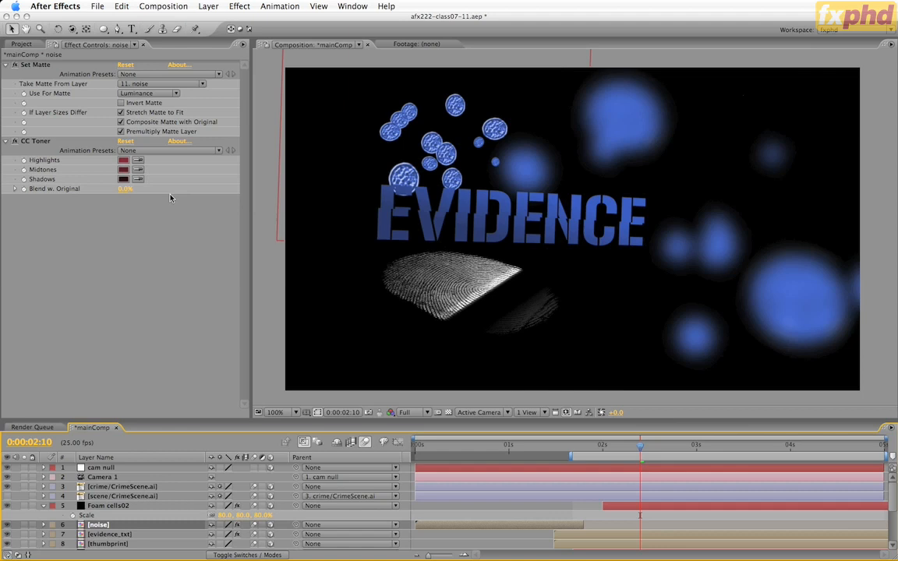
# Set the Y position of the duplicated noise layer to -1000.
pyautogui.press('p')
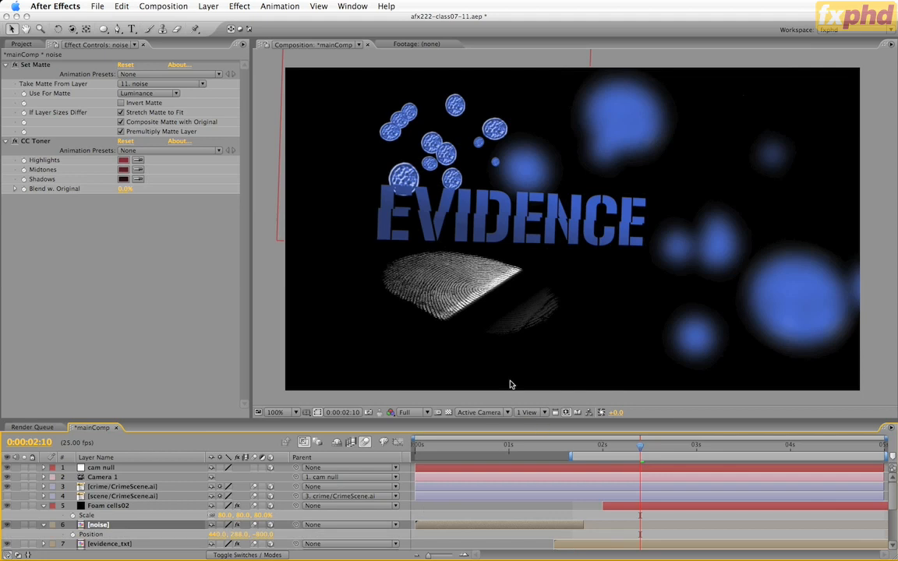
pyautogui.click(234, 537)
pyautogui.press('Return')
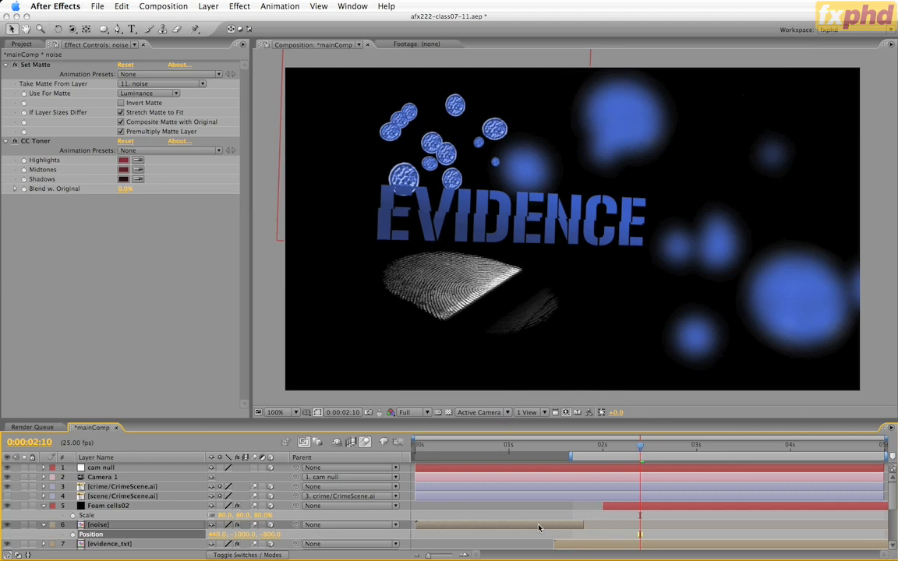
# Shift the duplicated noise layer in time to start at 0:00:01:17, matching the in point of Foam cells01.
pyautogui.click(626, 508)
pyautogui.scroll(-2, 625, 509)
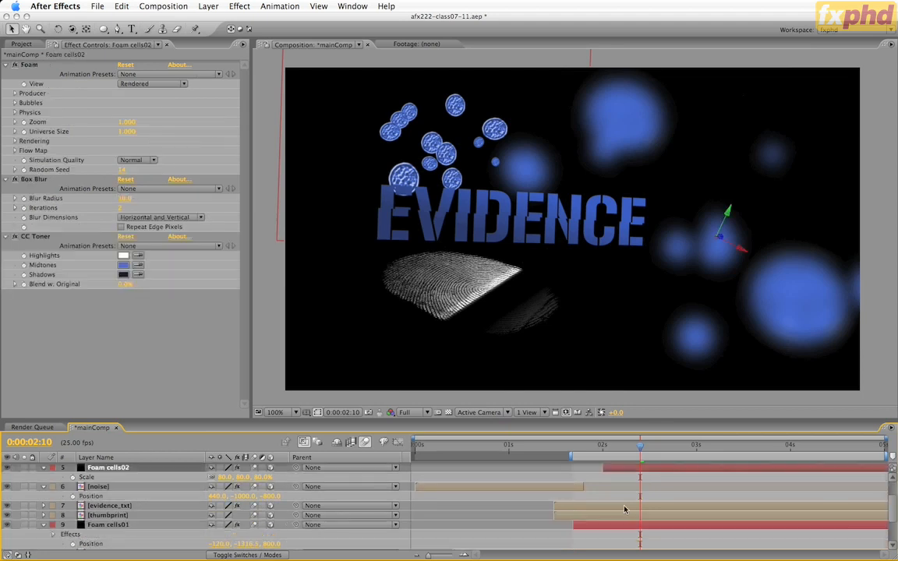
pyautogui.click(600, 526)
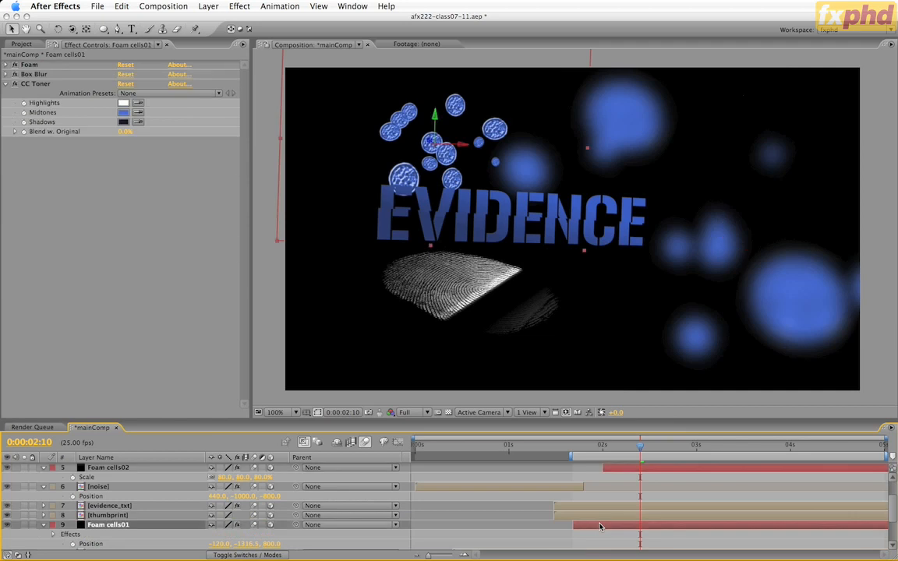
pyautogui.press('i')
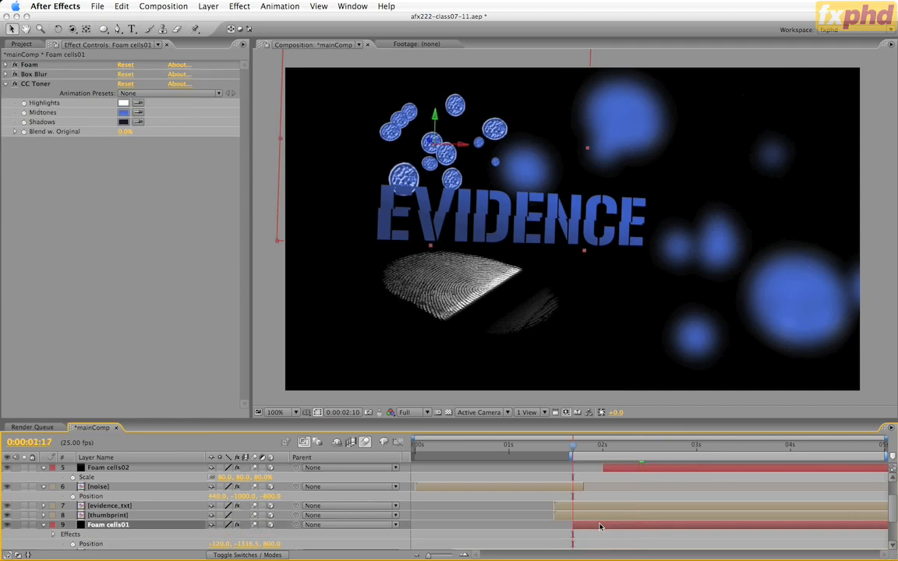
pyautogui.click(530, 489)
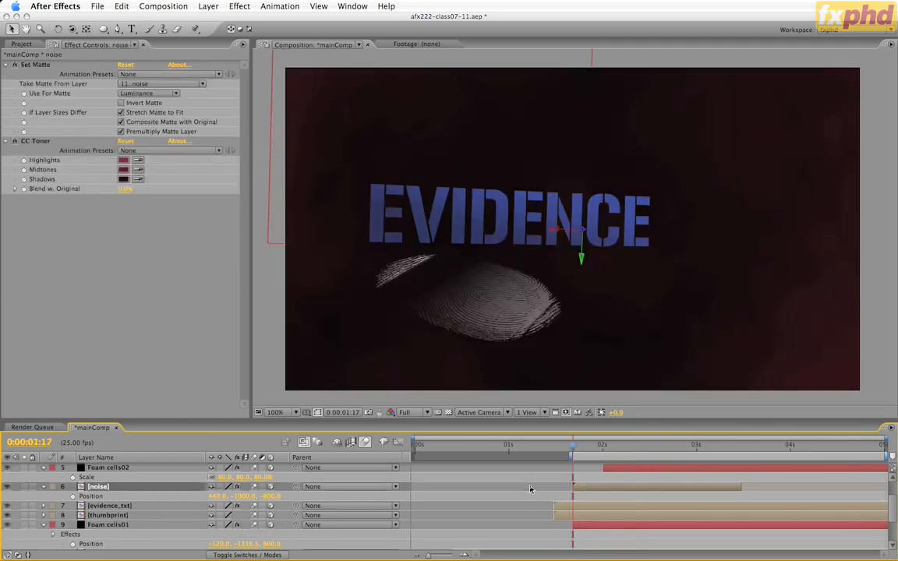
# Recolour the CC Toner highlights and midtones of the duplicated noise layer with blues sampled from the cells and EVIDENCE title at 0:00:02:11.
pyautogui.press('[')
pyautogui.click(643, 449)
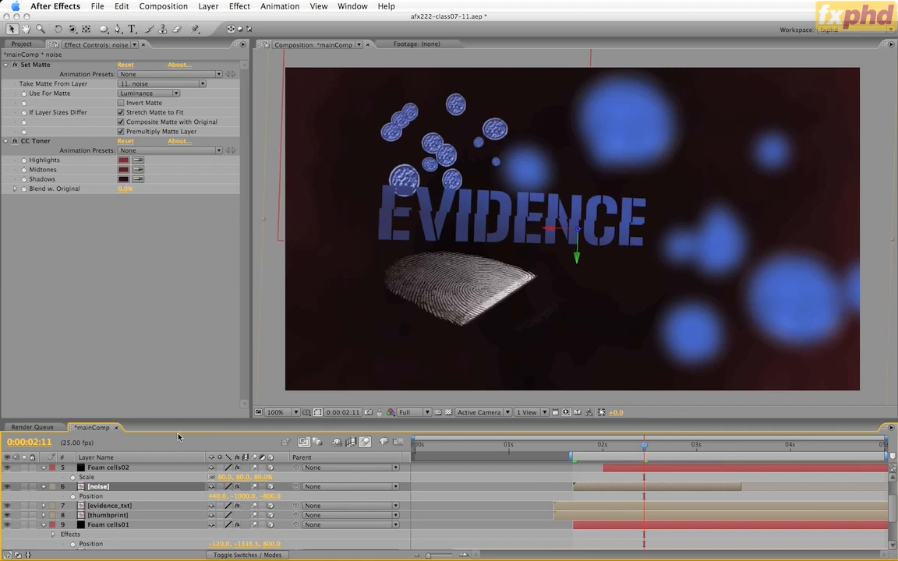
pyautogui.click(138, 160)
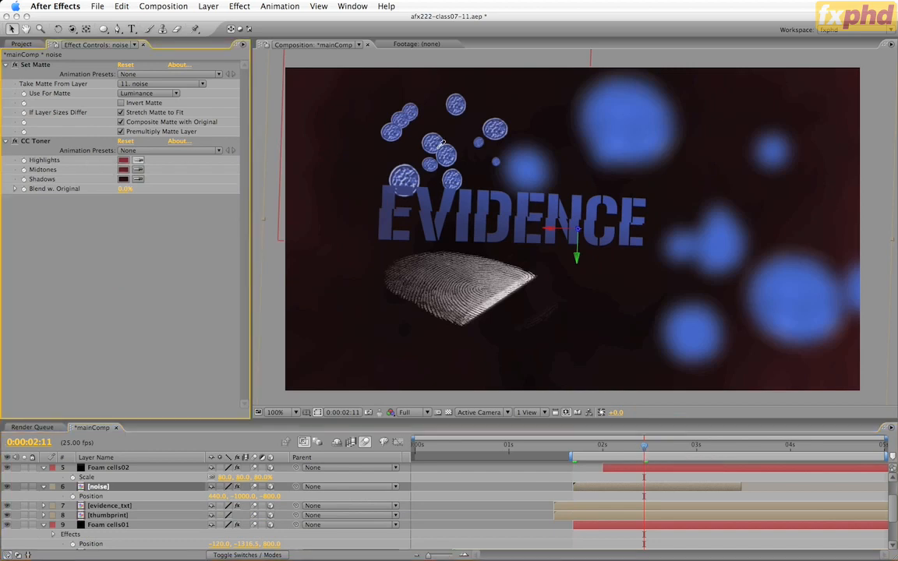
pyautogui.click(616, 143)
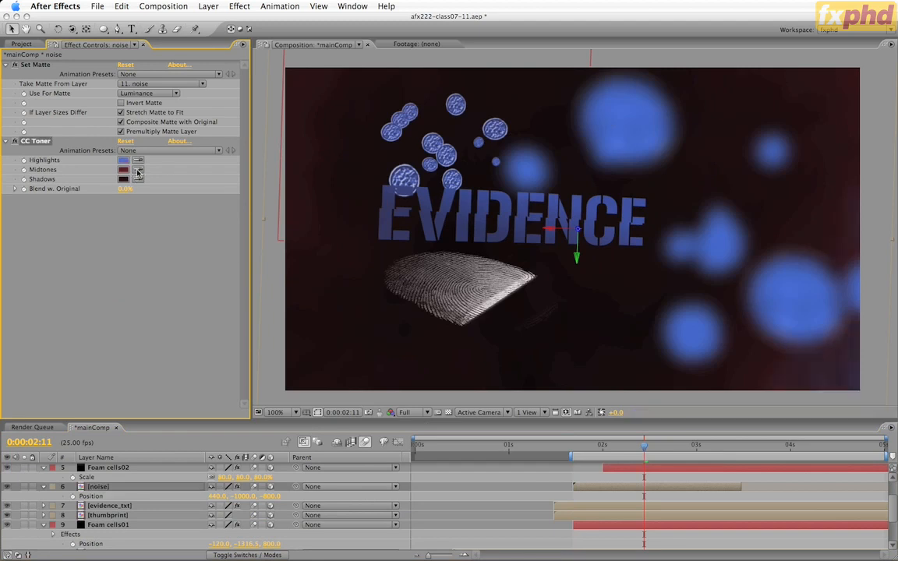
pyautogui.click(503, 224)
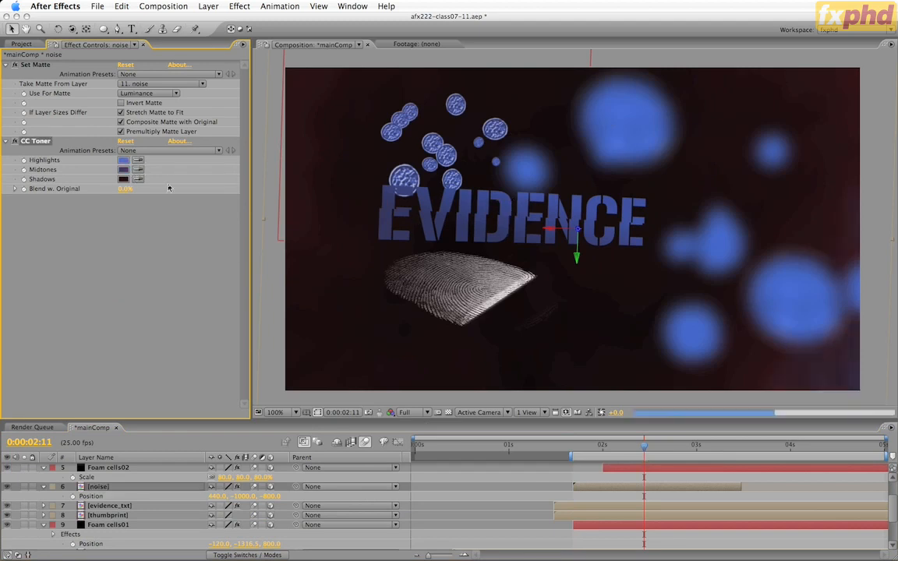
# Set the CC Toner shadows colour of the duplicated noise layer to dark blue 030822, keeping the sampled midtones colour.
pyautogui.click(123, 180)
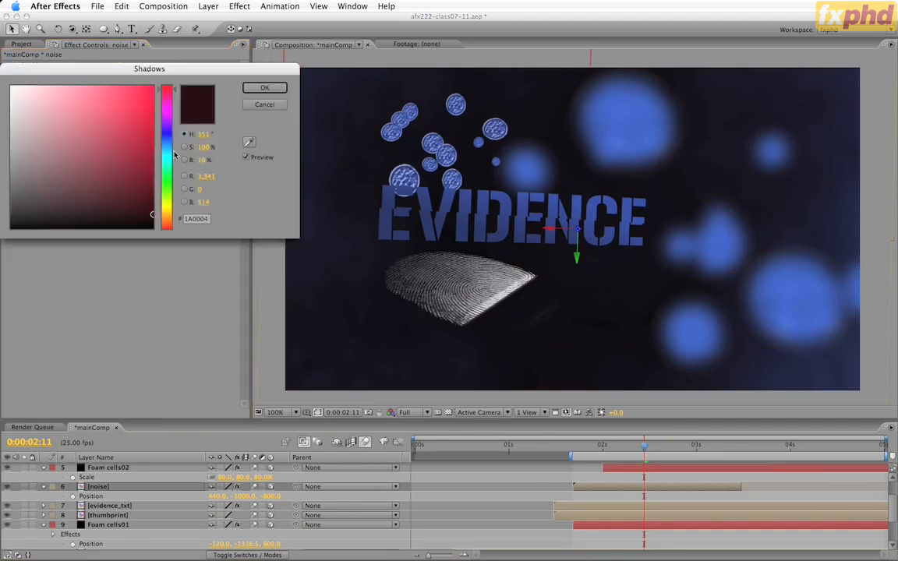
pyautogui.moveTo(166, 137)
pyautogui.mouseDown()
pyautogui.moveTo(166, 126)
pyautogui.moveTo(168, 139)
pyautogui.mouseUp()
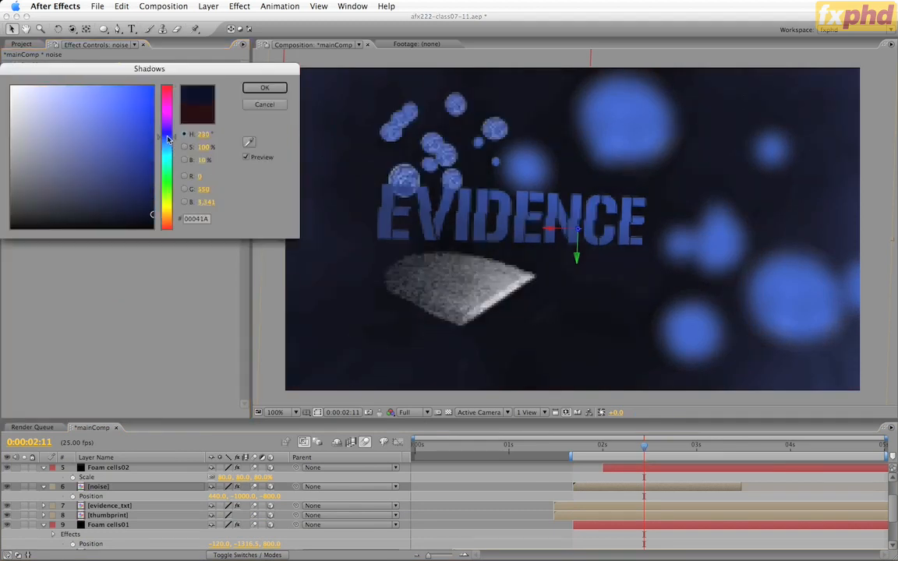
pyautogui.click(140, 210)
pyautogui.click(264, 87)
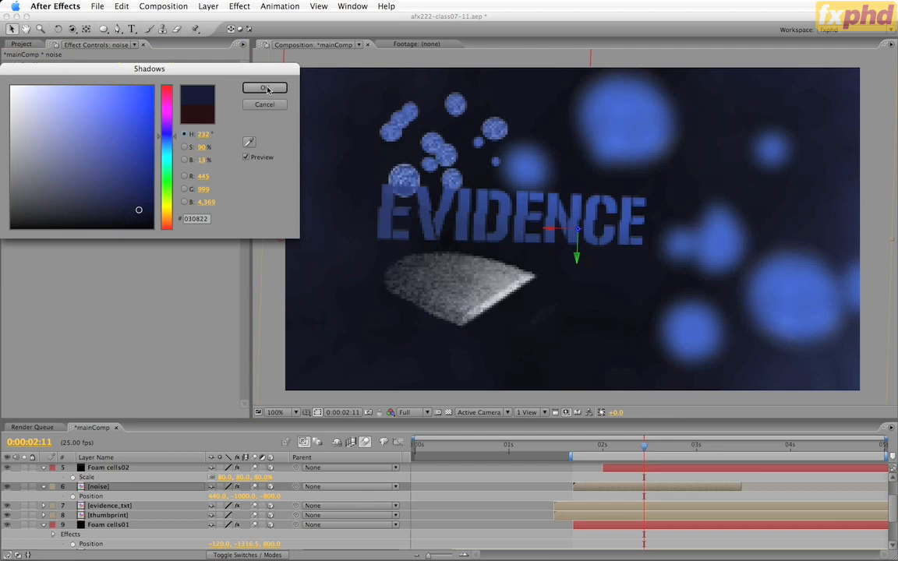
pyautogui.click(122, 173)
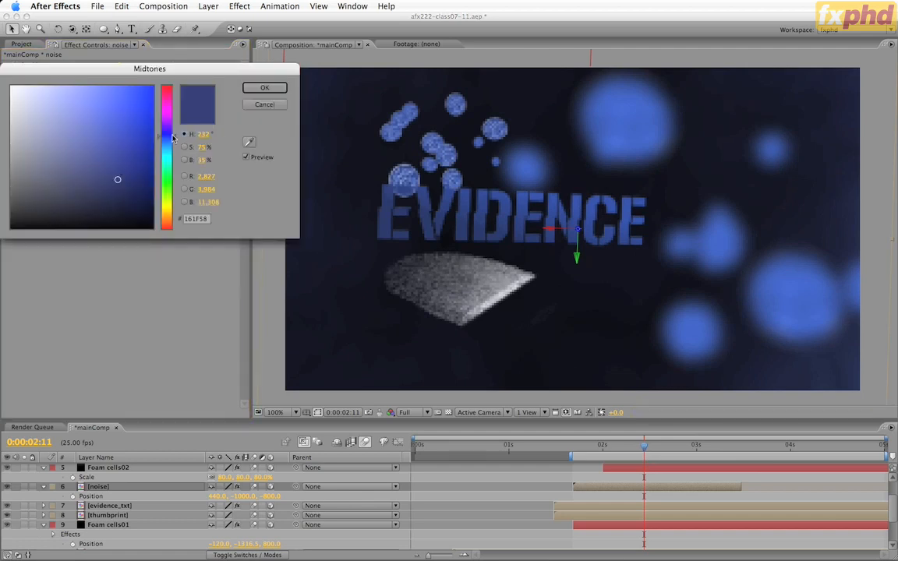
pyautogui.click(269, 106)
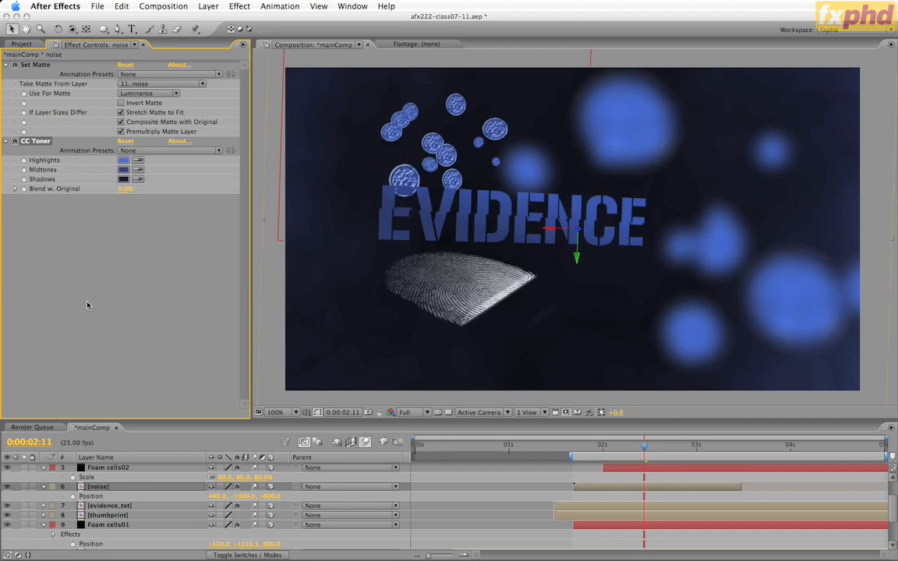
# Preview the animation, set the Z Rotation of Foam cells01 to 39° and save the project as incremental version afx222-class07-12.aep.
pyautogui.press('space')
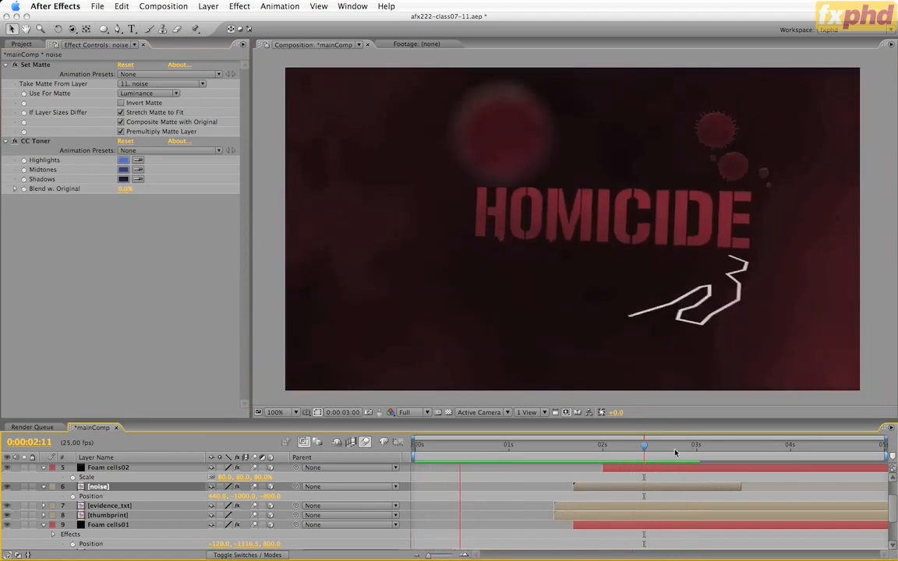
pyautogui.click(667, 446)
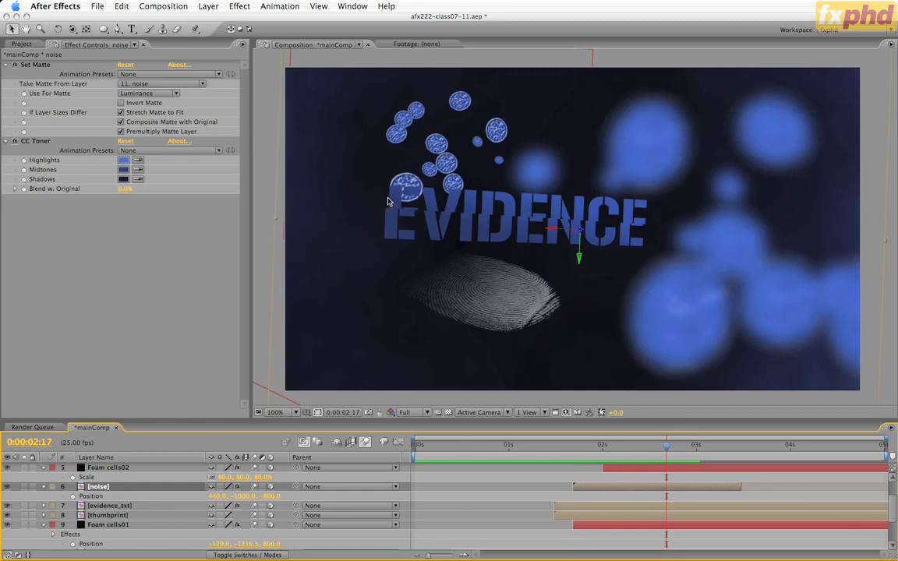
pyautogui.click(124, 528)
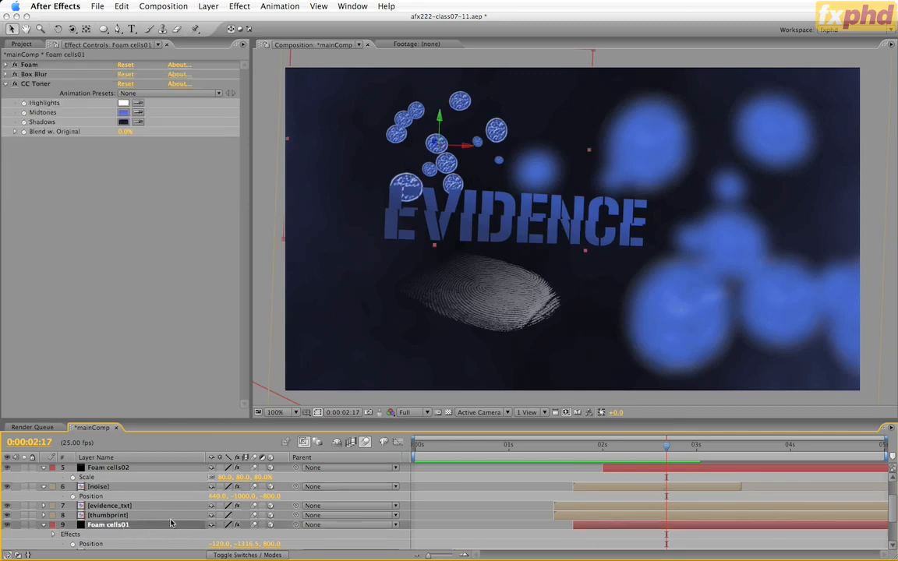
pyautogui.press('r')
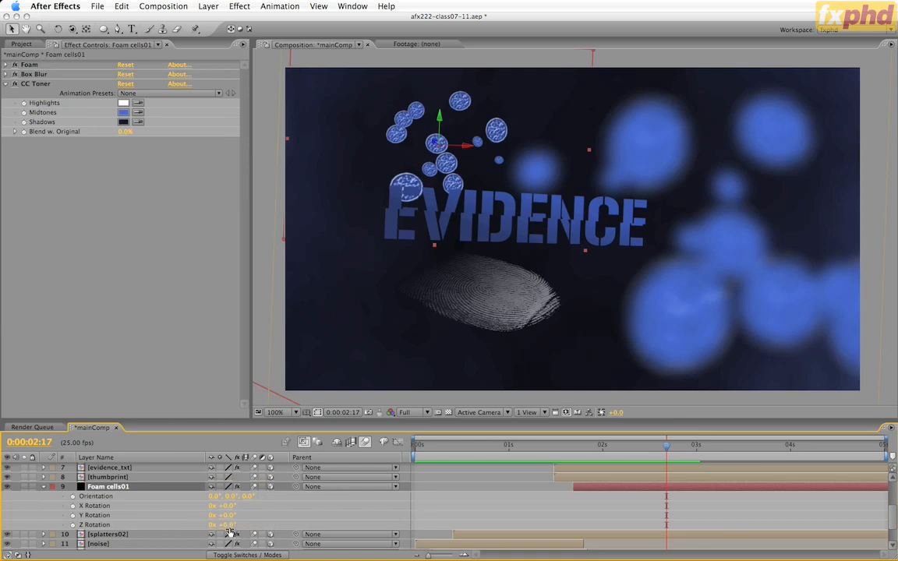
pyautogui.moveTo(211, 524); pyautogui.dragTo(251, 528)
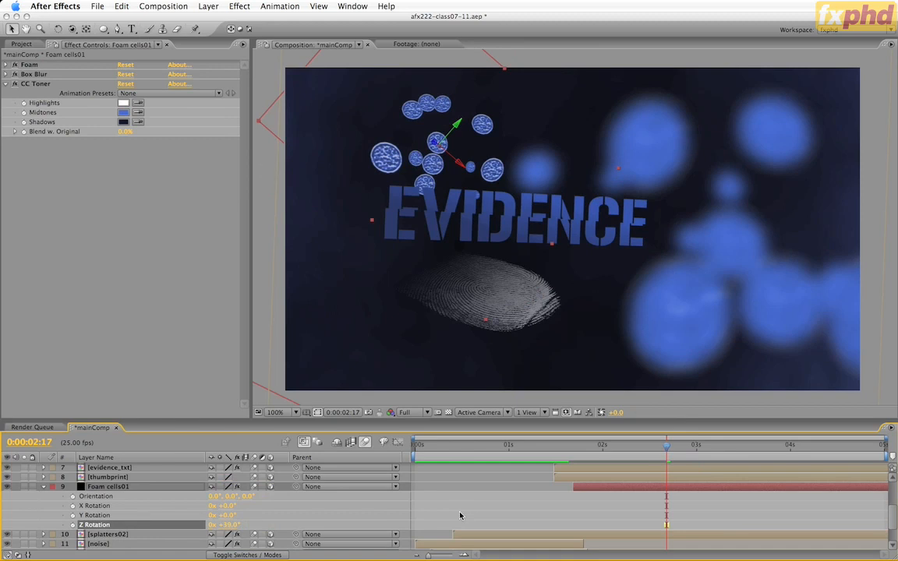
pyautogui.press('super+alt+shift+s')
# Examine the floor solid and the crime/CrimeScene.ai layer at 0:00:04:03 to see how the CRIME title stands on the floor.
pyautogui.moveTo(769, 443); pyautogui.dragTo(803, 446)
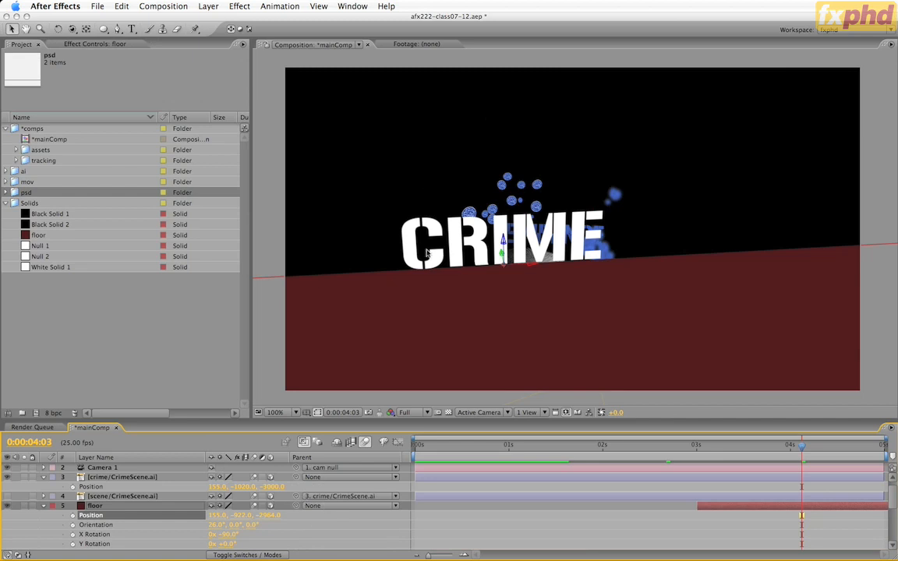
pyautogui.click(30, 237)
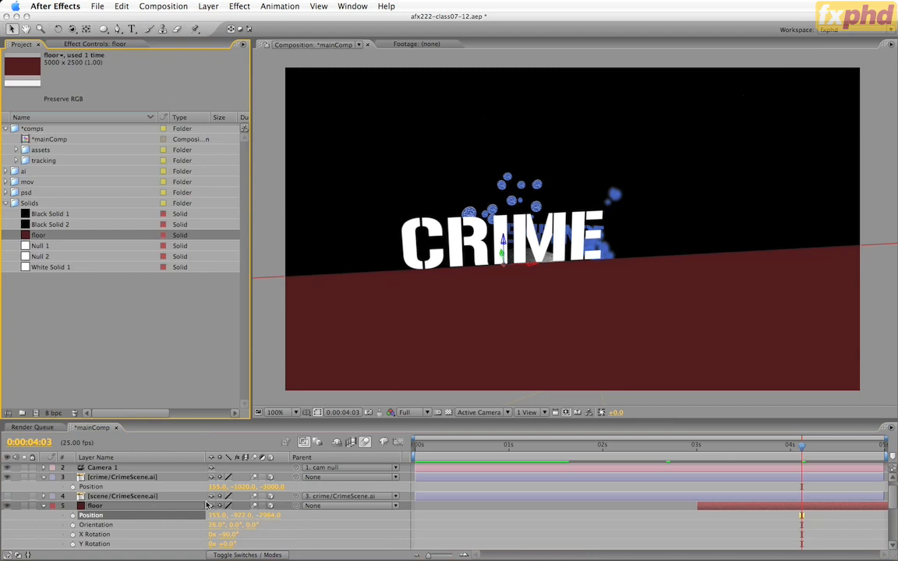
pyautogui.click(125, 477)
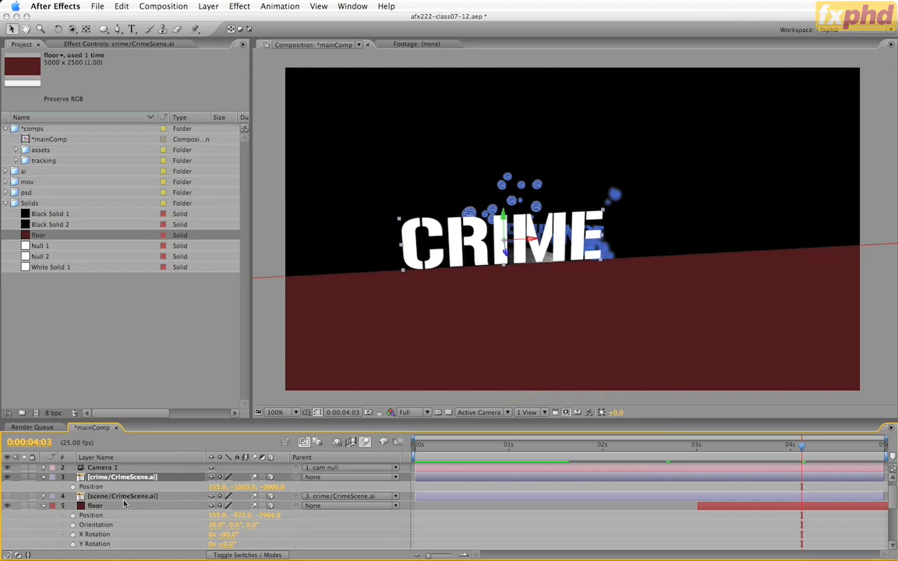
pyautogui.click(95, 505)
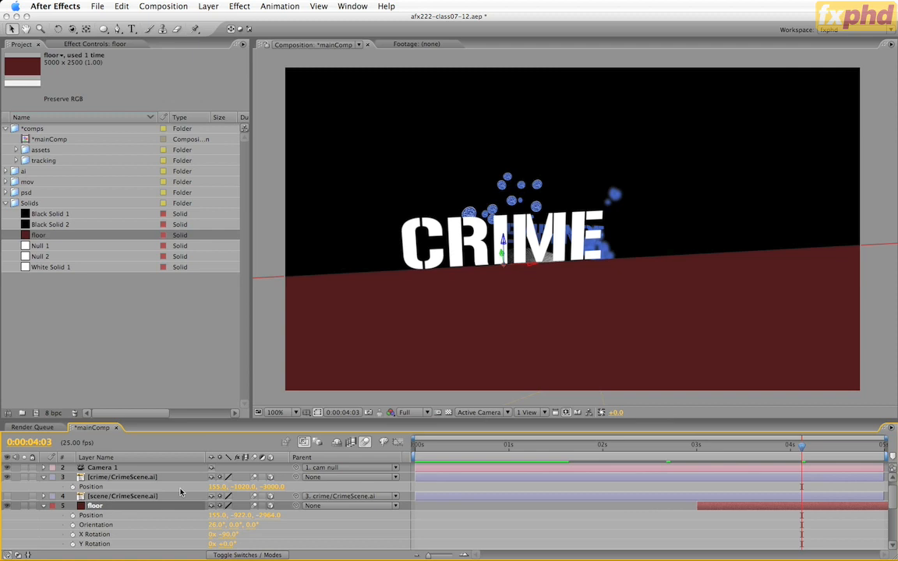
# Add a shadow-casting spot light named Light Crime Scene with 200% intensity, 180° cone angle, 50% cone feather and 100% shadow darkness.
pyautogui.press('super+alt+shift+l')
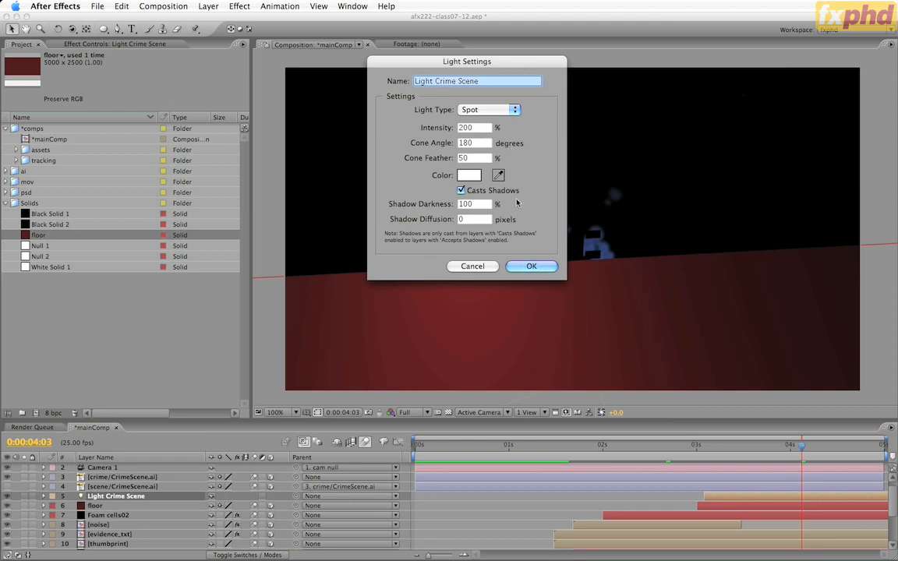
pyautogui.click(530, 266)
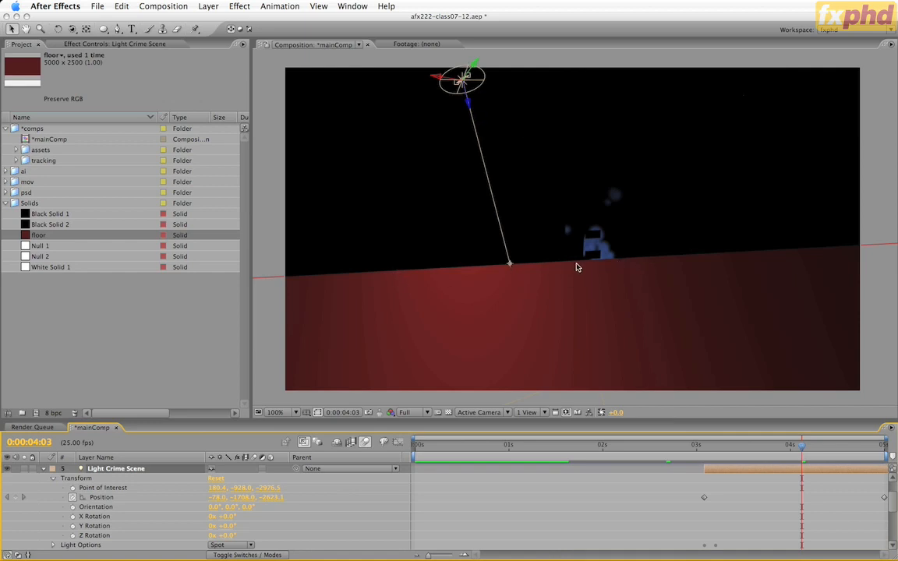
pyautogui.click(44, 469)
pyautogui.scroll(2, 172, 485)
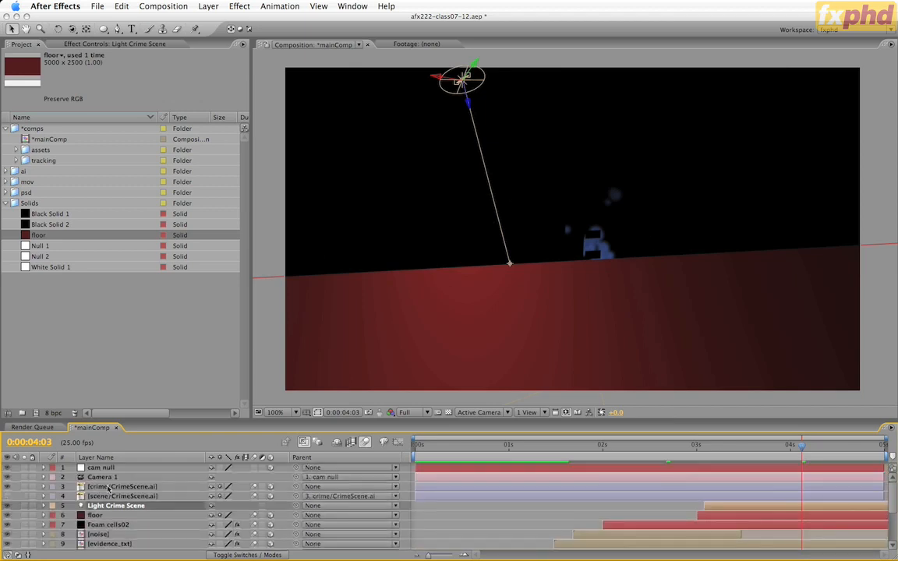
# Set Light Transmission to 100% in the Material Options of the crime/CrimeScene.ai layer.
pyautogui.click(103, 487)
pyautogui.press('a')
pyautogui.press('a')
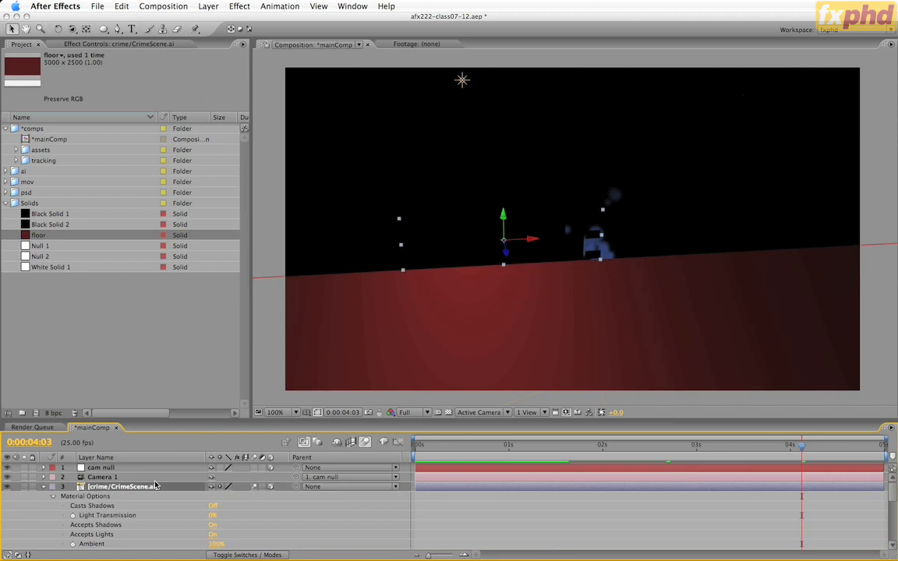
pyautogui.scroll(-3, 171, 501)
pyautogui.scroll(2, 170, 502)
pyautogui.scroll(-1, 145, 503)
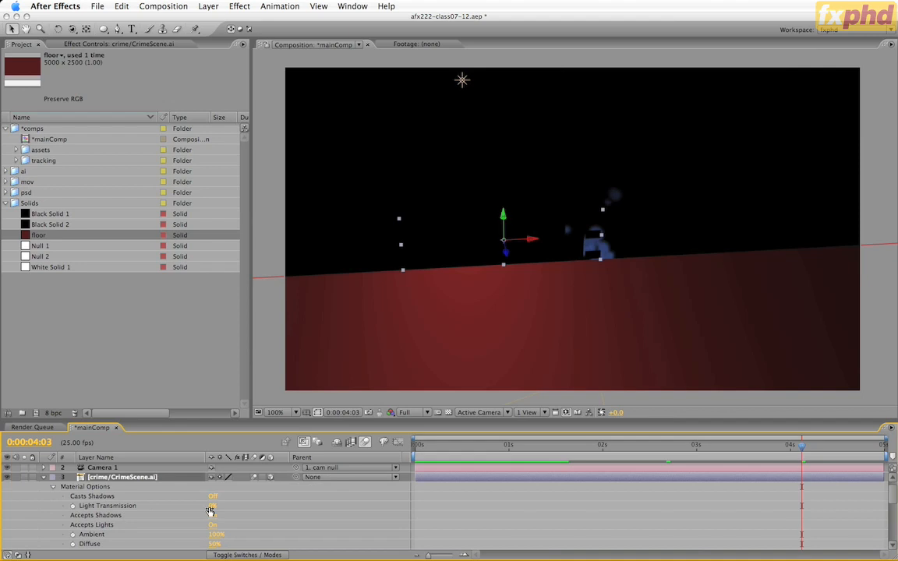
pyautogui.moveTo(210, 511); pyautogui.dragTo(295, 504)
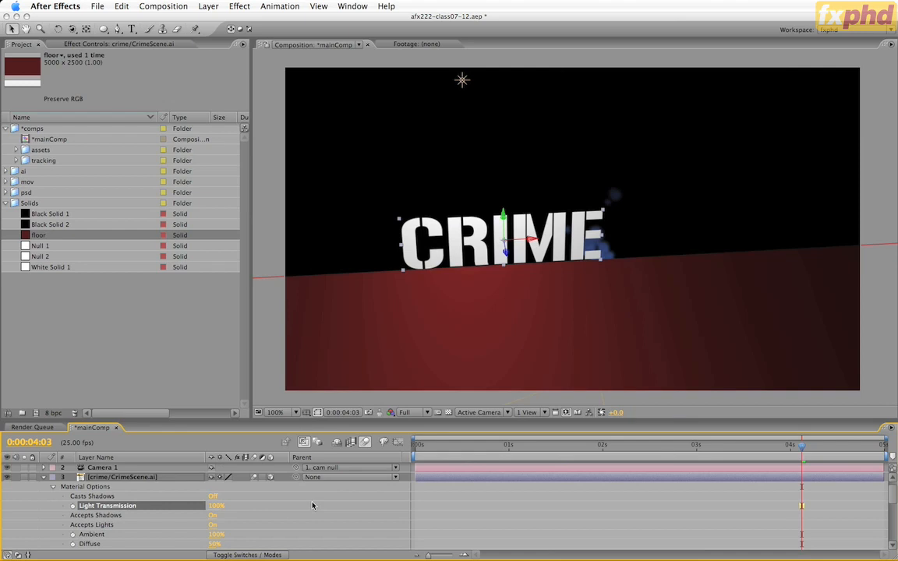
pyautogui.click(243, 515)
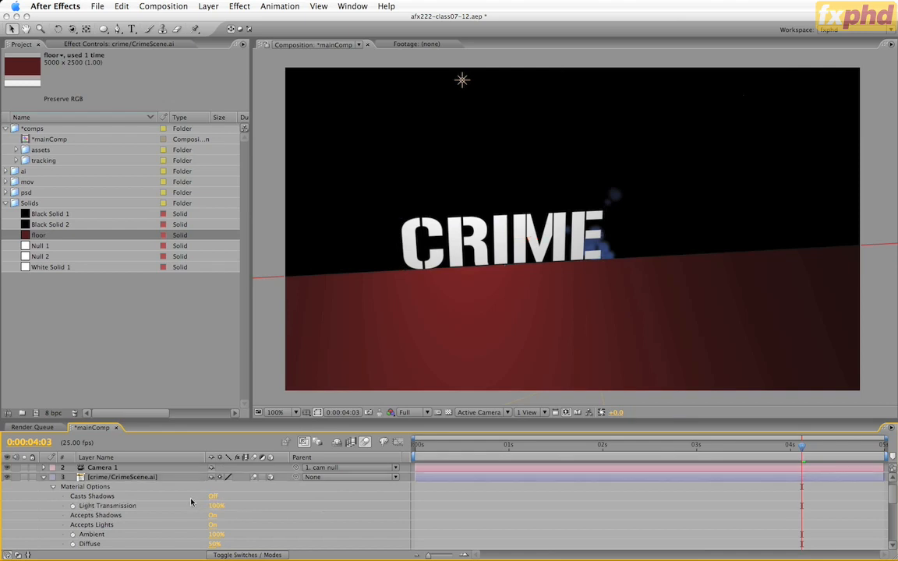
pyautogui.click(45, 482)
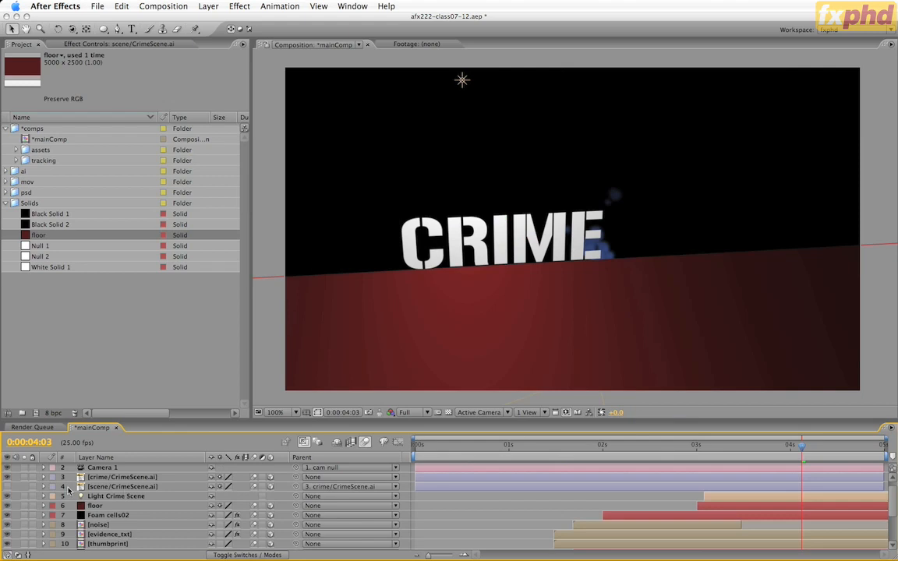
# Make the scene/CrimeScene.ai layer visible and reveal its Material Options.
pyautogui.click(8, 487)
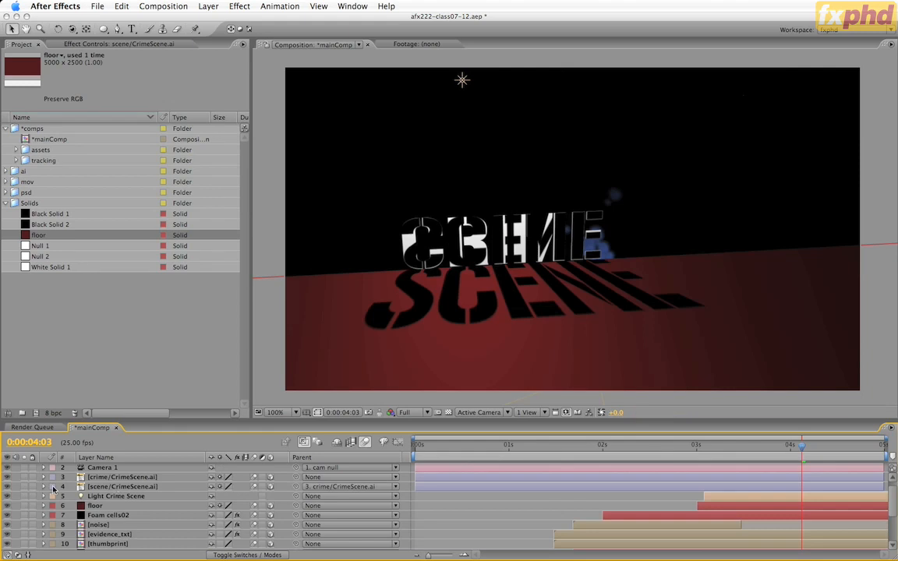
pyautogui.click(121, 488)
pyautogui.press('a')
pyautogui.press('a')
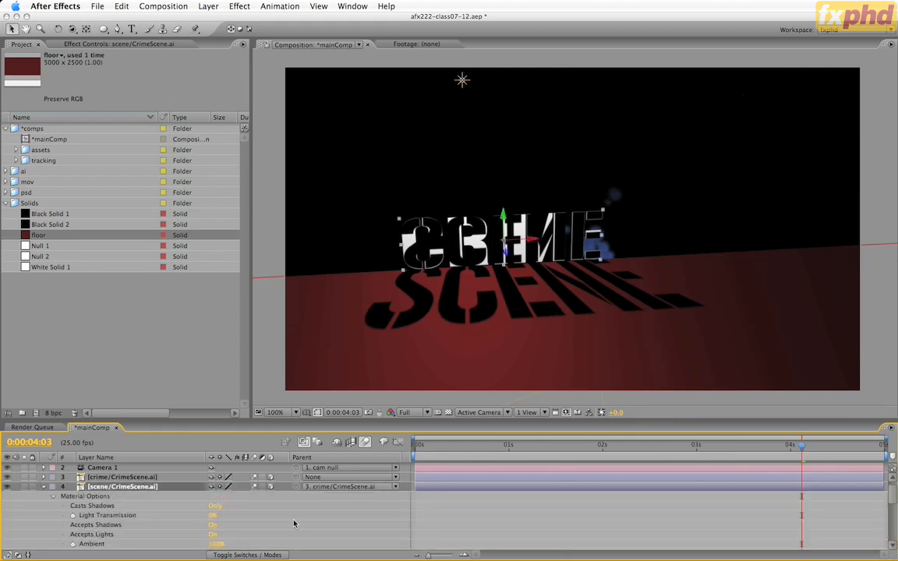
pyautogui.scroll(-2, 222, 499)
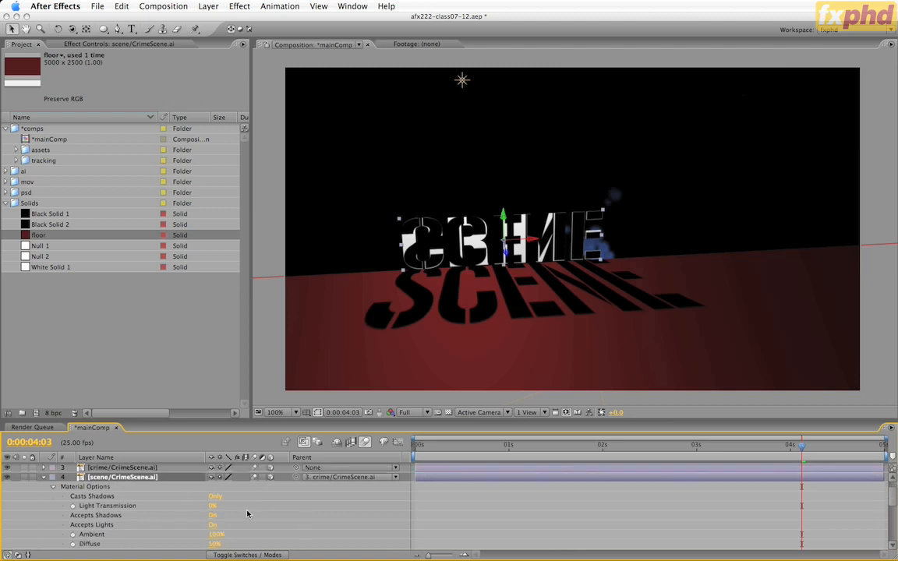
# Cycle Casts Shadows on the scene/CrimeScene.ai layer through Off and On back to Only to compare the modes.
pyautogui.click(212, 487)
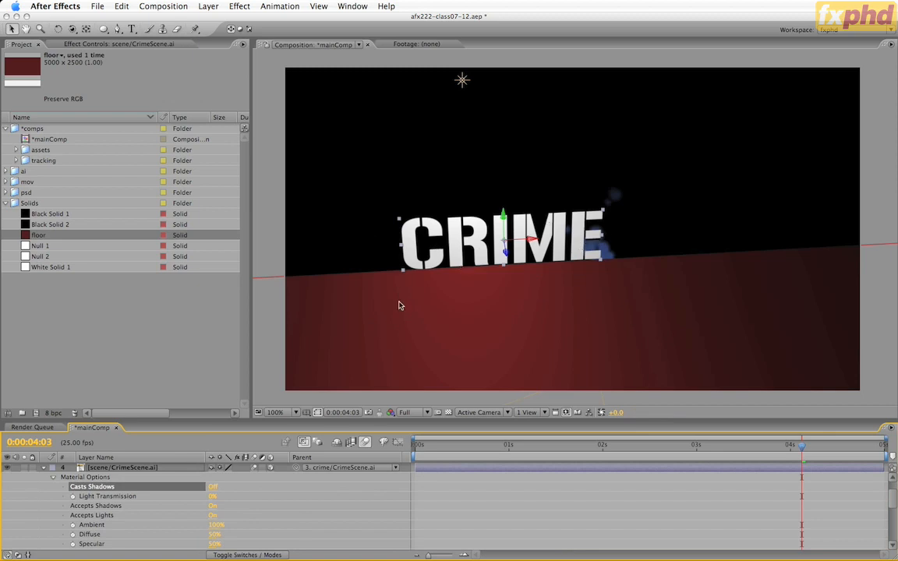
pyautogui.click(213, 487)
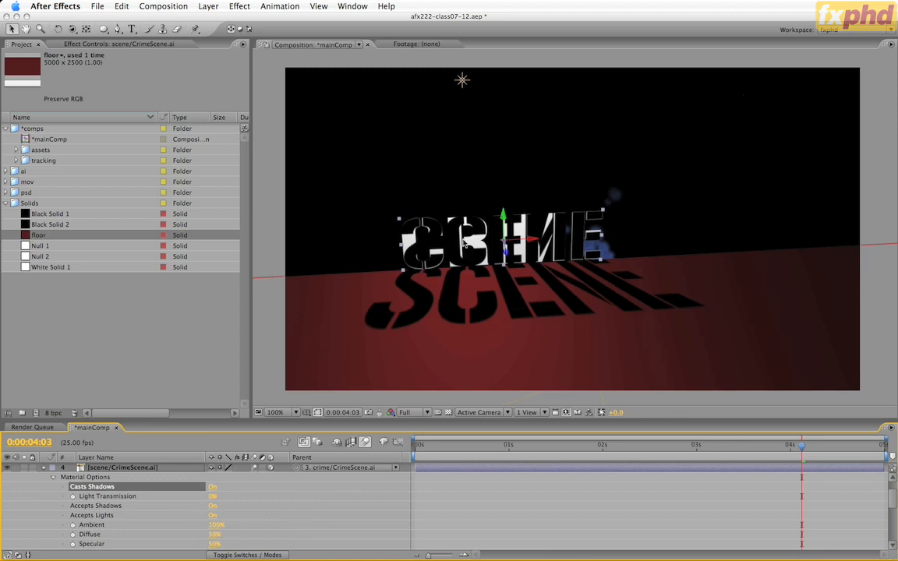
pyautogui.click(210, 488)
pyautogui.click(51, 478)
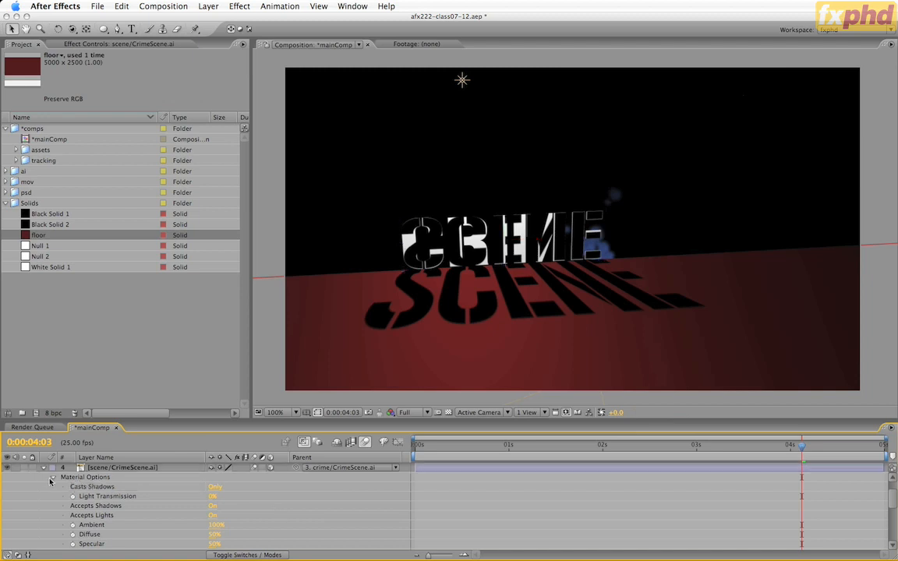
pyautogui.click(42, 468)
pyautogui.scroll(1, 152, 503)
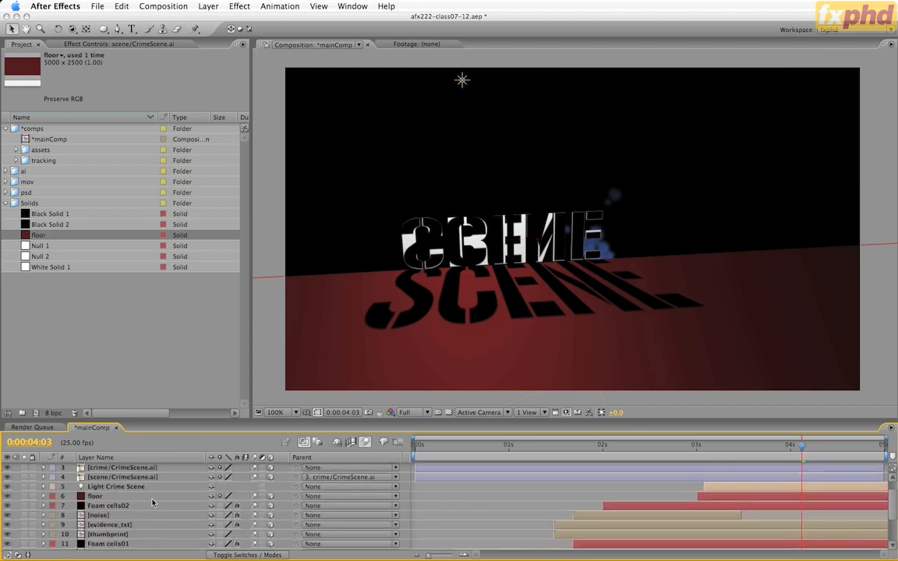
# Turn off Accepts Shadows in the Material Options of the crime/CrimeScene.ai layer.
pyautogui.click(148, 468)
pyautogui.press('a')
pyautogui.press('a')
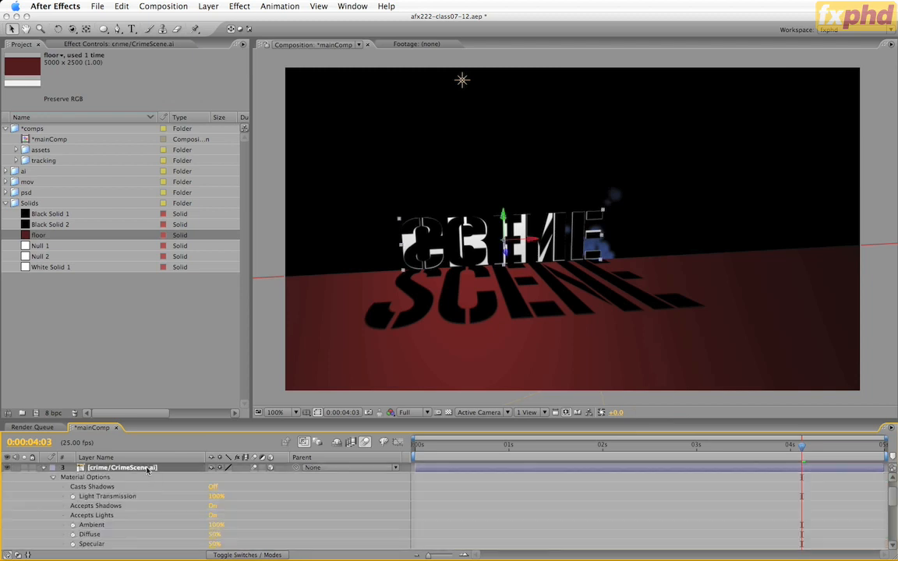
pyautogui.click(212, 508)
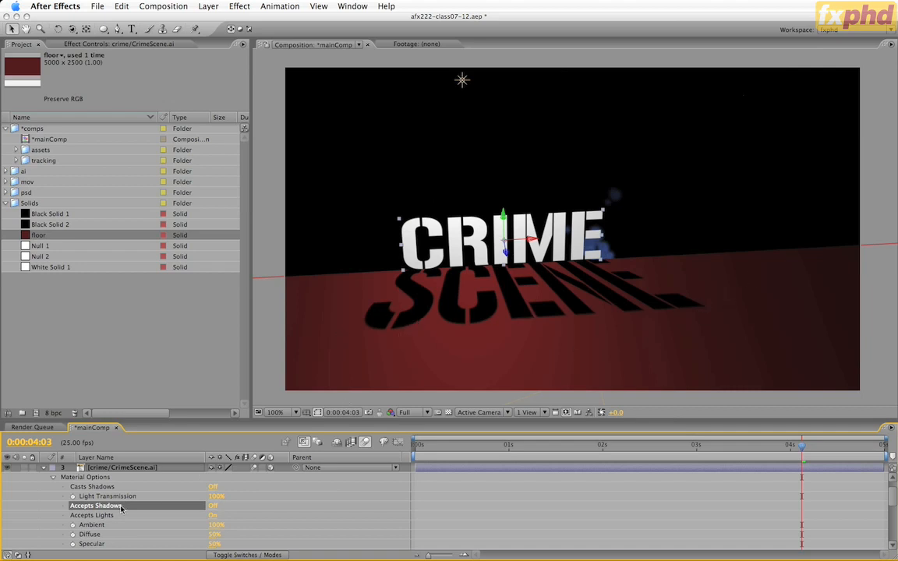
# Collapse the crime/CrimeScene.ai layer's properties and reveal the Position property of the Light Crime Scene layer.
pyautogui.click(44, 467)
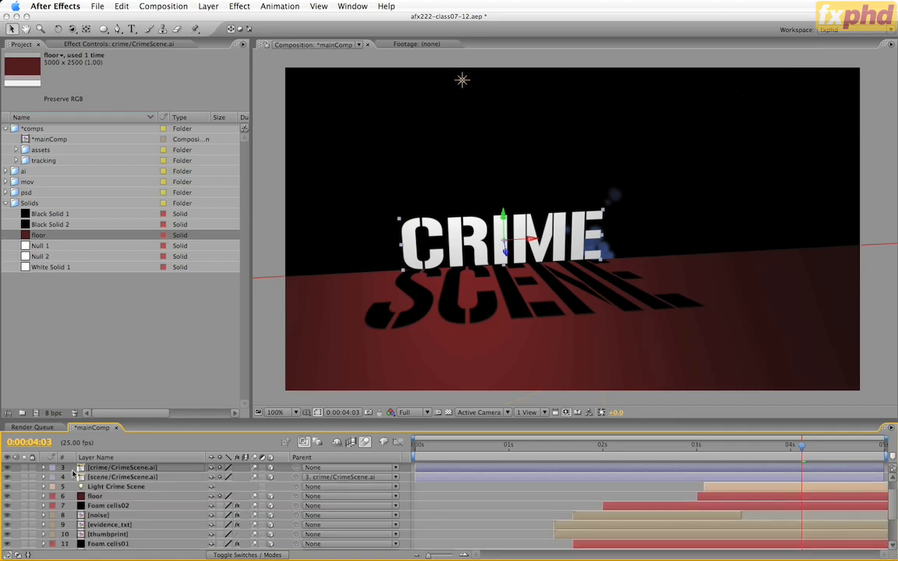
pyautogui.scroll(2, 126, 490)
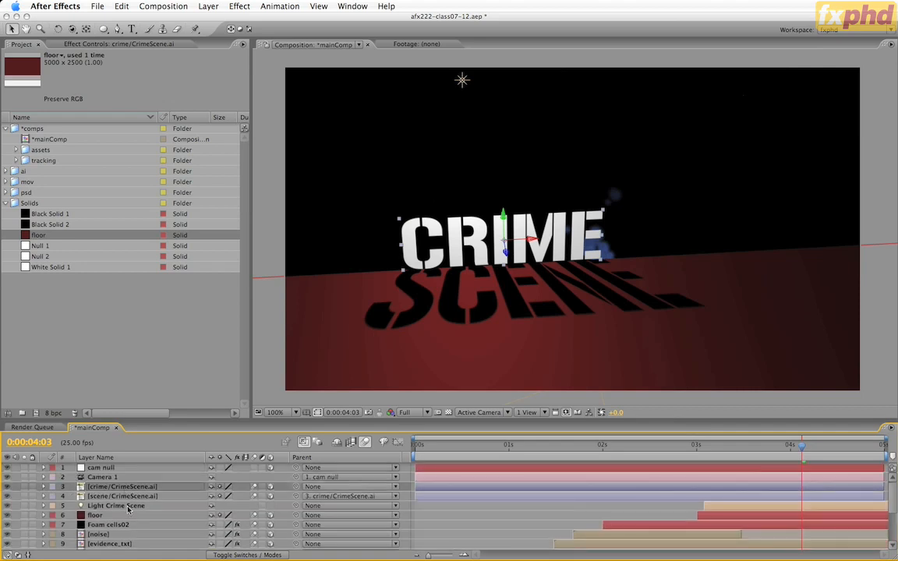
pyautogui.click(127, 507)
pyautogui.press('p')
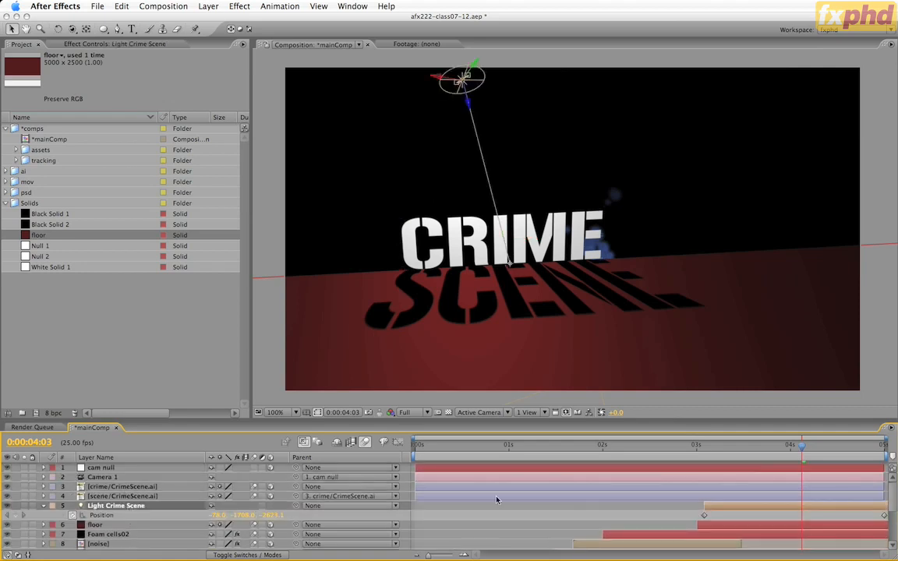
# Review the light's Position animation from its first keyframe at 0:00:03:02 to the end of the composition.
pyautogui.press('j')
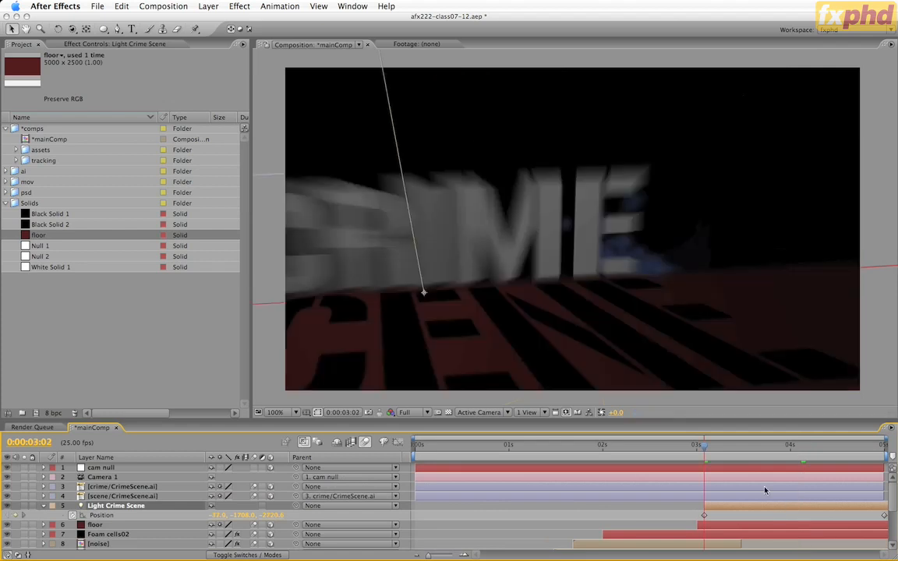
pyautogui.click(711, 450)
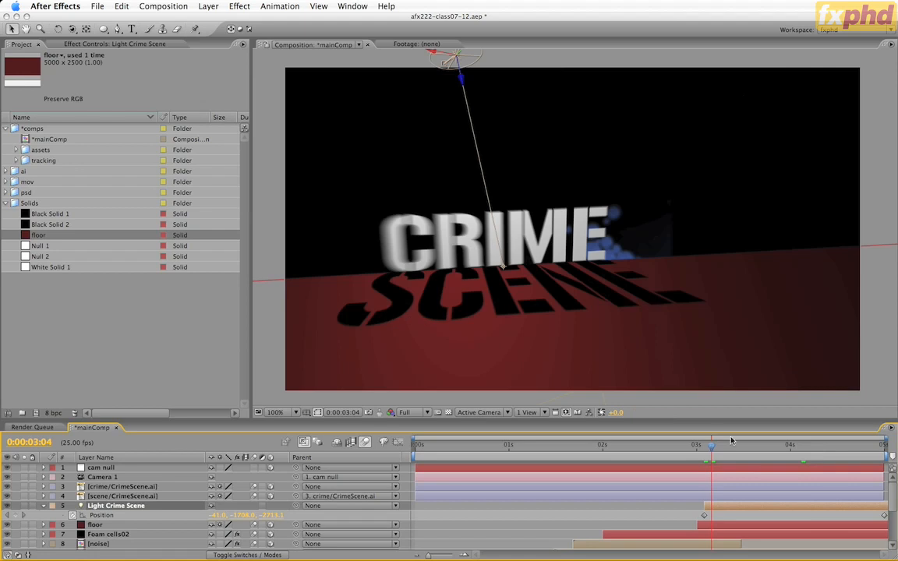
pyautogui.press('space')
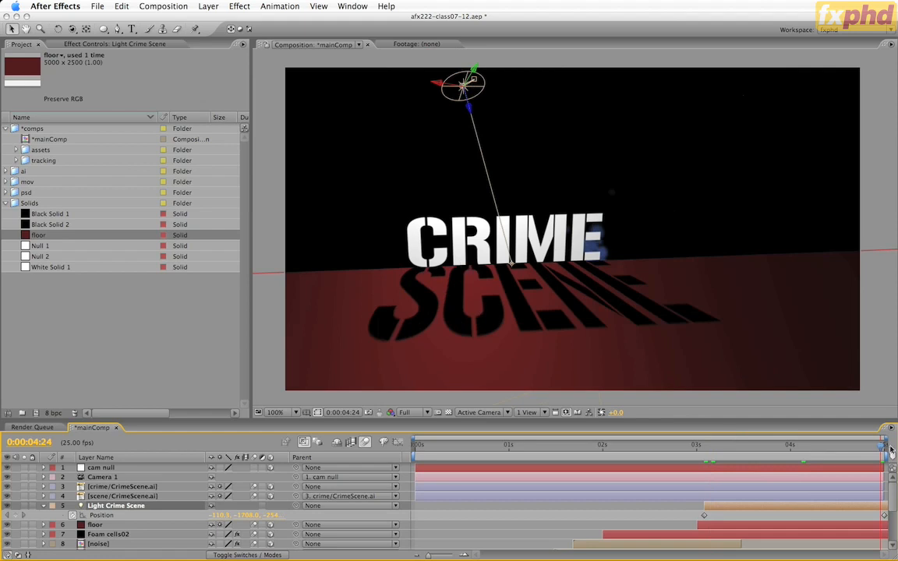
pyautogui.moveTo(891, 450); pyautogui.dragTo(699, 449)
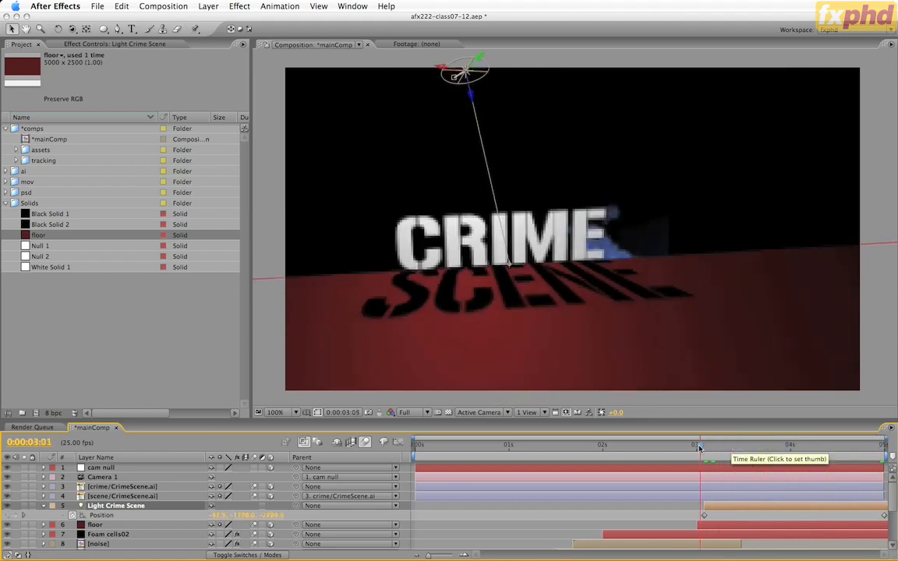
pyautogui.press('space')
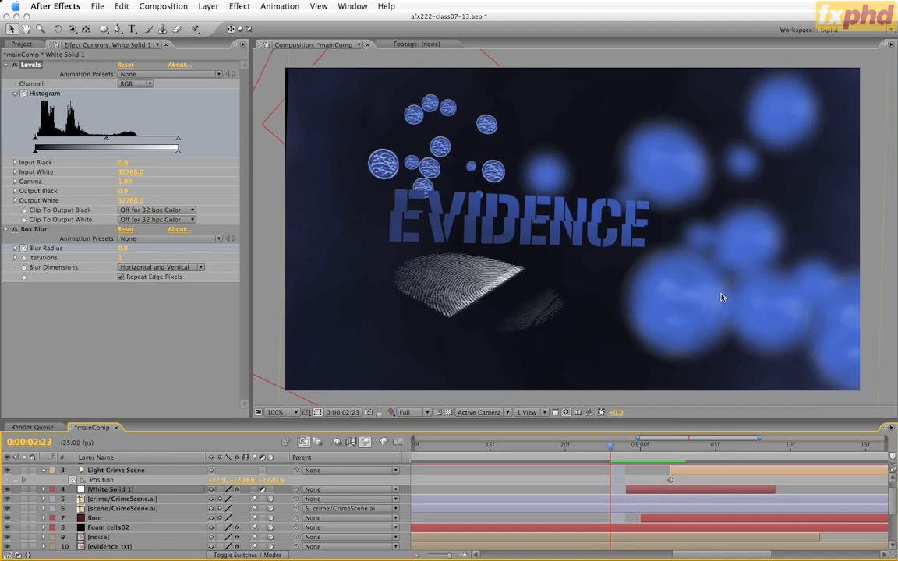
# Reveal the keyframed Levels and Box Blur properties of White Solid 1 and examine the transition frame by frame from 0:00:02:23 to 0:00:03:02.
pyautogui.press('u')
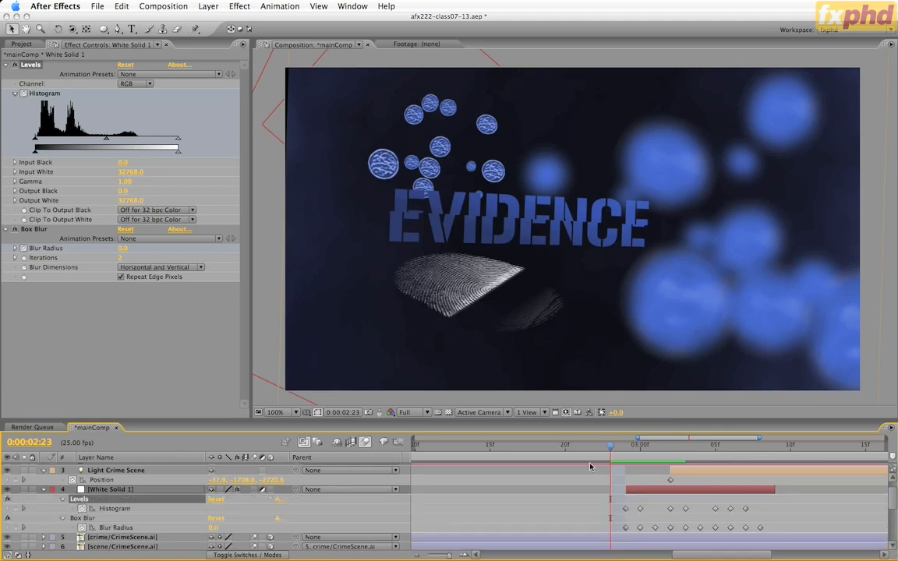
pyautogui.press('pagedown')
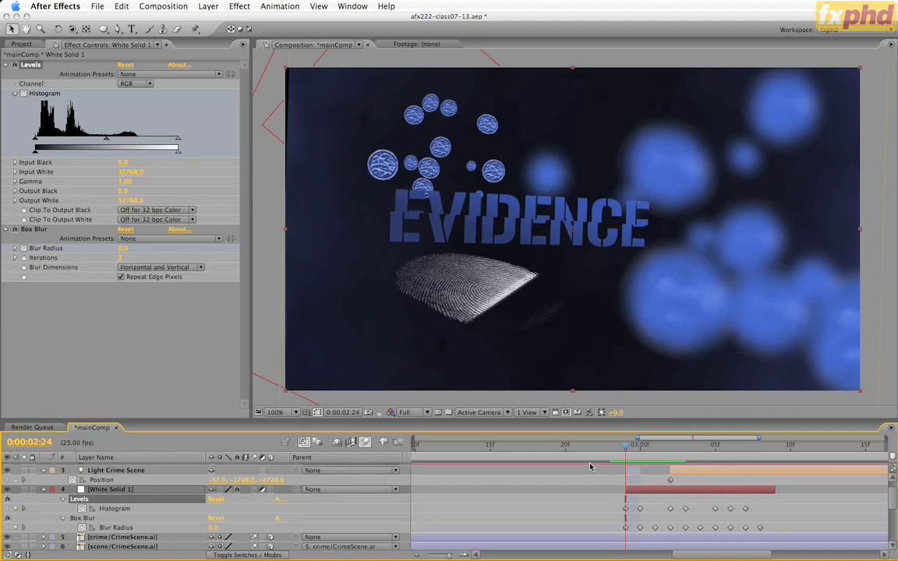
pyautogui.press('pagedown')
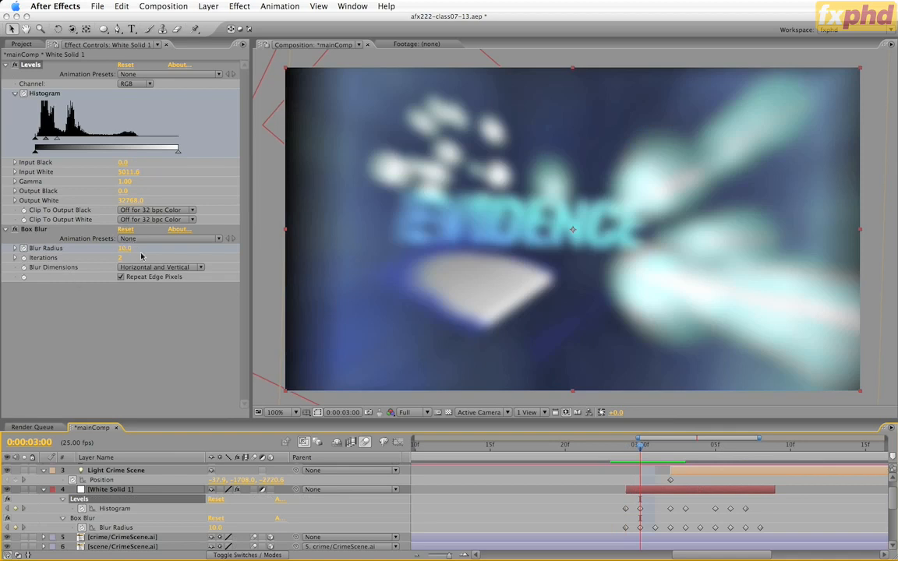
pyautogui.press('pagedown')
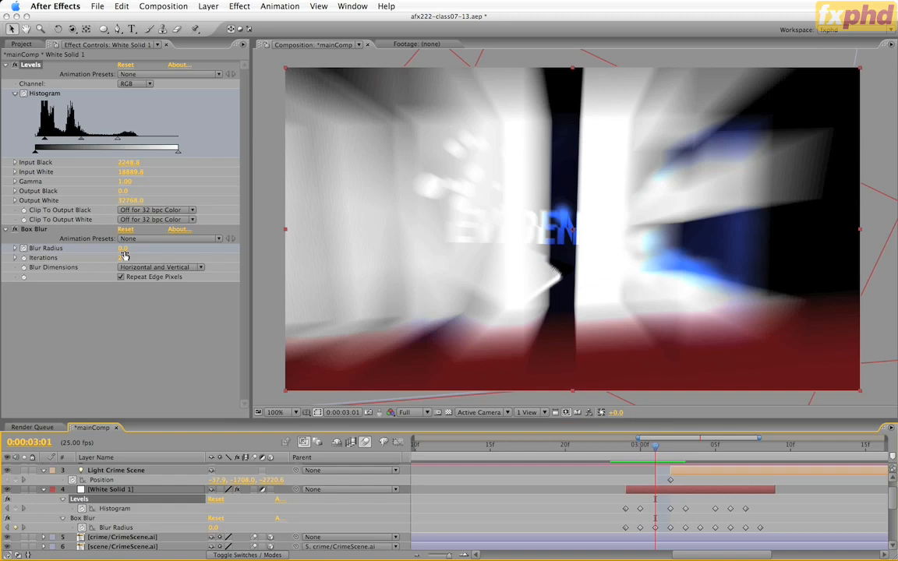
pyautogui.press('pageup')
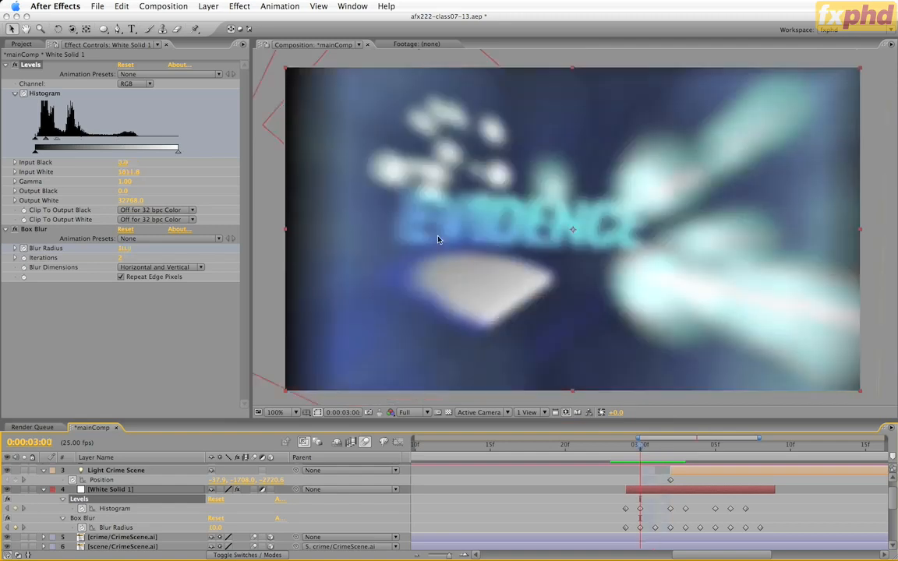
pyautogui.press('pagedown')
pyautogui.press('pagedown')
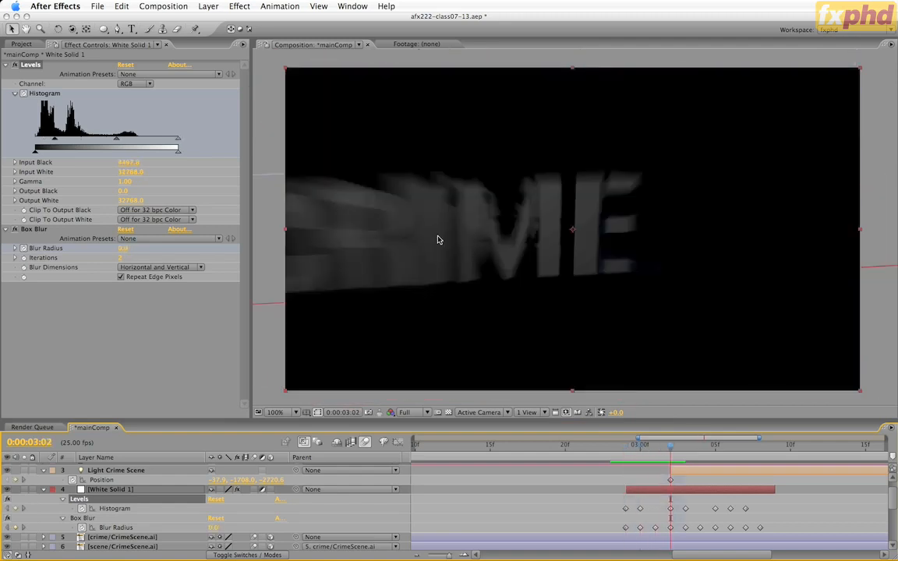
pyautogui.press('pageup')
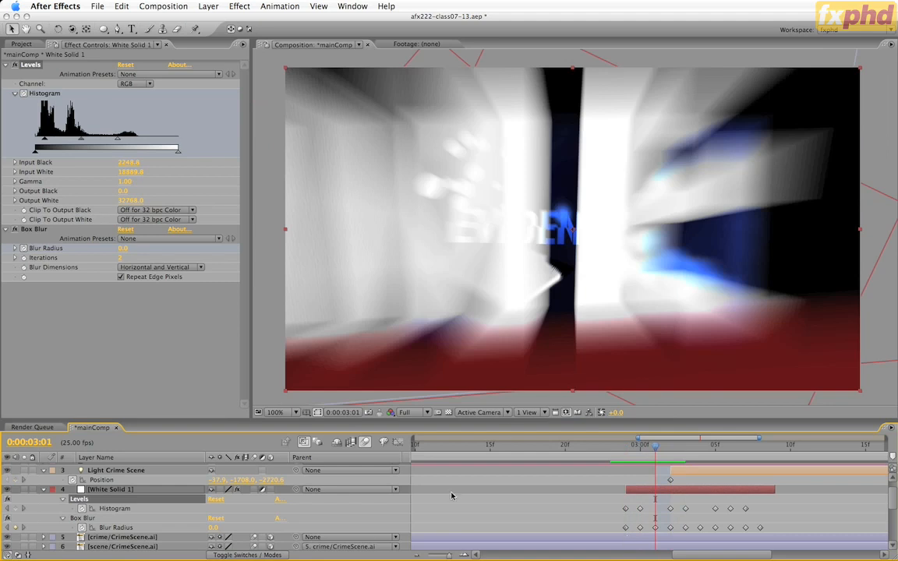
# Select the earlier scene layers, including Foam cells01, and extend the timeline's visible time range to the whole composition.
pyautogui.press('`')
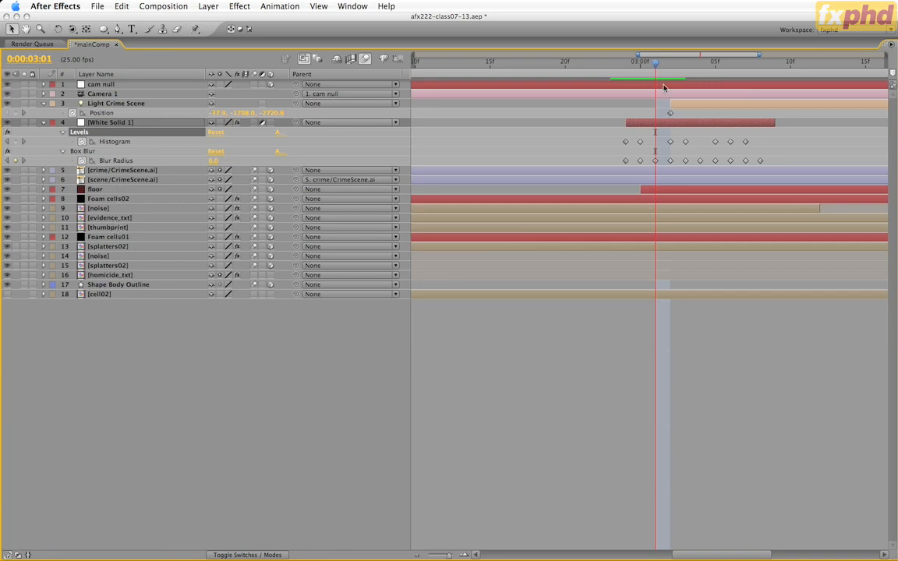
pyautogui.click(110, 247)
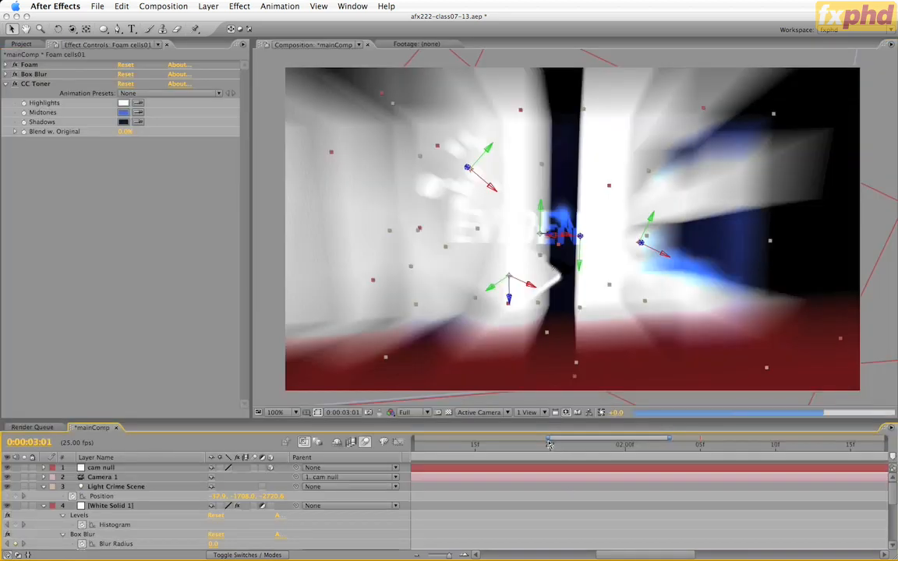
pyautogui.moveTo(549, 439); pyautogui.dragTo(411, 440)
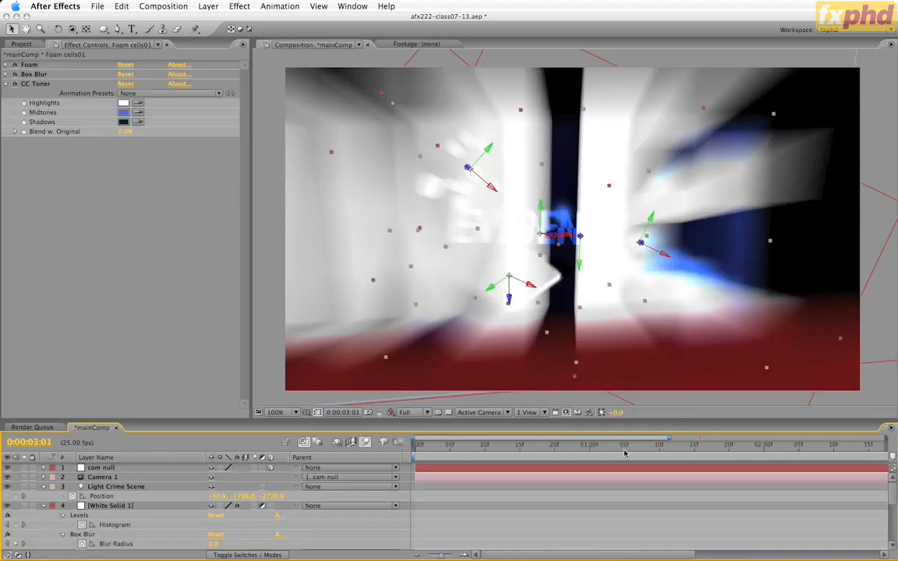
pyautogui.moveTo(670, 439); pyautogui.dragTo(886, 441)
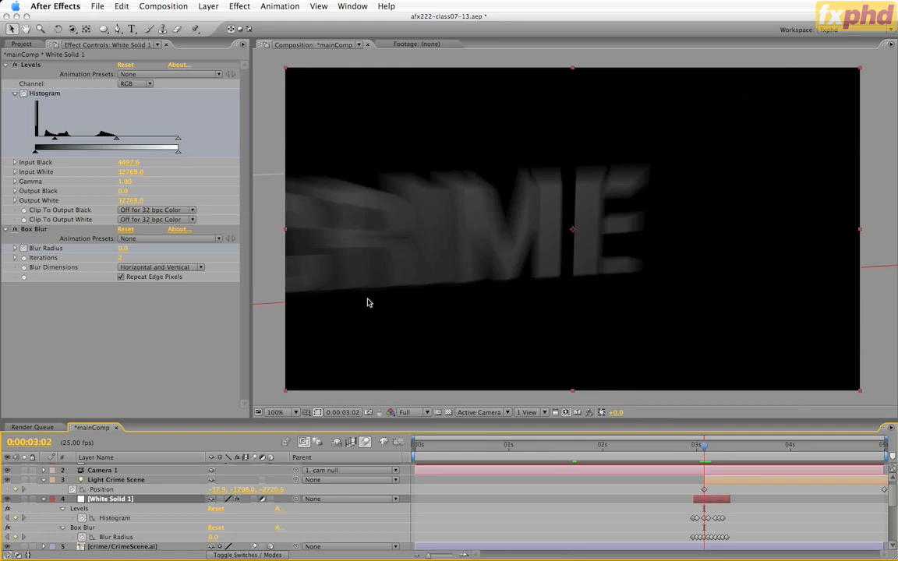
# Examine the CRIME flash frames from 0:00:03:02 to 0:00:03:09, and preview the transition from 0:00:02:22.
pyautogui.press('pagedown')
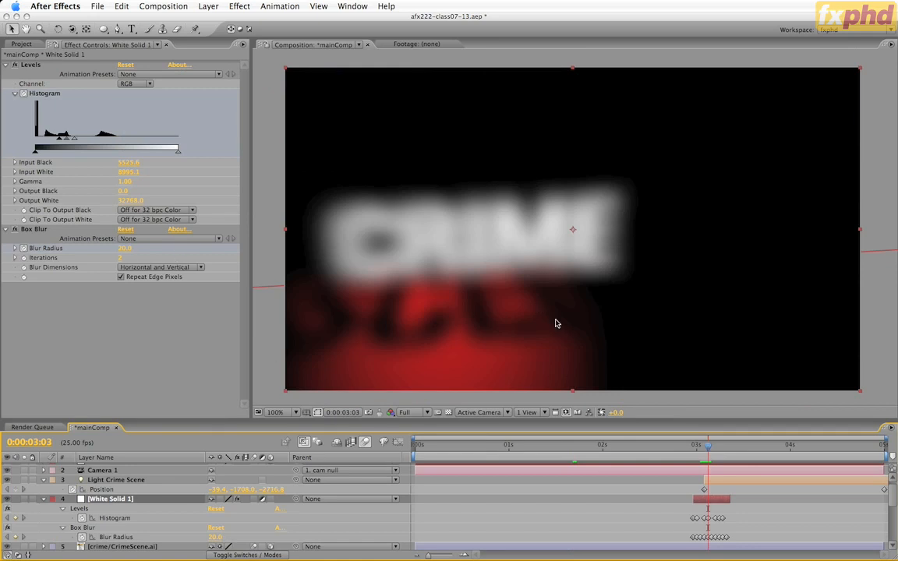
pyautogui.press('pagedown')
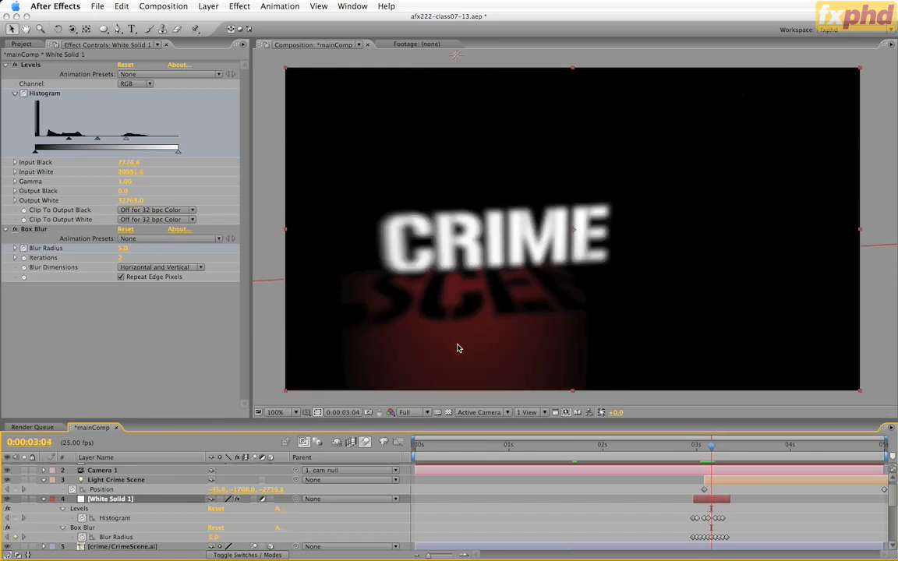
pyautogui.press('pagedown')
pyautogui.press('pagedown')
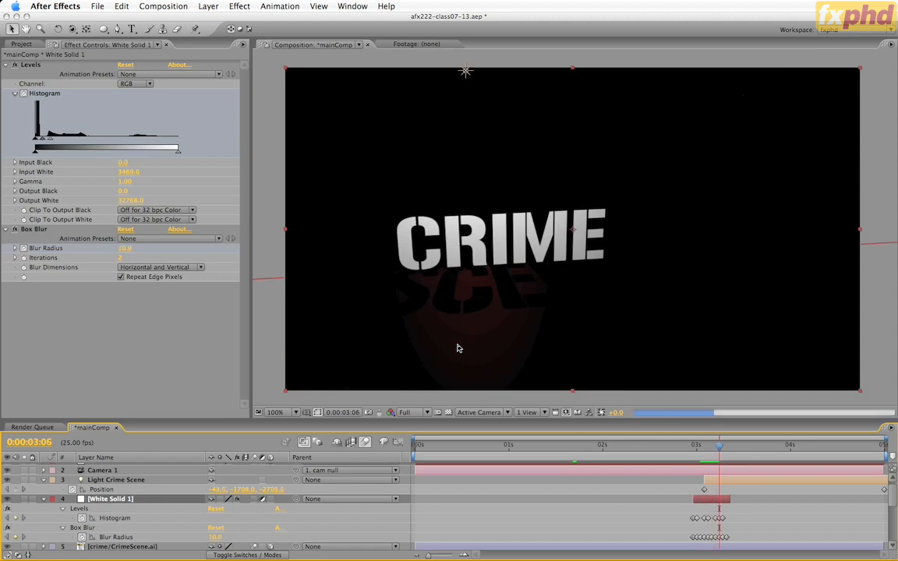
pyautogui.press('pagedown')
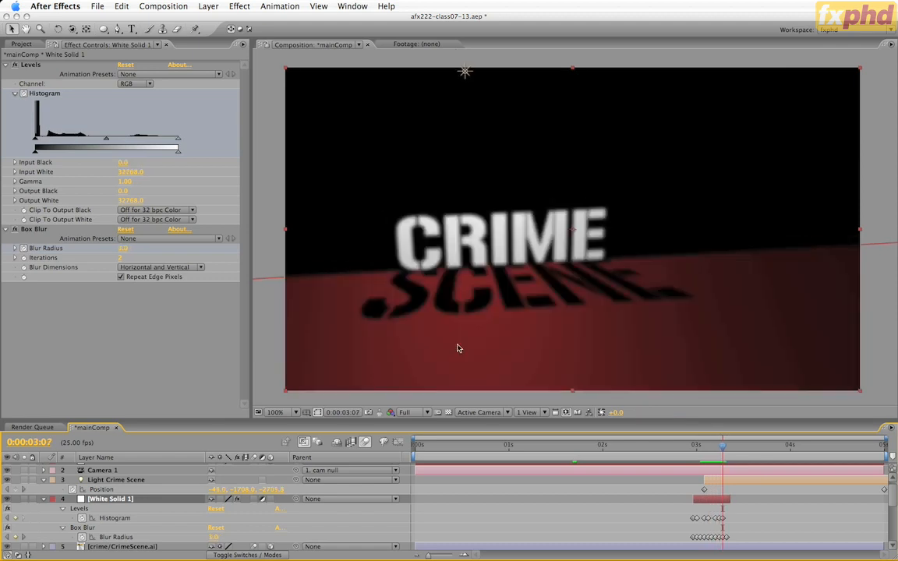
pyautogui.press('pagedown')
pyautogui.press('pagedown')
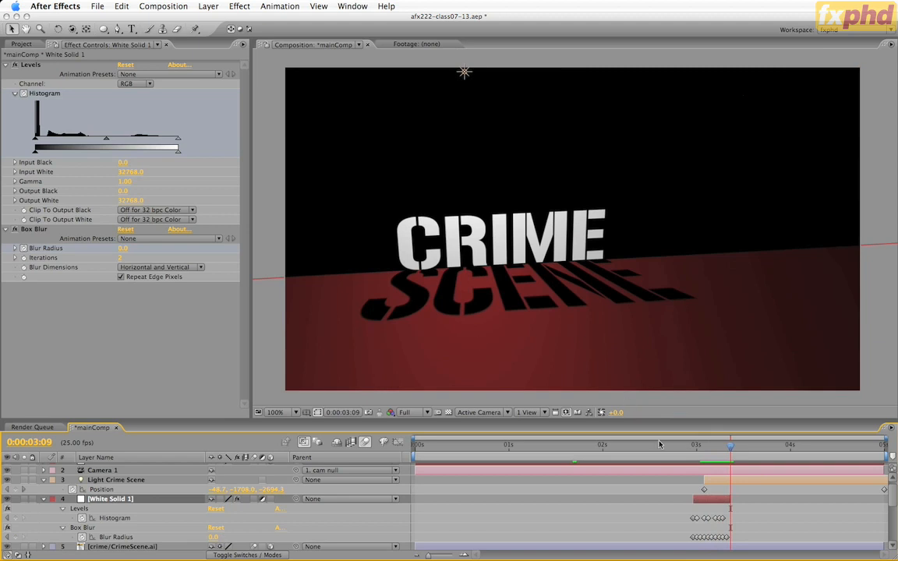
pyautogui.click(684, 446)
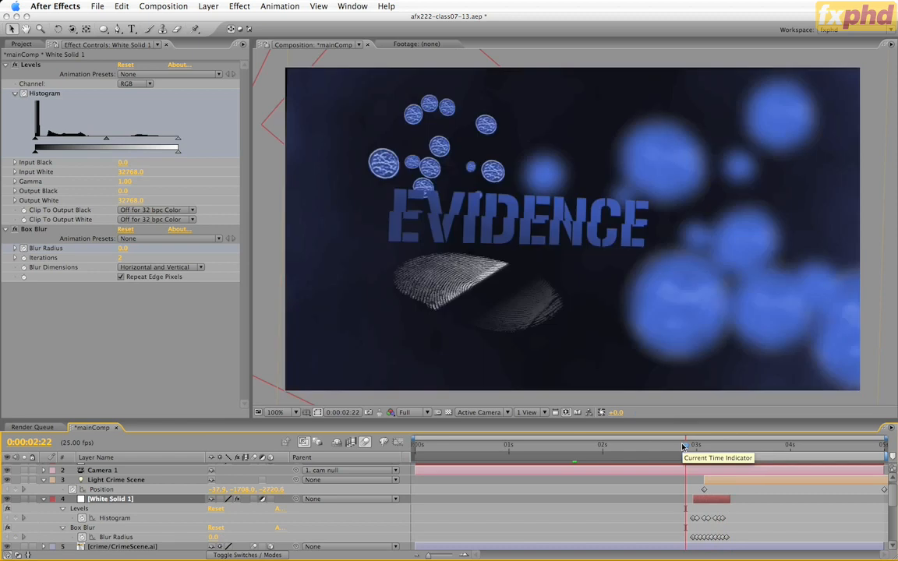
pyautogui.press('KP_0')
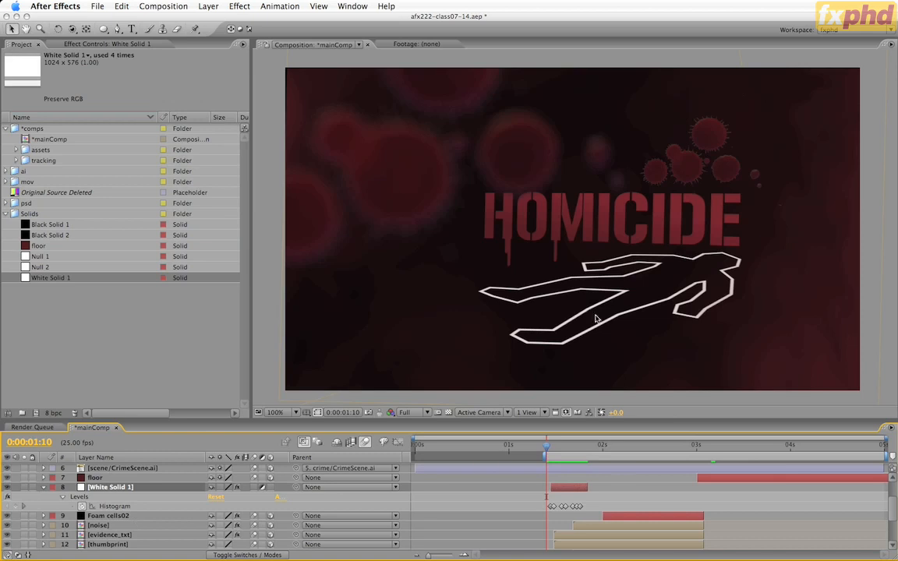
# Examine the Levels flash of the HOMICIDE to EVIDENCE transition frame by frame from 0:00:01:10 to 0:00:01:19 and back.
pyautogui.press('pagedown')
pyautogui.press('pagedown')
pyautogui.press('pageup')
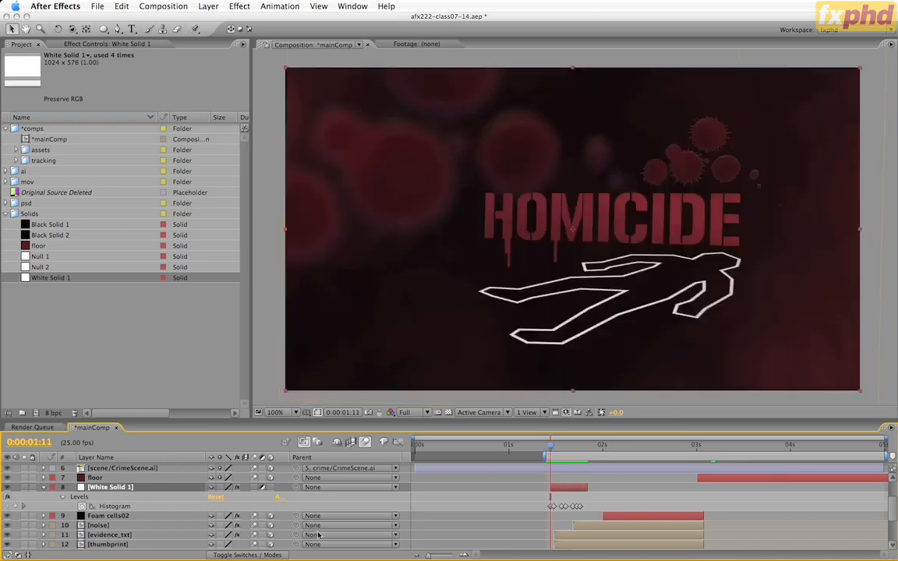
pyautogui.press('pagedown')
pyautogui.press('pageup')
pyautogui.press('pagedown')
pyautogui.press('pagedown')
pyautogui.press('pagedown')
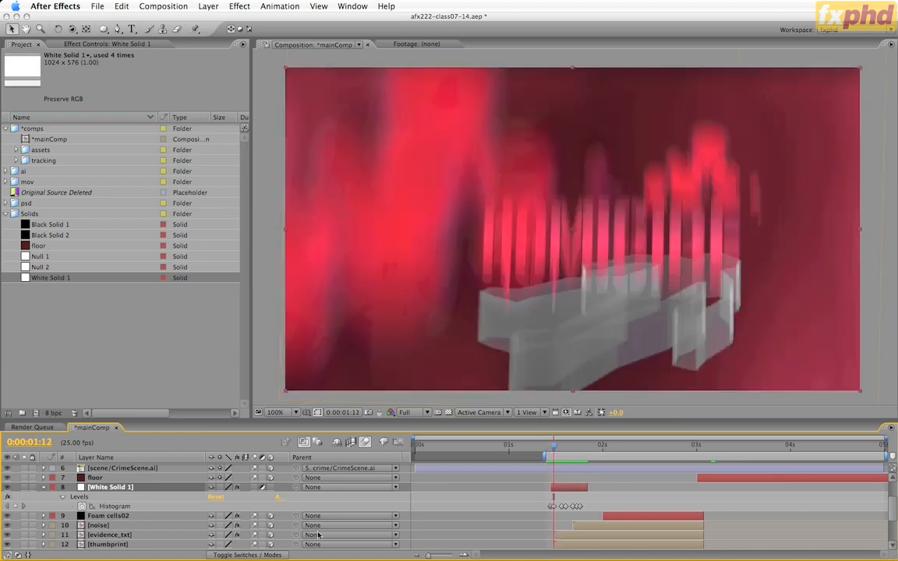
pyautogui.press('pagedown')
pyautogui.press('pagedown')
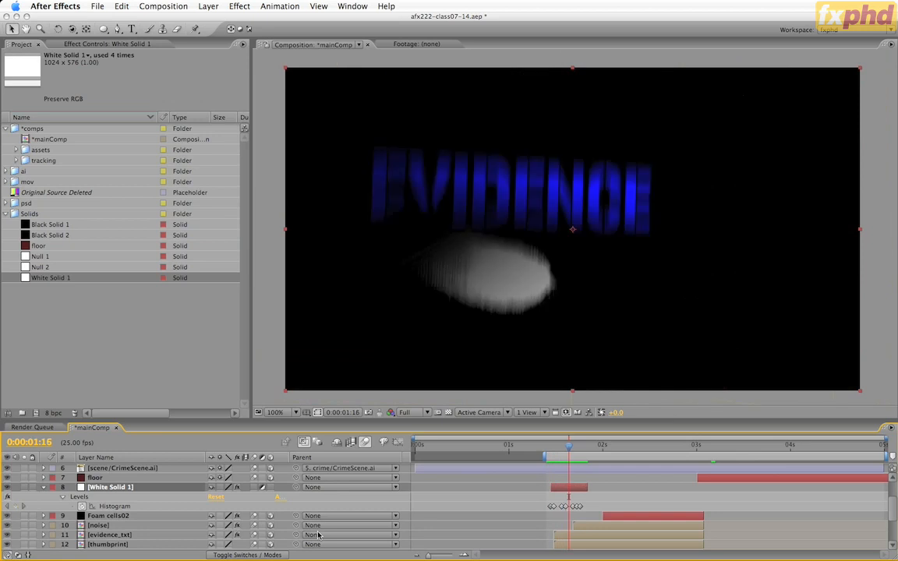
pyautogui.press('pagedown')
pyautogui.press('pagedown')
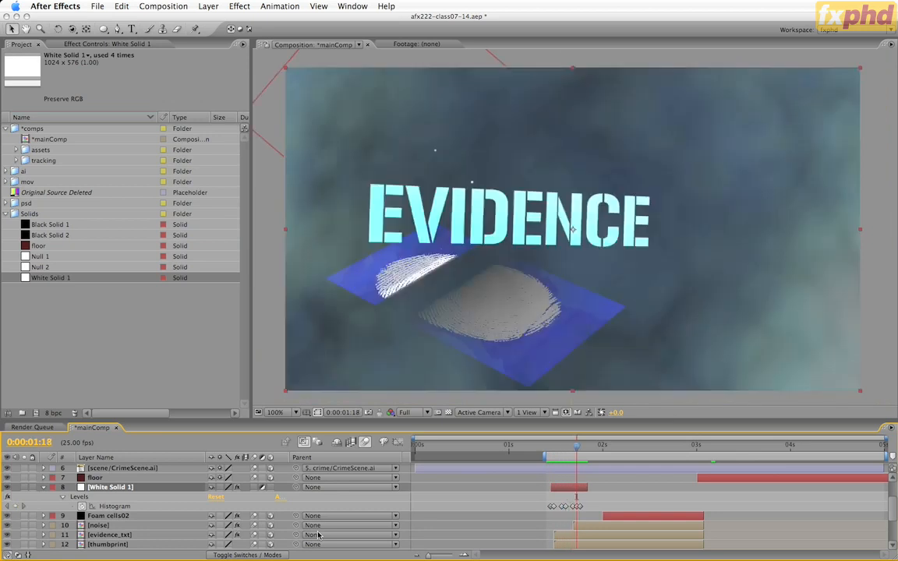
pyautogui.press('pagedown')
pyautogui.press('pageup')
pyautogui.press('pagedown')
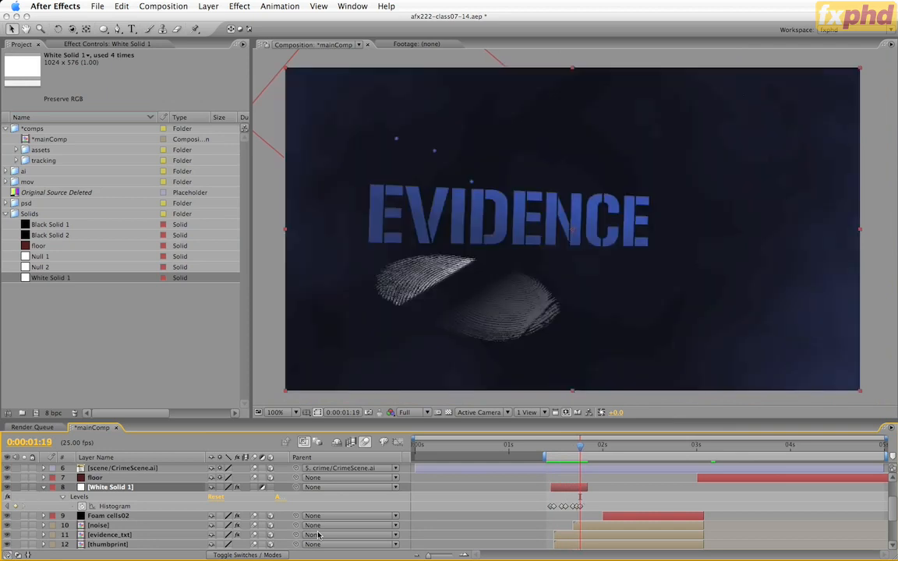
pyautogui.press('pageup')
pyautogui.press('pageup')
pyautogui.press('pageup')
pyautogui.press('pageup')
pyautogui.press('pageup')
pyautogui.press('pageup')
pyautogui.press('pageup')
pyautogui.press('pageup')
pyautogui.press('pageup')
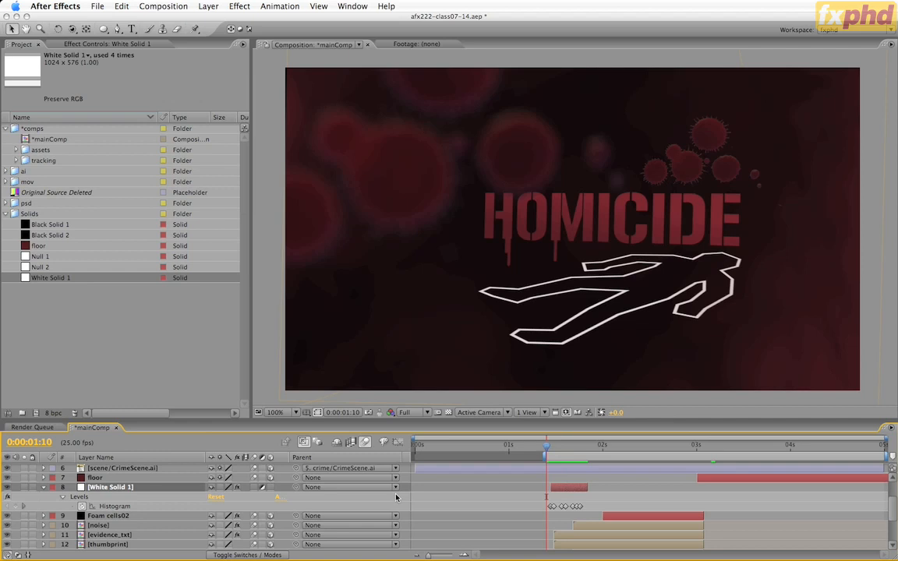
# Collapse the White Solid 1 layer's properties and move the current time to 0:00:04:00.
pyautogui.click(41, 494)
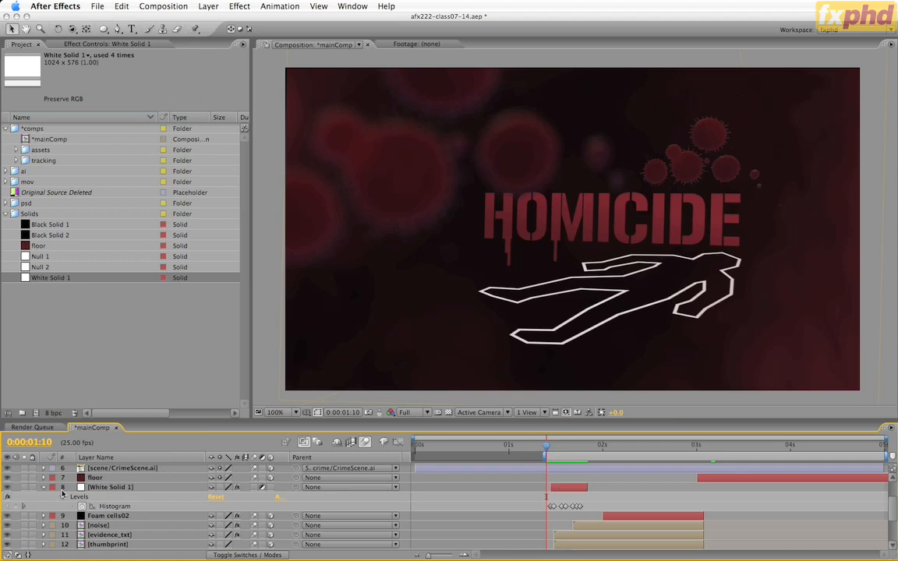
pyautogui.click(43, 487)
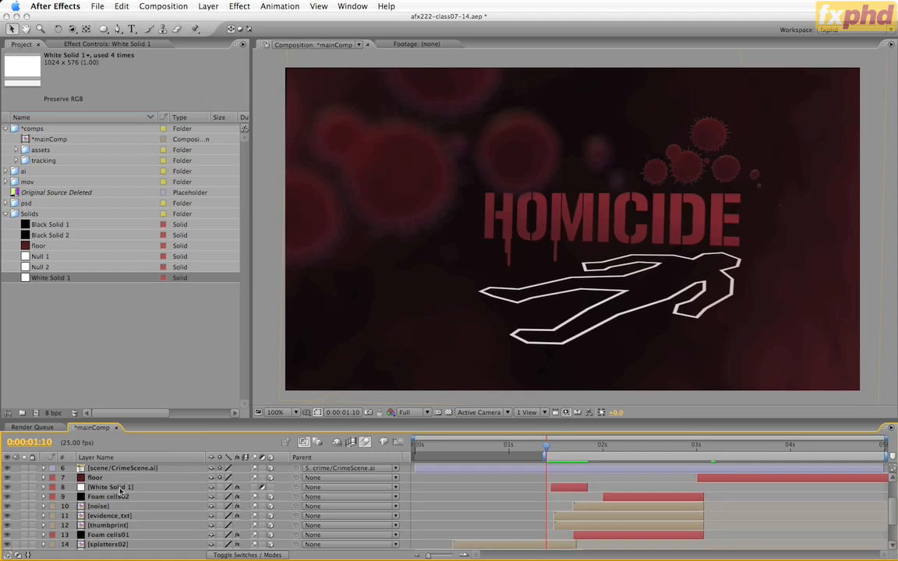
pyautogui.click(790, 449)
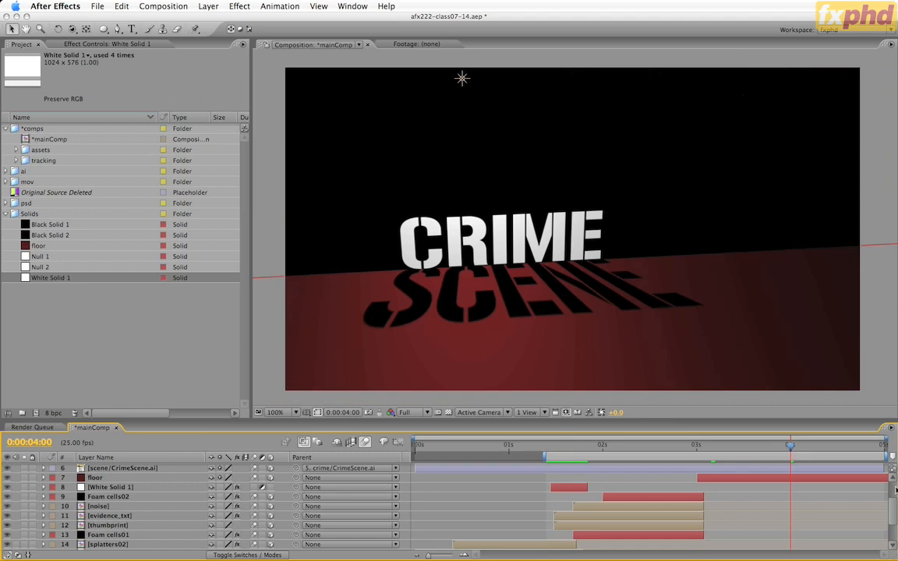
# Create a 1024 x 576 solid in dark blue (#060F31) with the current time at 0:00:03:00.
pyautogui.scroll(3, 895, 508)
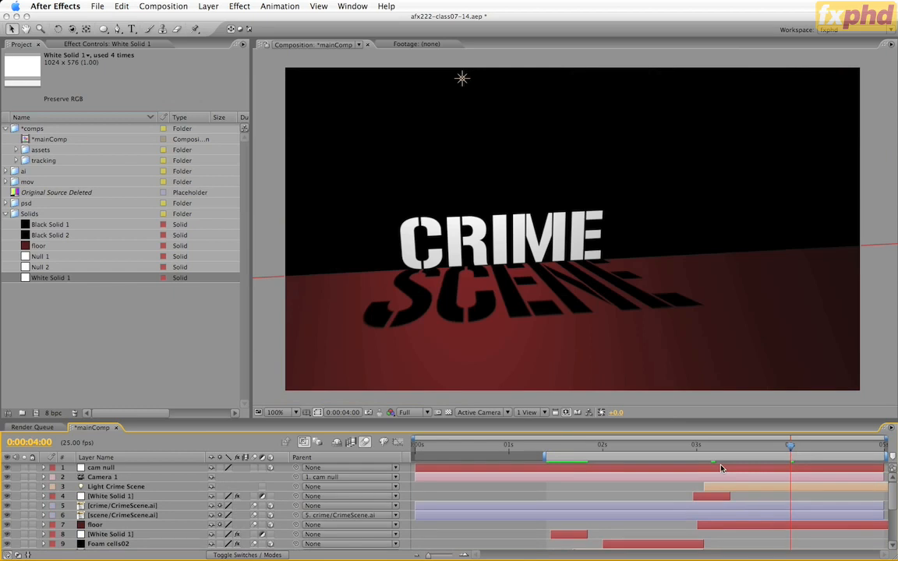
pyautogui.click(696, 445)
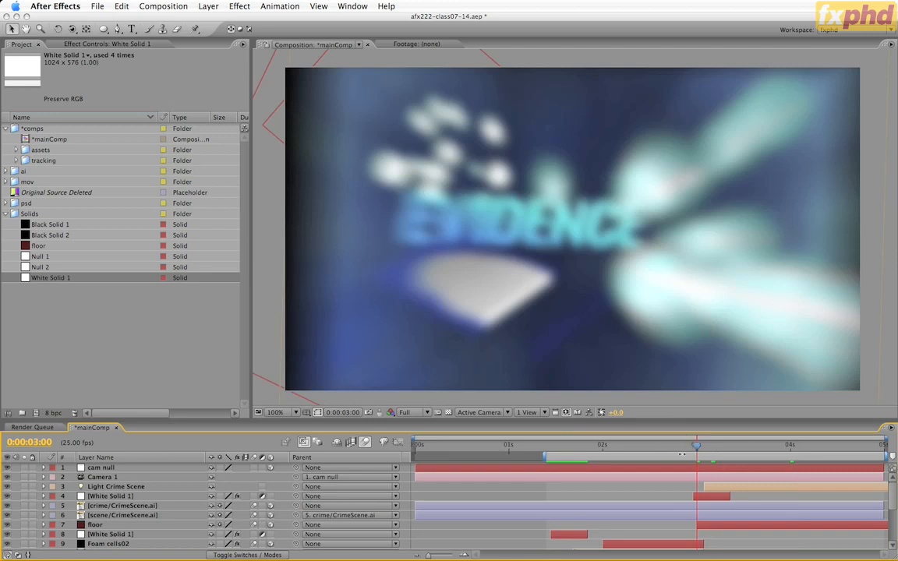
pyautogui.press('super+y')
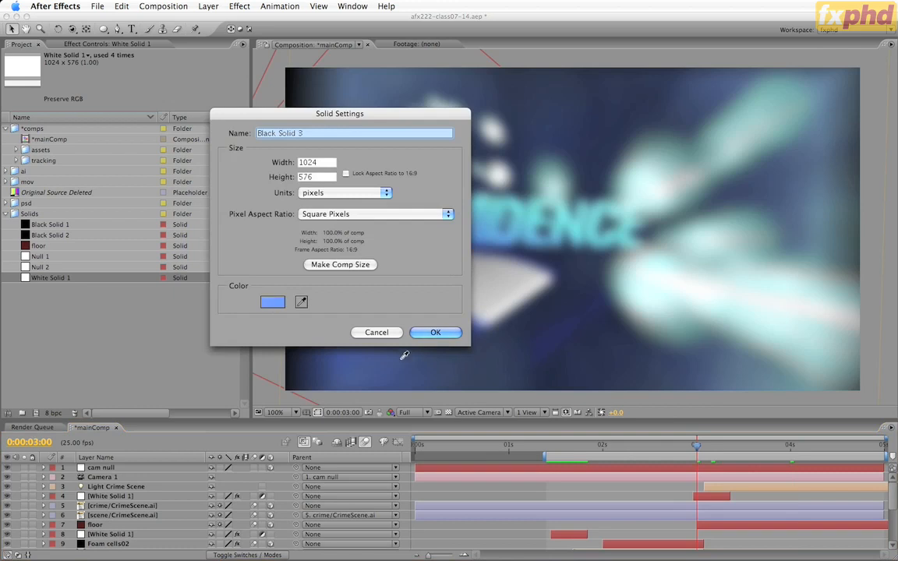
pyautogui.click(293, 379)
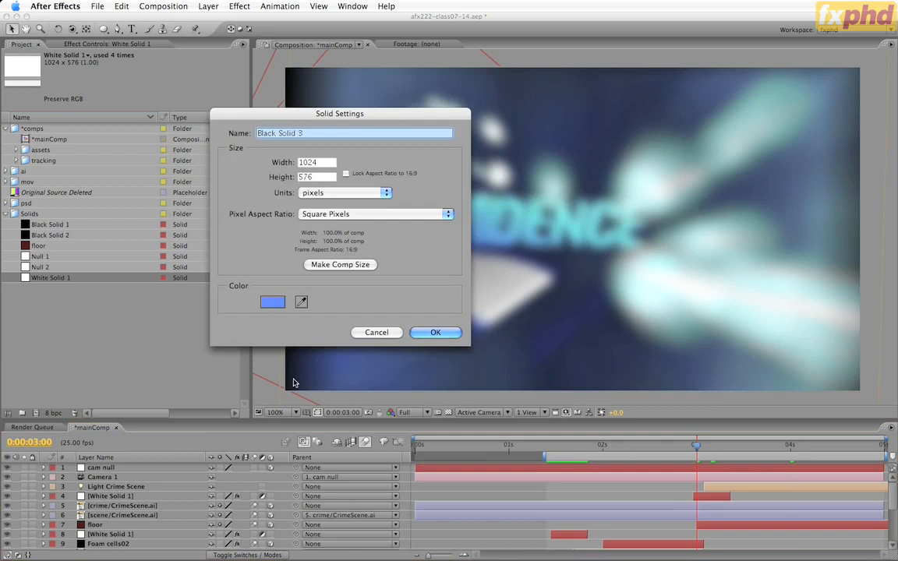
pyautogui.click(273, 301)
pyautogui.moveTo(135, 105); pyautogui.dragTo(135, 202)
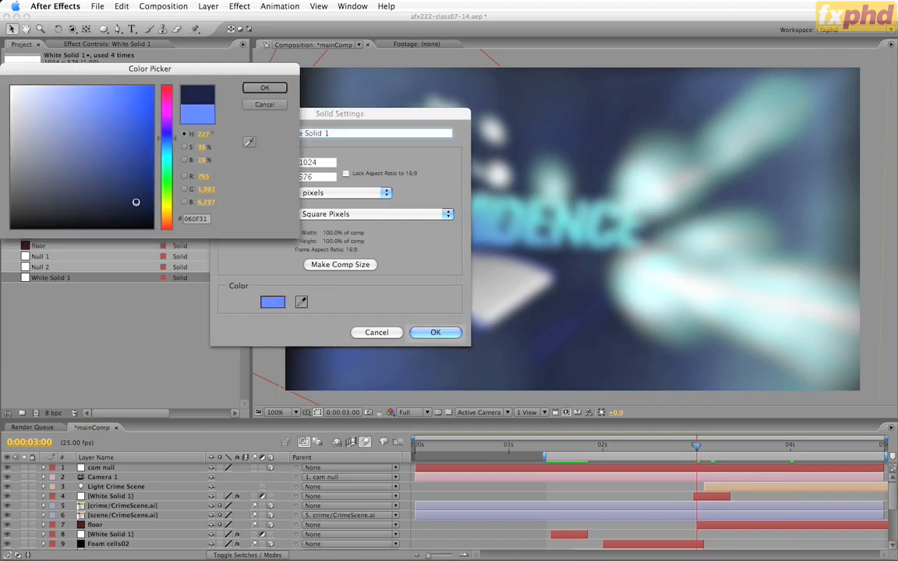
pyautogui.click(264, 87)
pyautogui.click(435, 332)
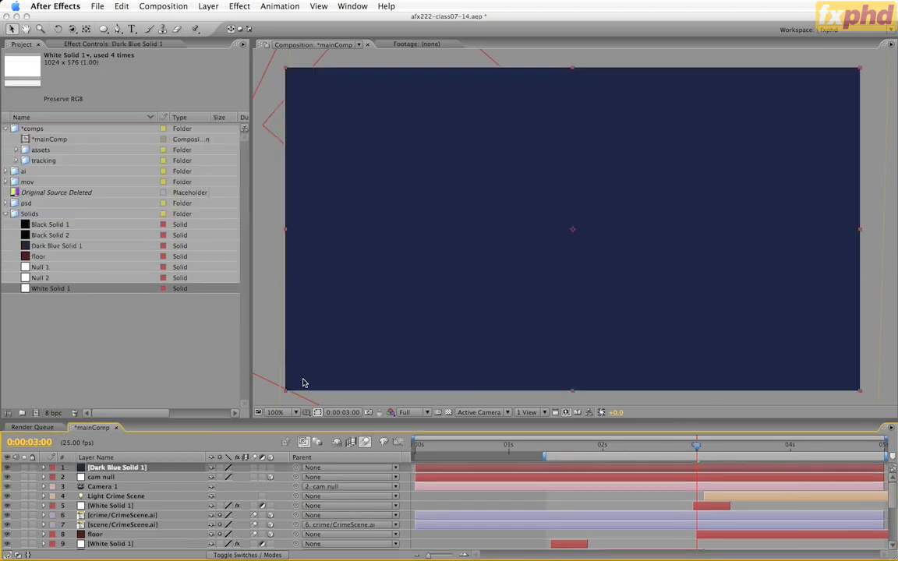
# Trim the dark blue solid's in point to 0:00:03:00 and place the layer directly below floor.
pyautogui.hotkey('alt', '[')
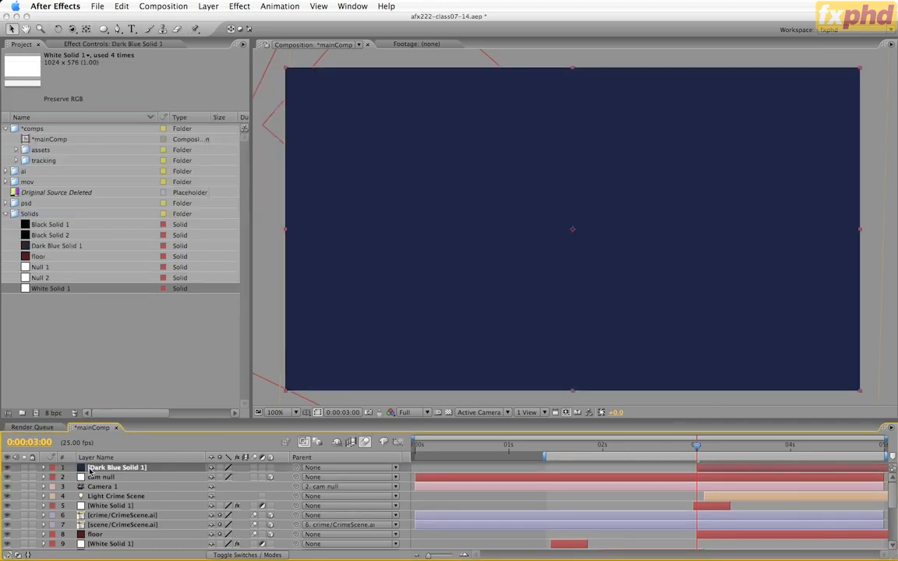
pyautogui.moveTo(90, 468); pyautogui.dragTo(106, 538)
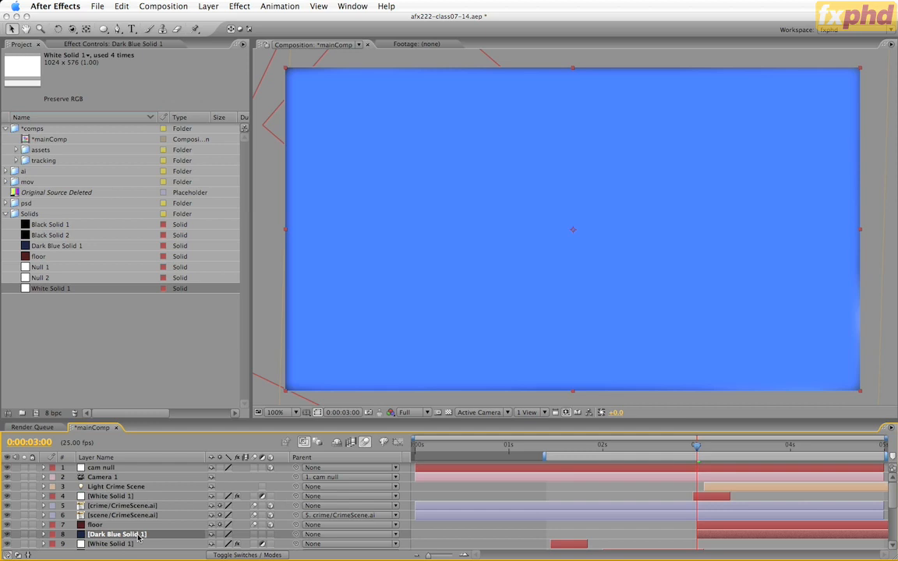
# Keyframe the dark blue solid's opacity from 0% at 0:00:03:00 to 100% at 0:00:03:10, and ease the second keyframe.
pyautogui.press('t')
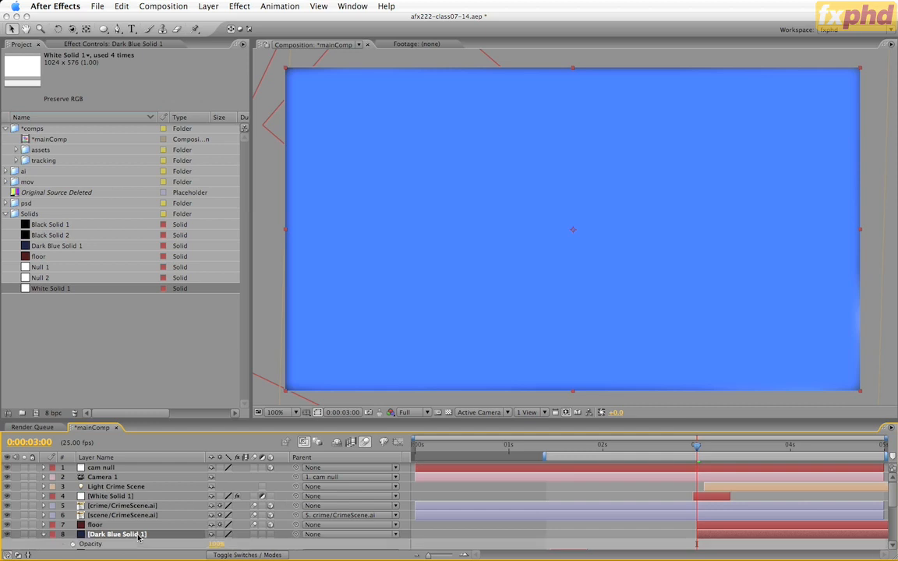
pyautogui.moveTo(216, 544); pyautogui.dragTo(63, 543)
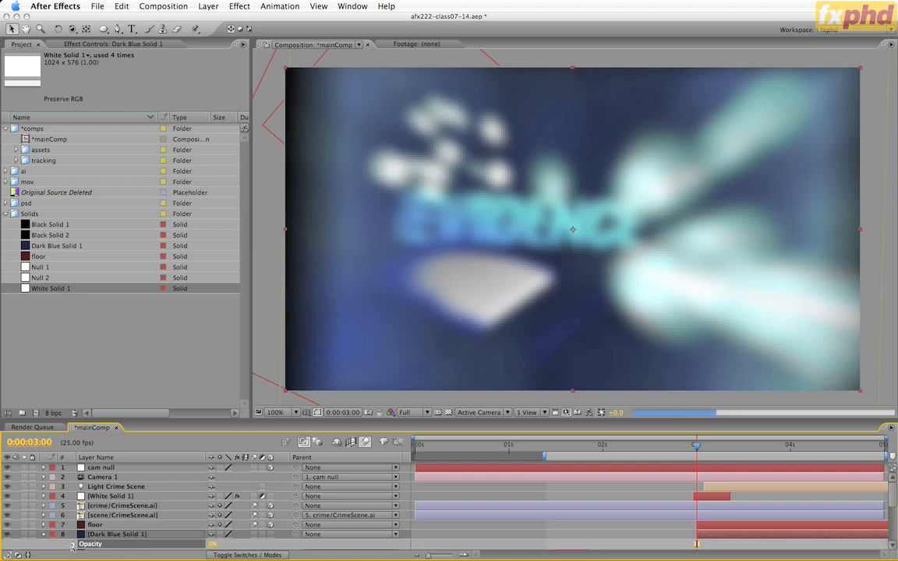
pyautogui.click(72, 544)
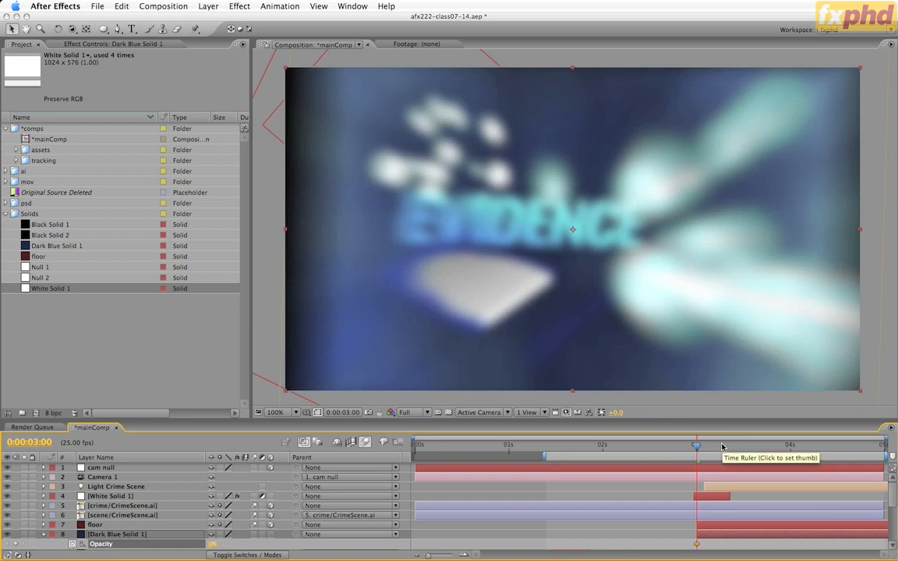
pyautogui.hotkey('shift', 'pagedown')
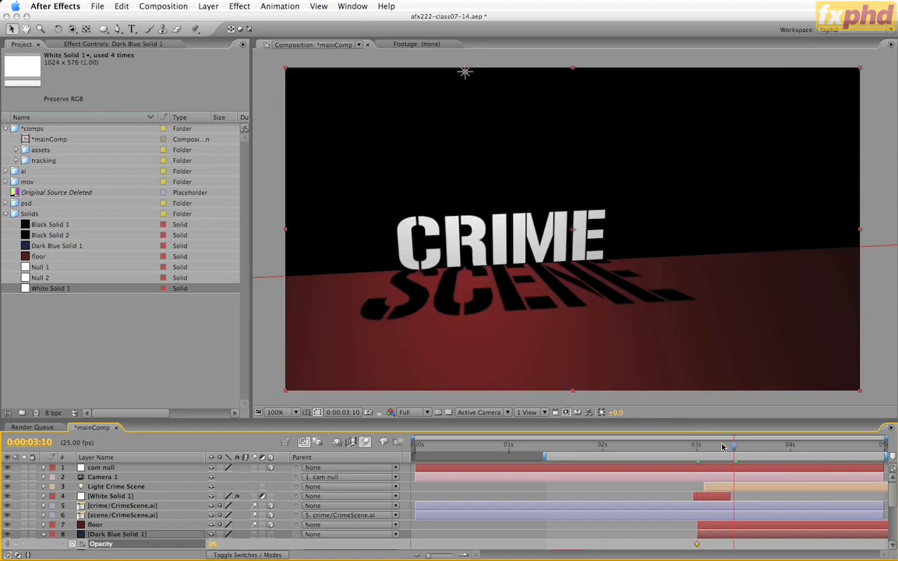
pyautogui.moveTo(212, 544); pyautogui.dragTo(383, 546)
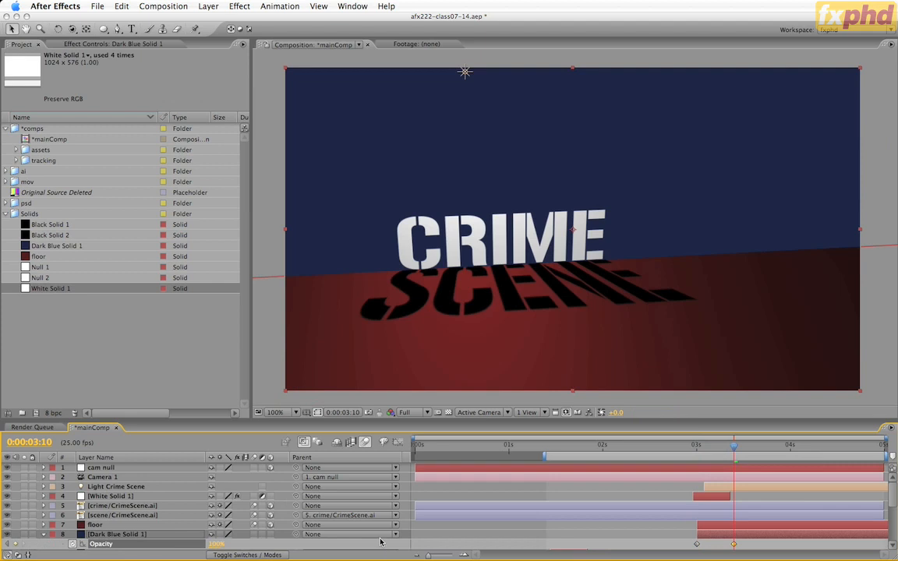
pyautogui.press('u')
# Start the work area at 0:00:03:00 and preview the dark blue background fading in behind the CRIME title.
pyautogui.click(695, 446)
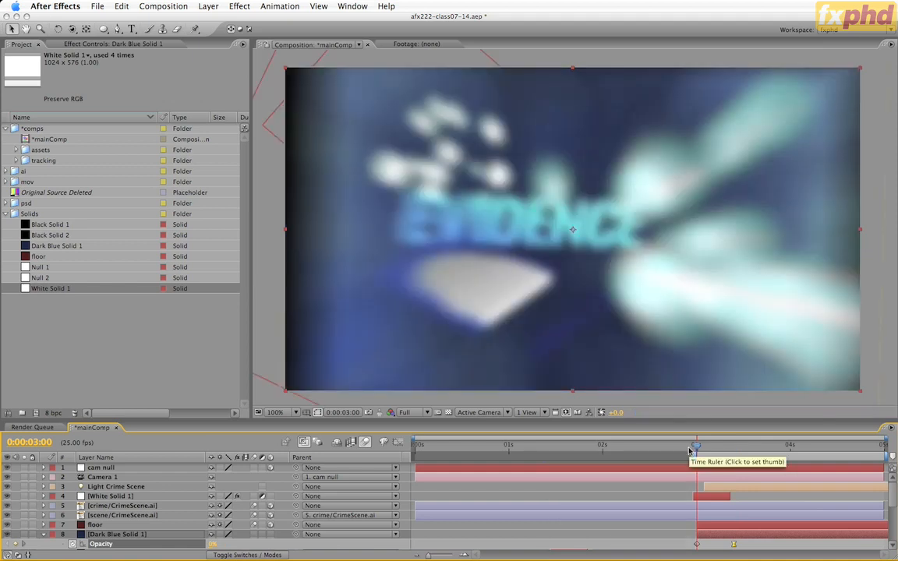
pyautogui.press('KP_0')
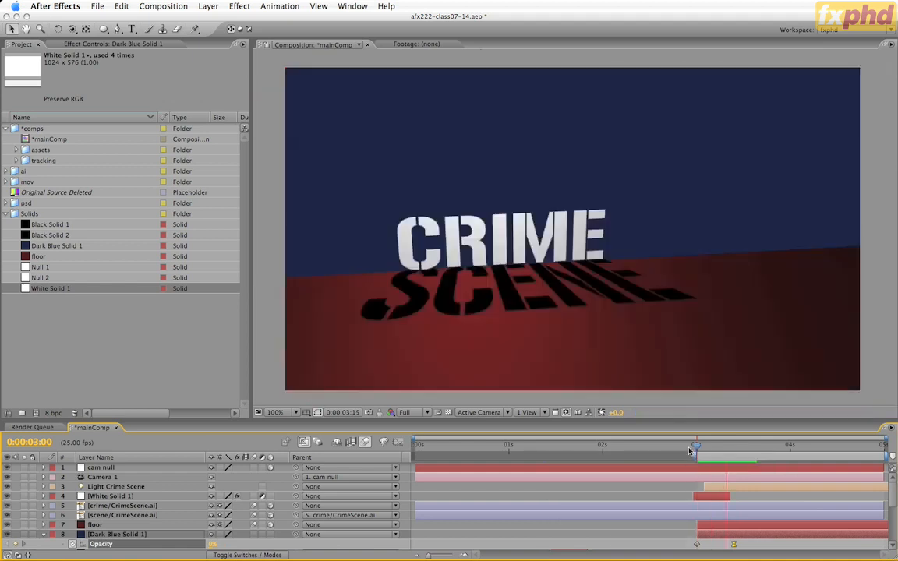